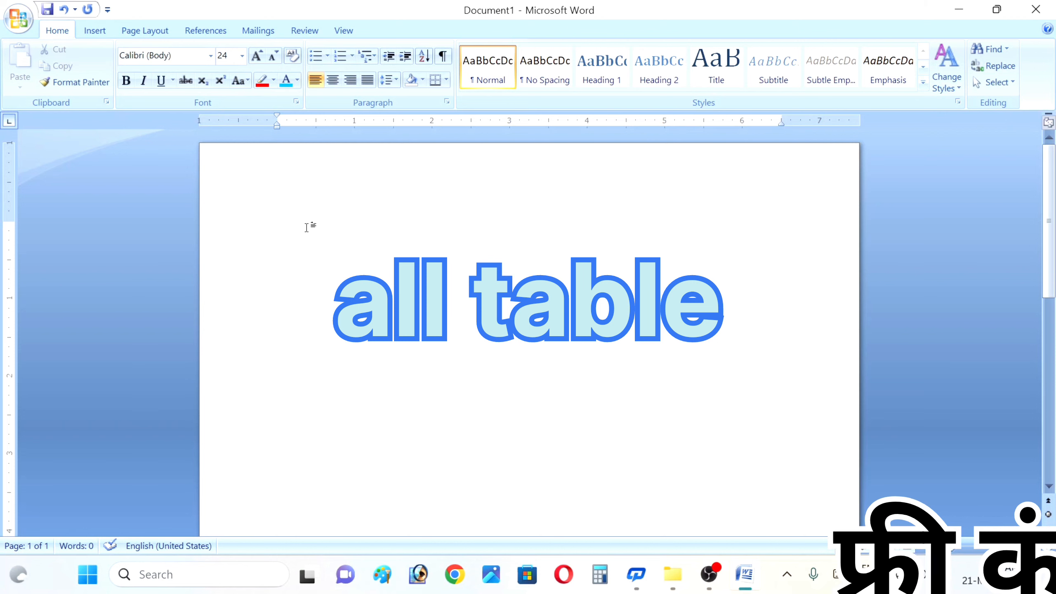
# - Enter =rand(4,3) on the first line to generate four sample paragraphs
pyautogui.write('rand')
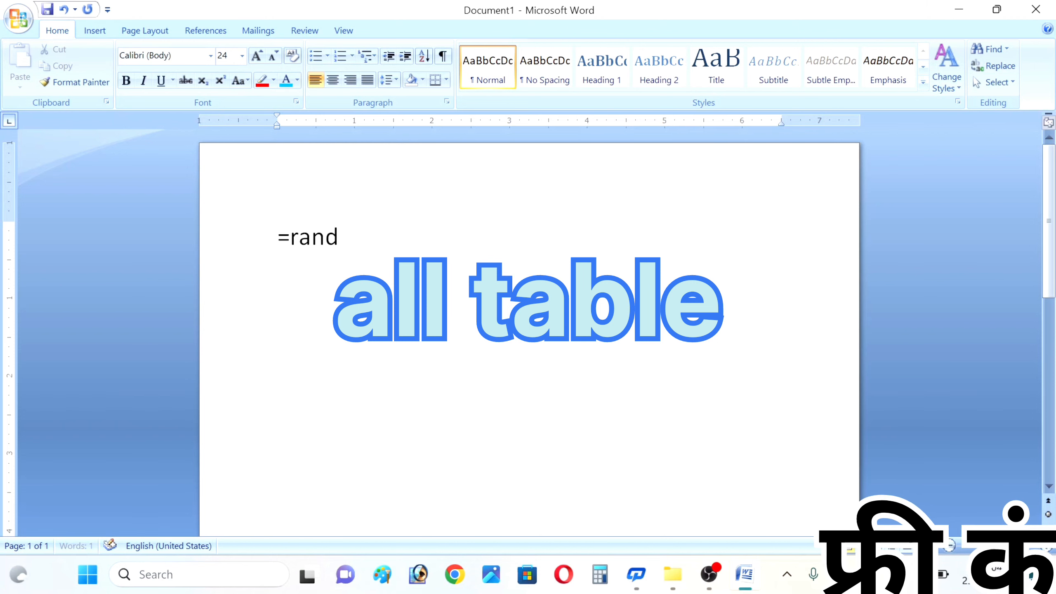
pyautogui.write('(')
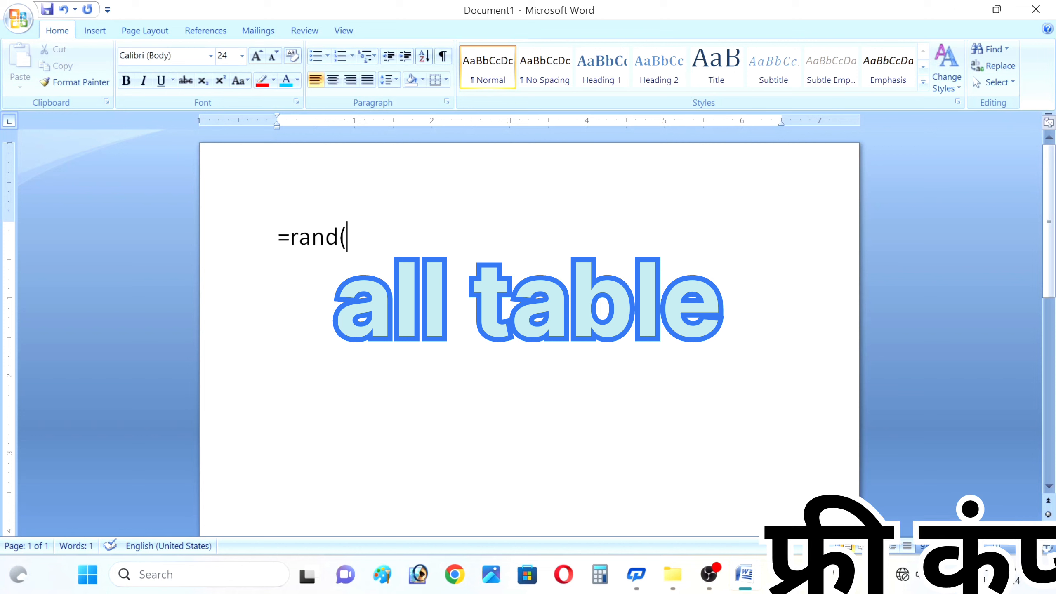
pyautogui.write('4')
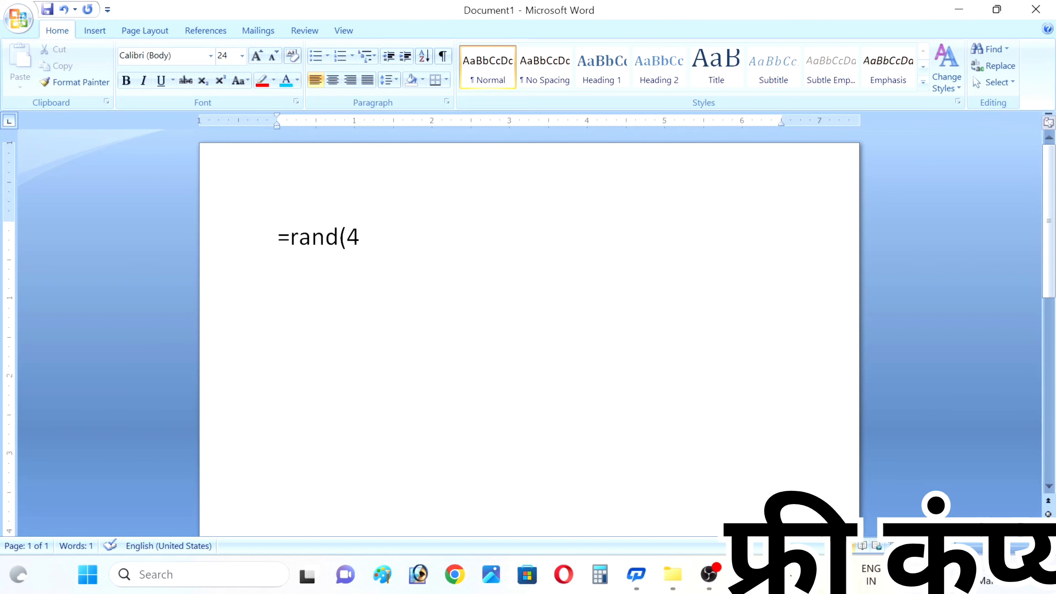
pyautogui.write(',')
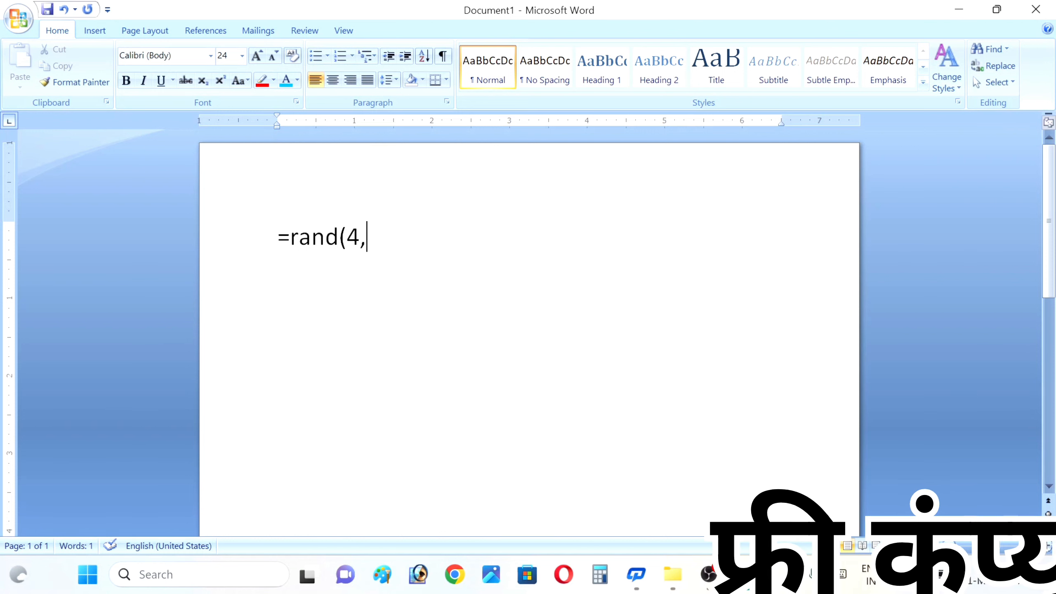
pyautogui.write('3')
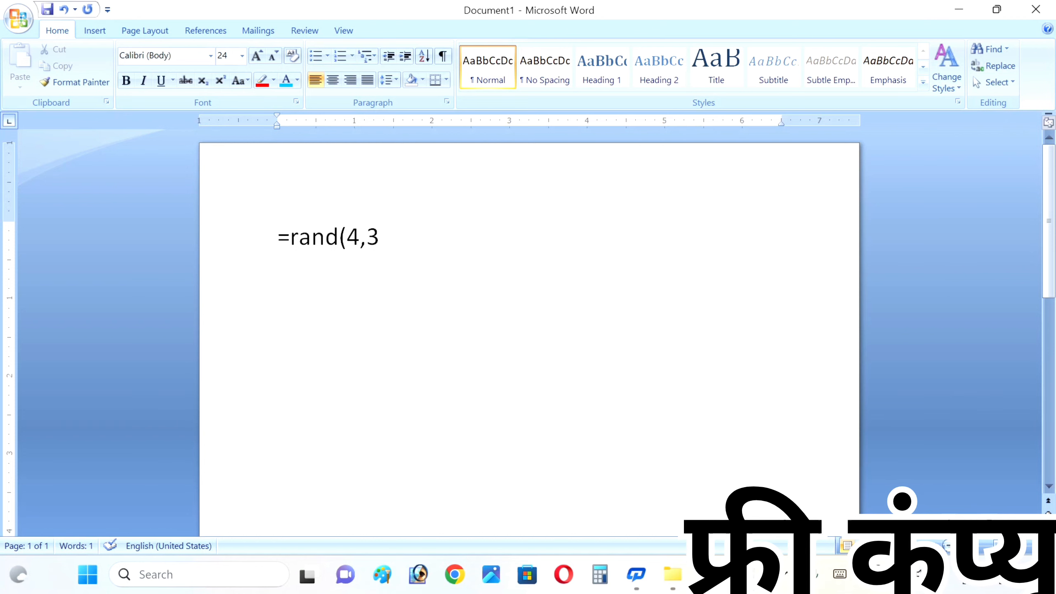
pyautogui.write(')')
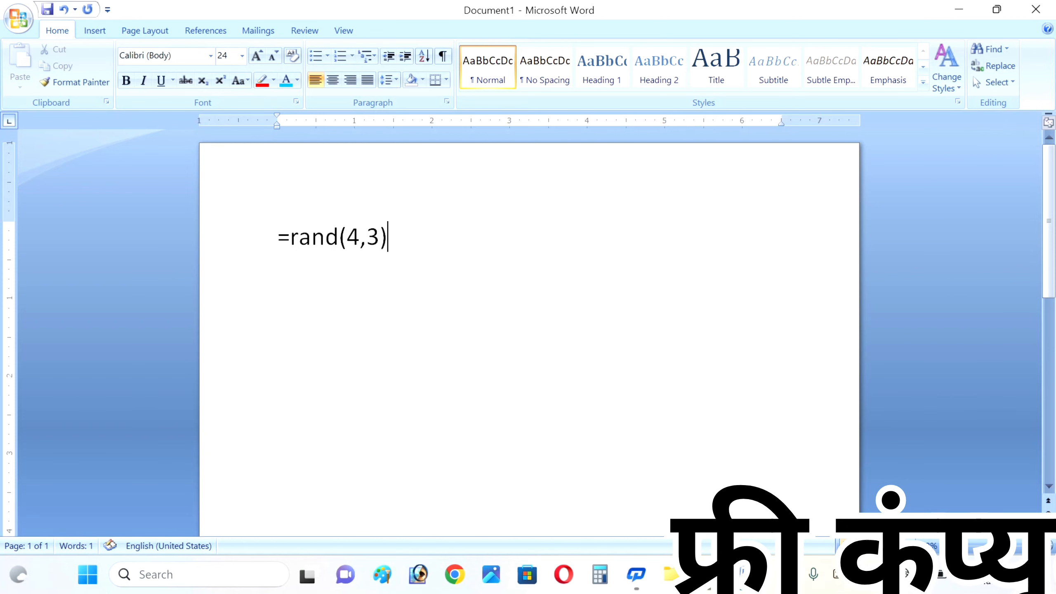
pyautogui.press('Return')
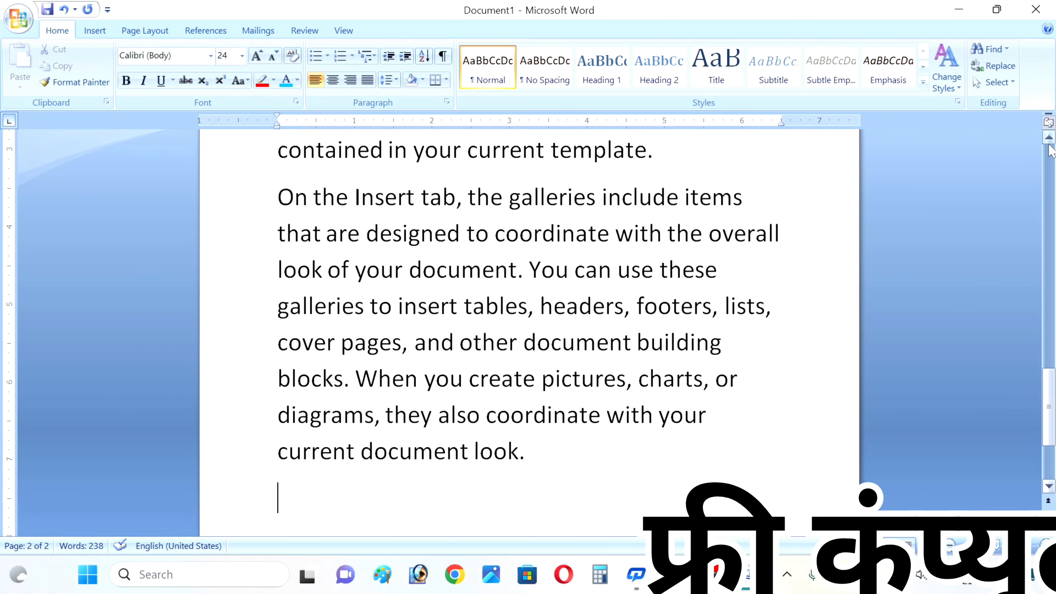
# - Scroll back to the top and select the paragraph beginning 'On the Insert tab'
pyautogui.click(1049, 143)
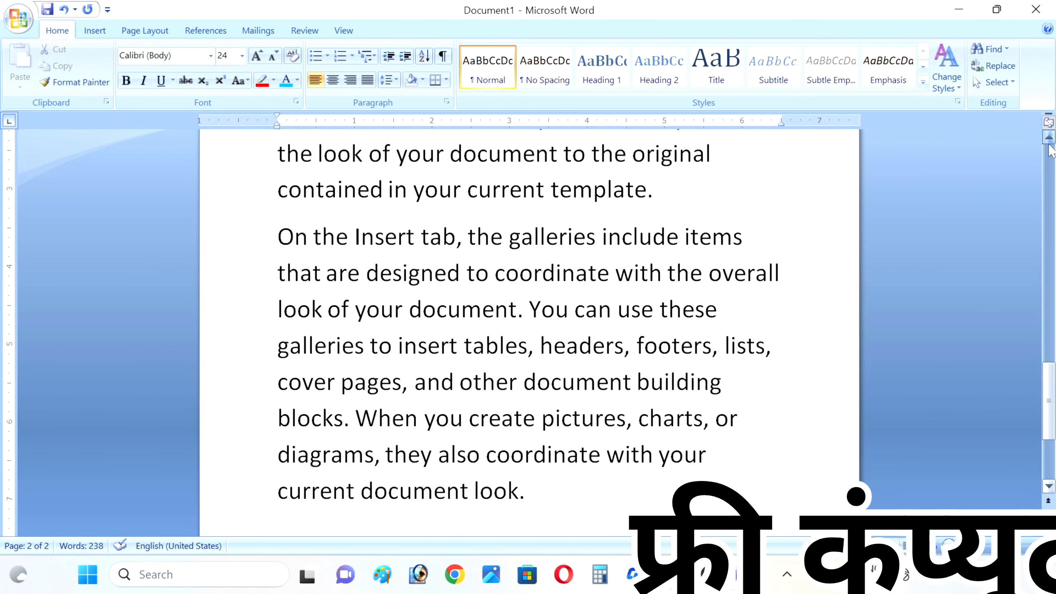
pyautogui.moveTo(1050, 146); pyautogui.dragTo(1049, 145)
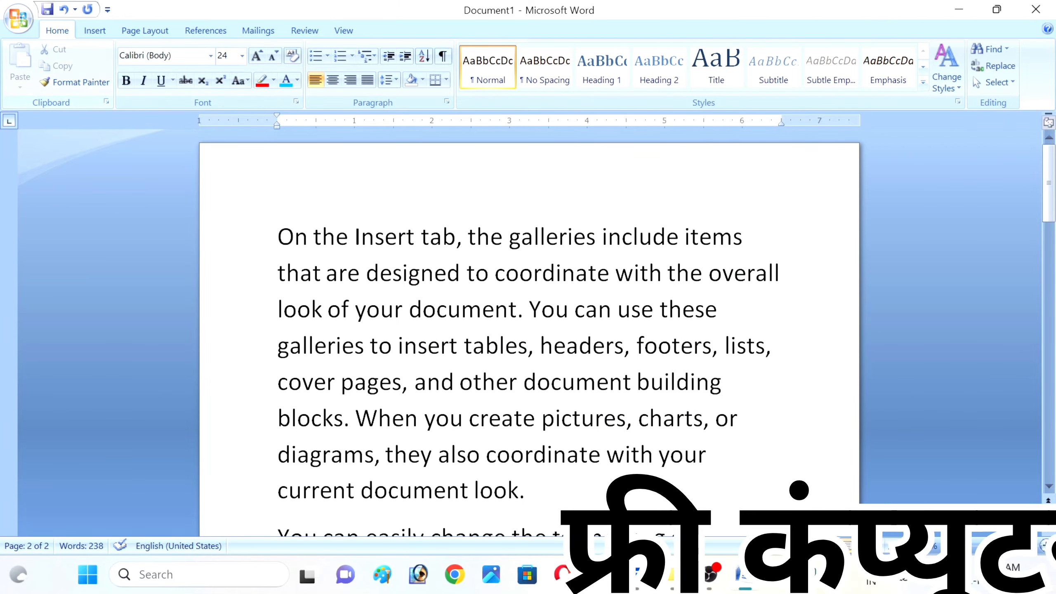
pyautogui.tripleClick(330, 237)
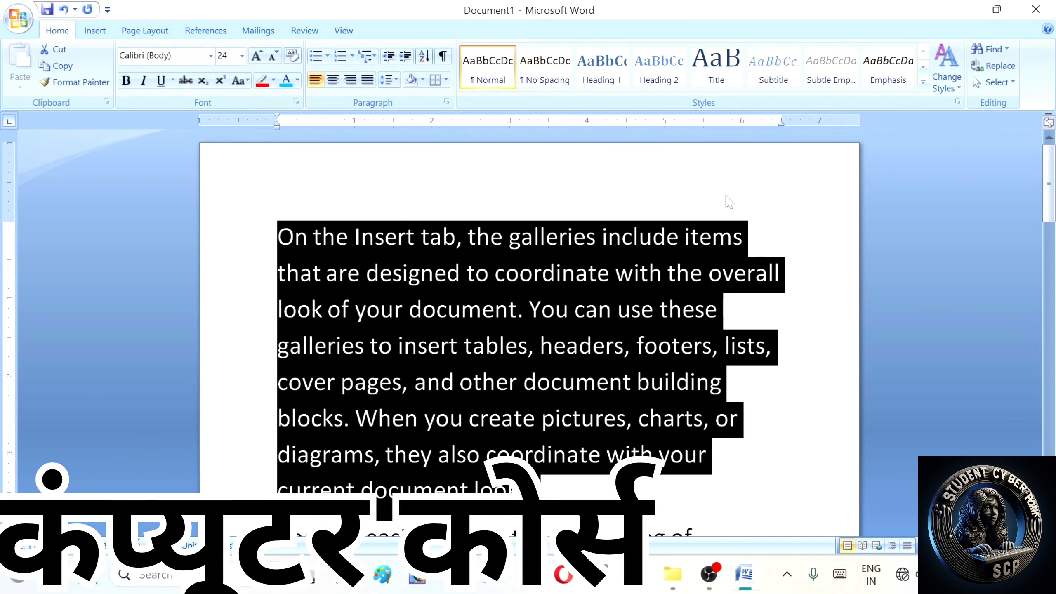
# - Select only the first line of the opening paragraph from the left margin
pyautogui.click(254, 207)
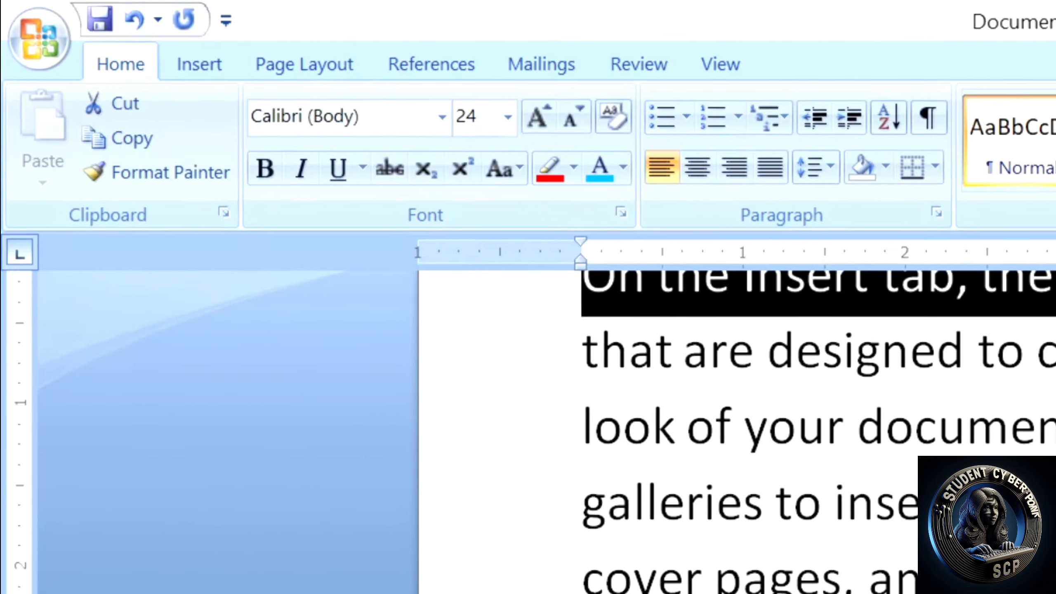
# - Scroll up and switch the ribbon to the Insert tab
pyautogui.scroll(3, 8, 528)
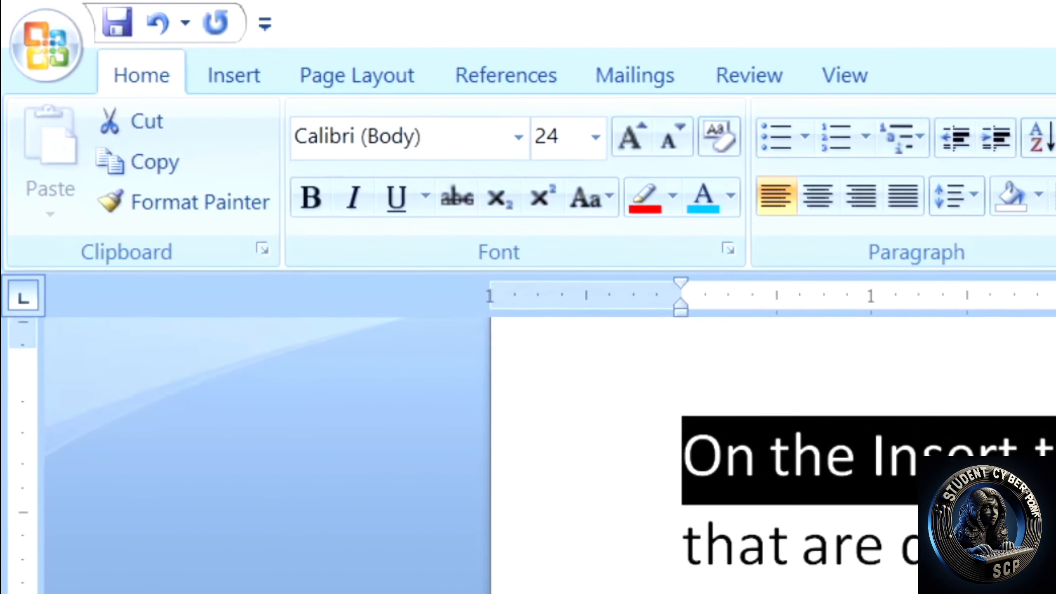
pyautogui.click(258, 81)
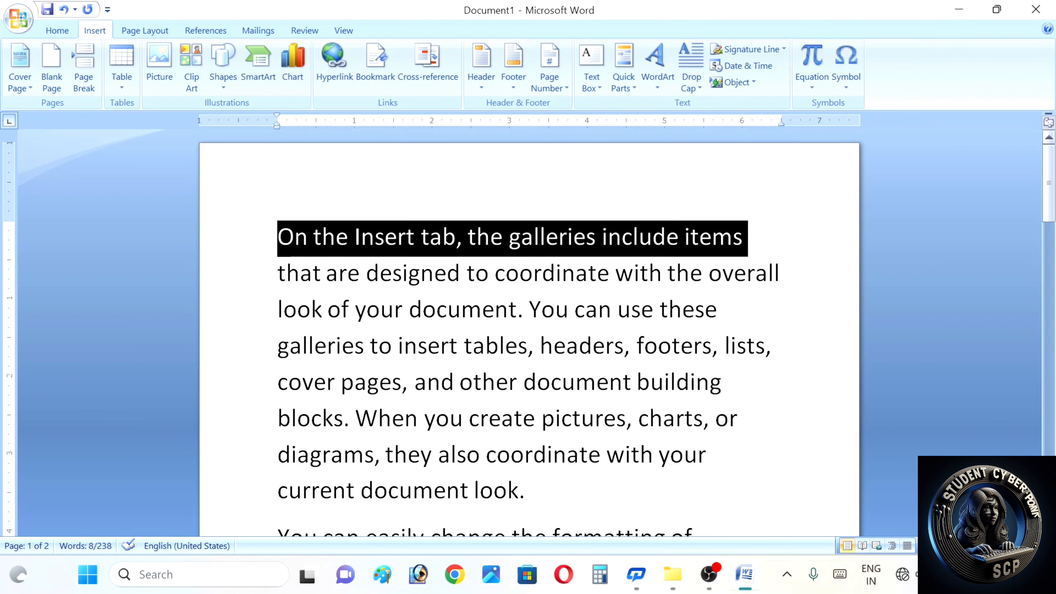
# - Insert blank lines above the opening paragraph, then return to the Home tab
pyautogui.scroll(-3, 528, 333)
pyautogui.scroll(-1, 529, 333)
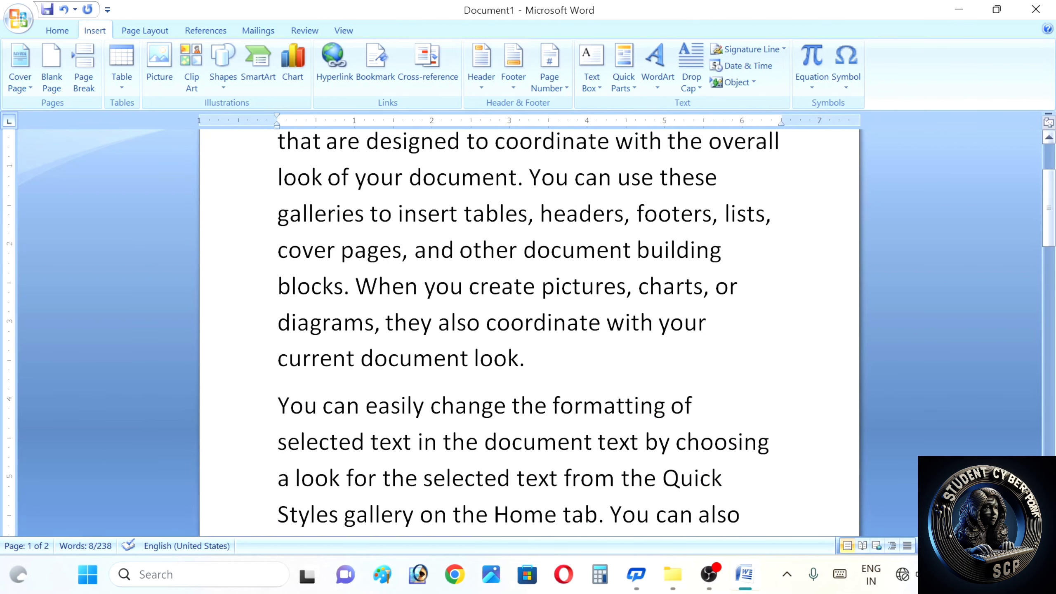
pyautogui.scroll(3, 1050, 144)
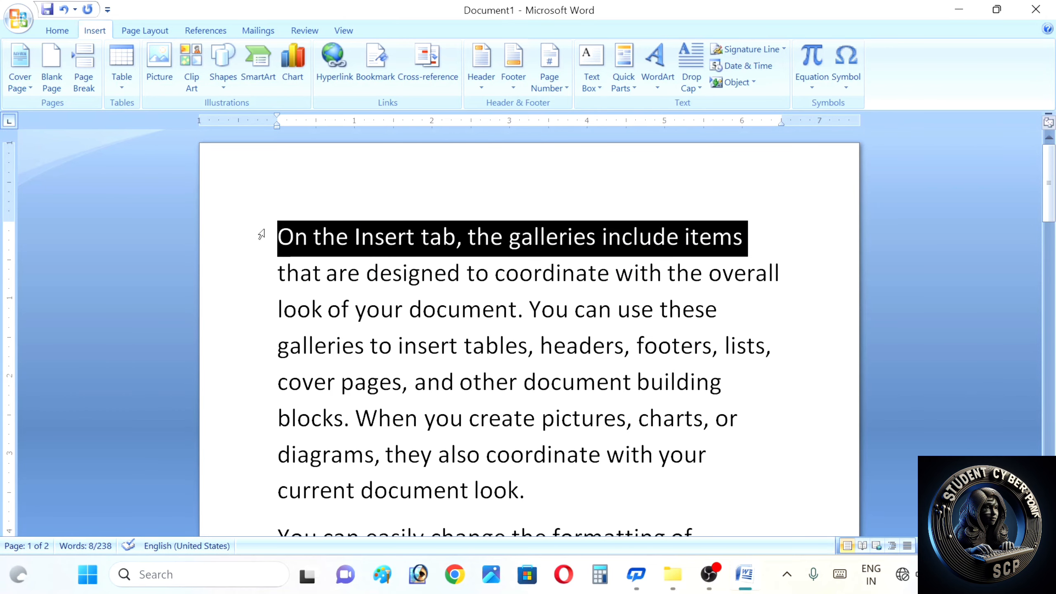
pyautogui.click(274, 247)
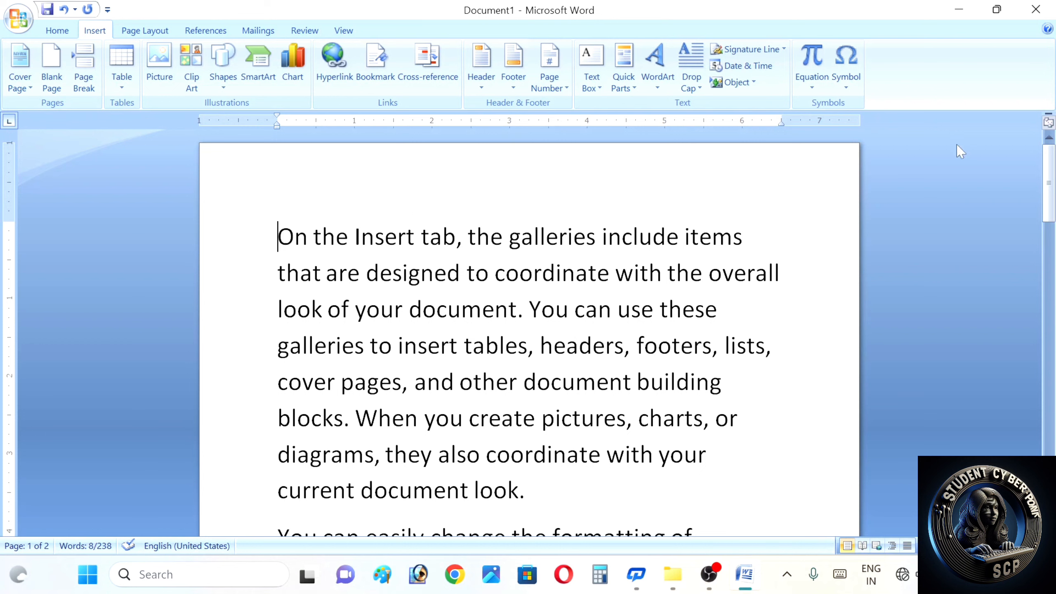
pyautogui.press('Return')
pyautogui.press('Return')
pyautogui.press('Return')
pyautogui.press('BackSpace')
pyautogui.press('BackSpace')
pyautogui.press('Return')
pyautogui.press('Return')
pyautogui.press('Return')
pyautogui.press('Return')
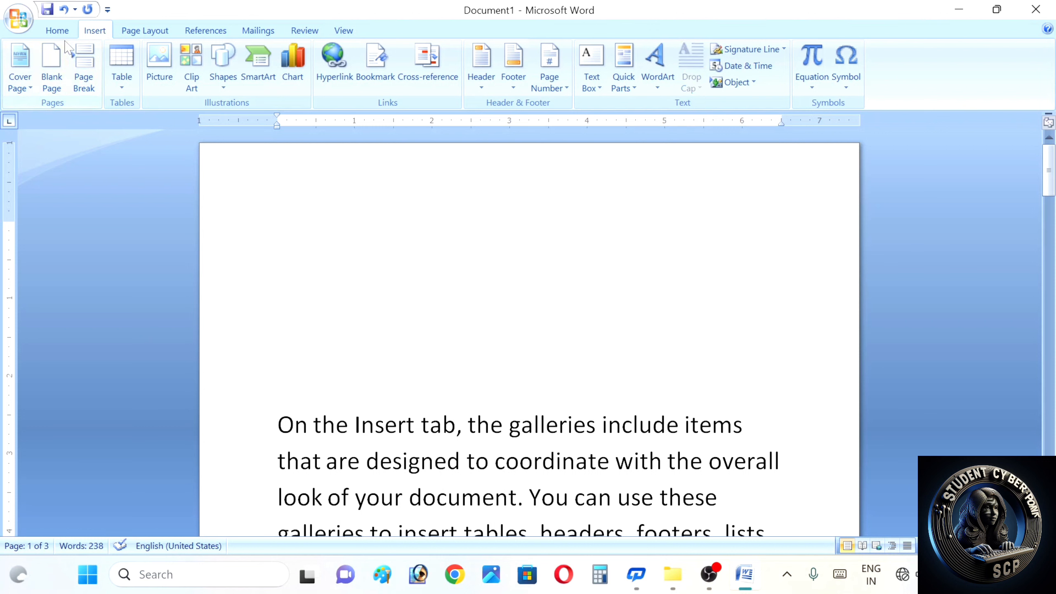
pyautogui.click(57, 30)
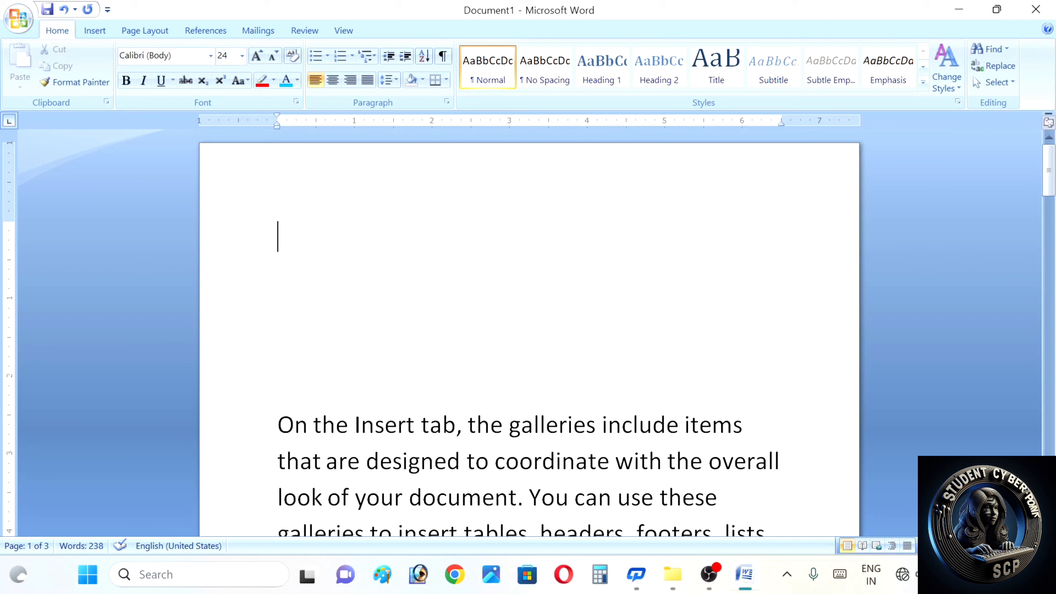
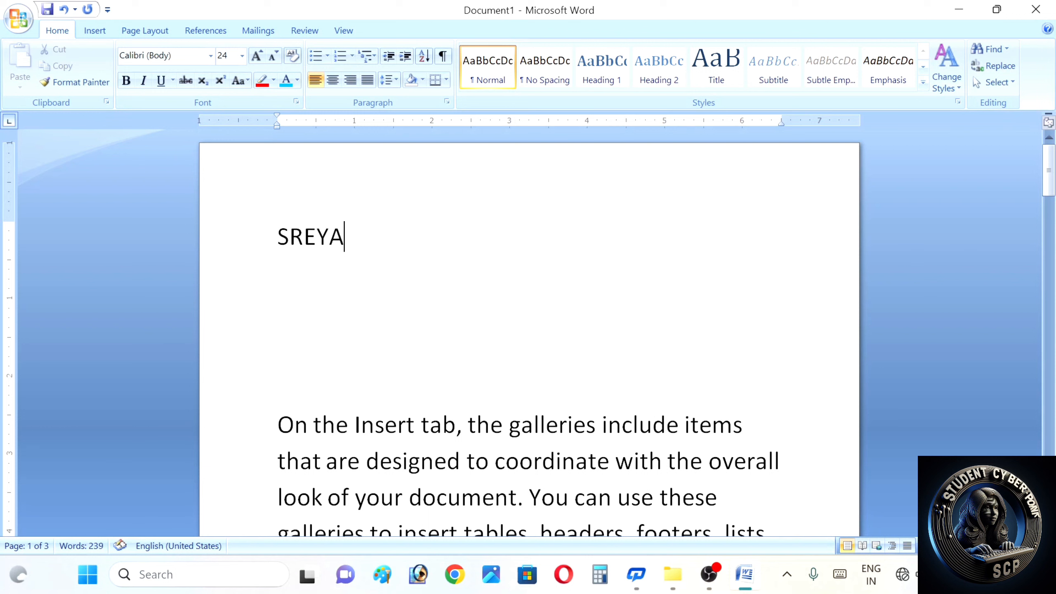
# - Type four names on separate lines at the top of the document
pyautogui.press('Return')
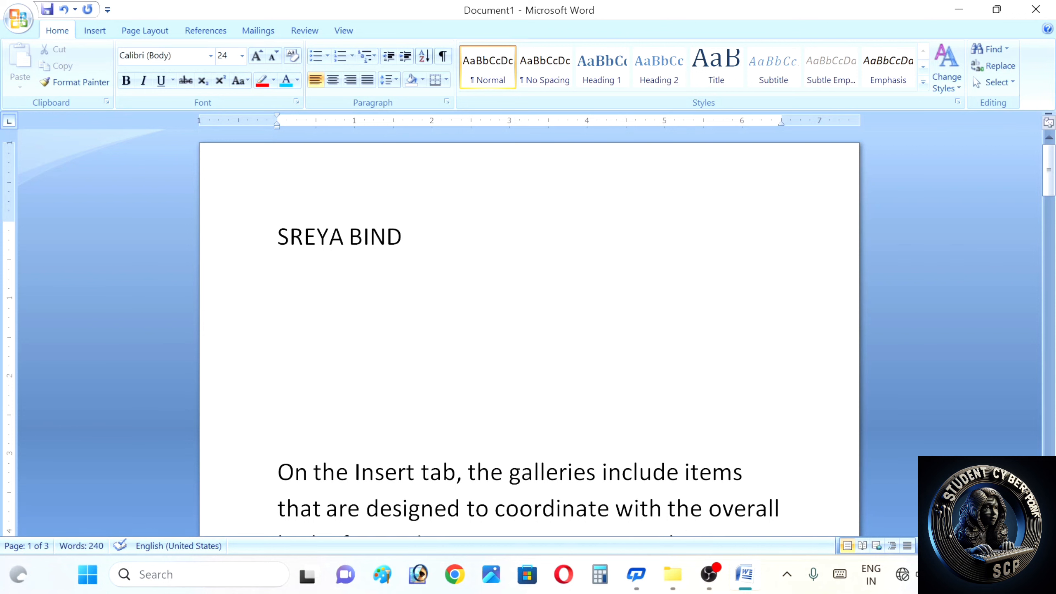
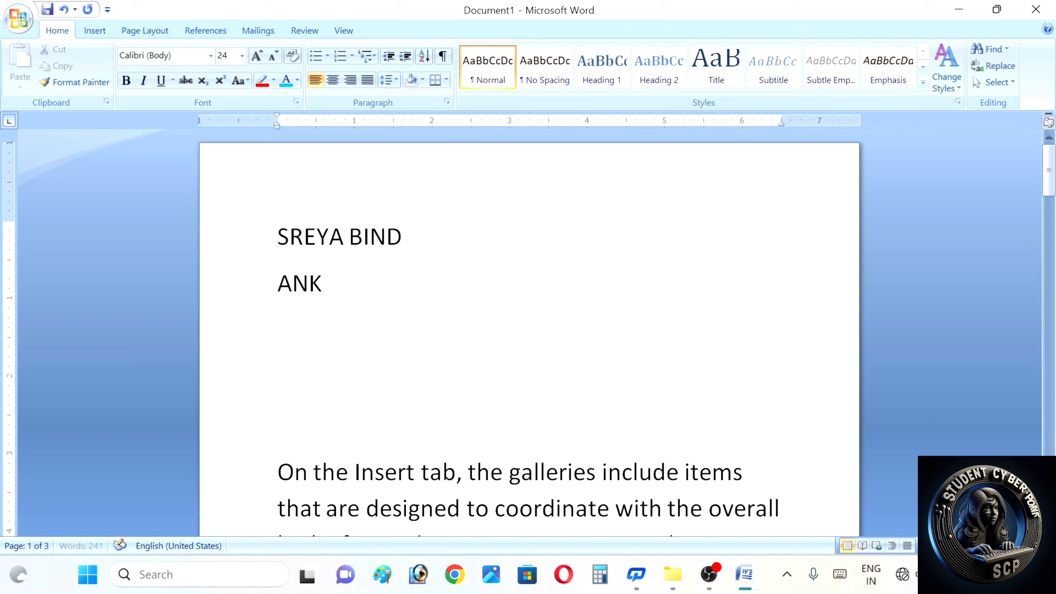
pyautogui.press('Return')
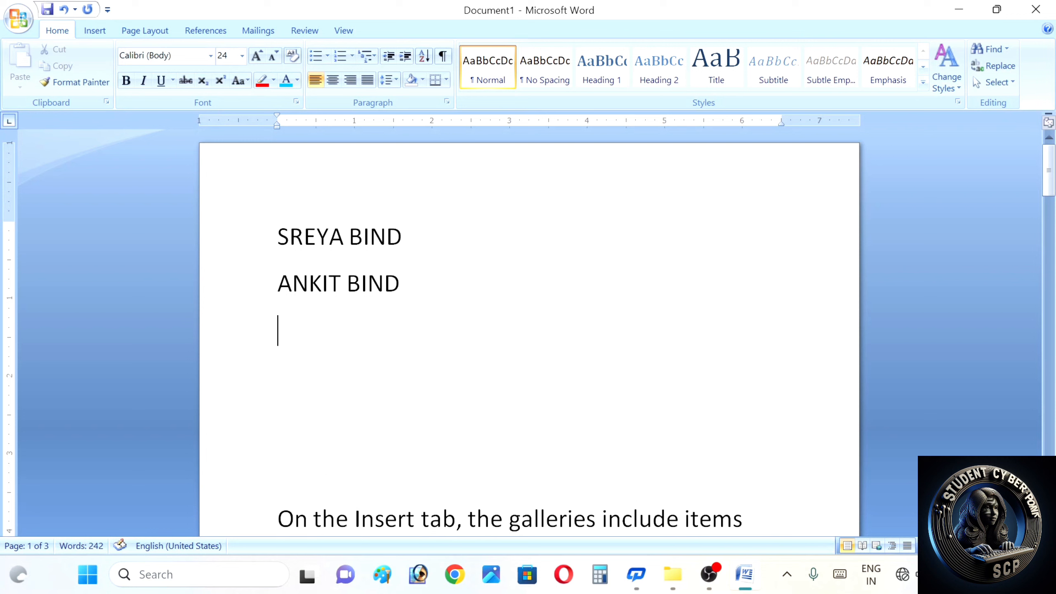
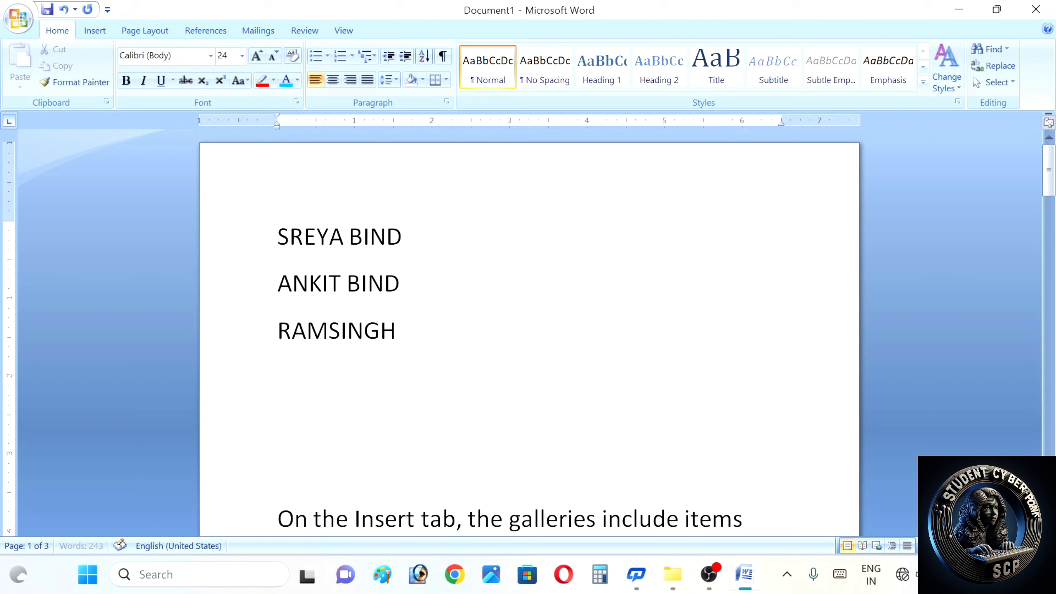
pyautogui.press('Return')
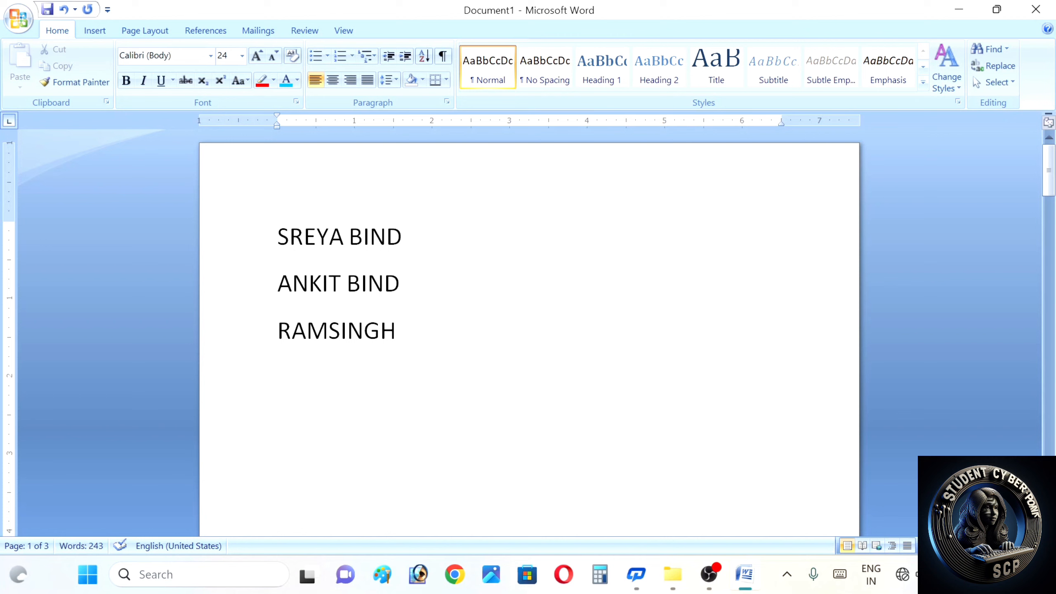
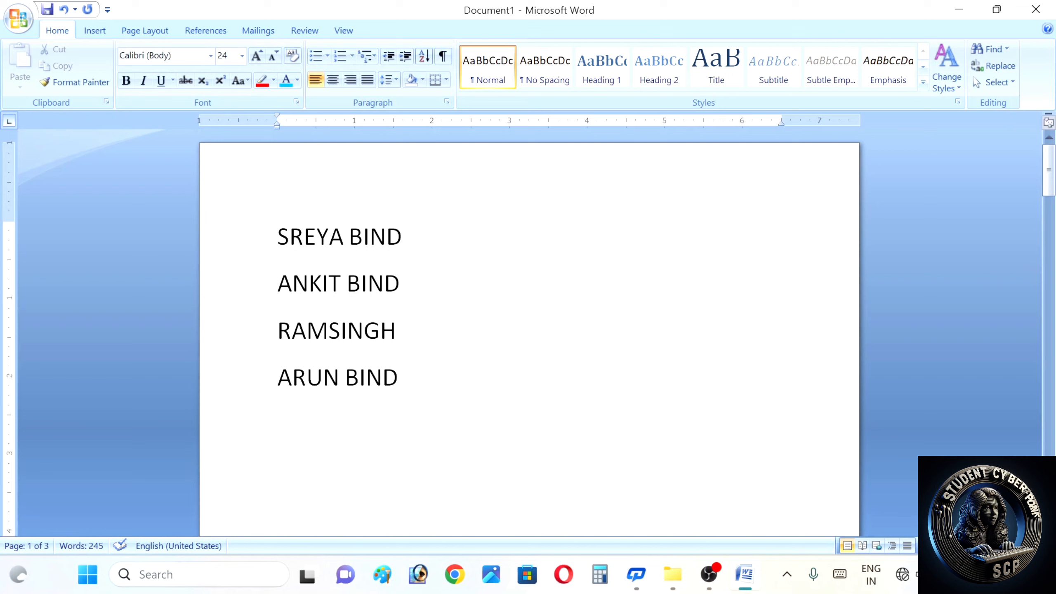
# - Cut the third name and paste it as a new last line below the fourth
pyautogui.tripleClick(336, 331)
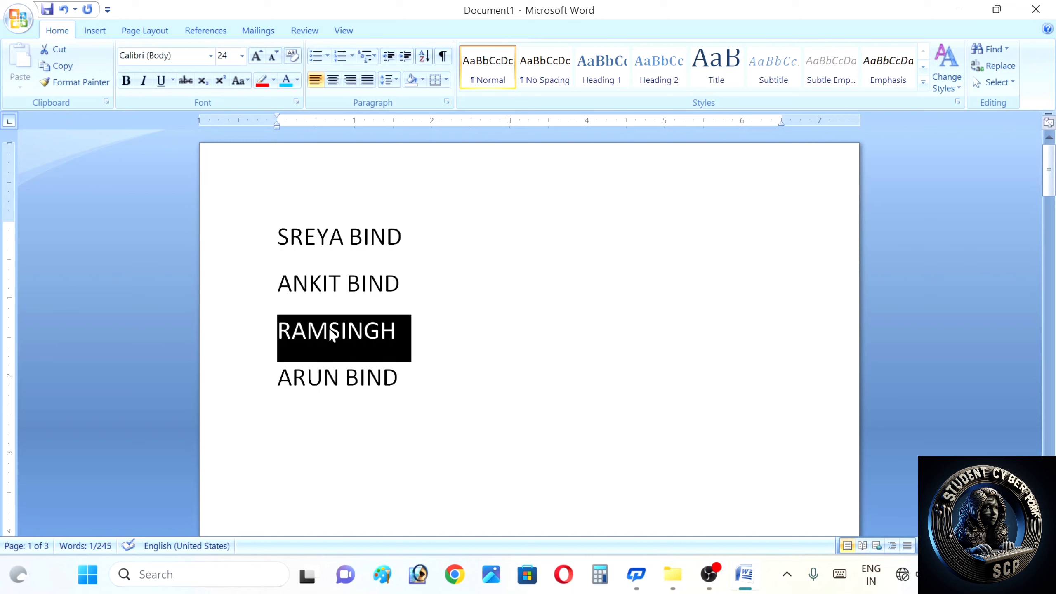
pyautogui.hotkey('ctrl', 'x')
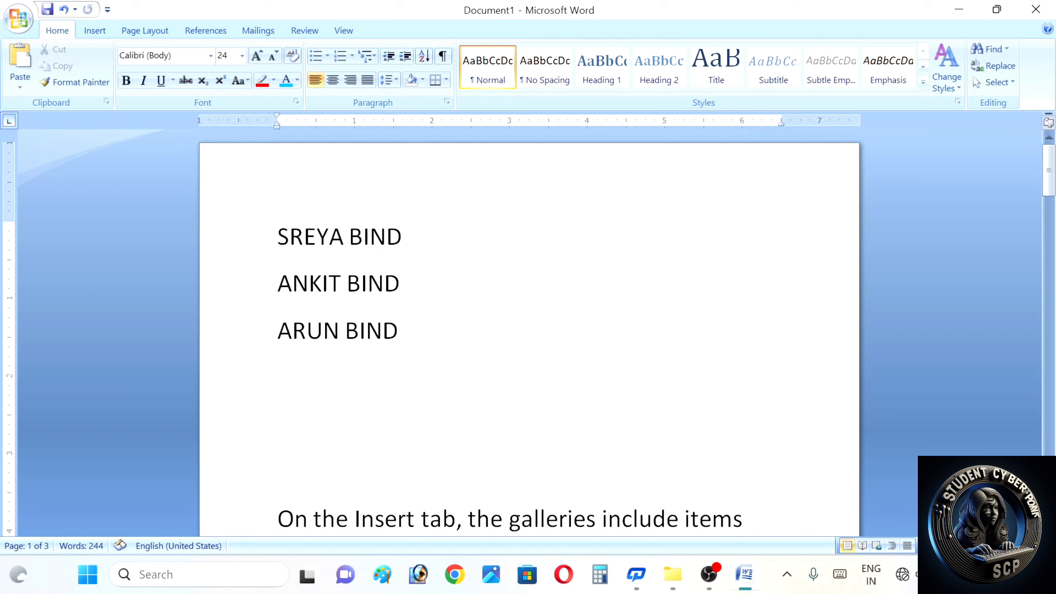
pyautogui.press('Return')
pyautogui.hotkey('ctrl', 'v')
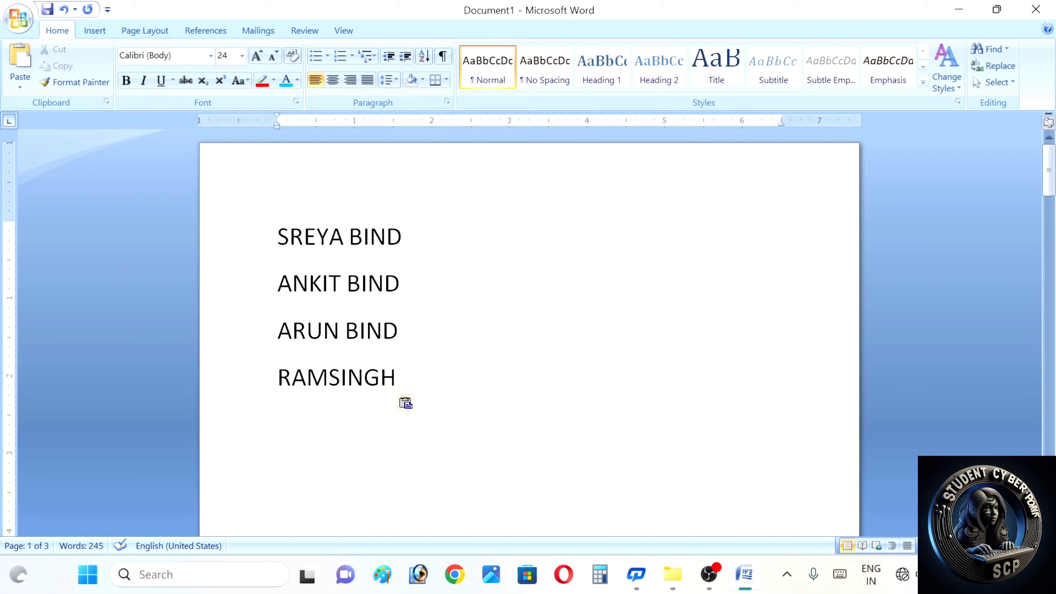
pyautogui.click(278, 236)
# - Select the four name lines and apply bold, italic and a light blue font colour
pyautogui.hotkey('shift', 'Down')
pyautogui.hotkey('shift', 'Down')
pyautogui.hotkey('shift', 'Down')
pyautogui.hotkey('shift', 'Down')
pyautogui.hotkey('shift', 'Down')
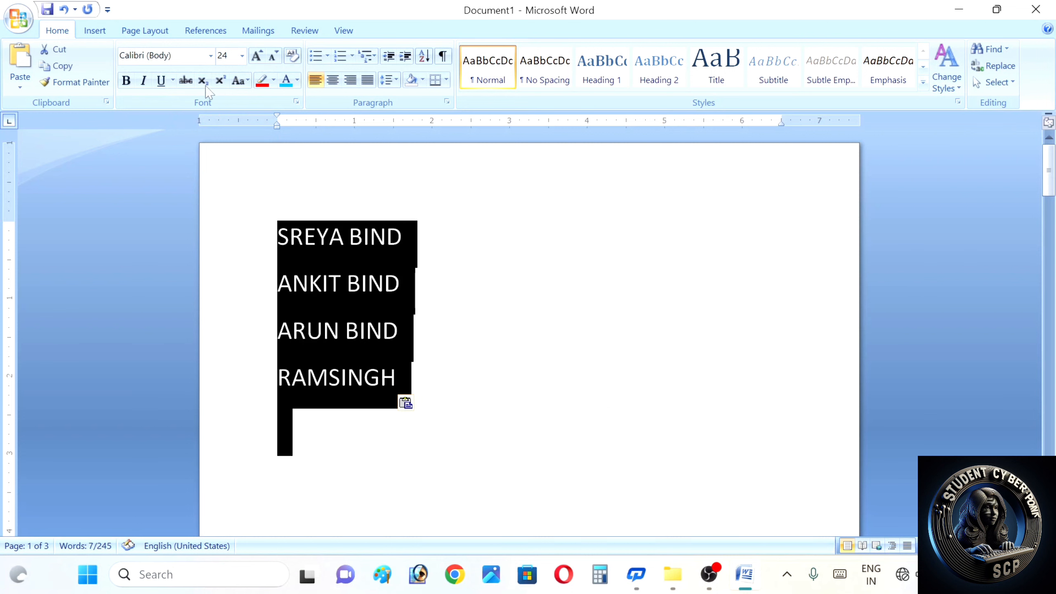
pyautogui.click(126, 82)
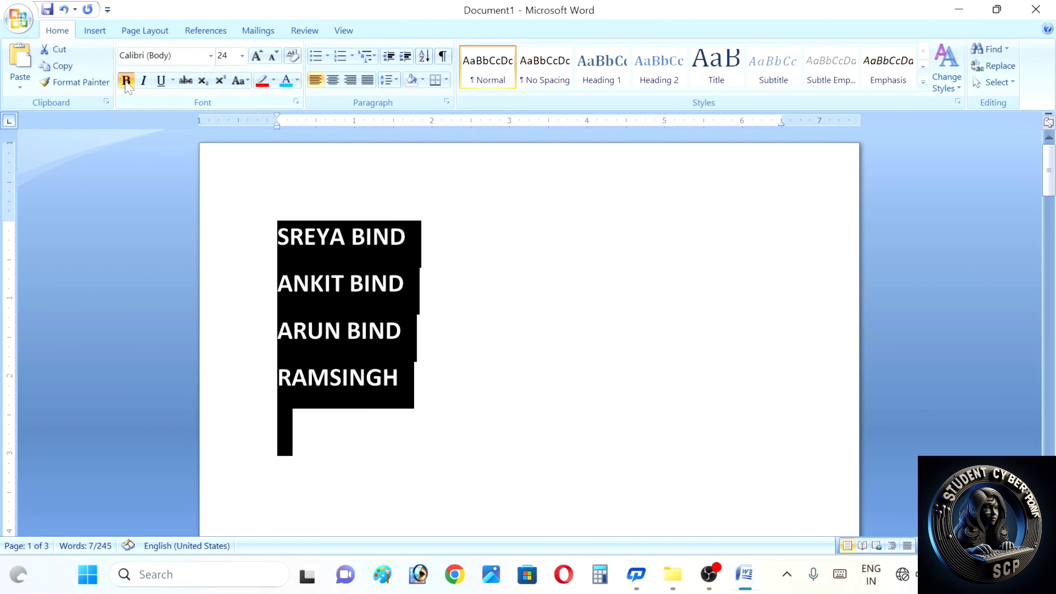
pyautogui.click(143, 81)
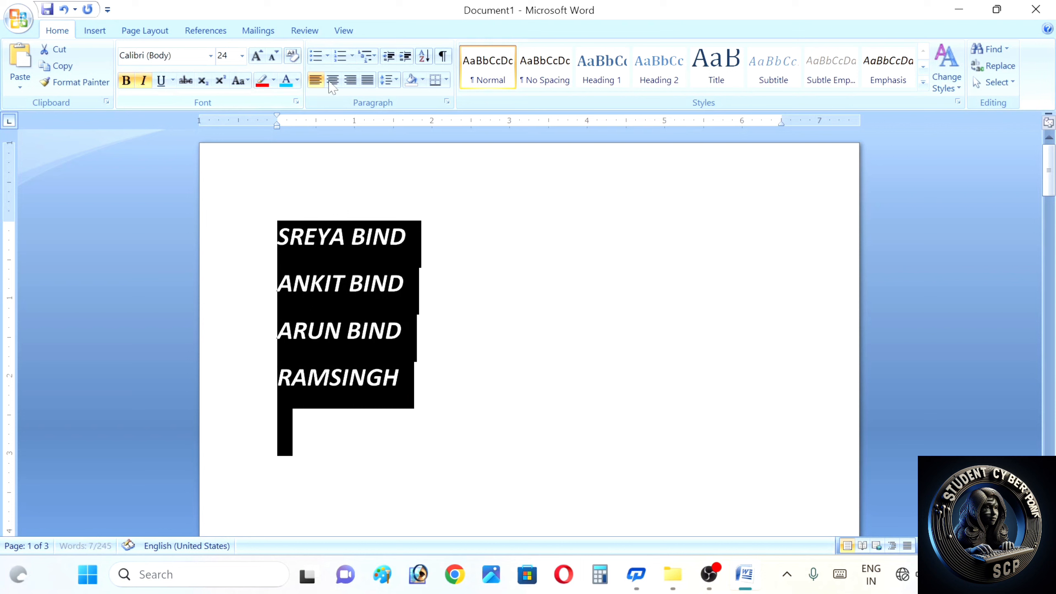
pyautogui.click(281, 82)
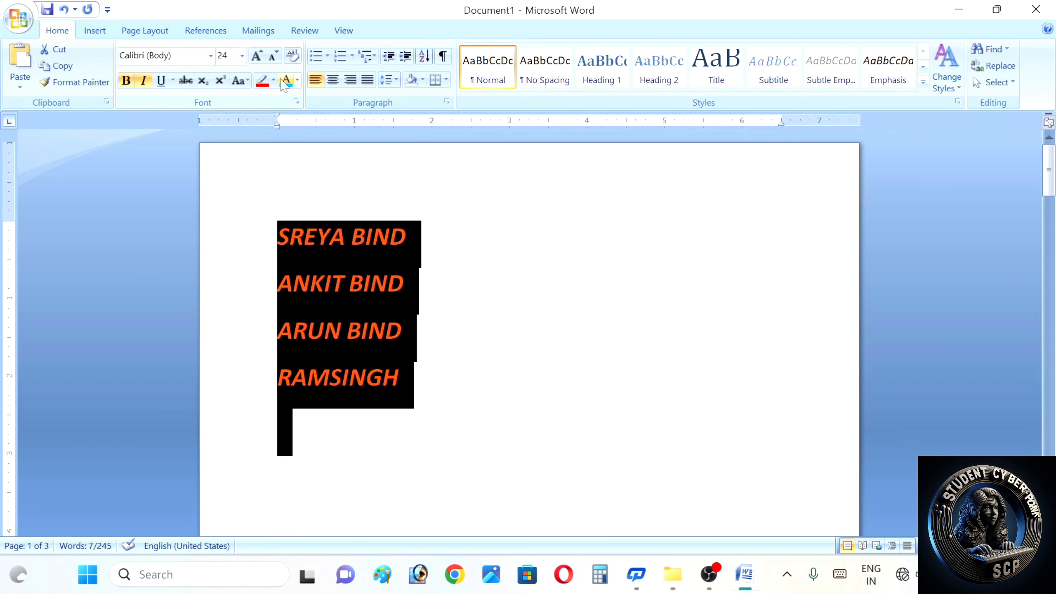
pyautogui.click(487, 262)
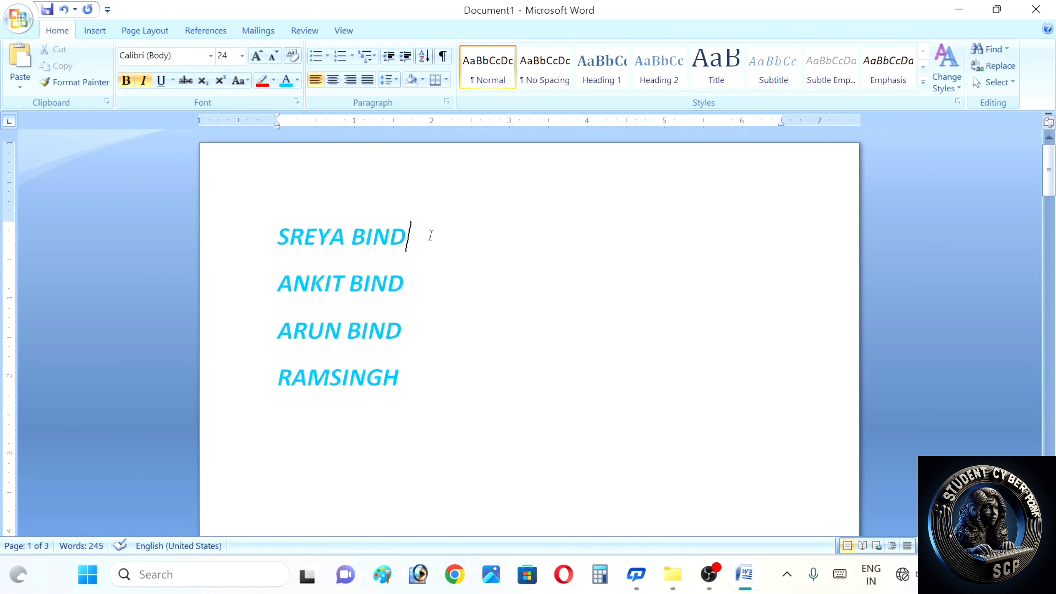
# - Append serial numbers 1, 2, 3 and 4 to the ends of the four name lines
pyautogui.write('1')
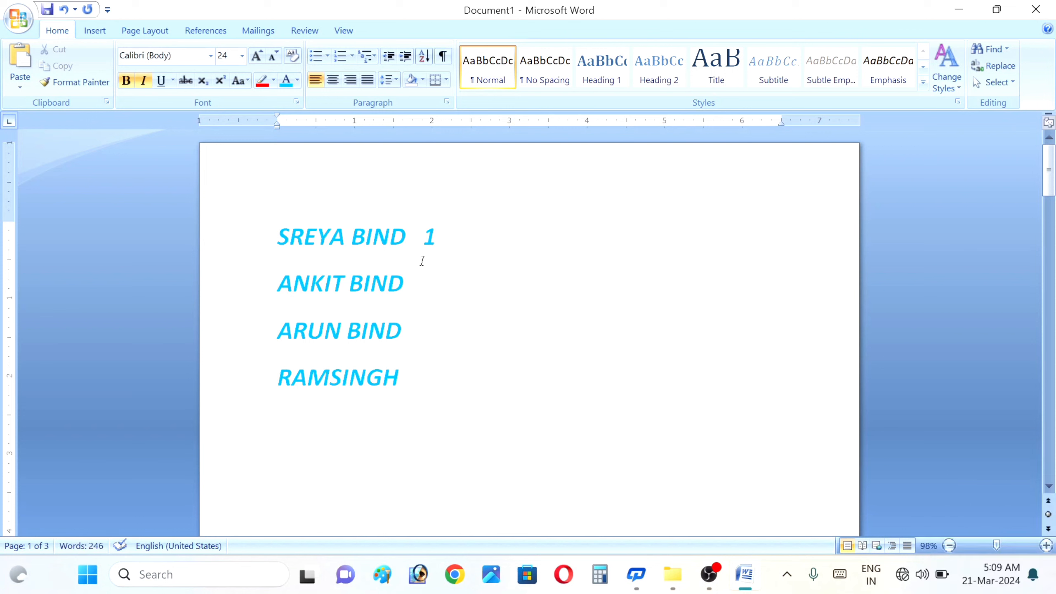
pyautogui.click(415, 278)
pyautogui.write('2')
pyautogui.click(410, 337)
pyautogui.write('3')
pyautogui.click(406, 381)
pyautogui.write('4')
# - Insert the built-in Mod design from the Insert tab's Cover Page gallery
pyautogui.click(95, 31)
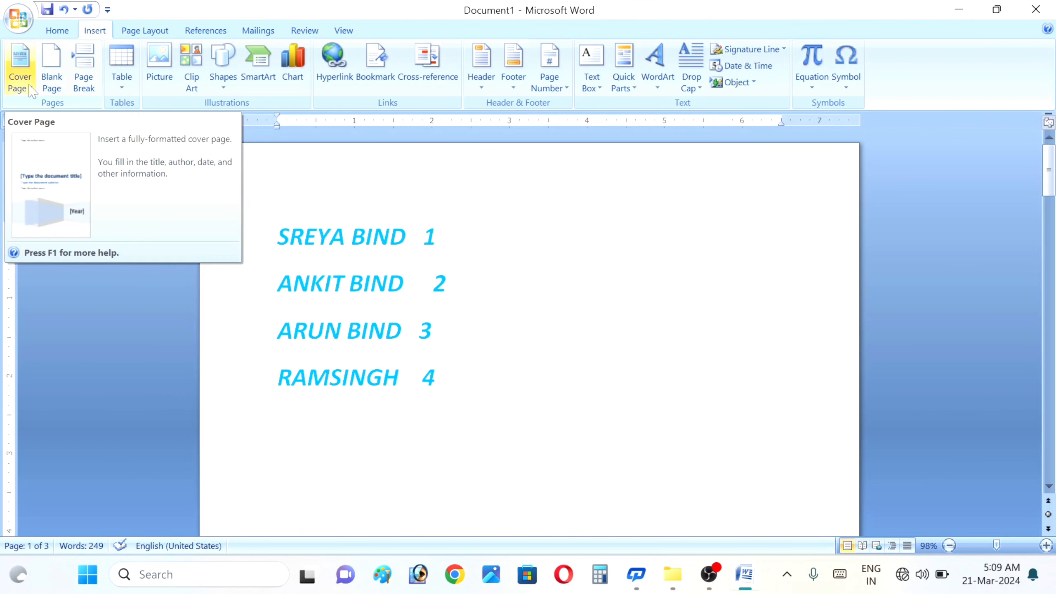
pyautogui.click(30, 89)
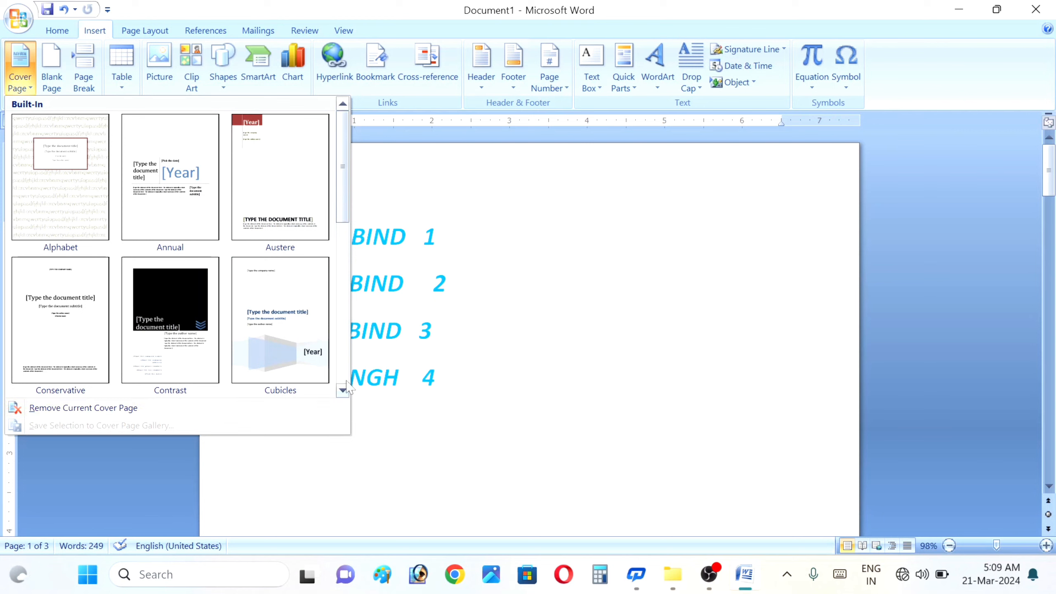
pyautogui.click(343, 391)
pyautogui.click(343, 392)
pyautogui.click(343, 392)
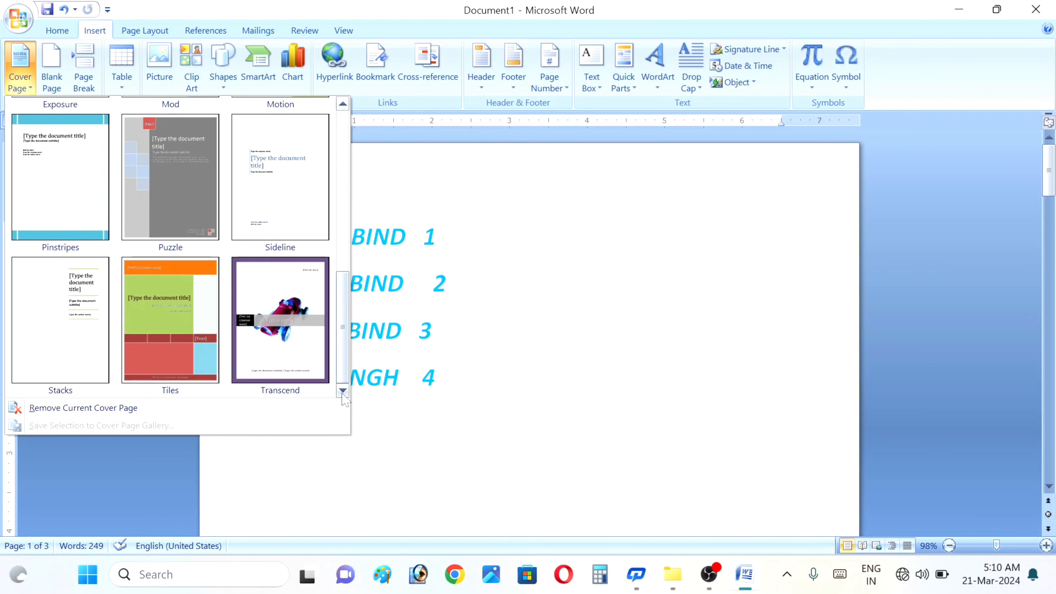
pyautogui.click(342, 113)
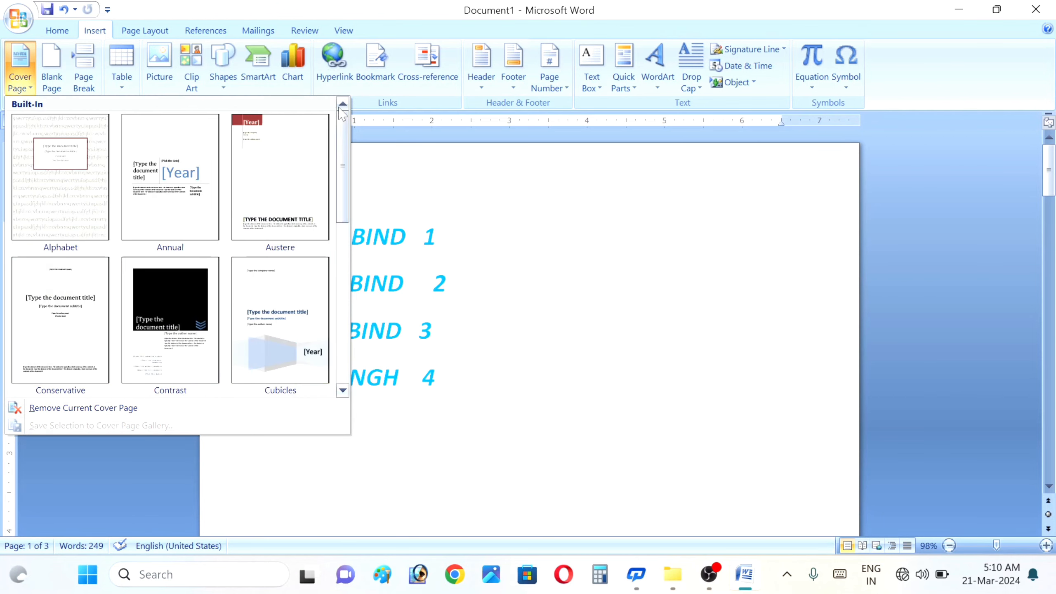
pyautogui.click(342, 390)
pyautogui.click(342, 390)
pyautogui.click(342, 390)
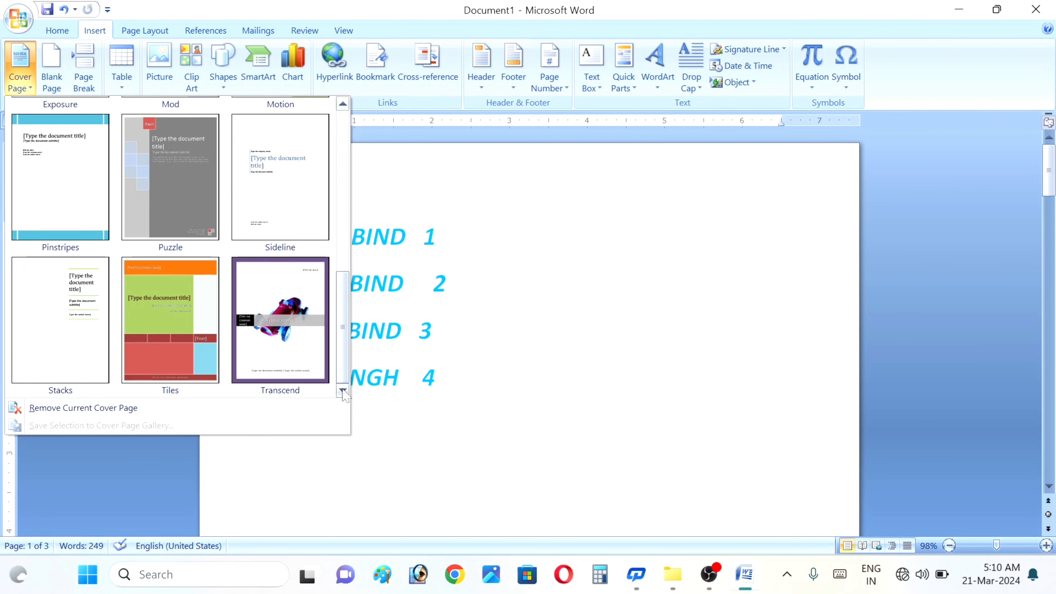
pyautogui.click(345, 120)
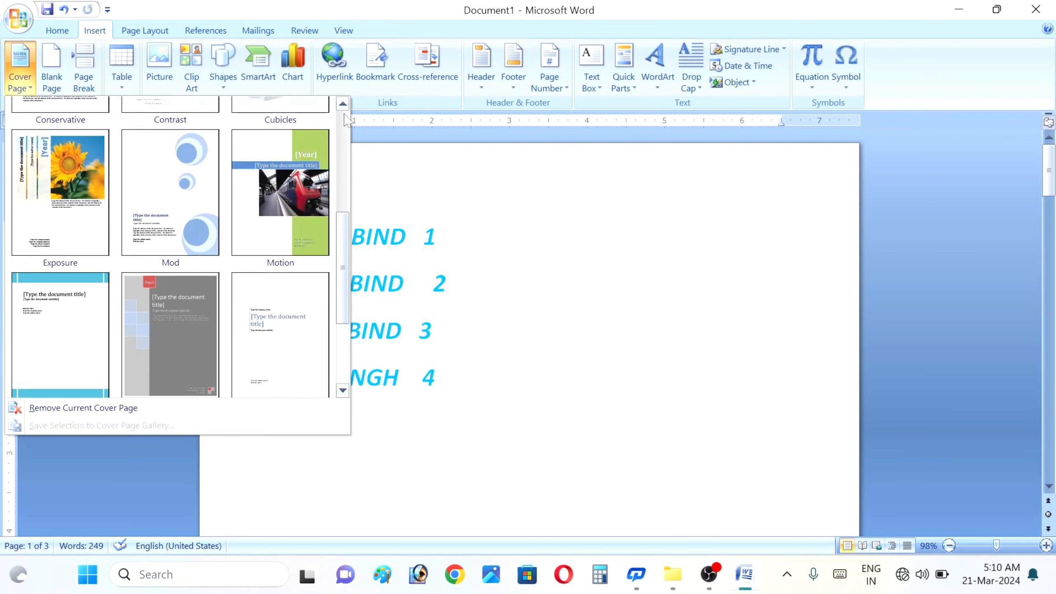
pyautogui.click(342, 390)
pyautogui.click(342, 390)
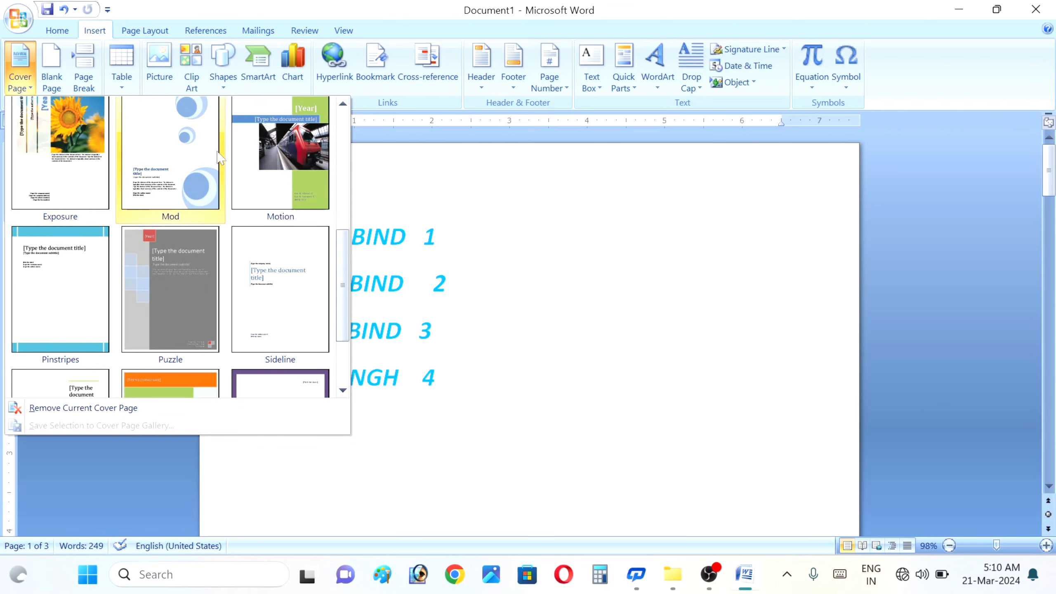
pyautogui.click(191, 156)
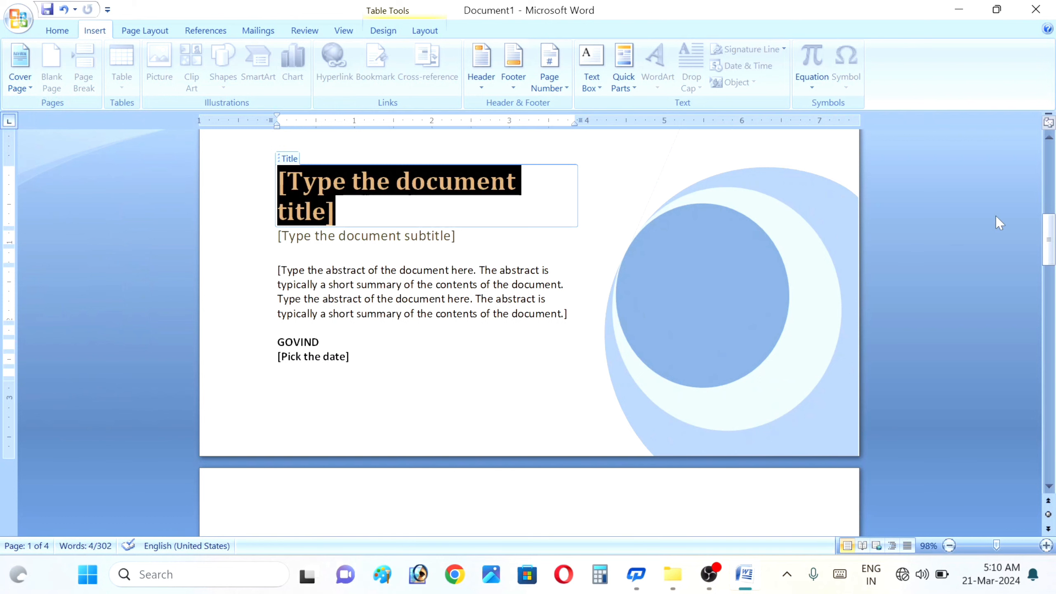
# - Delete the placeholder text in the cover page title
pyautogui.click(1050, 141)
pyautogui.moveTo(1050, 140); pyautogui.dragTo(1049, 141)
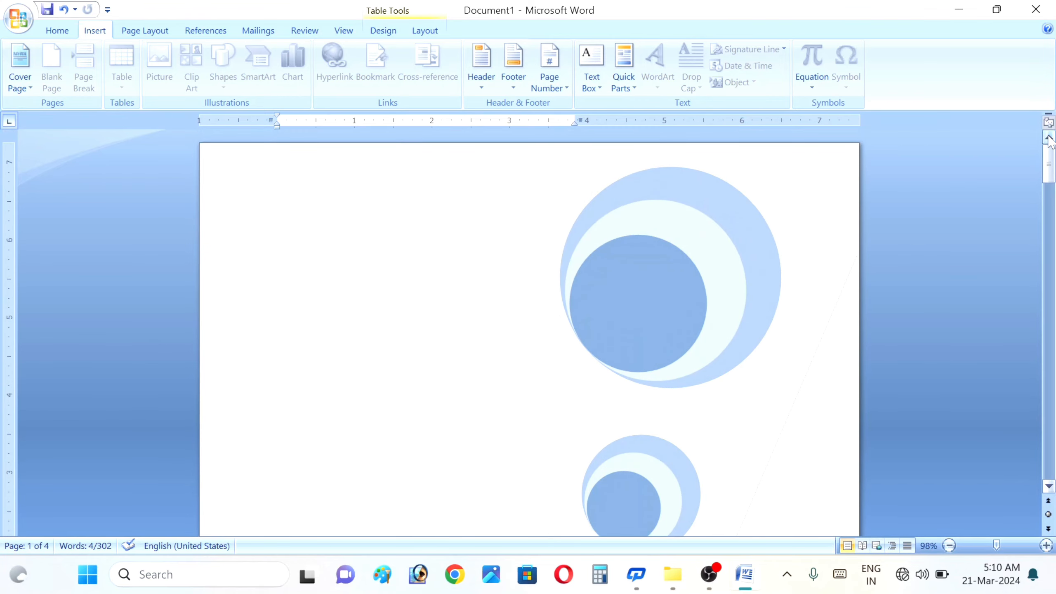
pyautogui.press('Delete')
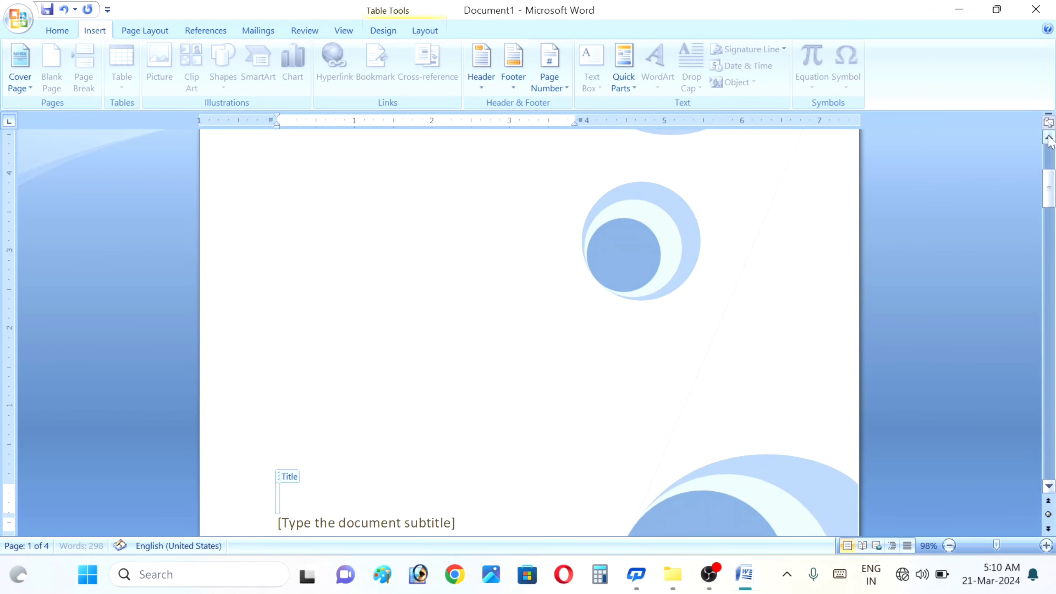
# - Adjust the zoom slider to review all four pages, then scroll back up
pyautogui.click(1007, 545)
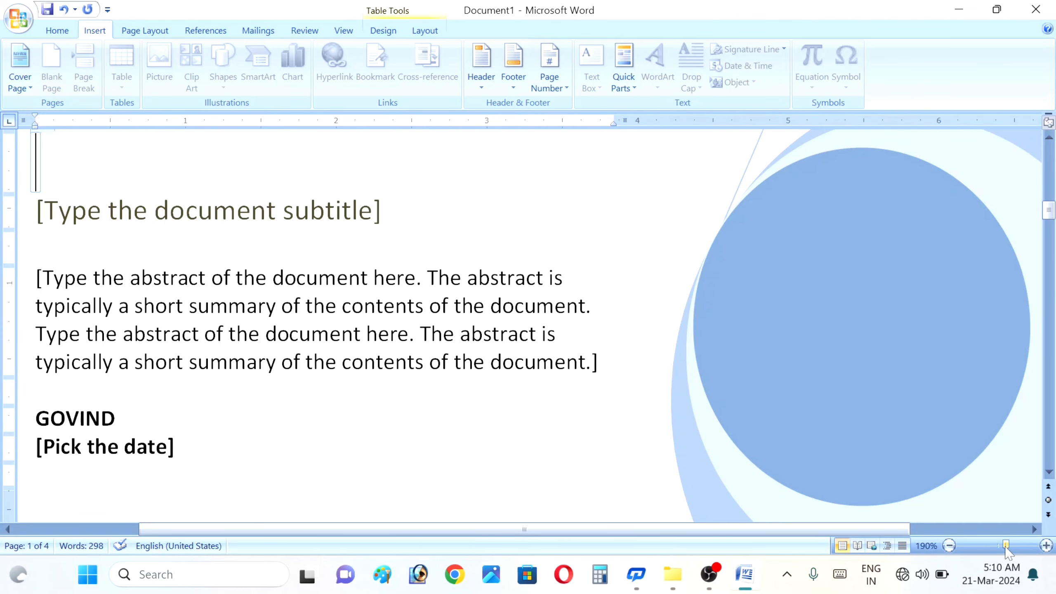
pyautogui.moveTo(1007, 546); pyautogui.dragTo(965, 546)
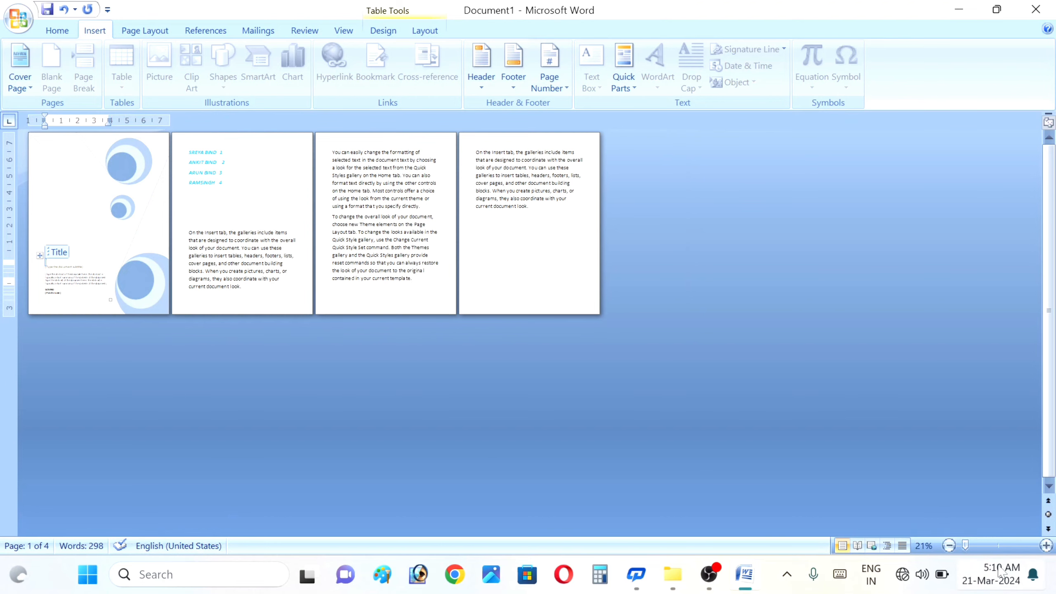
pyautogui.moveTo(965, 545); pyautogui.dragTo(993, 545)
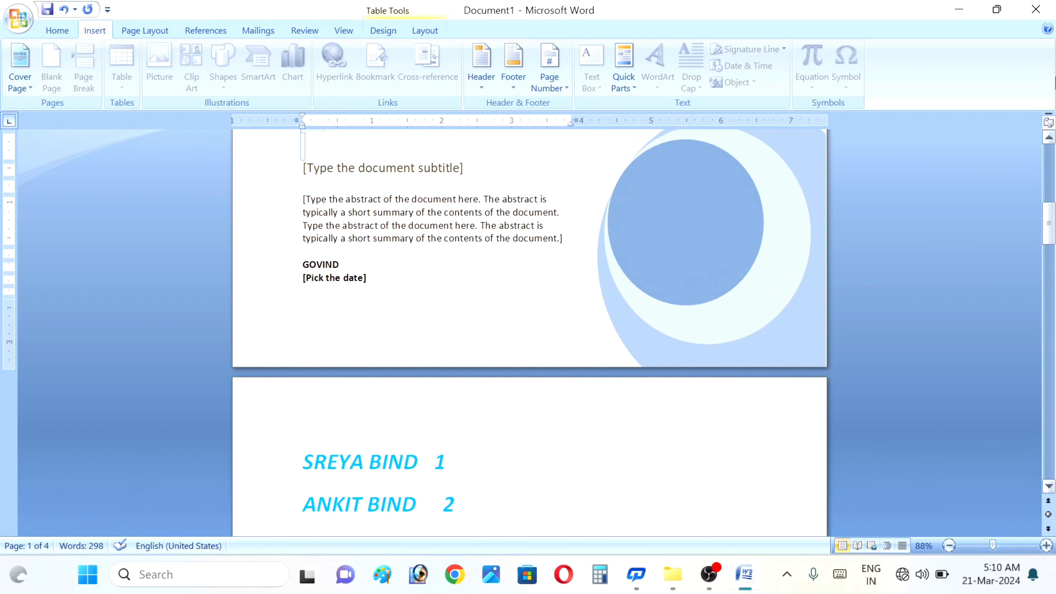
pyautogui.scroll(8, 1053, 146)
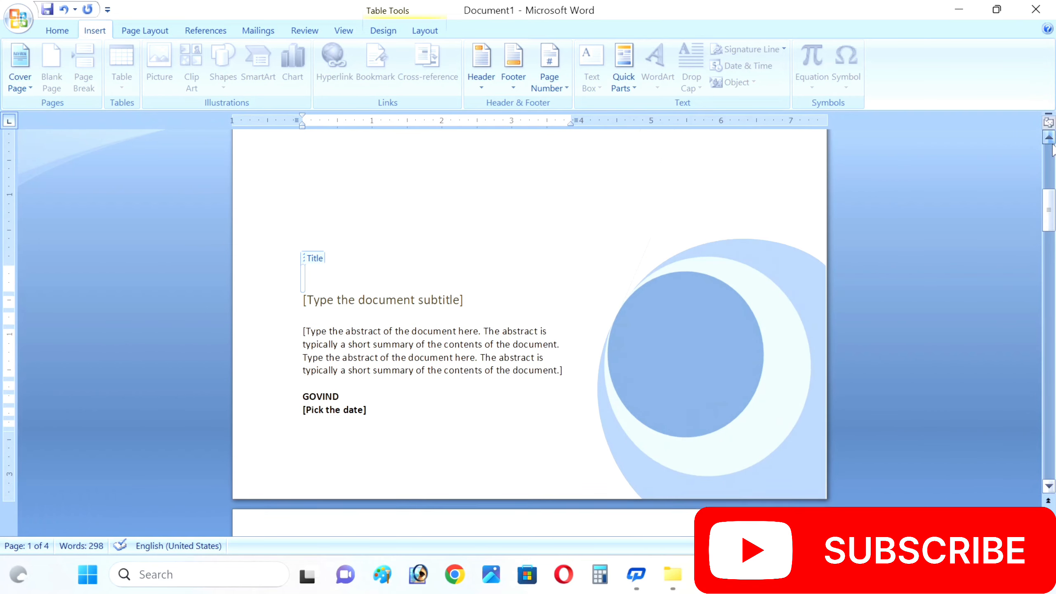
pyautogui.scroll(3, 1054, 148)
pyautogui.scroll(2, 1054, 150)
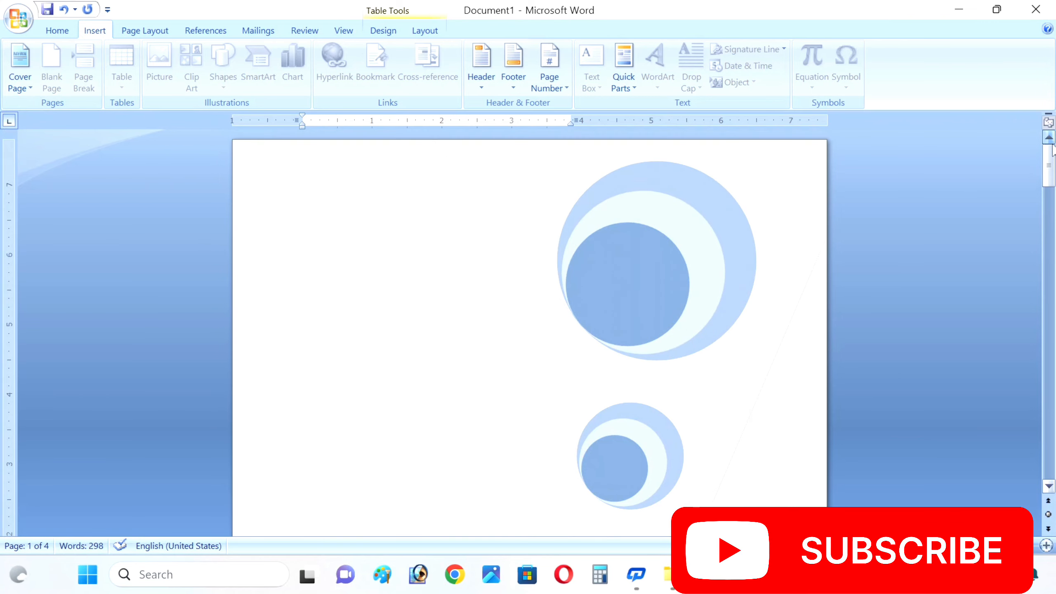
# - Move the large circle group to the upper left and the small circle group up and right
pyautogui.click(589, 278)
pyautogui.moveTo(641, 281); pyautogui.dragTo(444, 257)
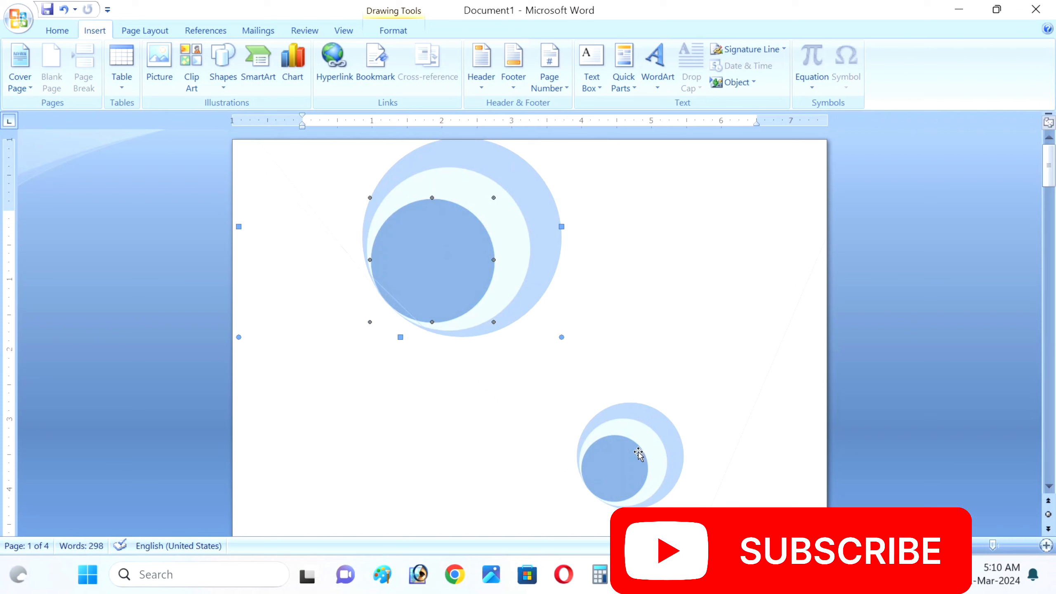
pyautogui.moveTo(630, 458); pyautogui.dragTo(743, 289)
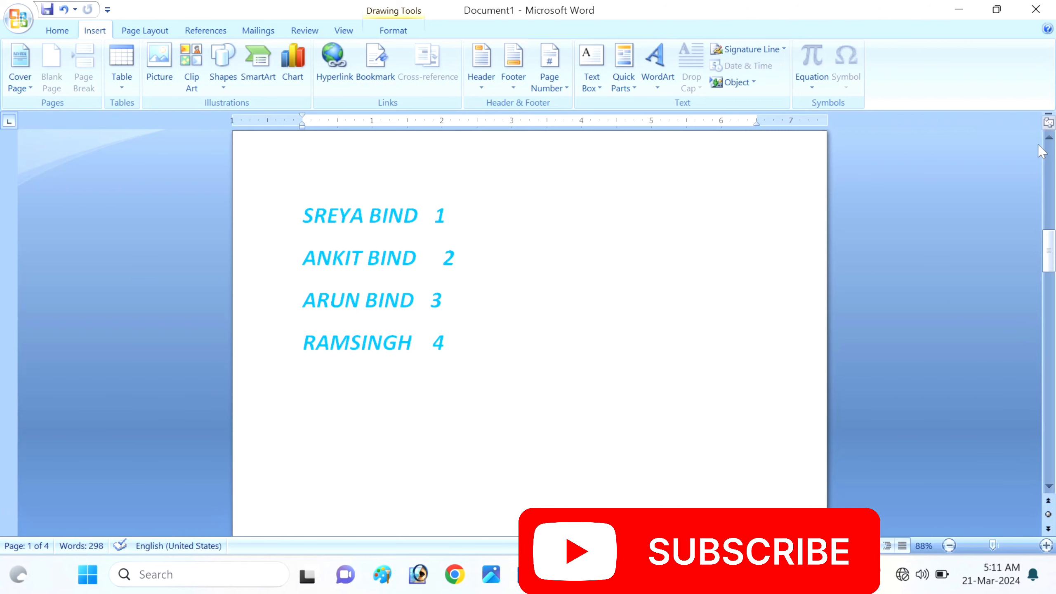
pyautogui.click(1050, 139)
# - Replace the cover page's subtitle placeholder with the text 'STUDEN'
pyautogui.scroll(5, 1050, 143)
pyautogui.scroll(2, 1050, 143)
pyautogui.click(394, 231)
pyautogui.write('STUDEN')
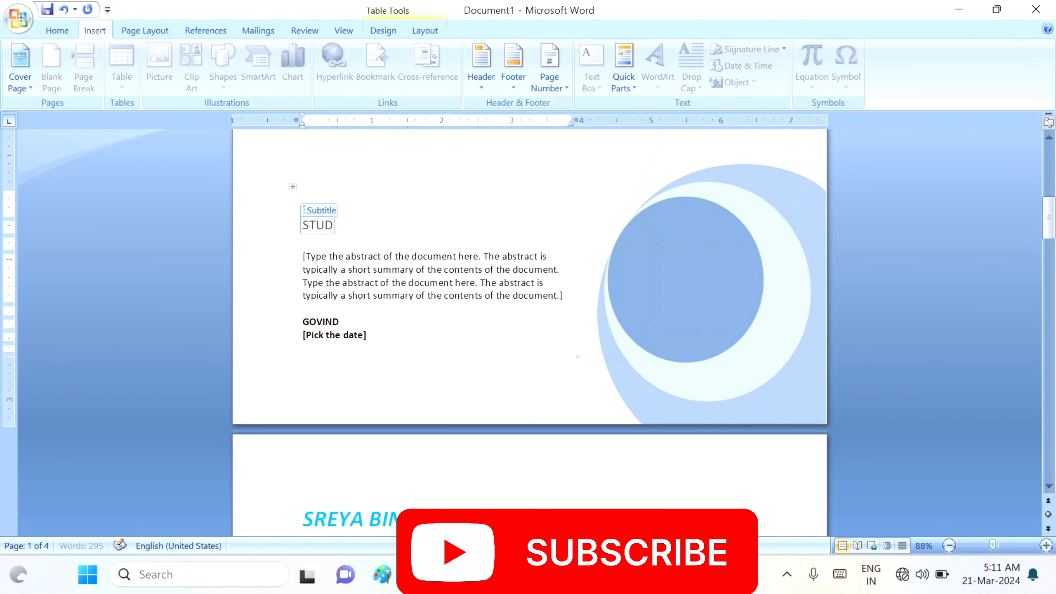
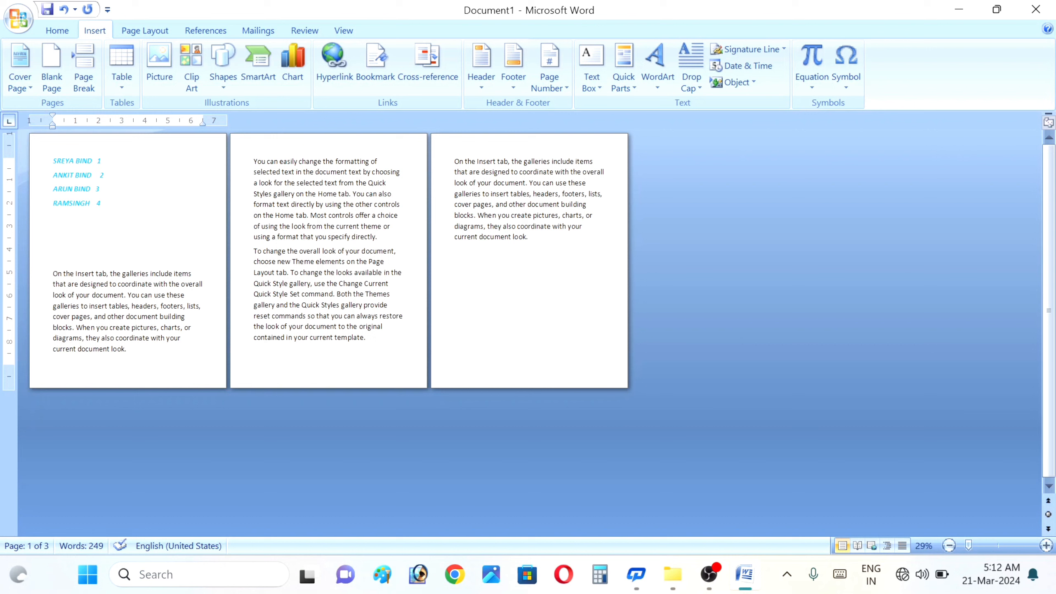
# - Insert a blank page at the insertion point, then close an accidentally opened new document
pyautogui.click(49, 70)
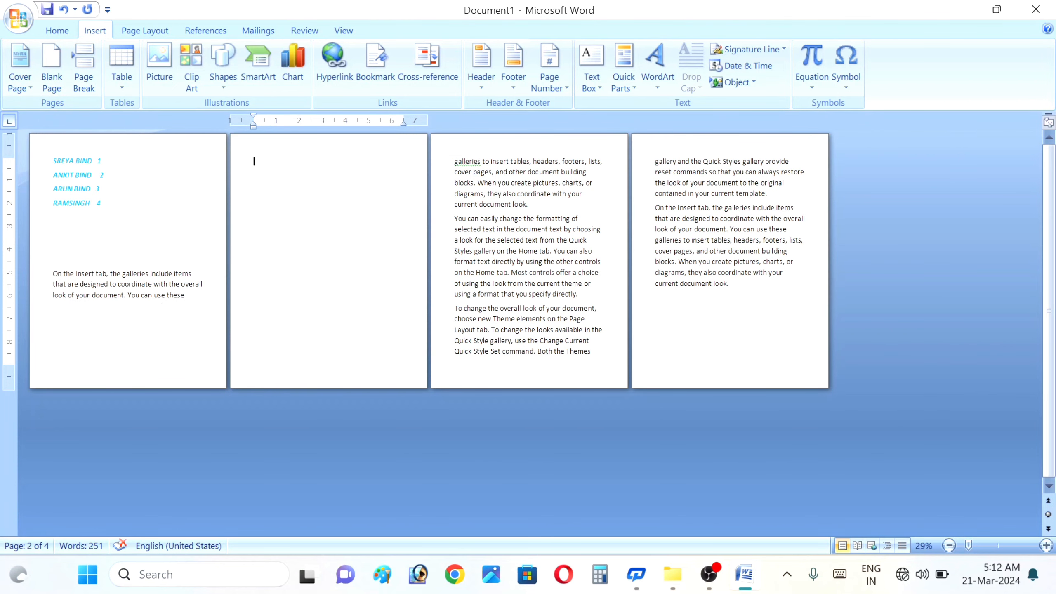
pyautogui.click(795, 262)
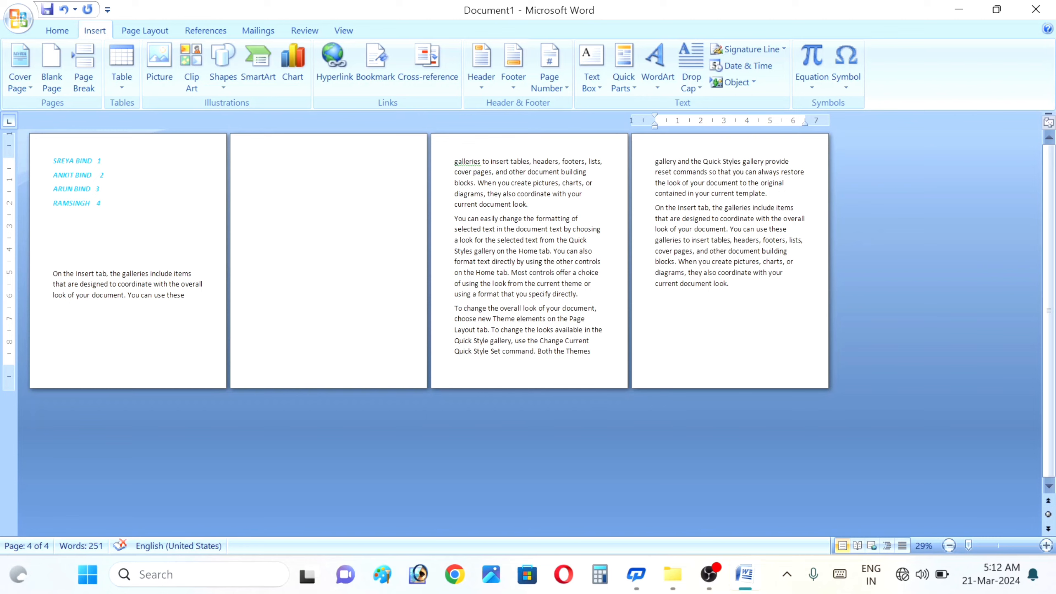
pyautogui.hotkey('ctrl', 'n')
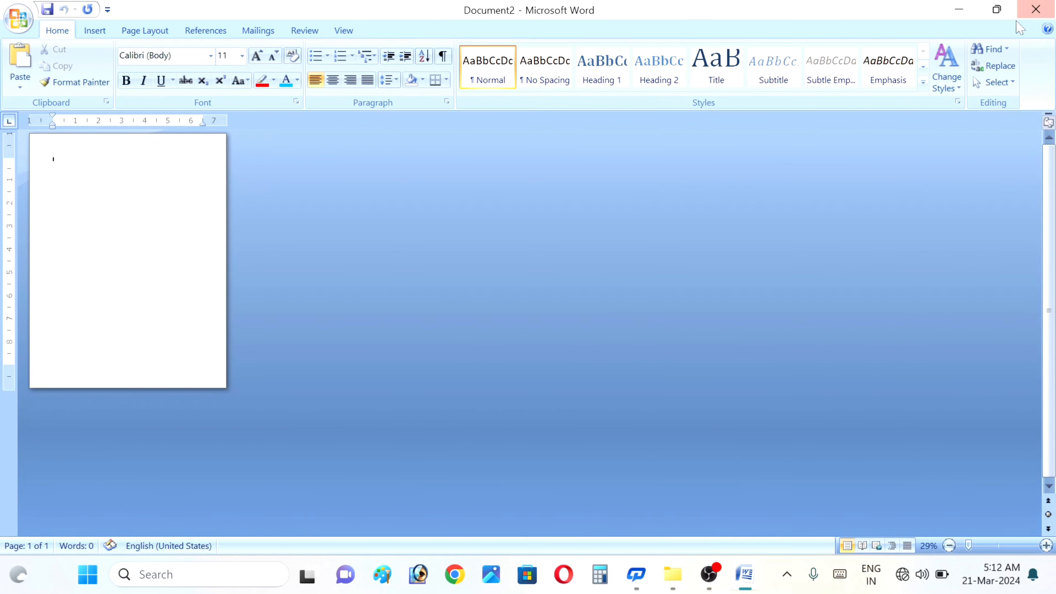
pyautogui.click(1036, 9)
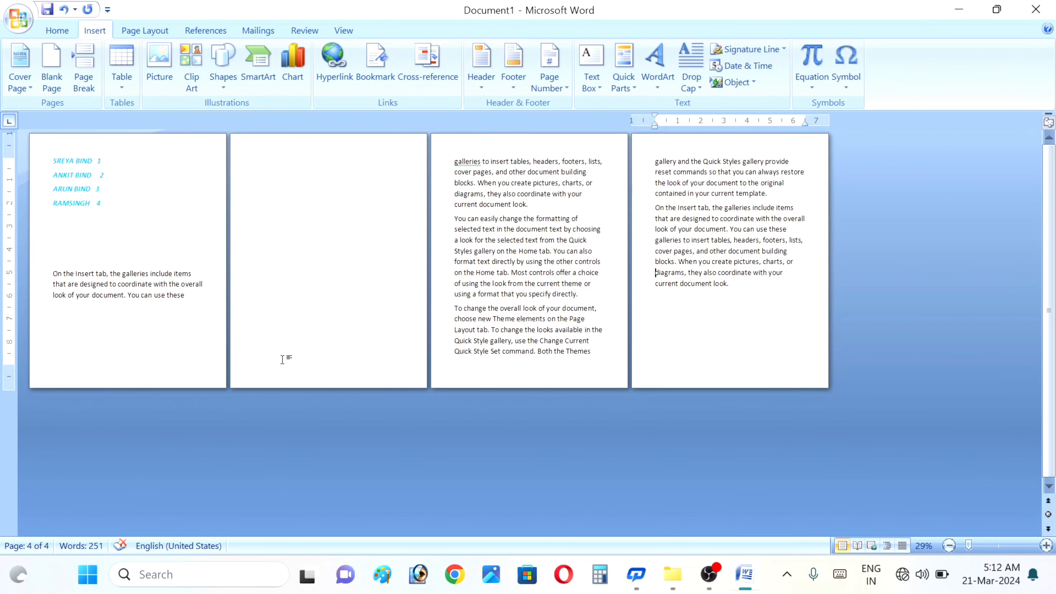
# - Add a page break at the document's end and a blank page within page 3
pyautogui.hotkey('ctrl', 'End')
pyautogui.hotkey('ctrl', 'Return')
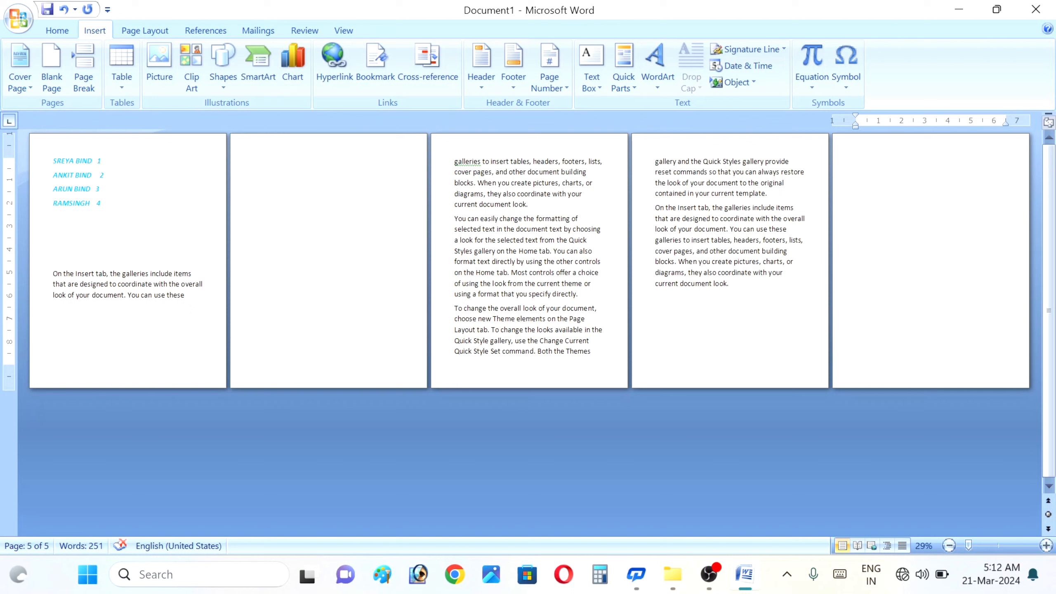
pyautogui.click(595, 251)
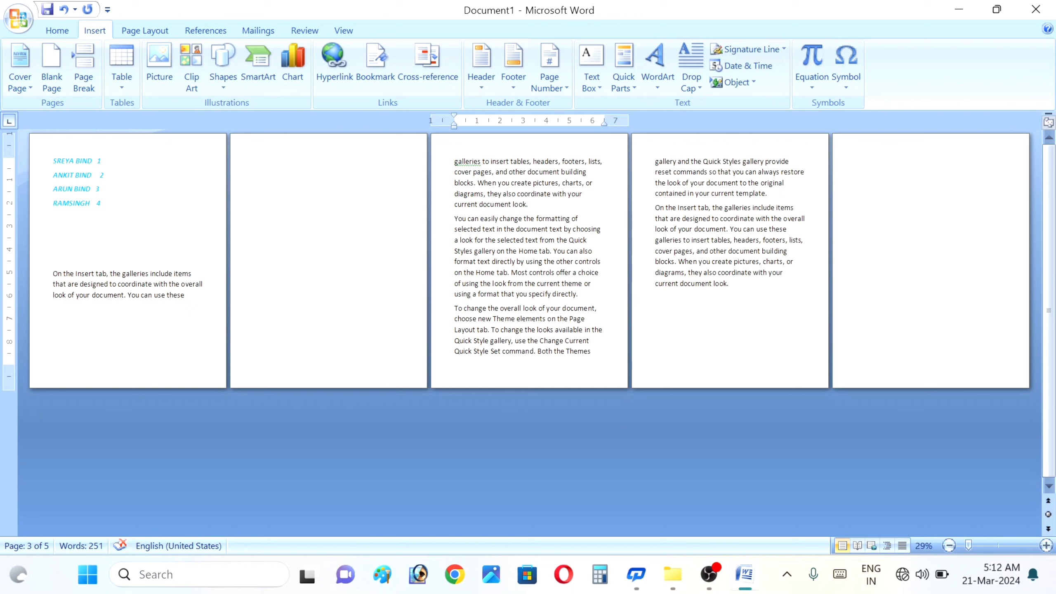
pyautogui.click(54, 83)
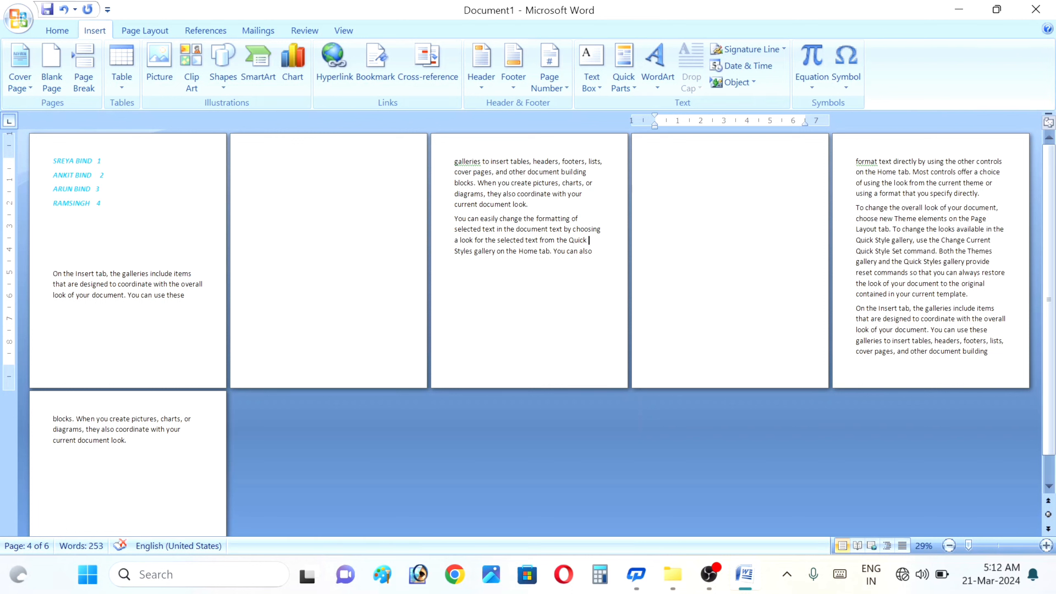
# - Insert blank pages after 'Quick' on page 3, then undo them back to four pages
pyautogui.click(588, 241)
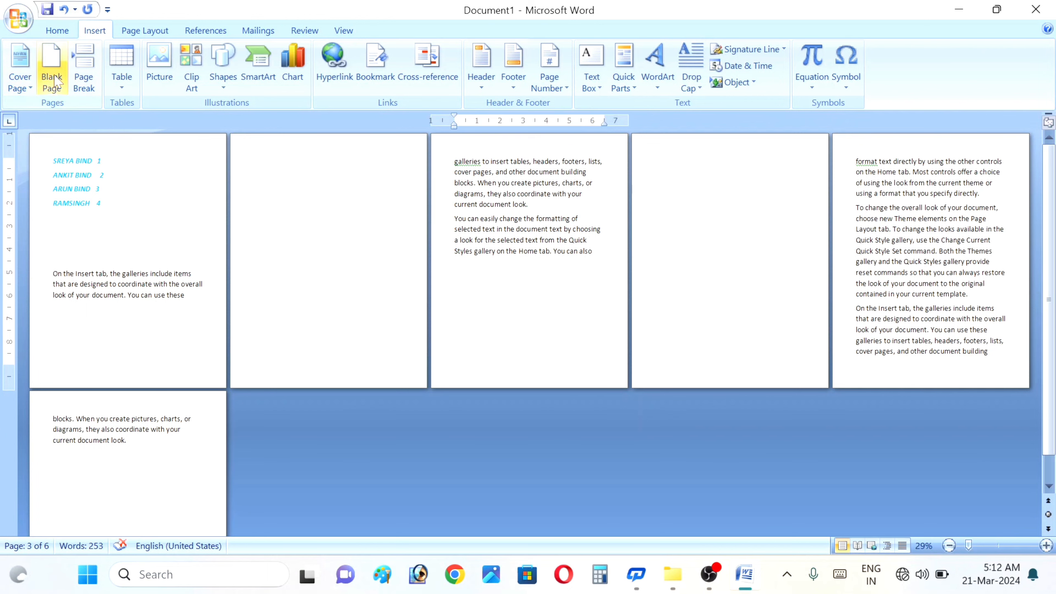
pyautogui.click(54, 79)
pyautogui.click(52, 80)
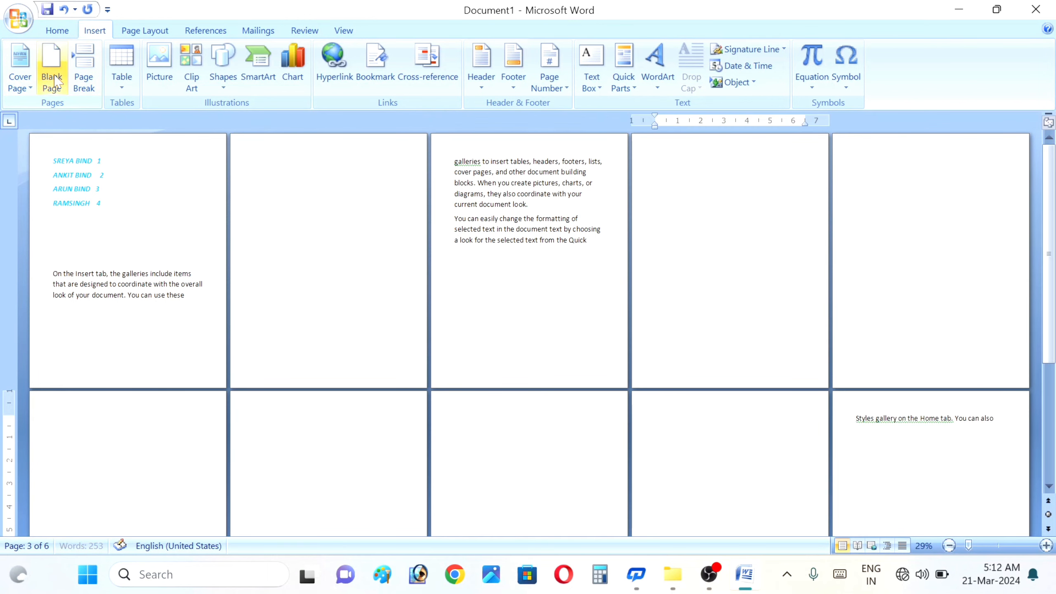
pyautogui.hotkey('ctrl', 'z')
pyautogui.hotkey('ctrl', 'z')
pyautogui.hotkey('ctrl', 'z')
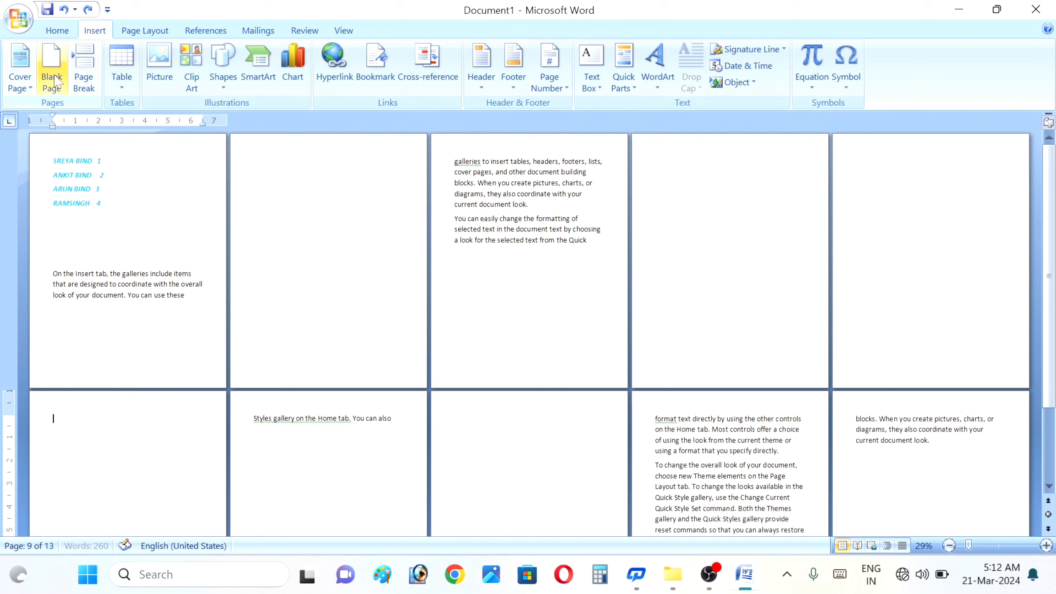
pyautogui.hotkey('ctrl', 'z')
pyautogui.hotkey('ctrl', 'z')
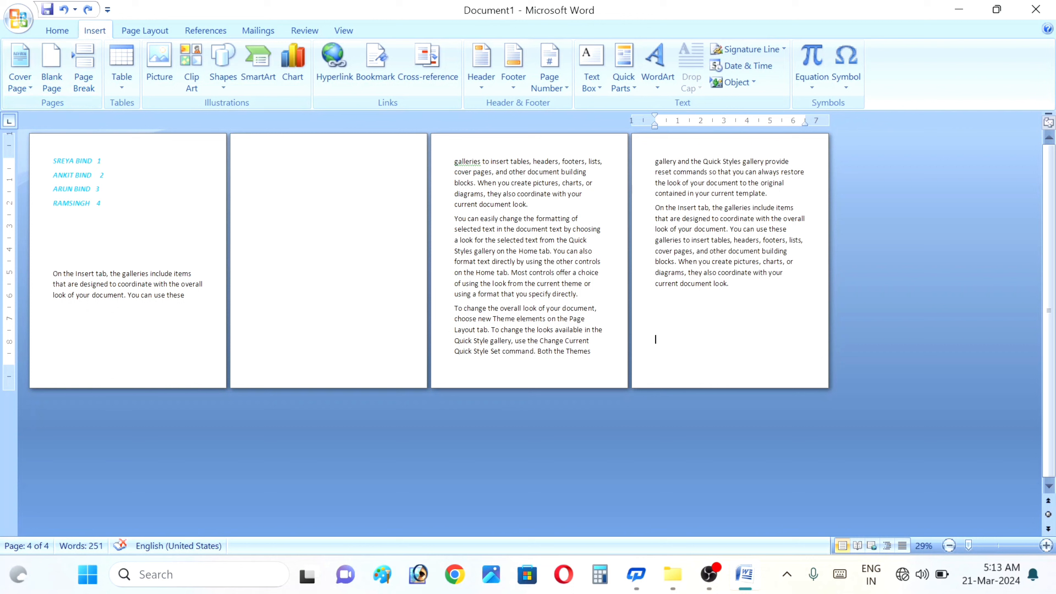
# - Insert page breaks after 'these' (twice), after 'controls', and after 'current document look.'
pyautogui.click(186, 295)
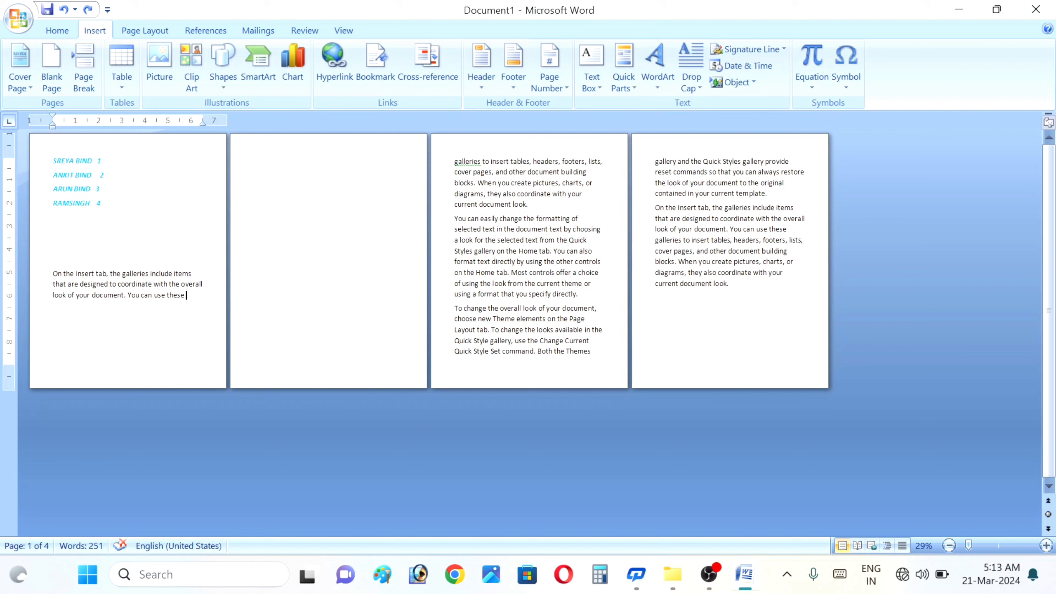
pyautogui.click(85, 77)
pyautogui.click(84, 76)
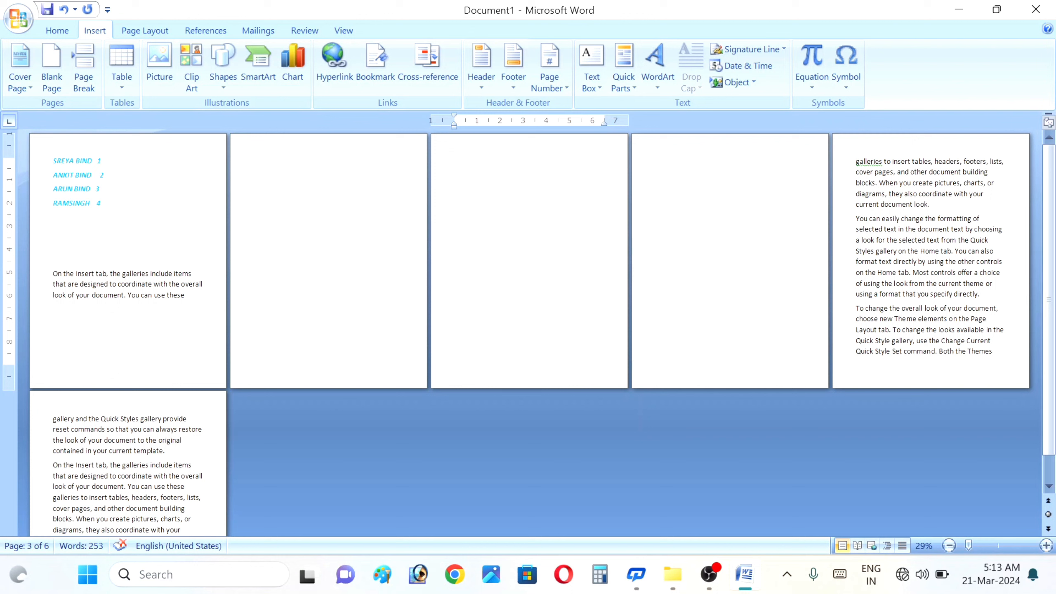
pyautogui.click(1003, 261)
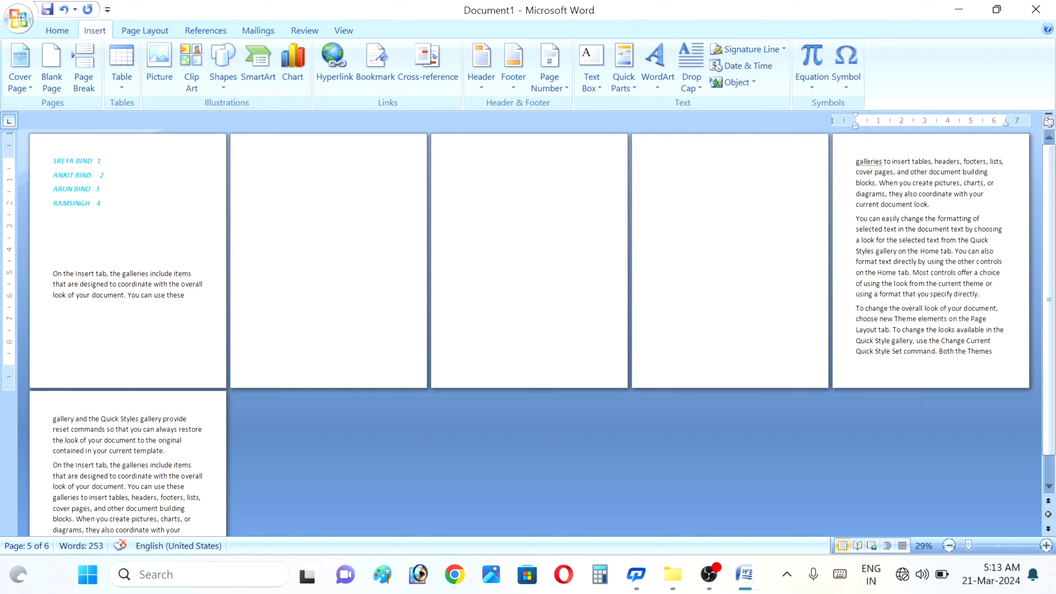
pyautogui.click(84, 80)
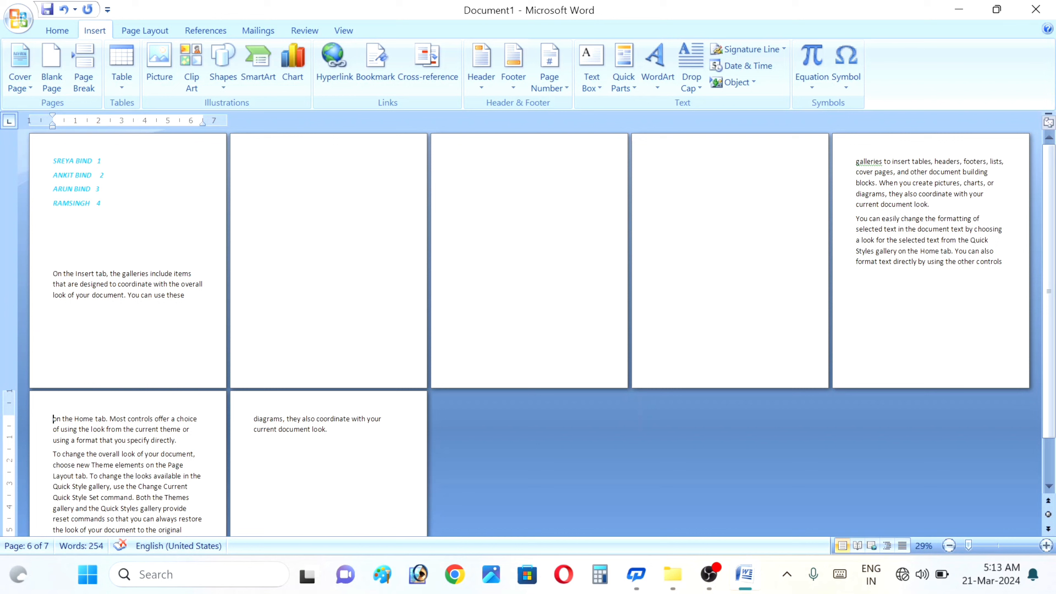
pyautogui.click(925, 204)
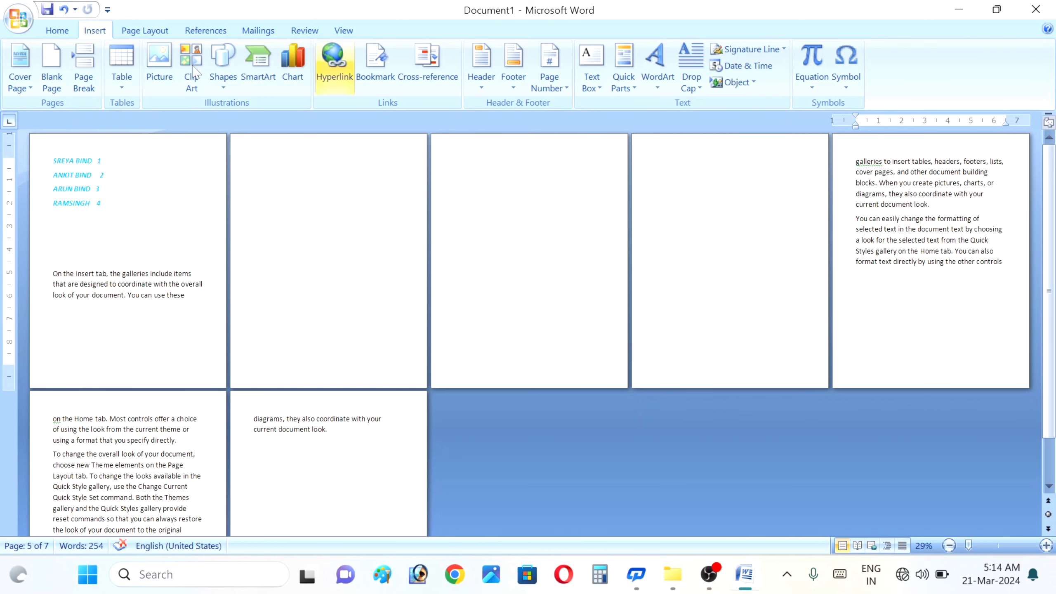
pyautogui.click(85, 79)
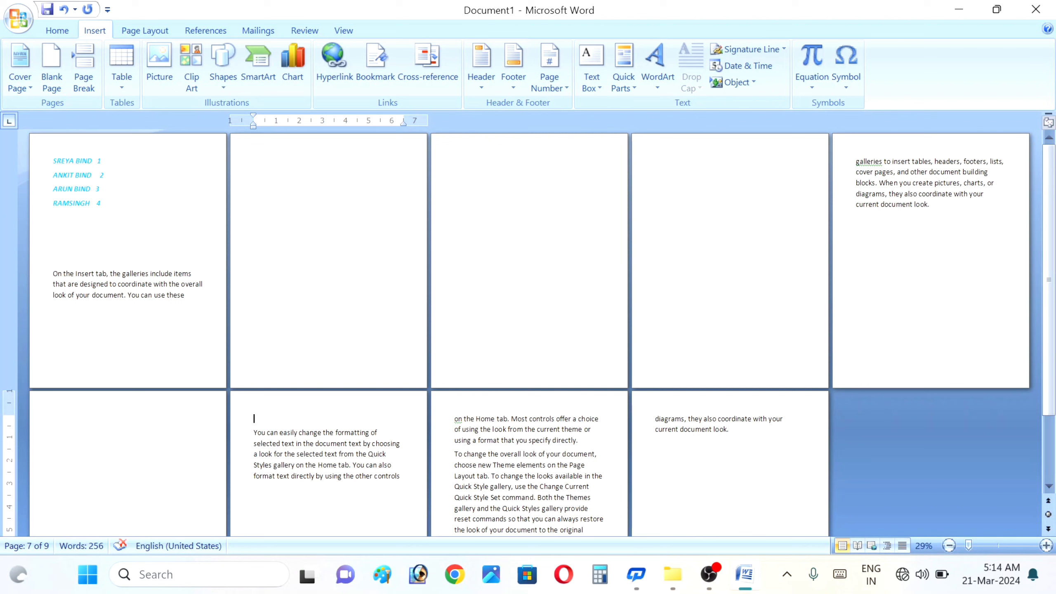
# - Push the text following the 'To change the overall look' paragraph onto a new page
pyautogui.tripleClick(951, 183)
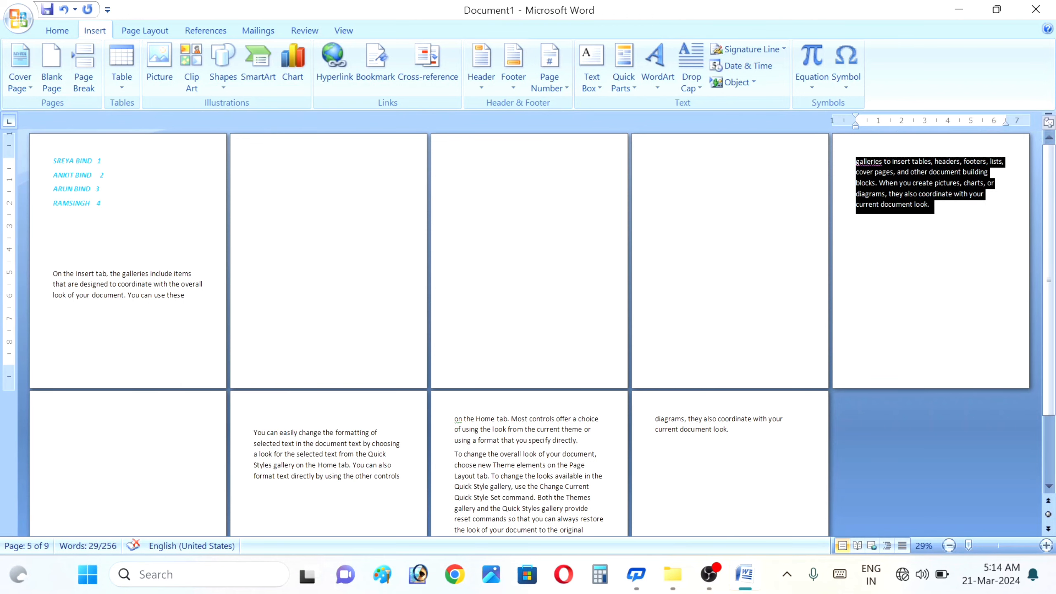
pyautogui.doubleClick(348, 454)
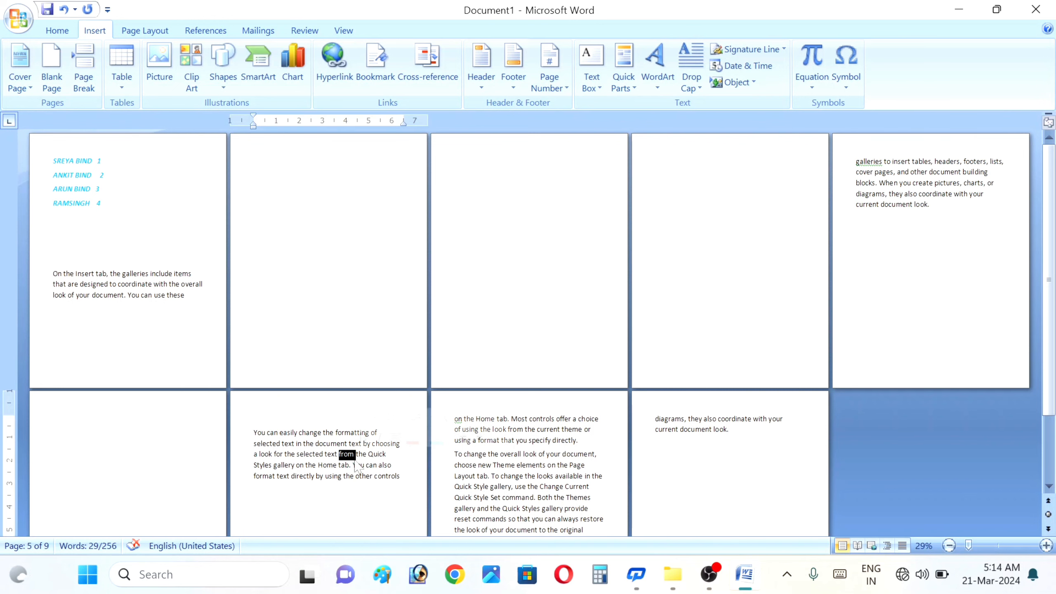
pyautogui.click(355, 454)
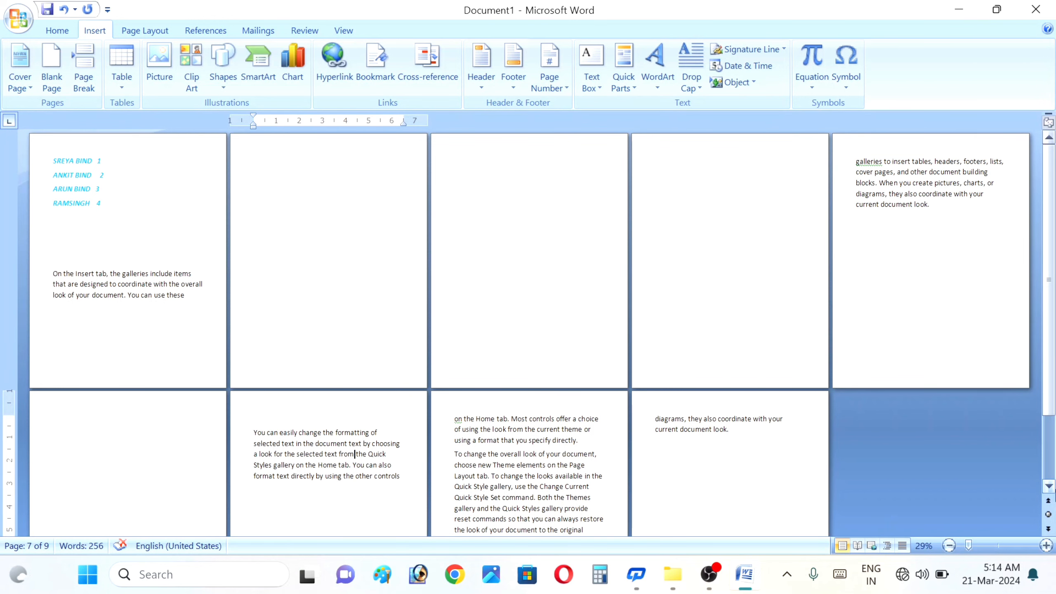
pyautogui.click(1049, 487)
pyautogui.moveTo(1048, 487); pyautogui.dragTo(1049, 487)
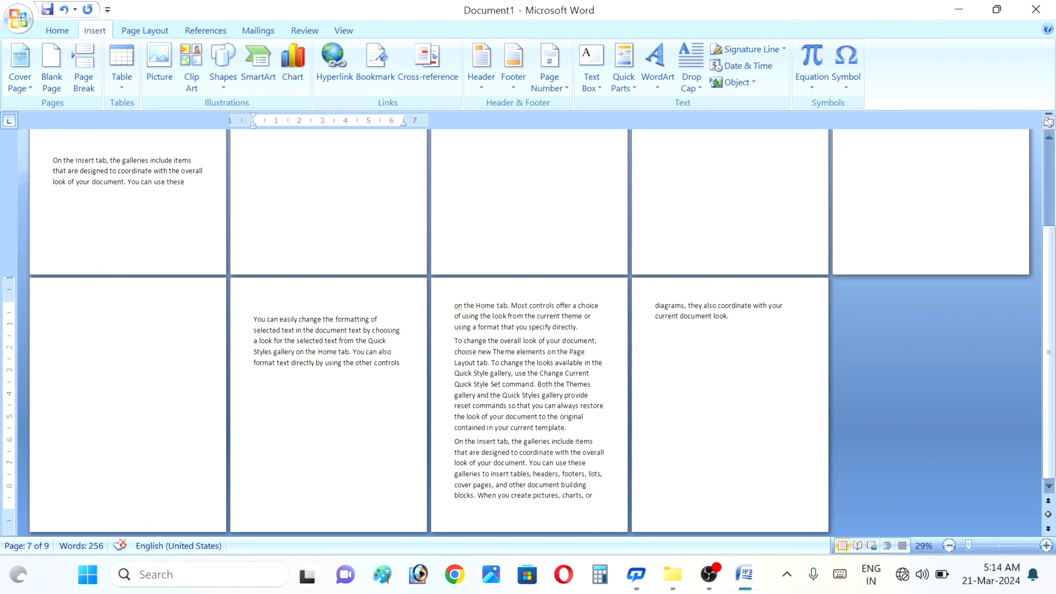
pyautogui.tripleClick(547, 373)
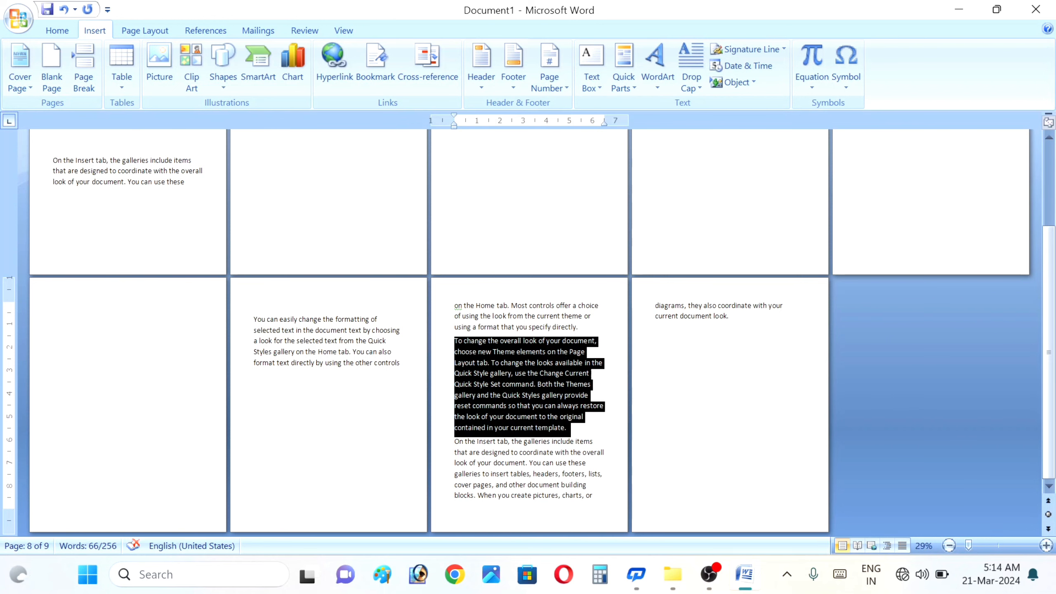
pyautogui.click(578, 418)
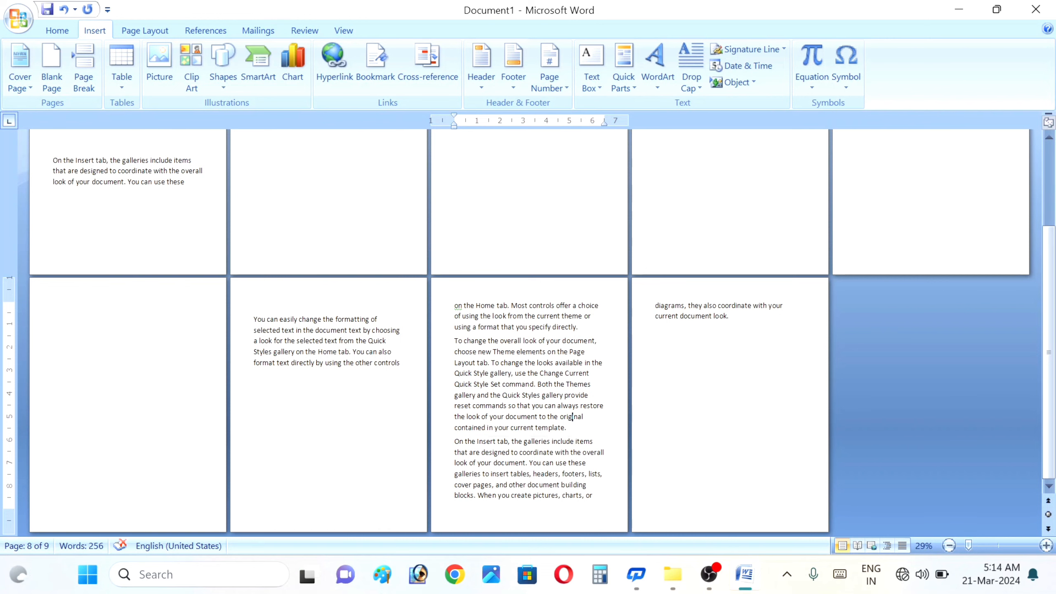
pyautogui.click(83, 66)
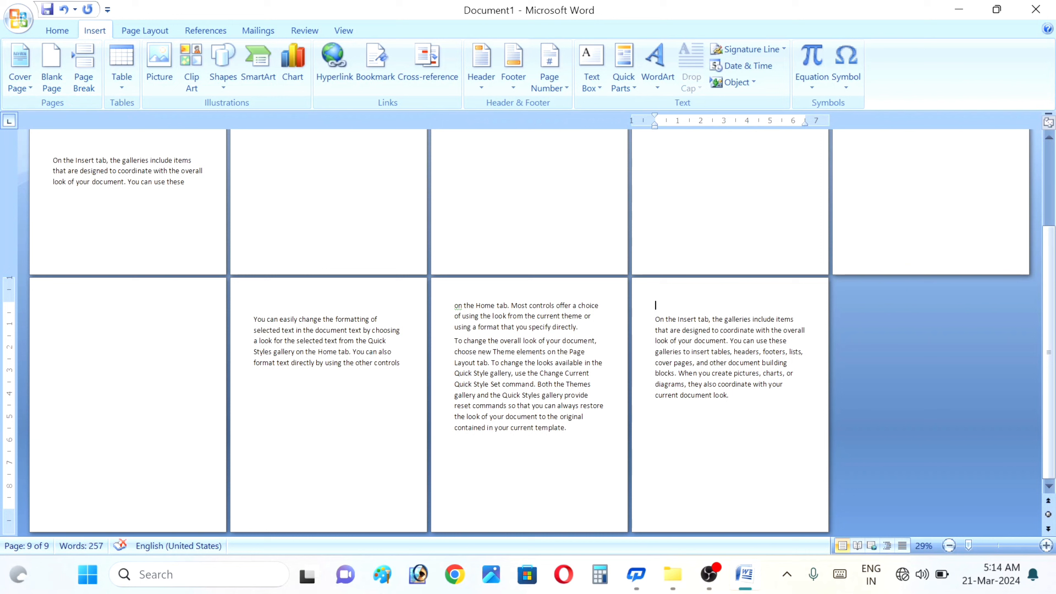
# - Select the page 9 paragraph, then undo the last two edits
pyautogui.doubleClick(717, 340)
pyautogui.tripleClick(704, 345)
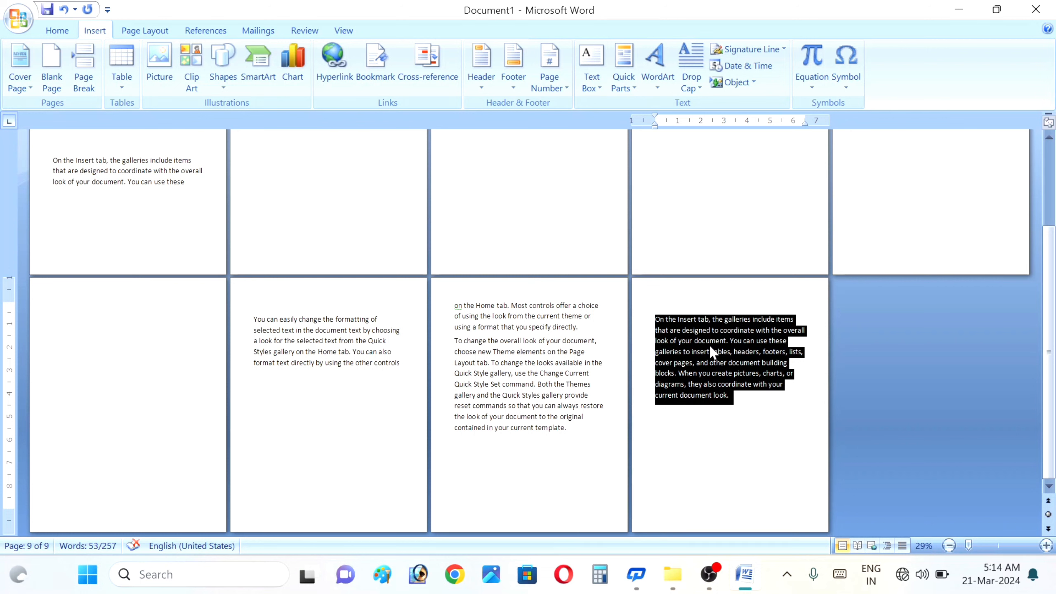
pyautogui.hotkey('ctrl', 'z')
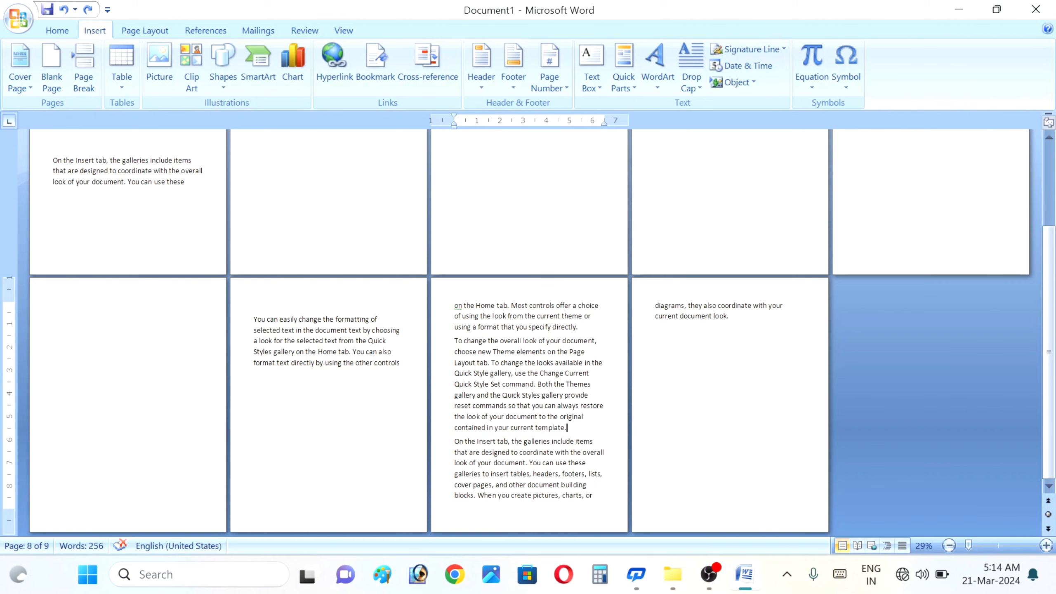
pyautogui.hotkey('ctrl', 'z')
pyautogui.hotkey('ctrl', 'z')
pyautogui.hotkey('ctrl', 'z')
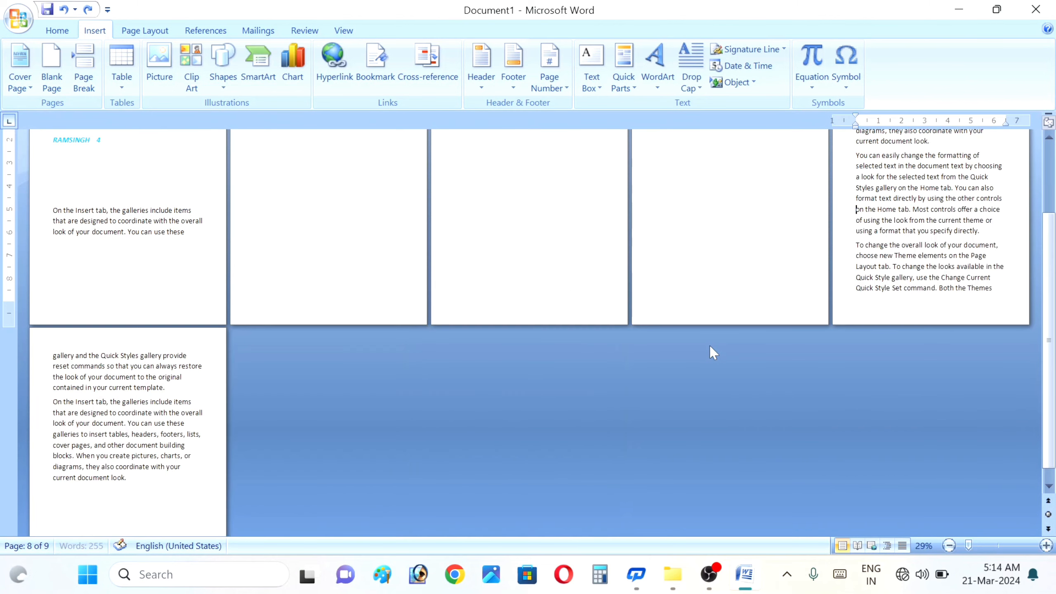
# - Zoom to about 96% so one page fills the view and return to page 1
pyautogui.click(997, 546)
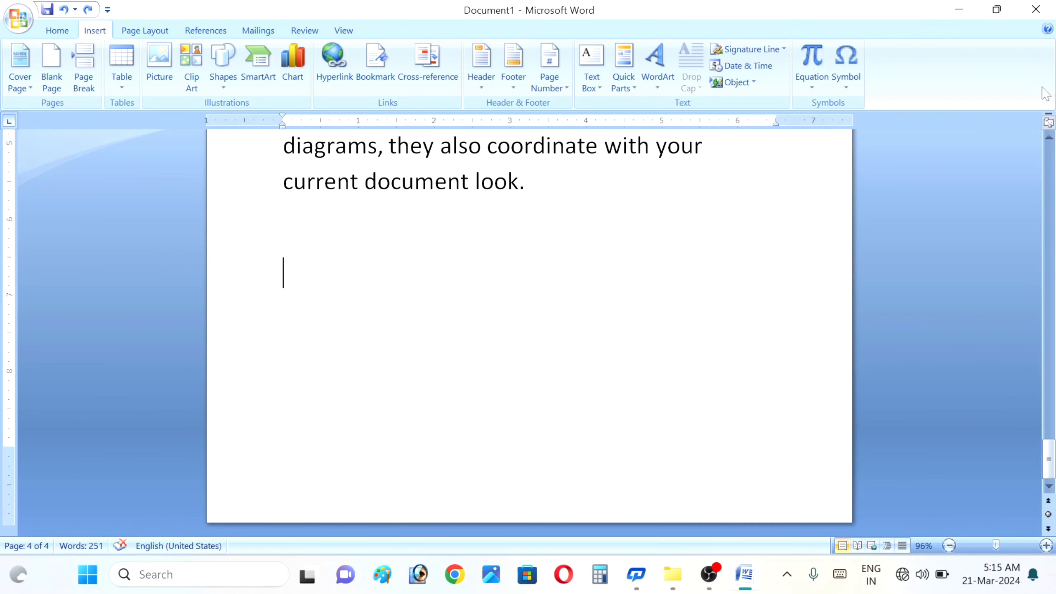
pyautogui.click(1048, 141)
pyautogui.moveTo(1048, 143); pyautogui.dragTo(1048, 142)
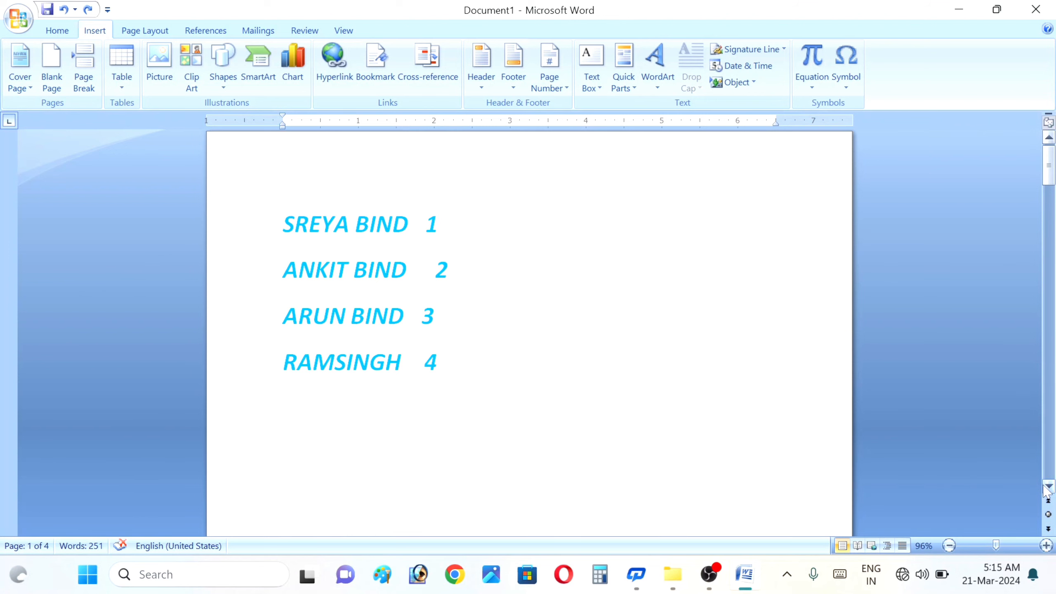
pyautogui.scroll(-4, 418, 295)
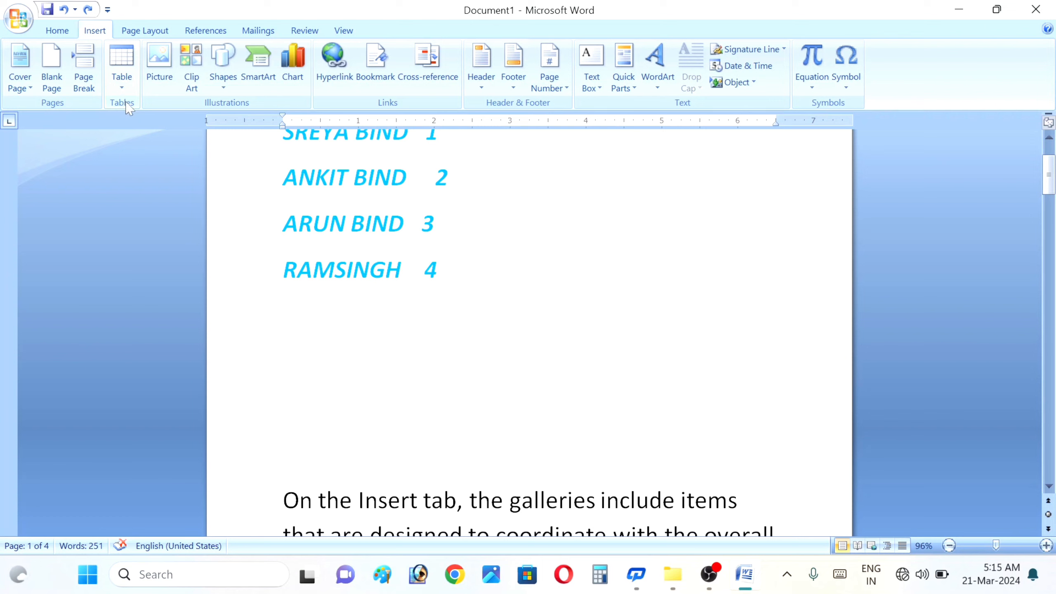
# - Dismiss the table size grid, then select and delete the four-line name list on page 1
pyautogui.click(118, 74)
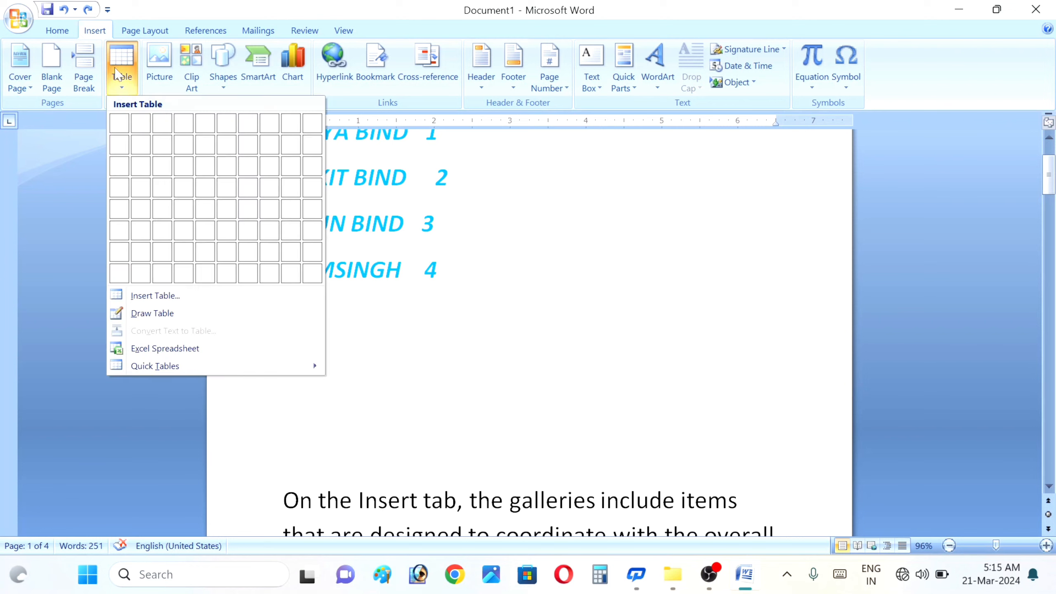
pyautogui.click(82, 143)
pyautogui.click(120, 69)
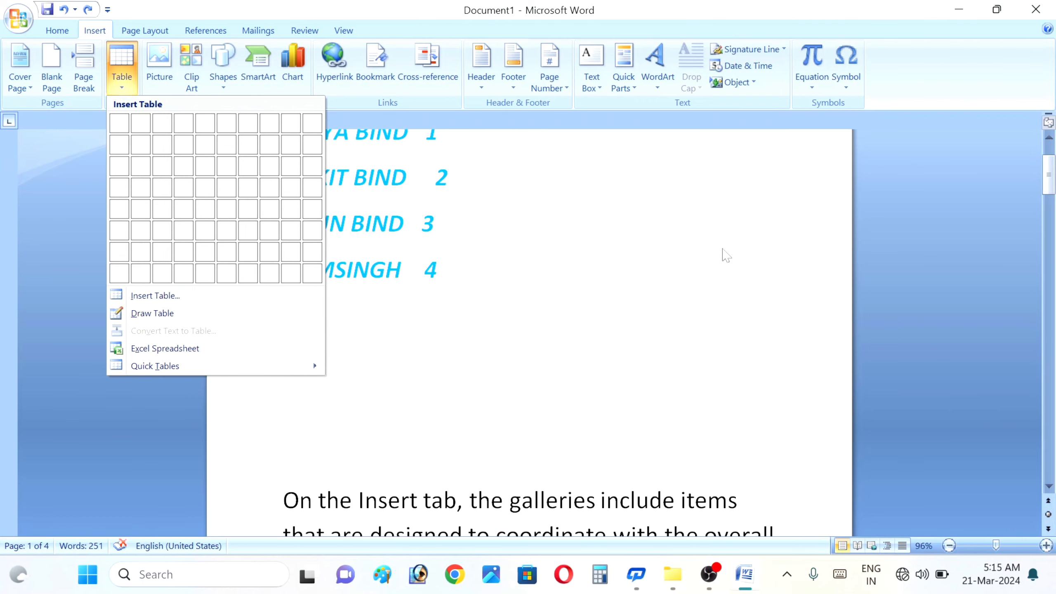
pyautogui.click(1051, 135)
pyautogui.scroll(2, 1051, 142)
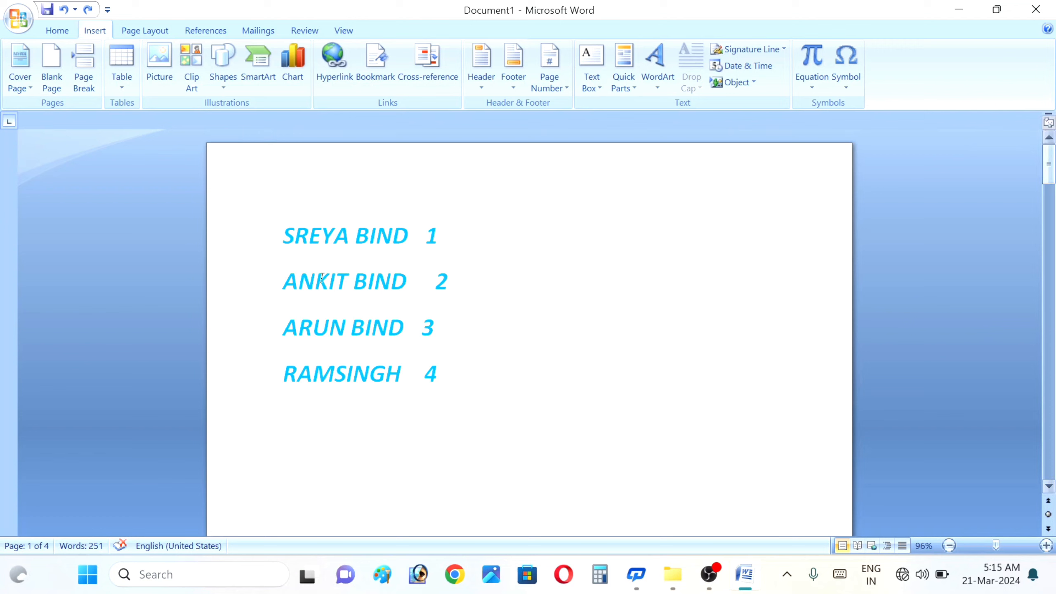
pyautogui.moveTo(469, 448); pyautogui.dragTo(281, 214)
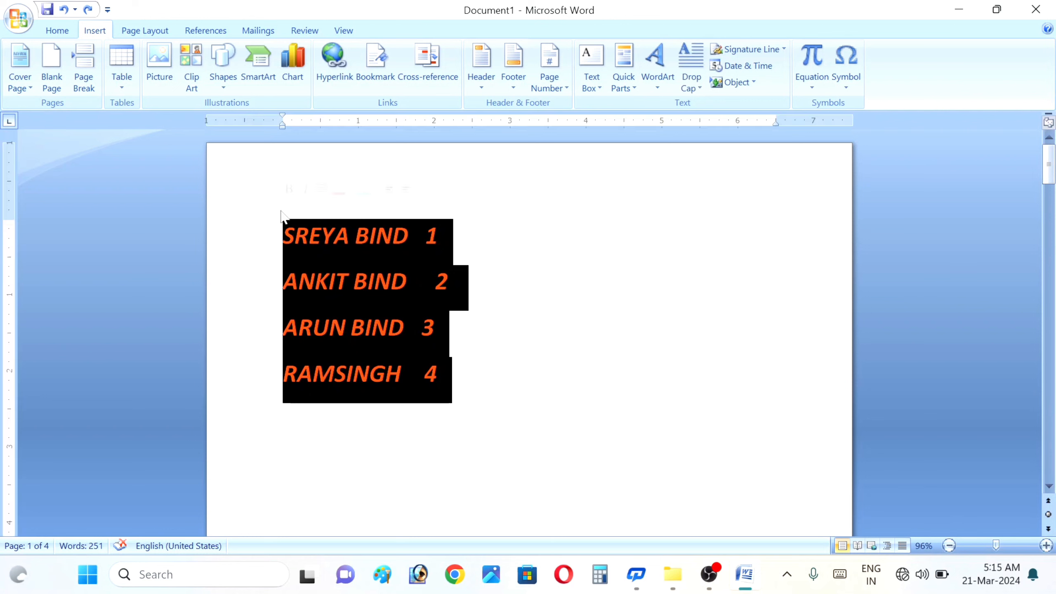
pyautogui.press('Delete')
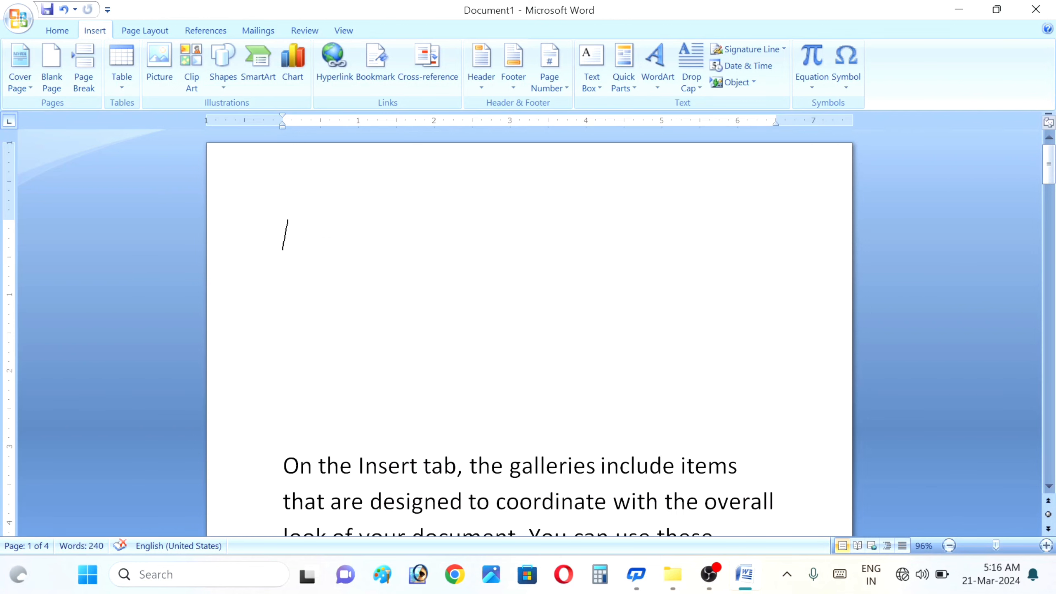
# - Insert a 10-column by 8-row table from the Table grid
pyautogui.click(122, 79)
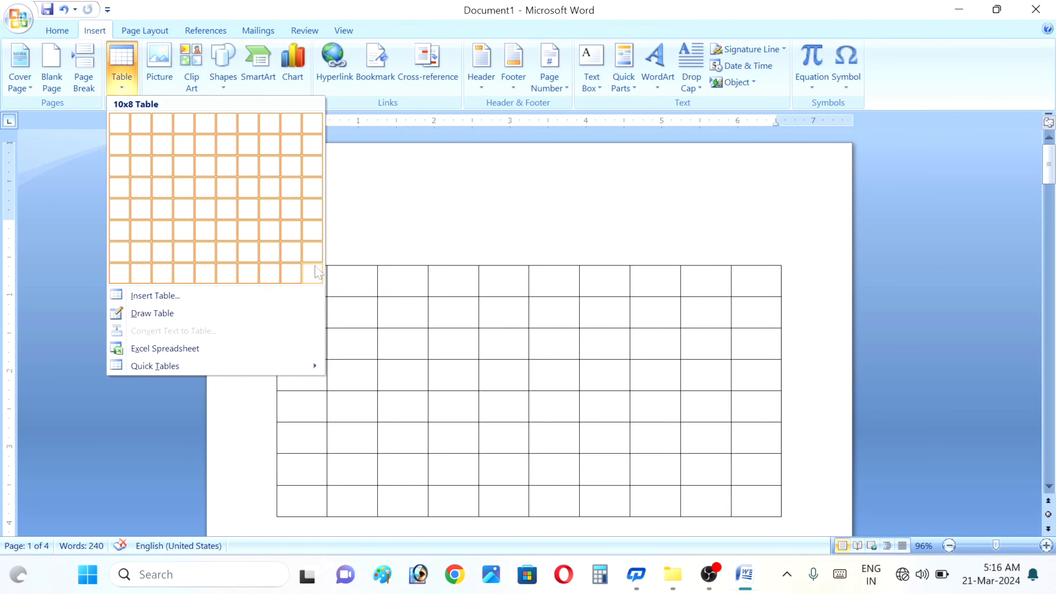
pyautogui.click(318, 273)
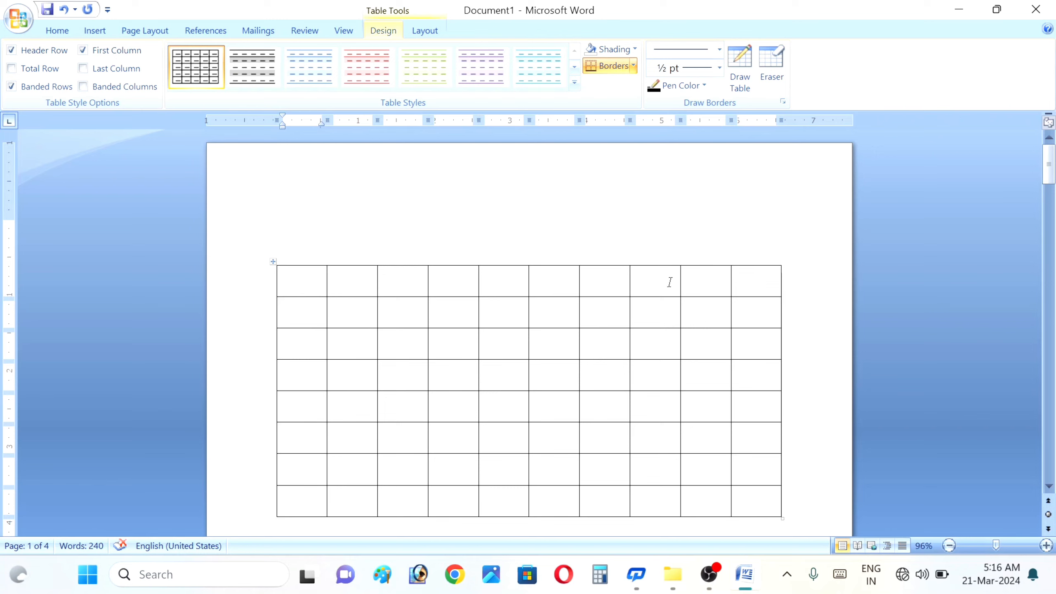
# - Type HAGS, 'JHJHJHSJ JHJJGJJ', GHJGG and HGGG into the first header-row cells
pyautogui.write('HAGSH')
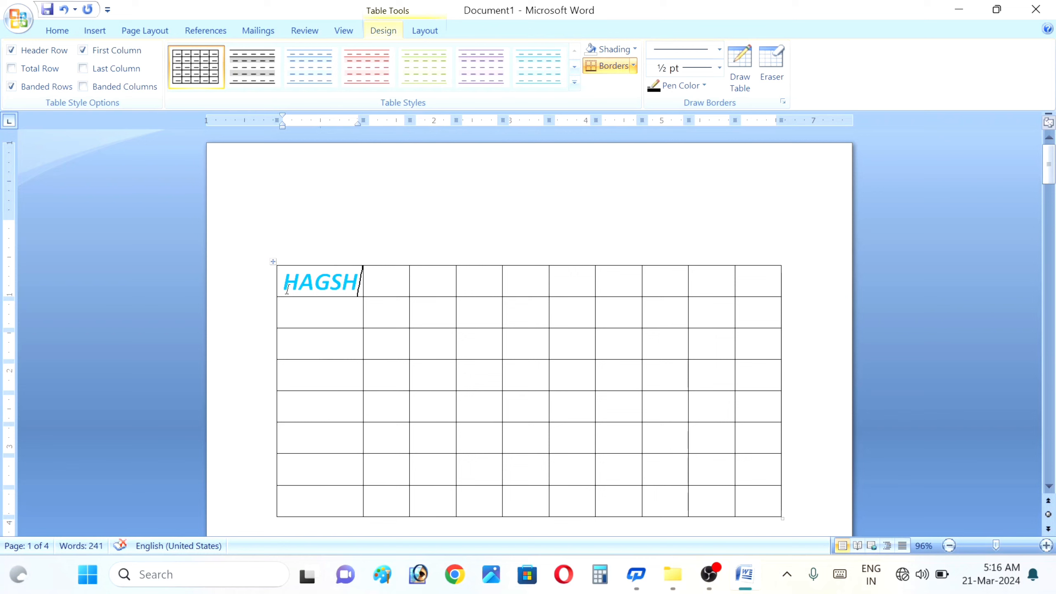
pyautogui.press('BackSpace')
pyautogui.press('Tab')
pyautogui.write('JHJHJHSJ ')
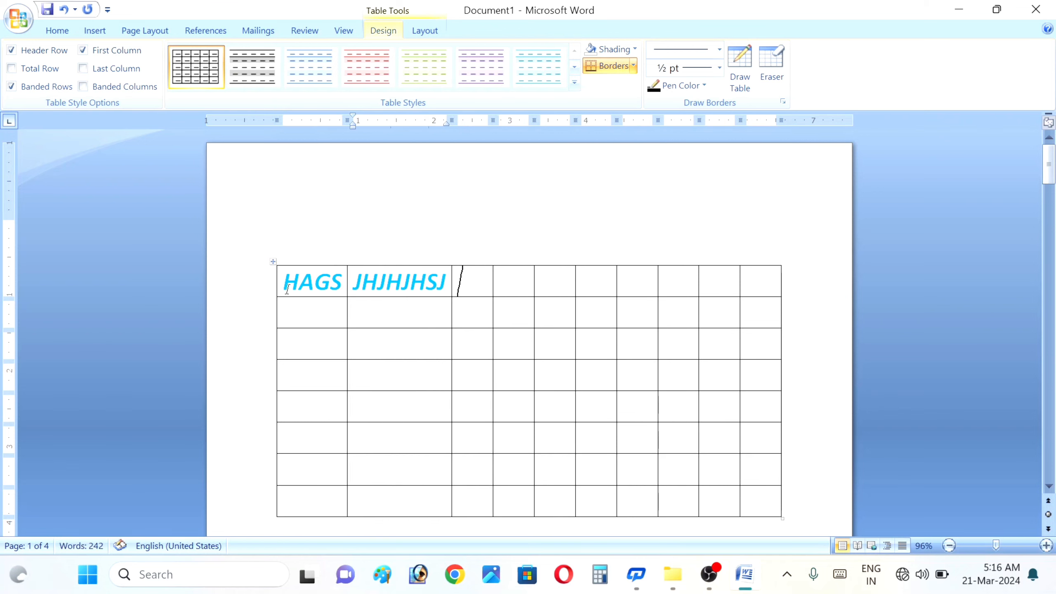
pyautogui.write('JHJJGJJ')
pyautogui.press('Tab')
pyautogui.write('GHJGG')
pyautogui.press('Tab')
pyautogui.write('HGGG')
# - Fill the next header cells with 'GHJG HG', HGHGHGG, GHJJGG and JGJG
pyautogui.press('Tab')
pyautogui.write('G')
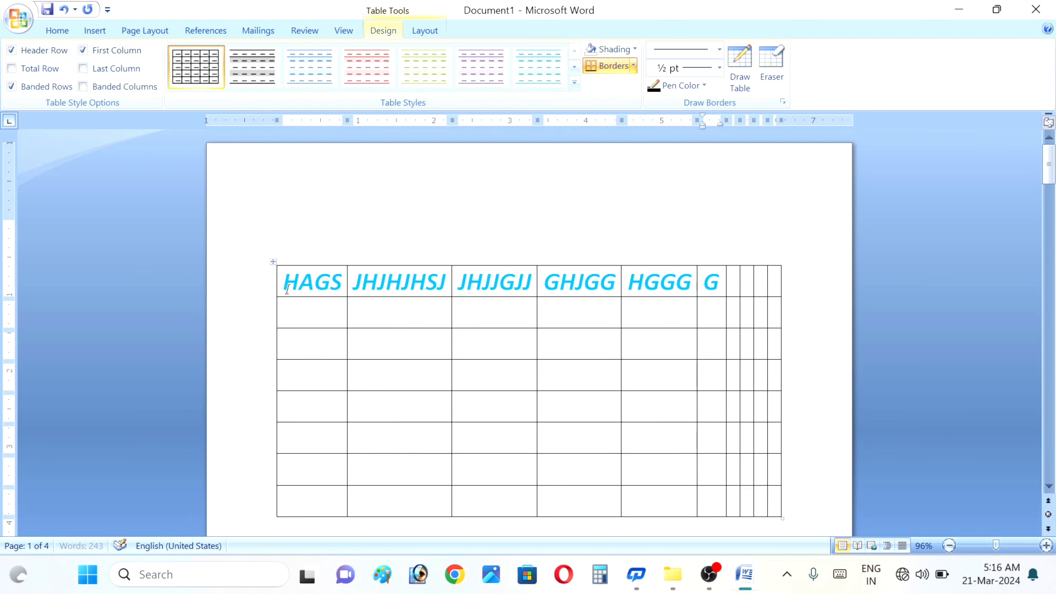
pyautogui.write('HJG HG')
pyautogui.press('Tab')
pyautogui.write('HGHGHGG')
pyautogui.press('Tab')
pyautogui.write('GHJJGG')
pyautogui.press('Tab')
pyautogui.write('JGJG')
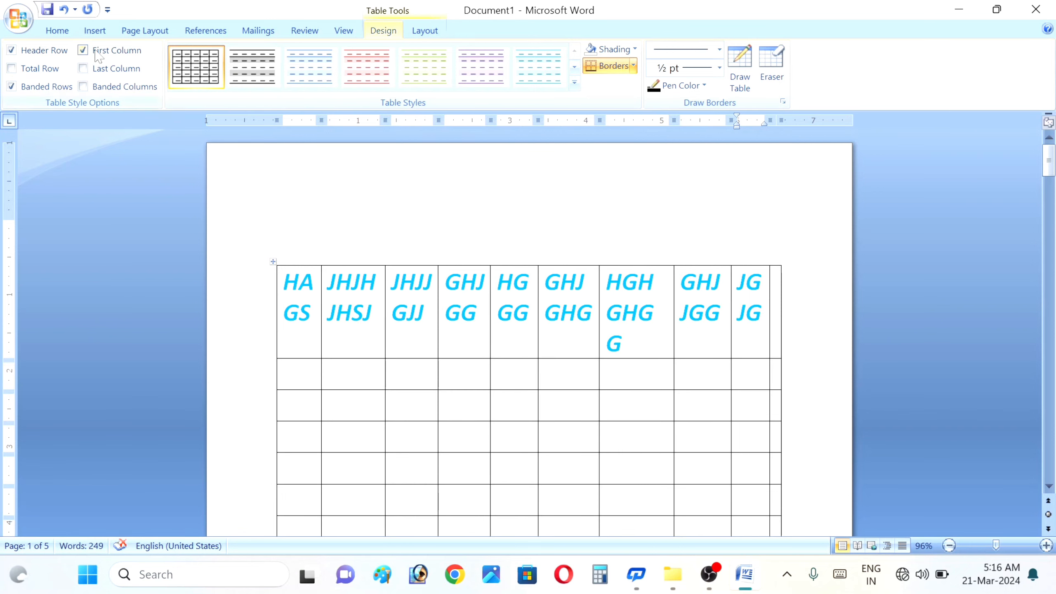
# - Open the Insert Table grid and close it without inserting a table
pyautogui.click(91, 32)
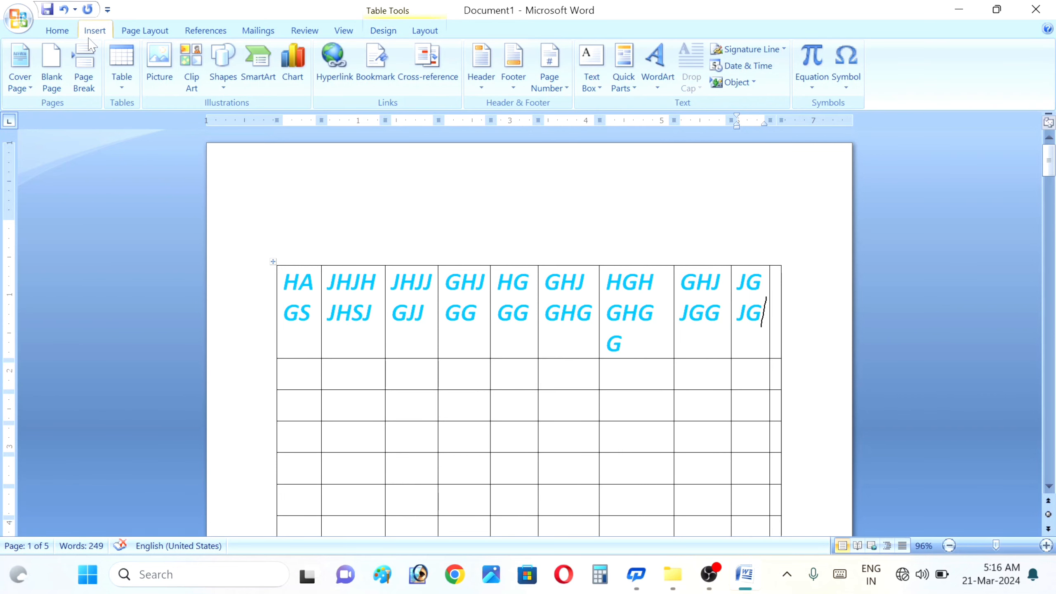
pyautogui.click(118, 79)
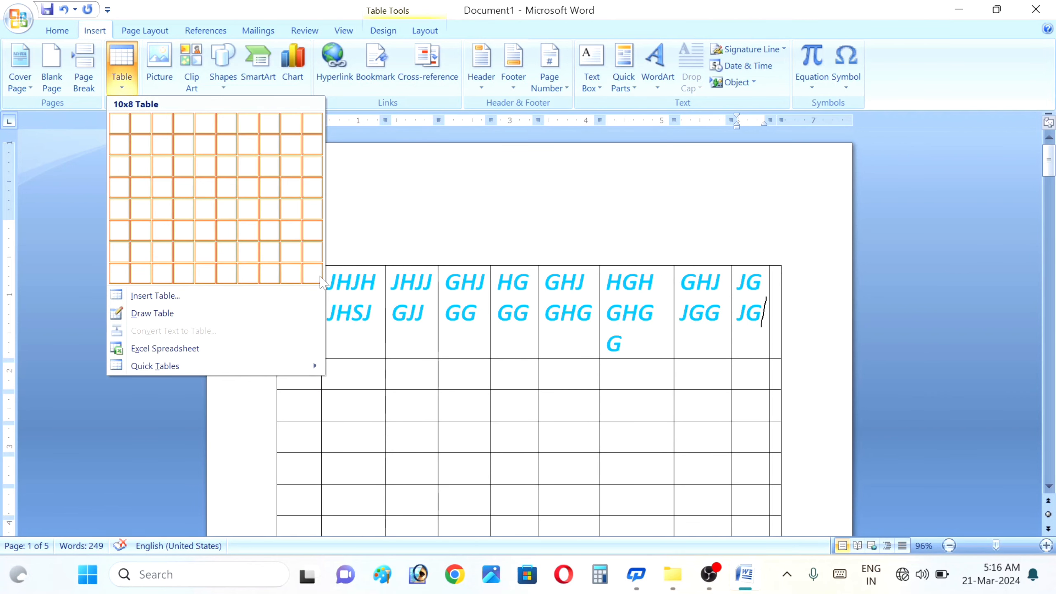
pyautogui.click(803, 357)
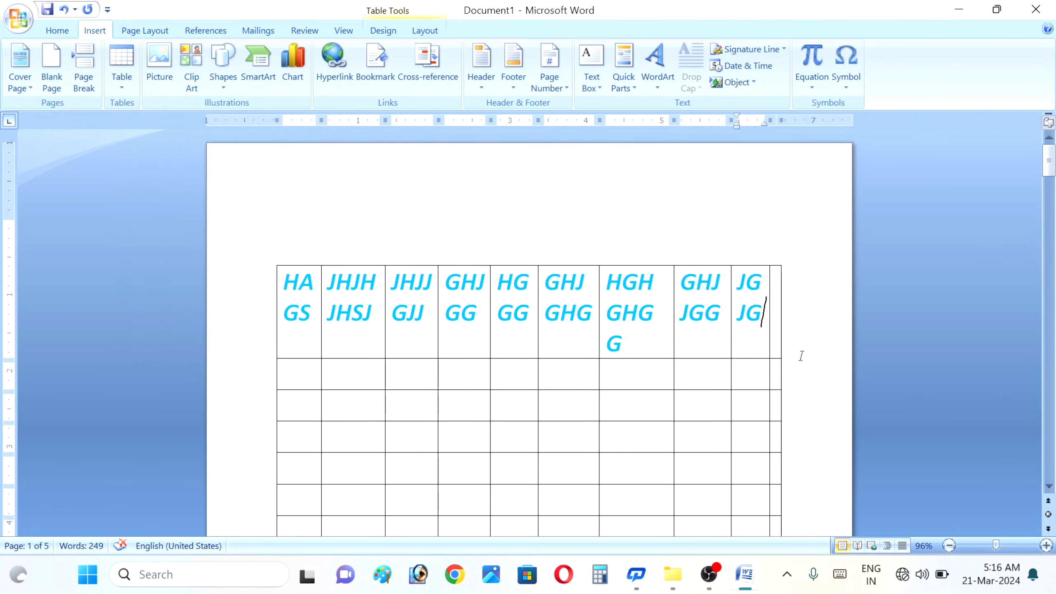
# - Select the first seven table rows, confirm the Font dialog, and delete their text
pyautogui.moveTo(252, 271); pyautogui.dragTo(672, 535)
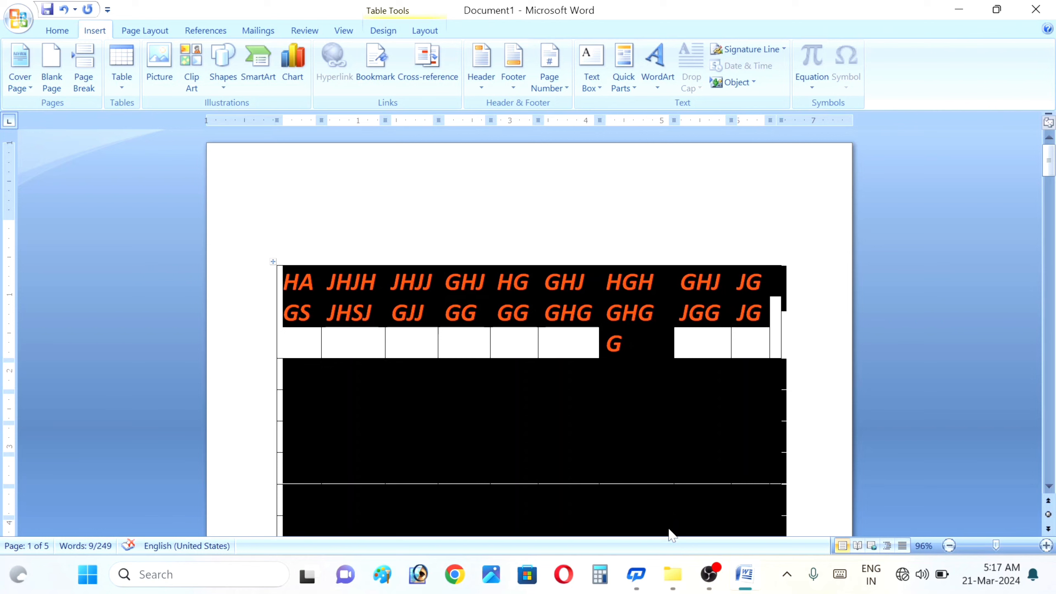
pyautogui.hotkey('ctrl', 'd')
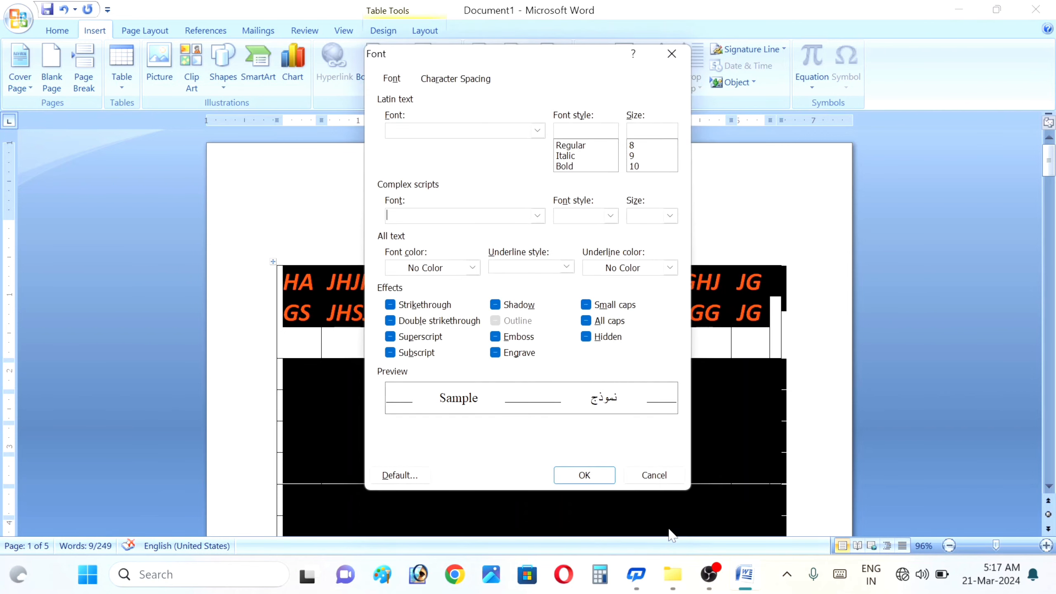
pyautogui.click(585, 476)
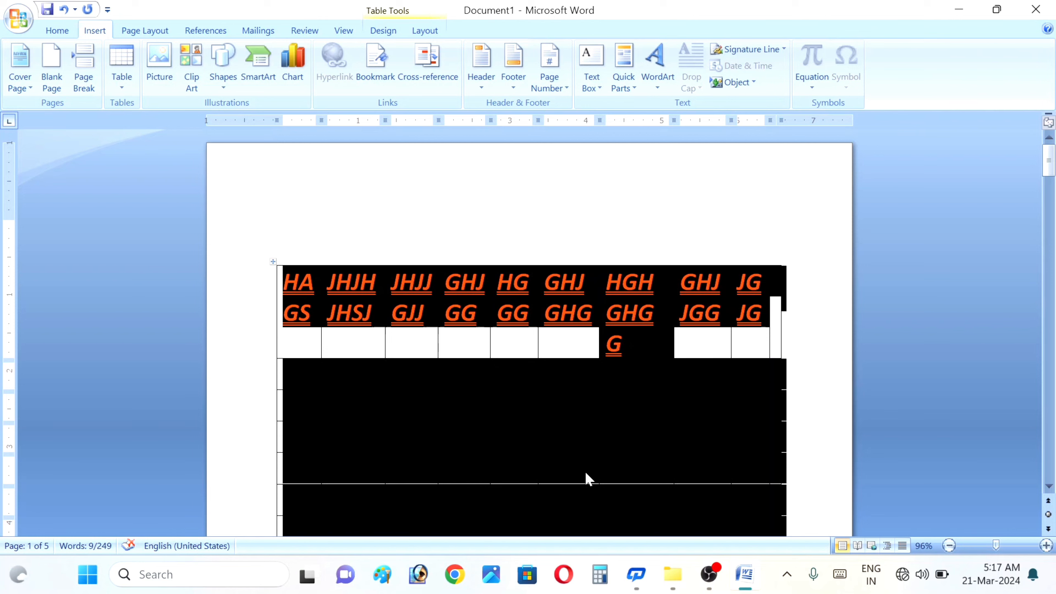
pyautogui.press('Delete')
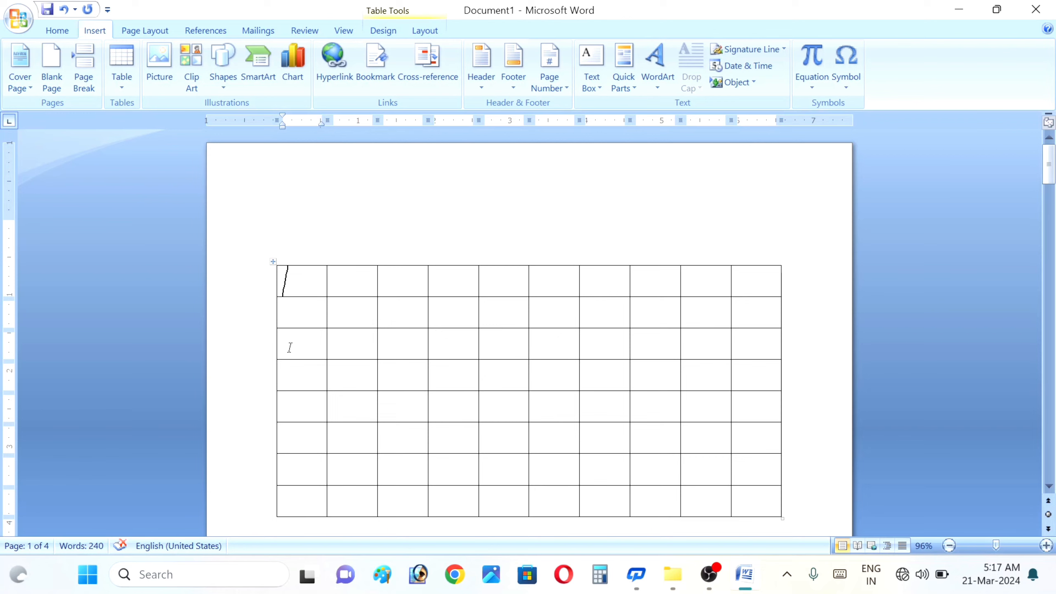
# - Delete the table's lower rows along with the text below, then cancel the Print dialog
pyautogui.click(269, 347)
pyautogui.moveTo(447, 339); pyautogui.dragTo(449, 416)
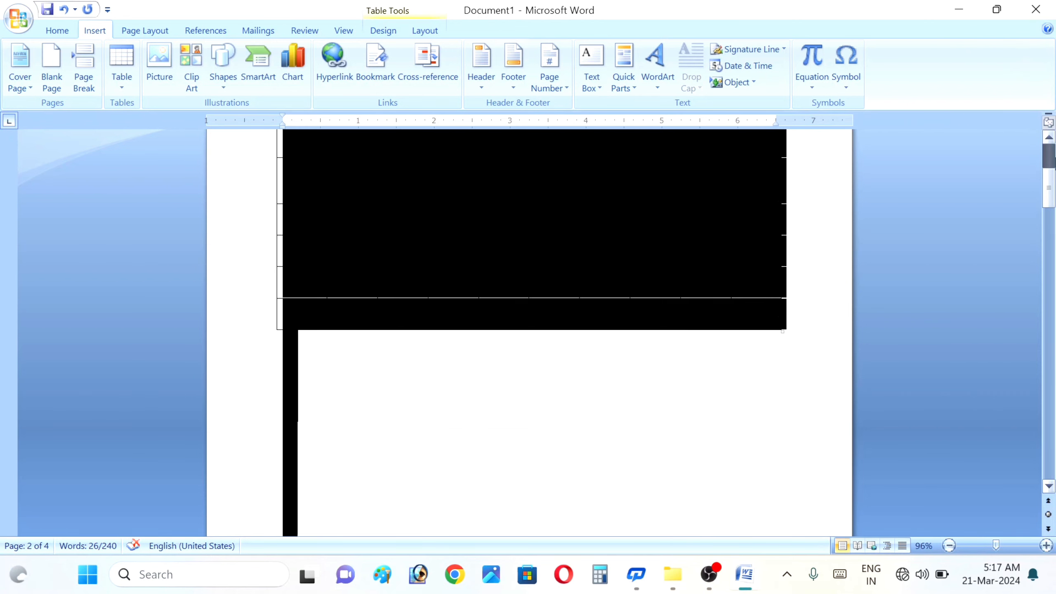
pyautogui.moveTo(1049, 236); pyautogui.dragTo(1049, 167)
pyautogui.press('Delete')
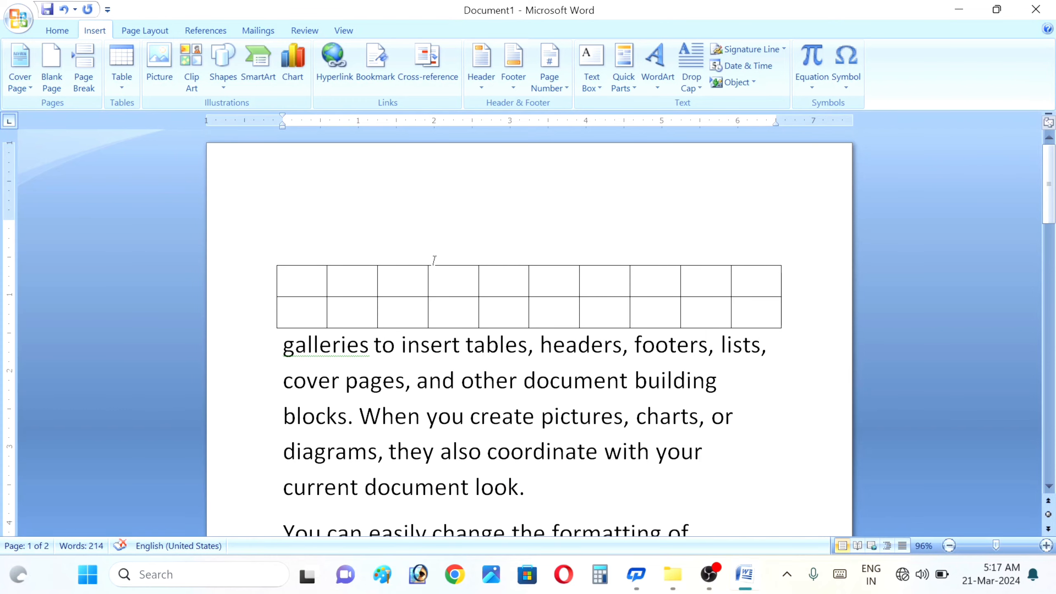
pyautogui.hotkey('ctrl', 'p')
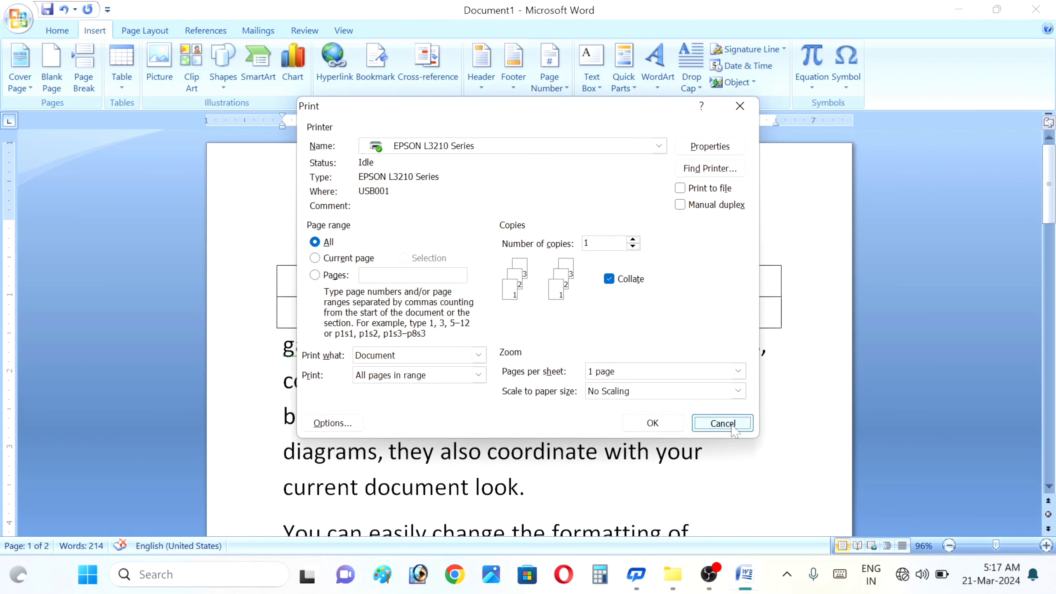
pyautogui.click(732, 429)
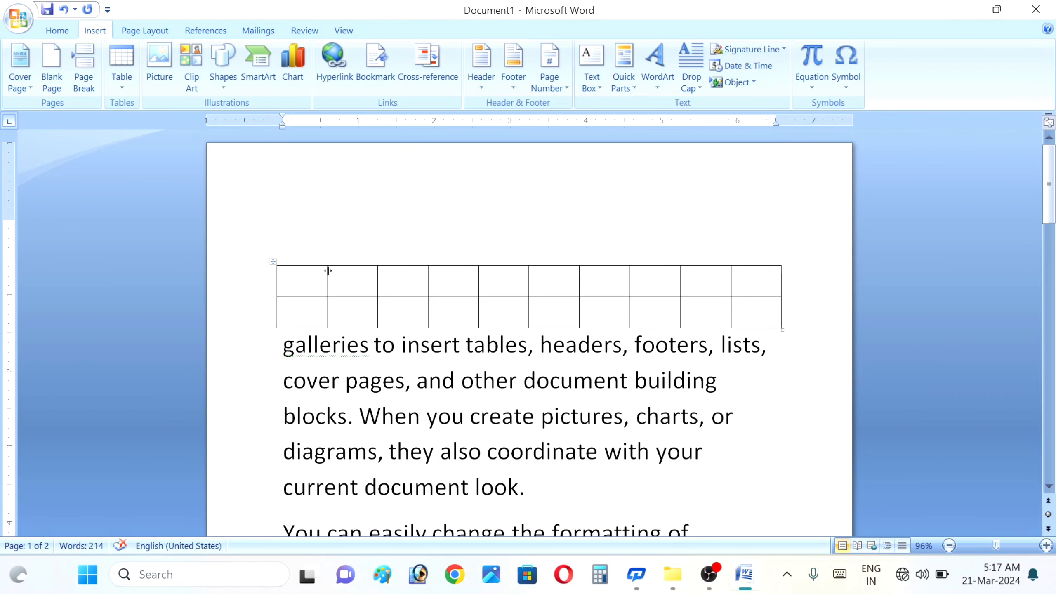
# - Select both remaining table rows, confirm Font, undo back to before the table, and dismiss Print
pyautogui.click(248, 278)
pyautogui.moveTo(570, 279); pyautogui.dragTo(587, 314)
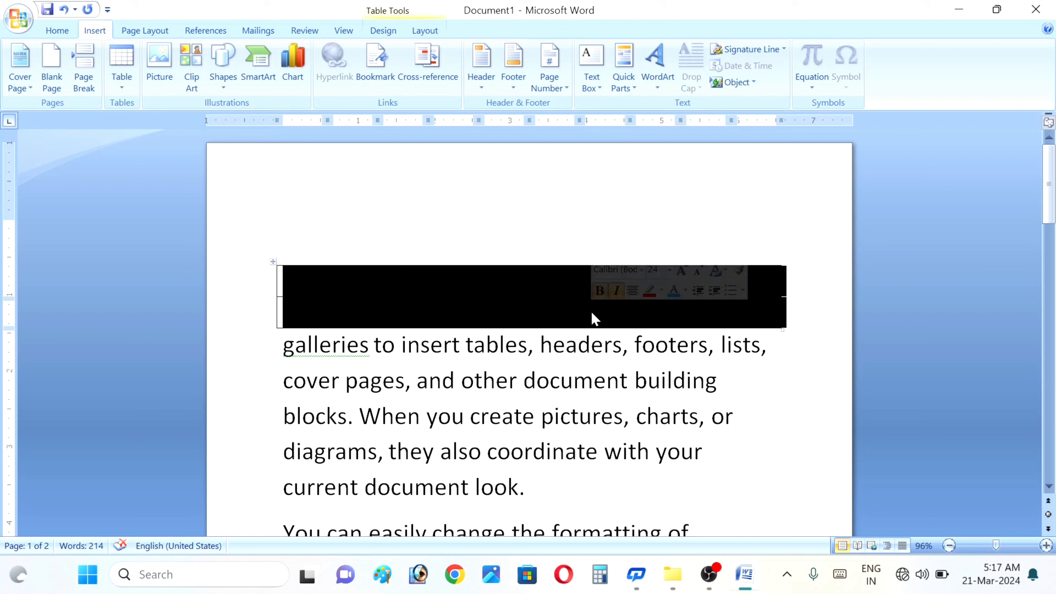
pyautogui.click(594, 318)
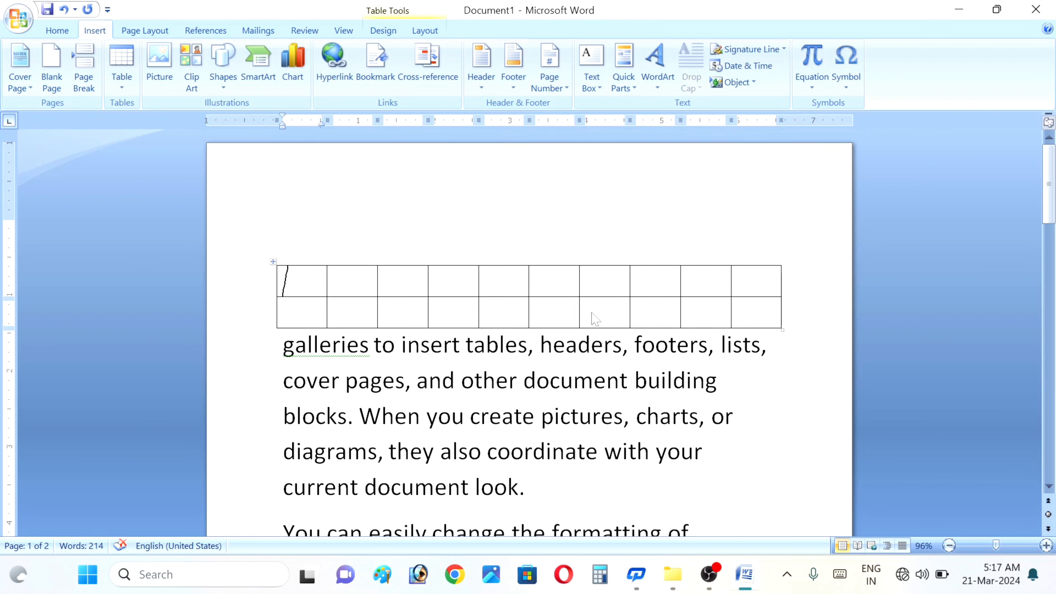
pyautogui.moveTo(261, 275); pyautogui.dragTo(520, 320)
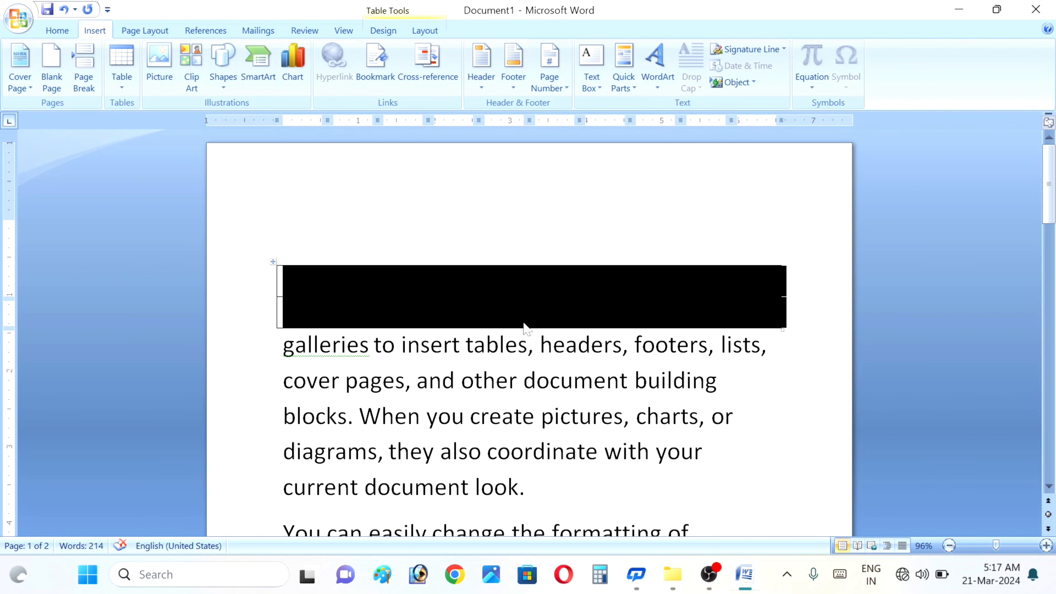
pyautogui.hotkey('ctrl', 'd')
pyautogui.click(614, 478)
pyautogui.click(674, 226)
pyautogui.hotkey('ctrl', 'z')
pyautogui.hotkey('ctrl', 'p')
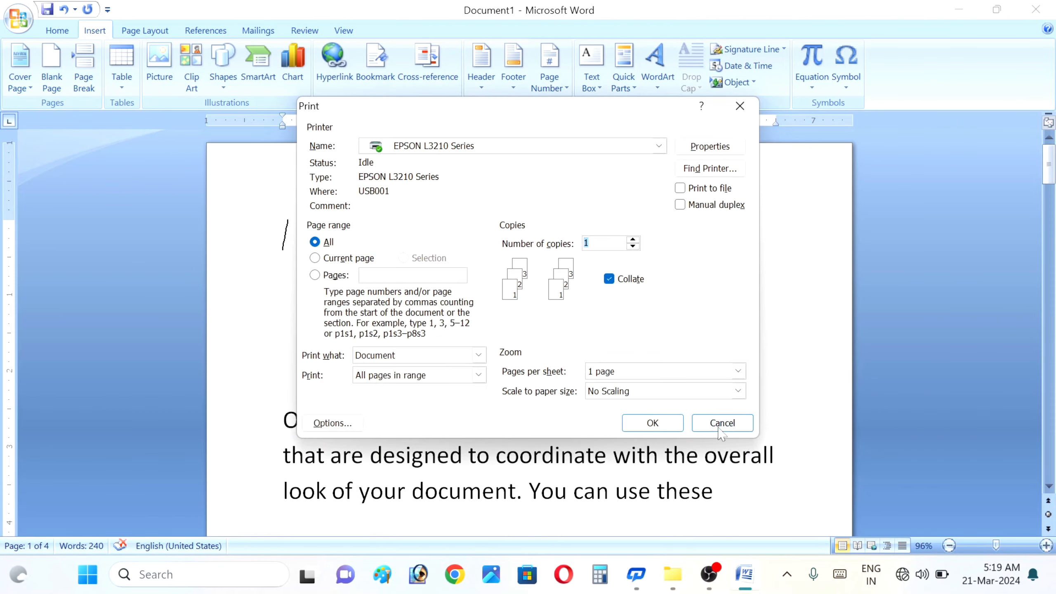
pyautogui.click(723, 424)
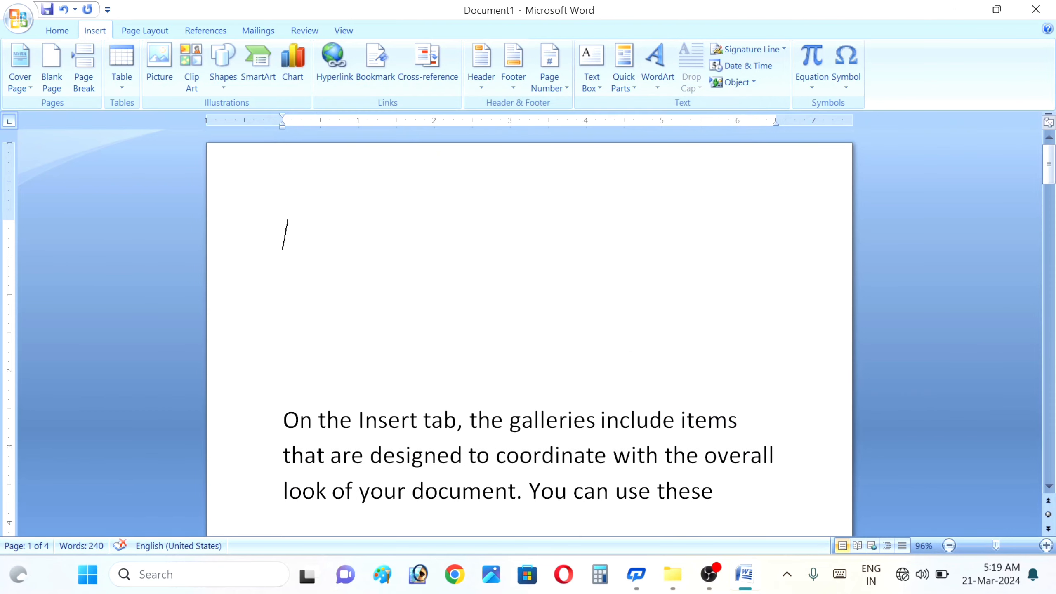
# - Add blank lines to push the text onto a new blank page
pyautogui.click(125, 88)
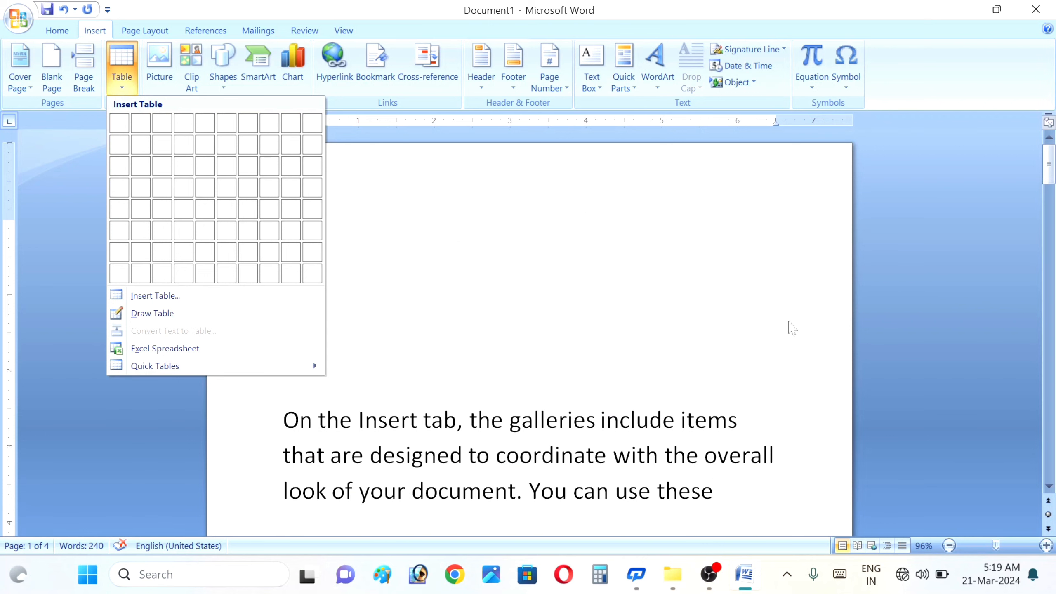
pyautogui.press('Escape')
pyautogui.write('W')
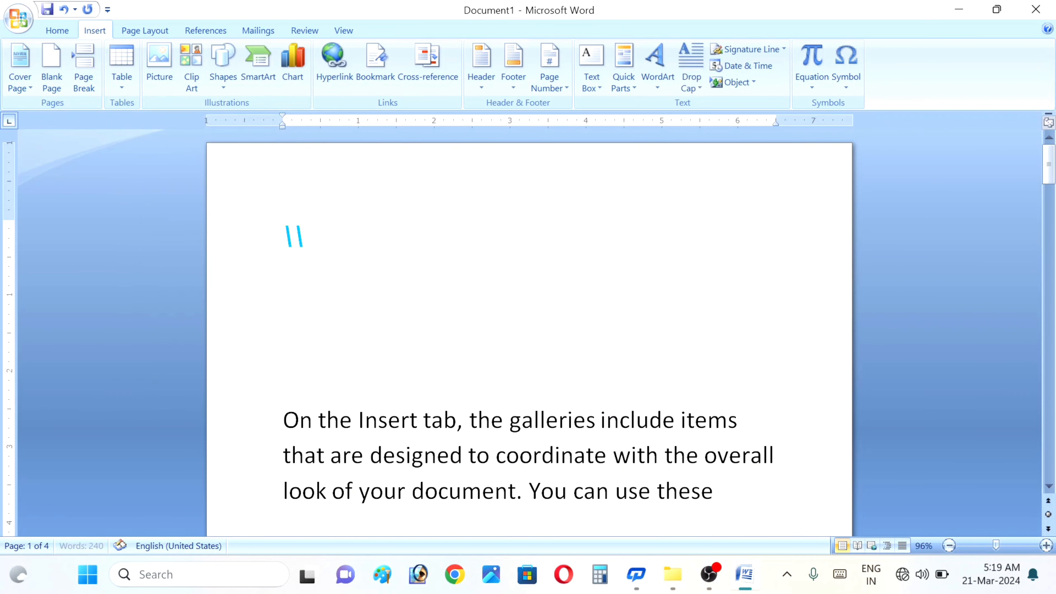
pyautogui.press('BackSpace')
pyautogui.press('Return')
pyautogui.press('Return')
pyautogui.press('Return')
pyautogui.press('Return')
pyautogui.press('Return')
pyautogui.press('Return')
pyautogui.press('Return')
pyautogui.press('Return')
pyautogui.press('Return')
pyautogui.press('Return')
pyautogui.press('Return')
pyautogui.press('Return')
pyautogui.press('Return')
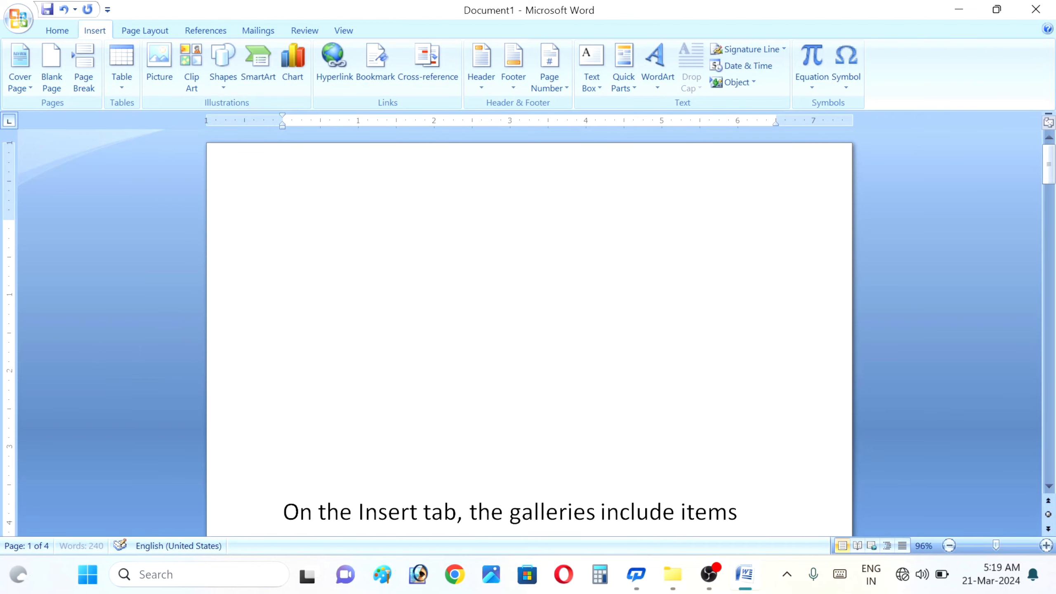
pyautogui.press('Return')
pyautogui.press('Return')
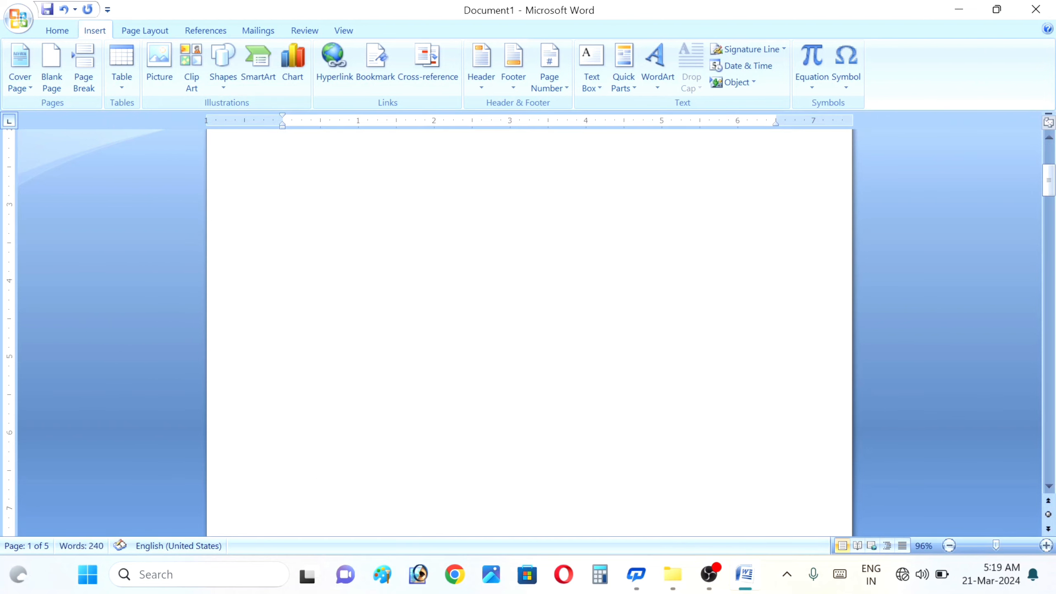
# - Insert a single-cell table at the top of the new page
pyautogui.click(242, 163)
pyautogui.click(121, 70)
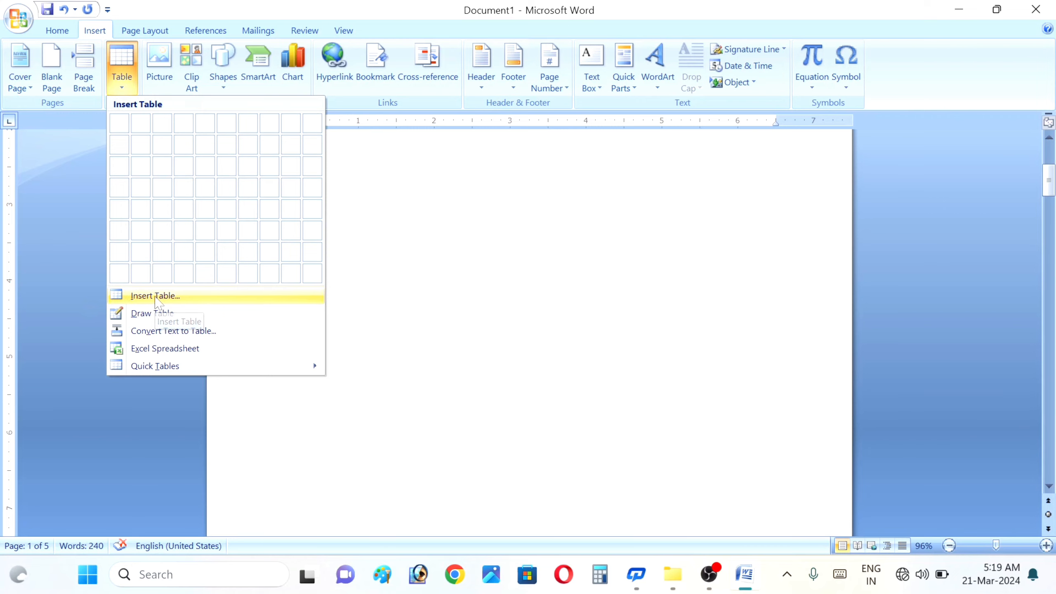
pyautogui.click(155, 296)
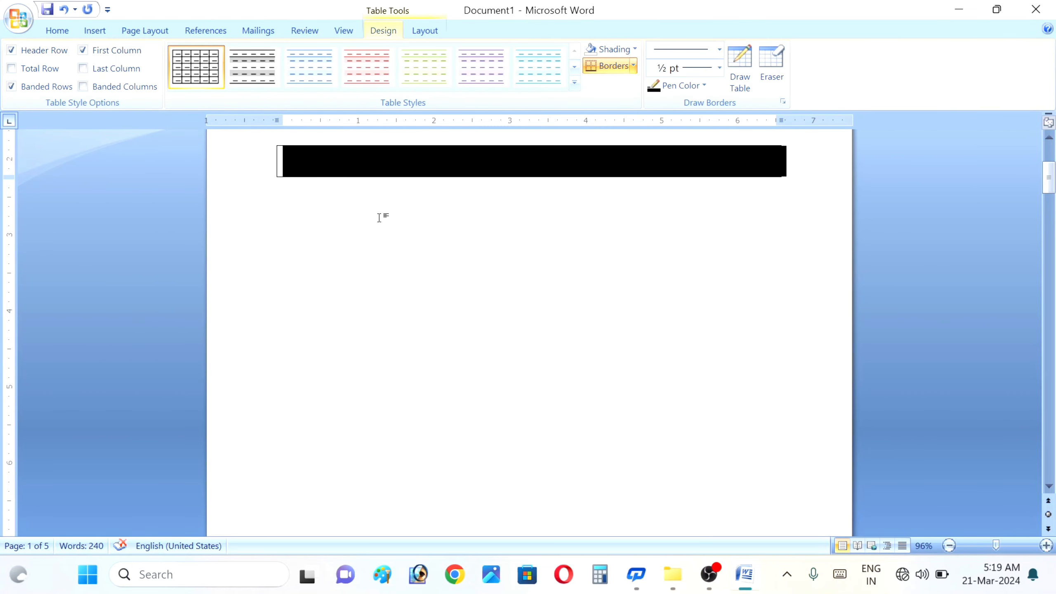
# - Below the one-cell table, bring up the Insert Table dialog showing 5 columns by 2 rows
pyautogui.click(327, 248)
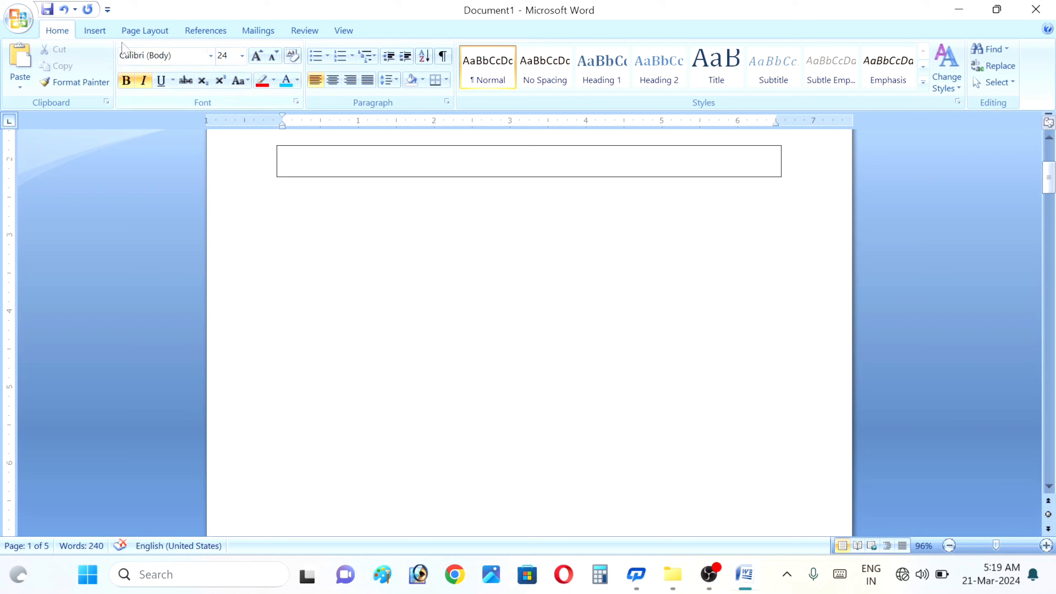
pyautogui.click(96, 34)
pyautogui.click(122, 72)
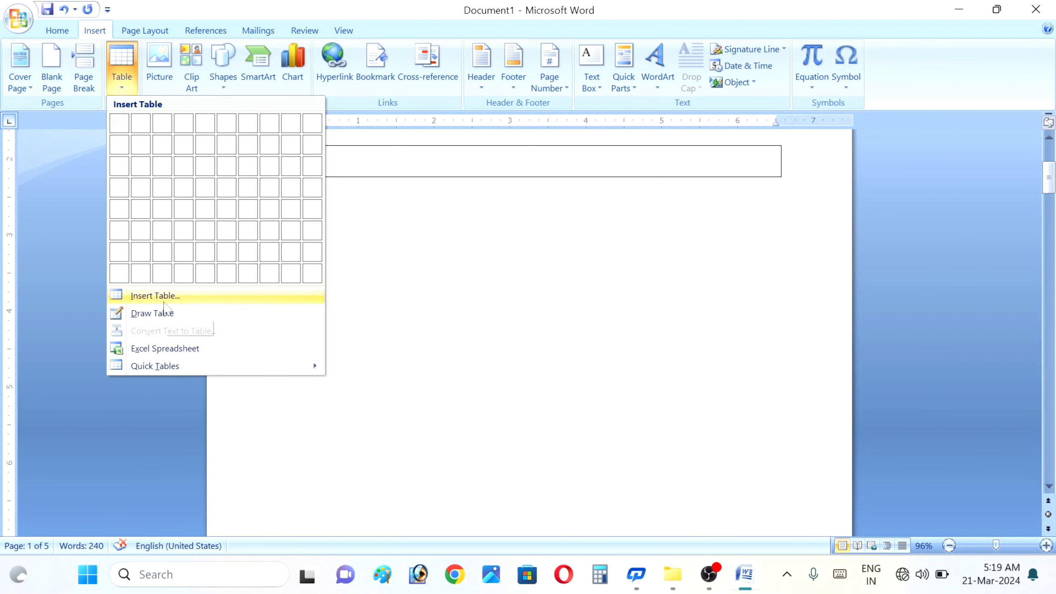
pyautogui.click(161, 297)
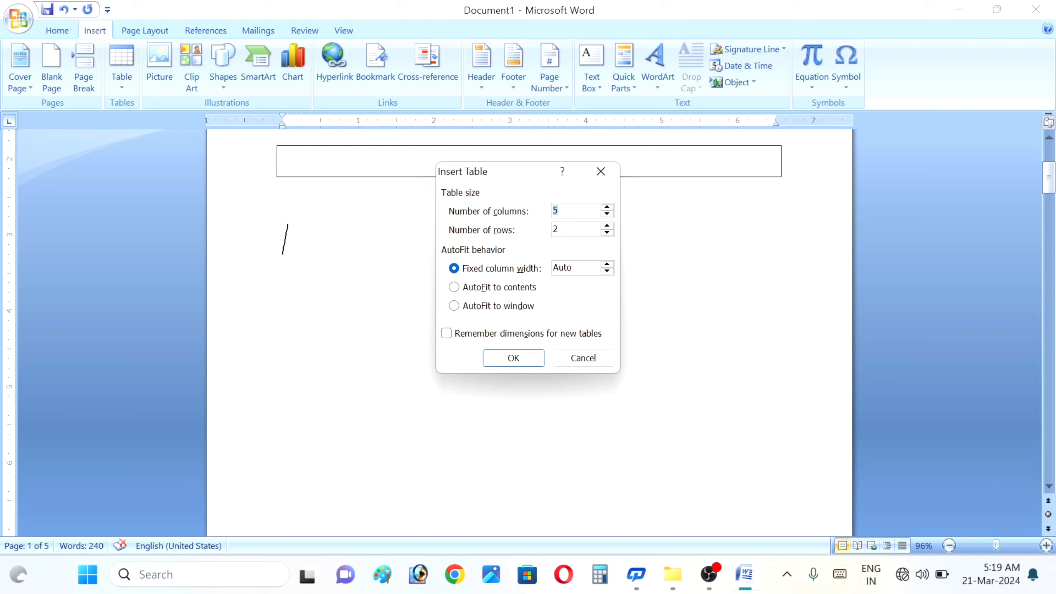
# - Create a grid table of 15 columns and 18 rows
pyautogui.press('BackSpace')
pyautogui.press('BackSpace')
pyautogui.write('18')
pyautogui.click(515, 359)
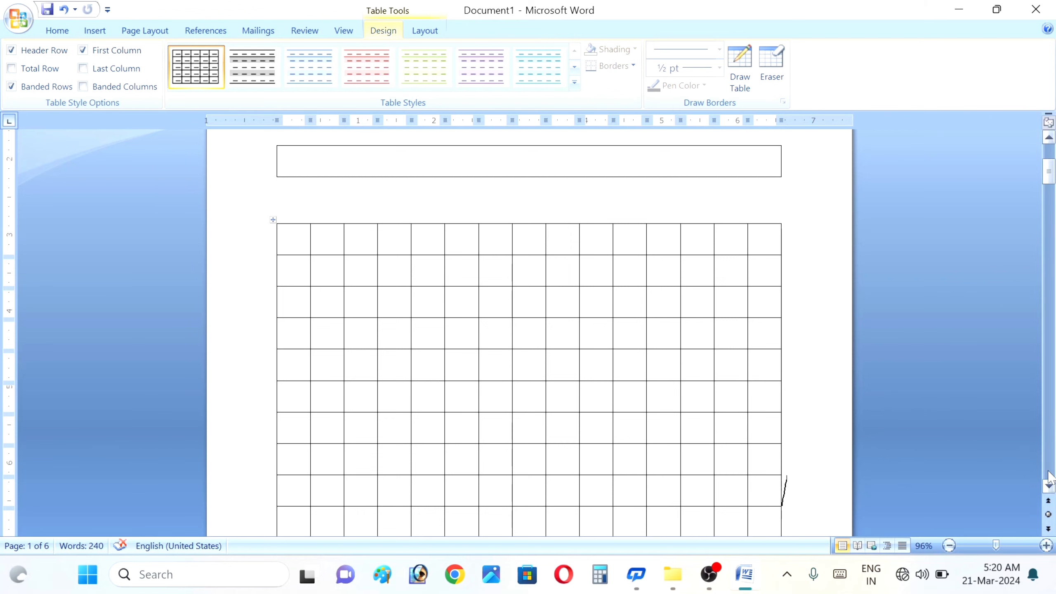
# - Scroll through the new grid table, then jump back to the start of the document
pyautogui.click(1049, 486)
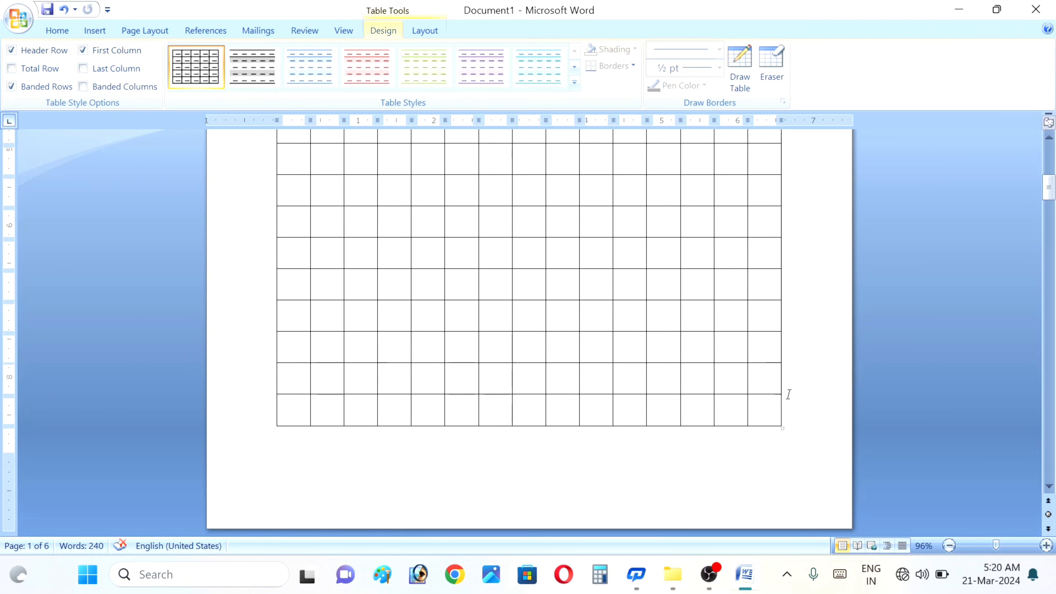
pyautogui.scroll(-3, 805, 420)
pyautogui.click(283, 496)
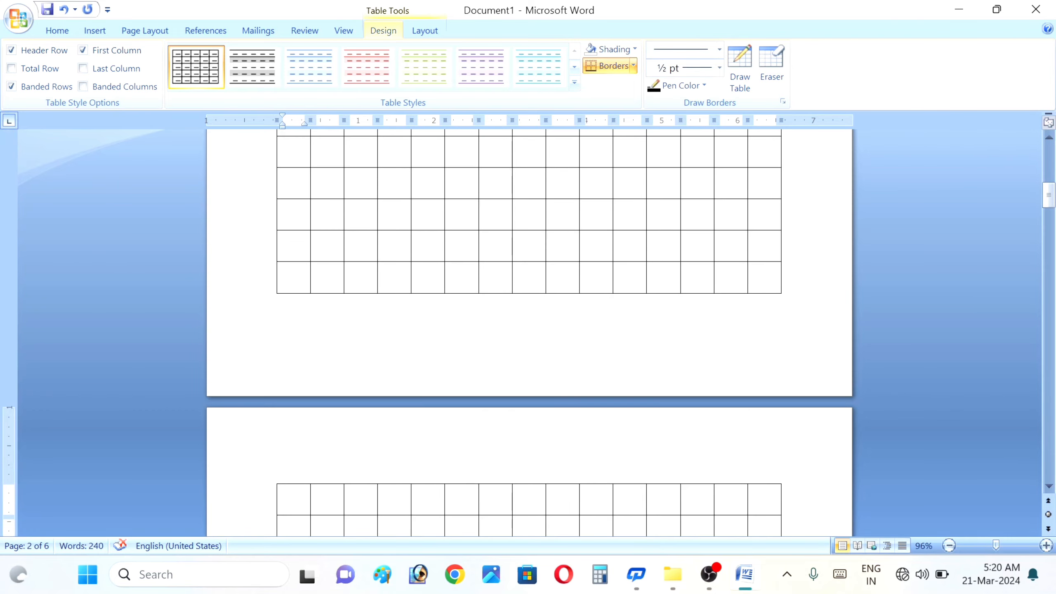
pyautogui.click(814, 253)
pyautogui.hotkey('ctrl', 'Home')
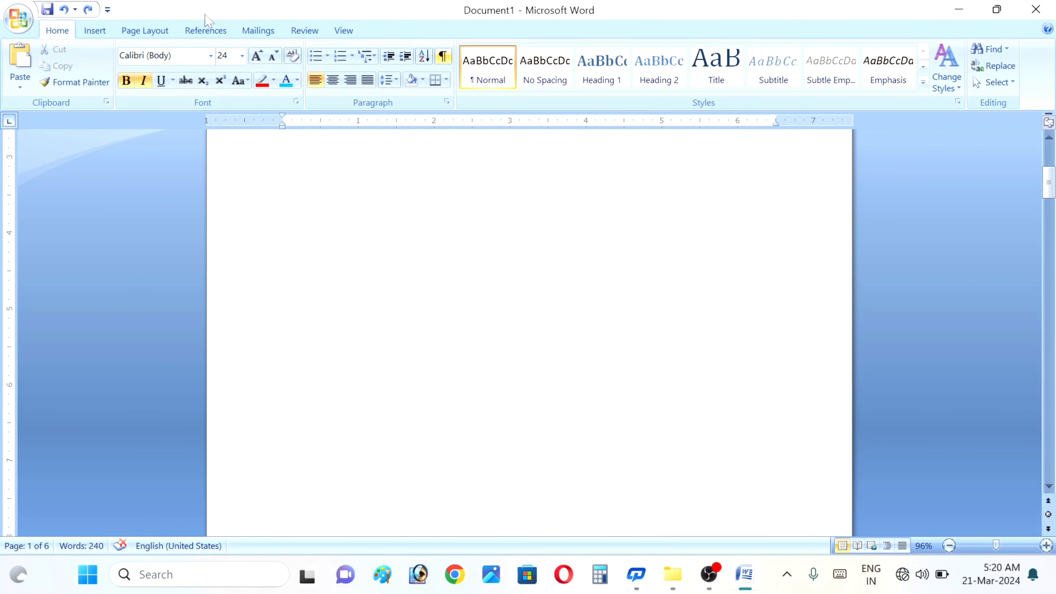
# - Use Draw Table to draw one large rectangular table border near the top of the page
pyautogui.click(100, 33)
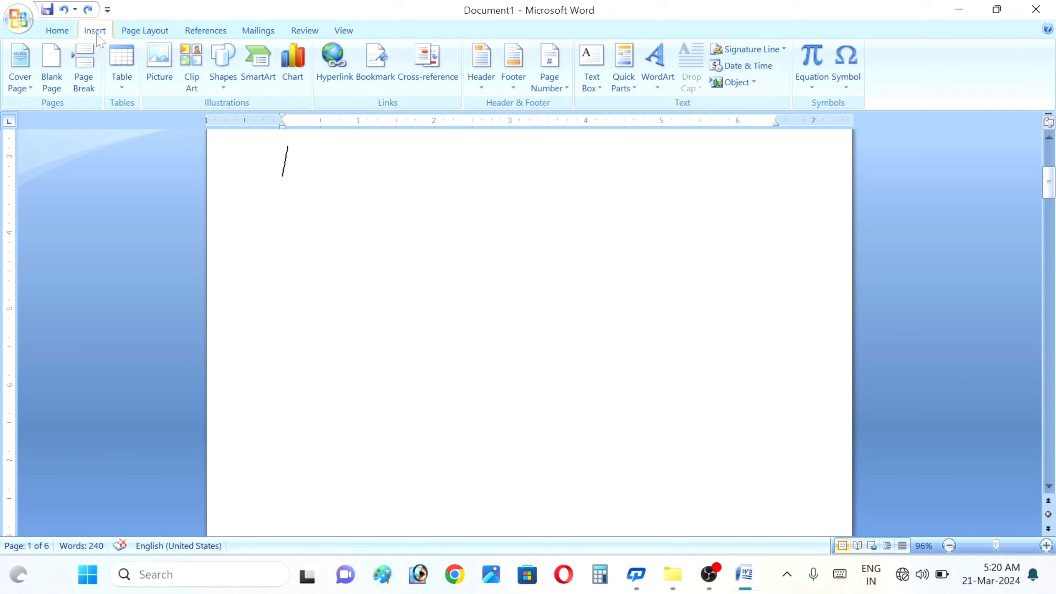
pyautogui.click(121, 68)
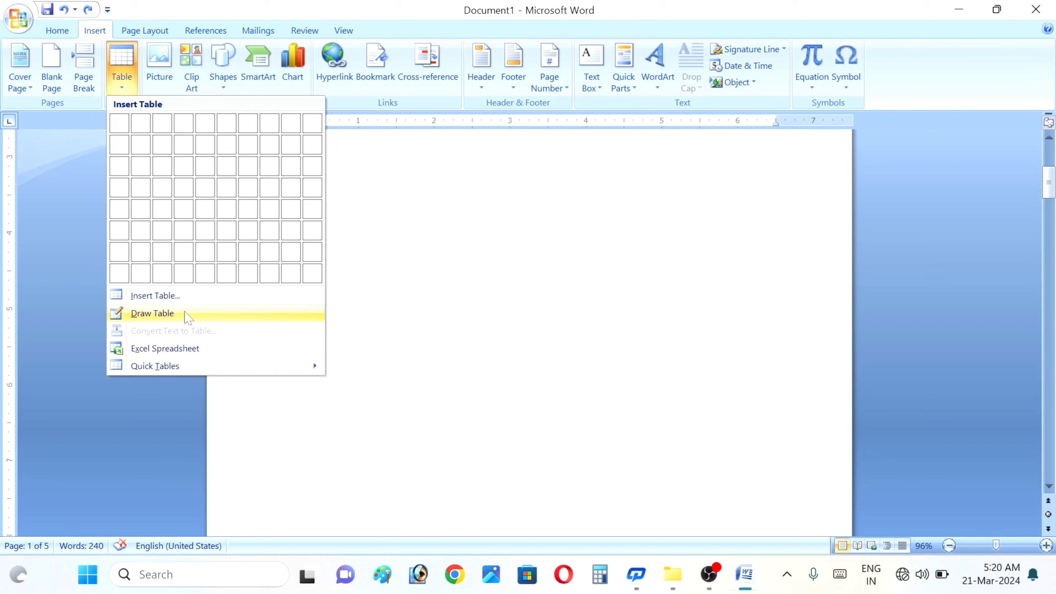
pyautogui.click(181, 313)
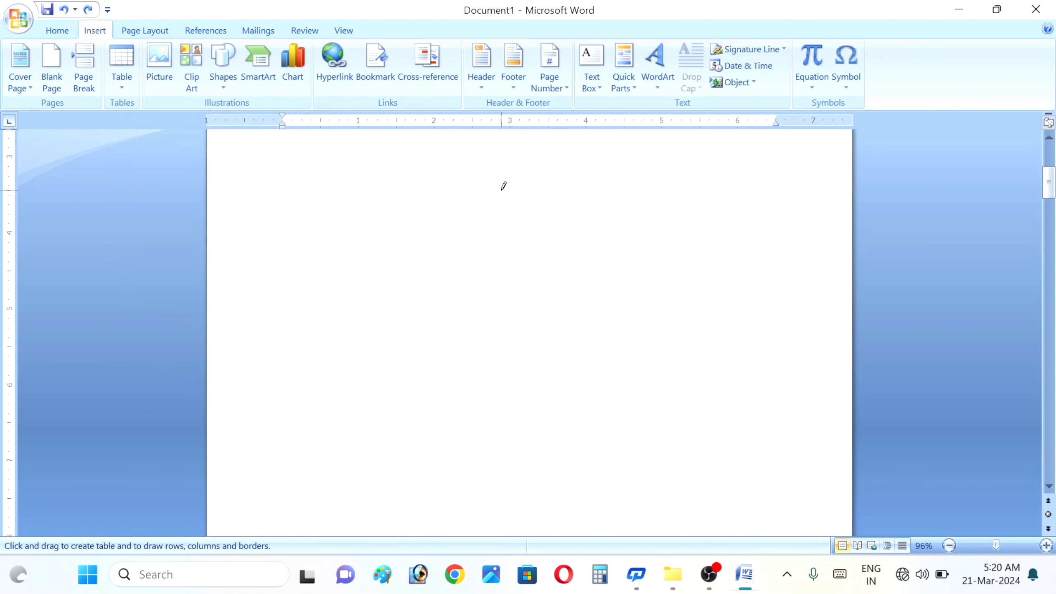
pyautogui.moveTo(278, 155)
pyautogui.mouseDown()
pyautogui.moveTo(278, 168)
pyautogui.moveTo(491, 158)
pyautogui.moveTo(581, 182)
pyautogui.moveTo(671, 295)
pyautogui.moveTo(732, 332)
pyautogui.mouseUp()
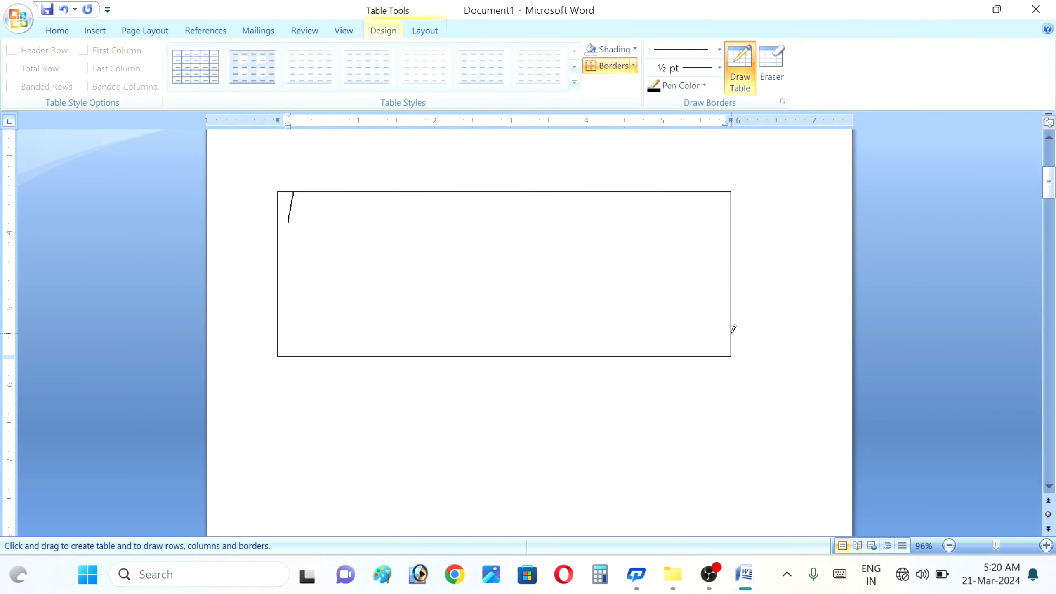
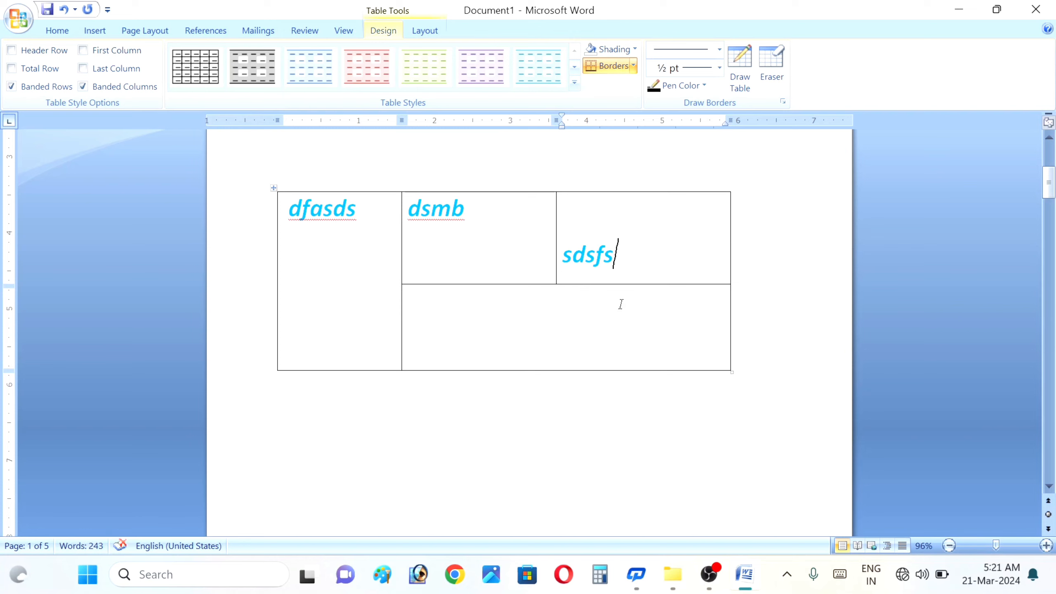
# - Replace the stray letters in the last cell with 'students cyber point'
pyautogui.write('dsdsd')
pyautogui.press('BackSpace')
pyautogui.press('BackSpace')
pyautogui.press('BackSpace')
pyautogui.press('BackSpace')
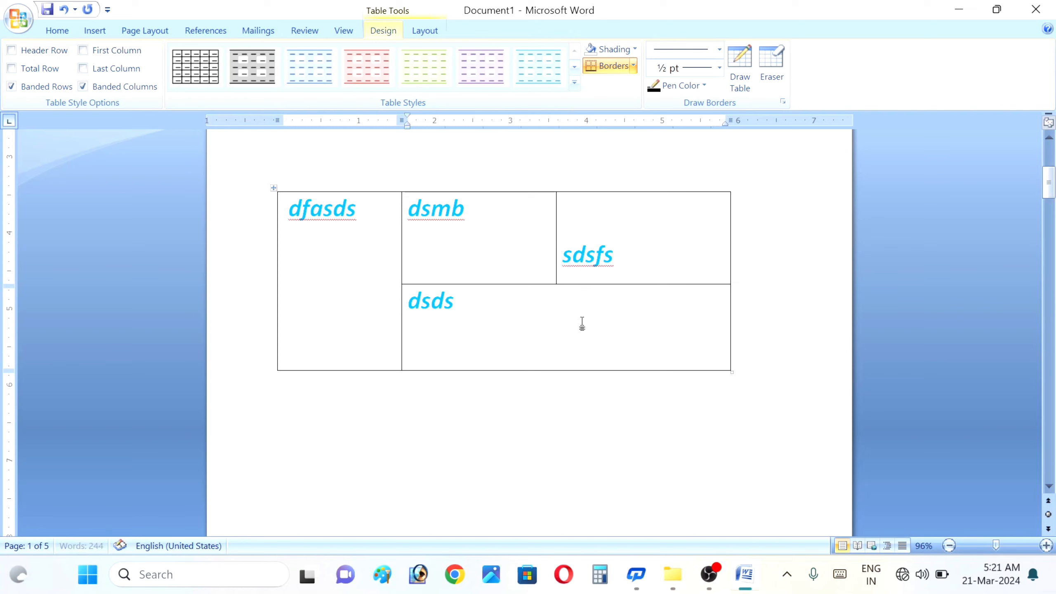
pyautogui.press('BackSpace')
pyautogui.write('st')
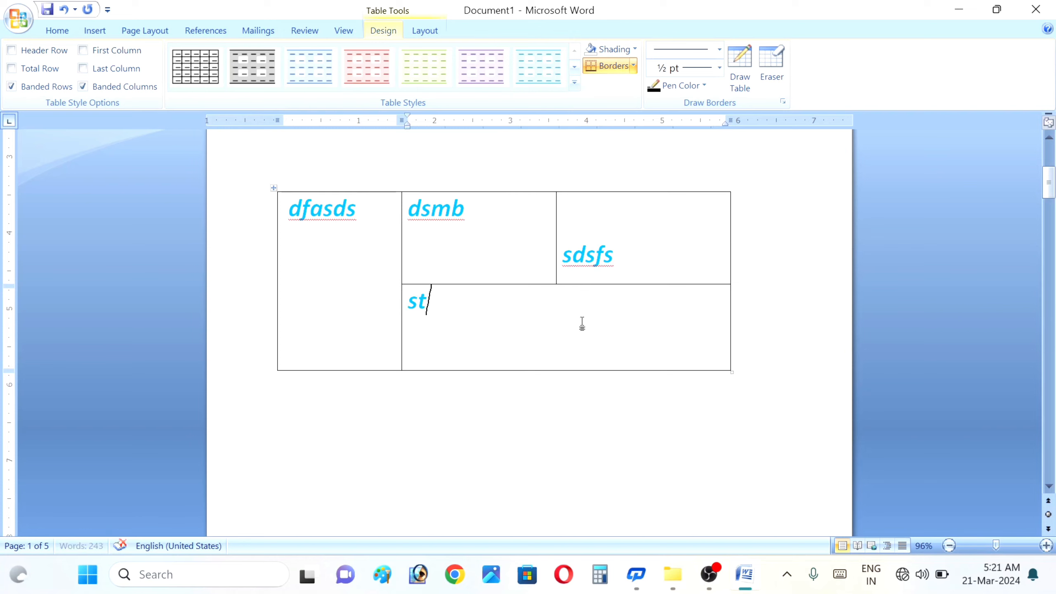
pyautogui.write('udents cyb')
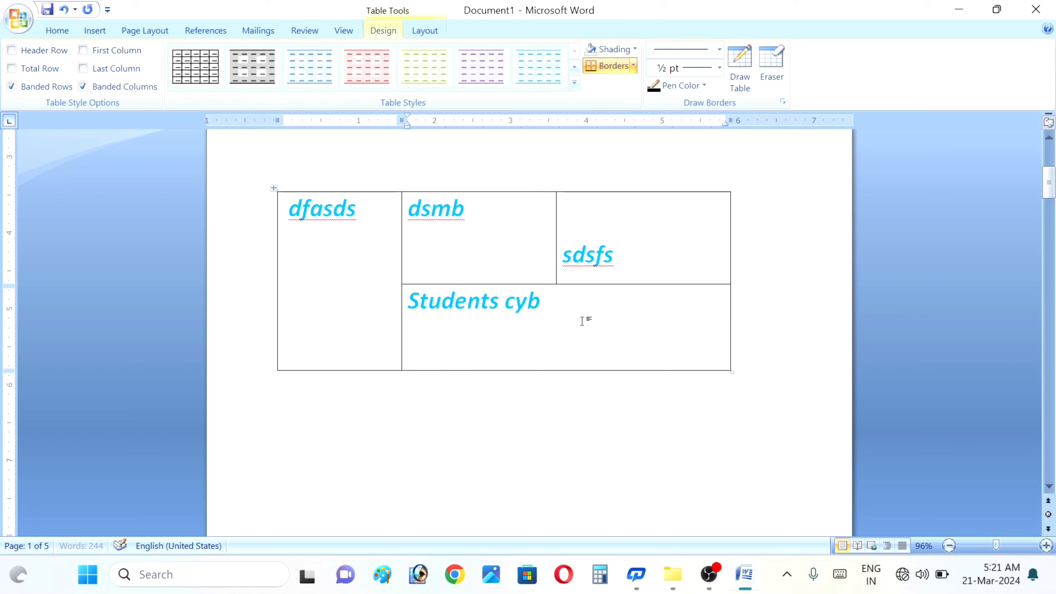
pyautogui.write('er point')
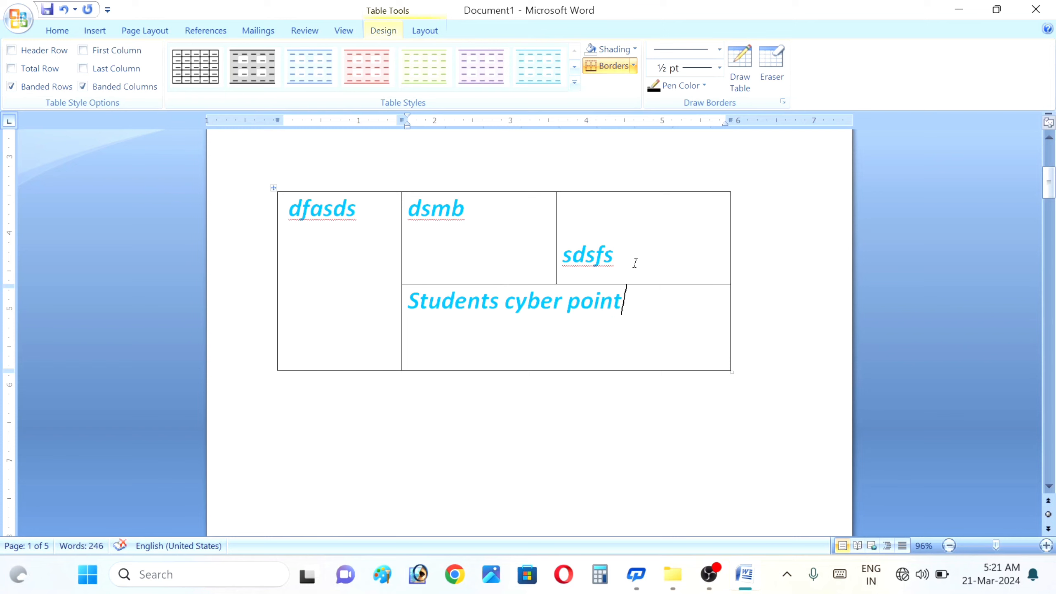
# - Look over the Insert tab's Table options, then close them without inserting anything
pyautogui.click(95, 32)
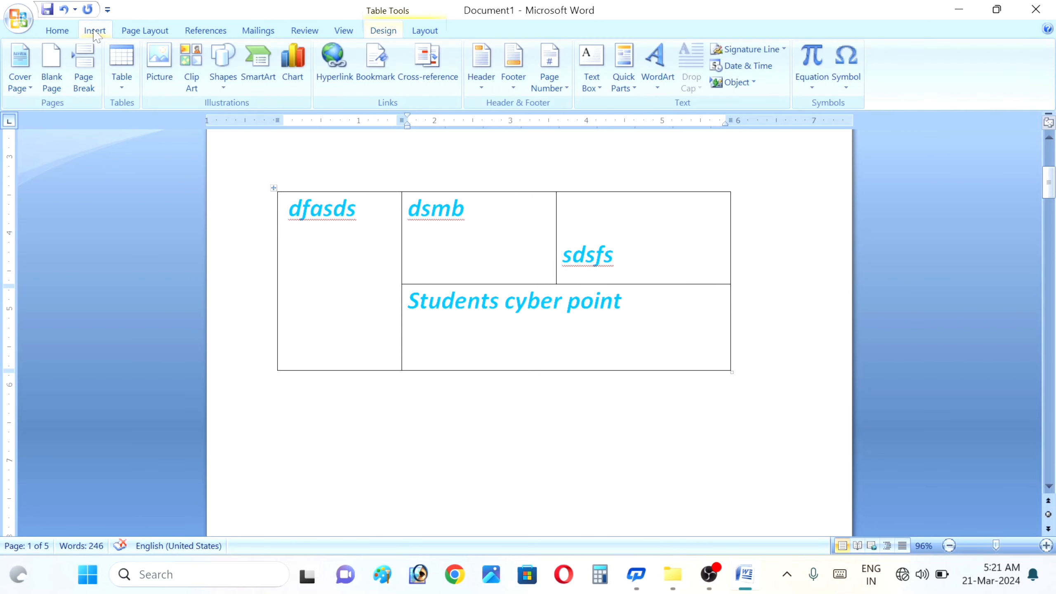
pyautogui.click(123, 79)
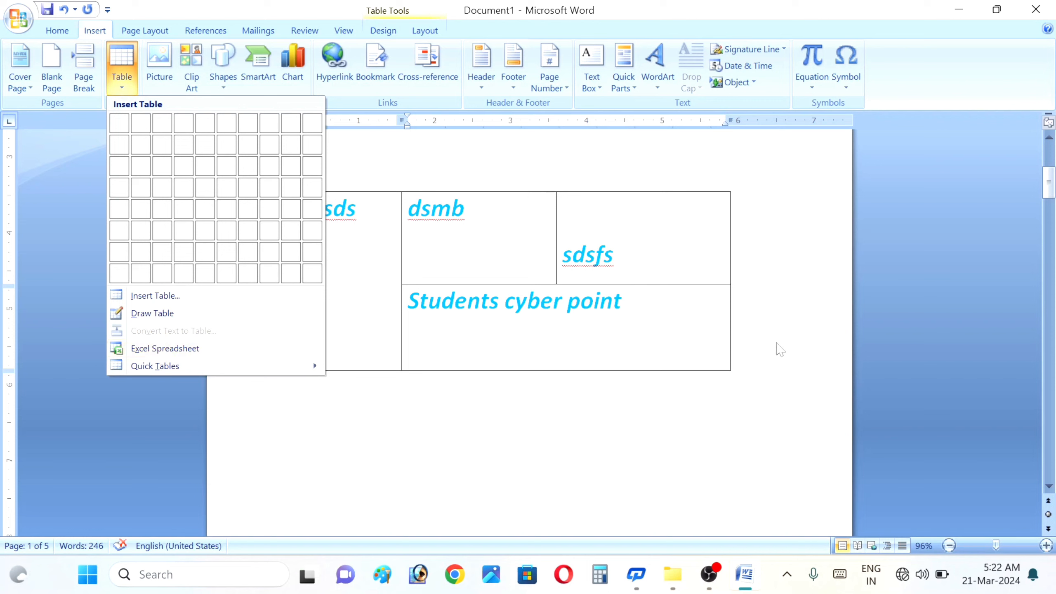
pyautogui.click(776, 343)
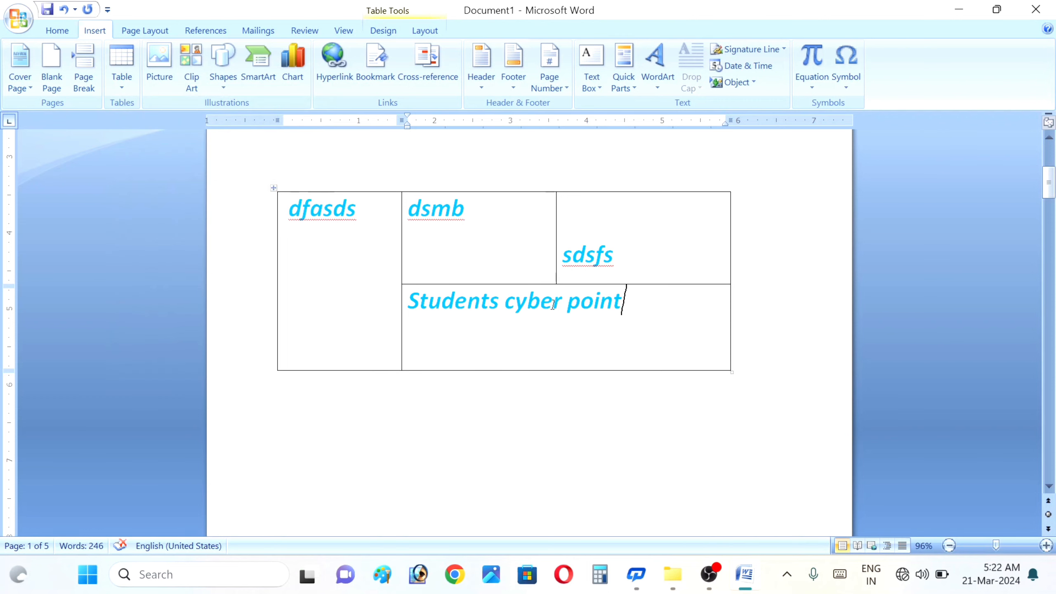
# - Undo the drawn table, add blank lines at the page top, and reopen the Table menu
pyautogui.press('BackSpace')
pyautogui.press('BackSpace')
pyautogui.press('BackSpace')
pyautogui.press('BackSpace')
pyautogui.press('BackSpace')
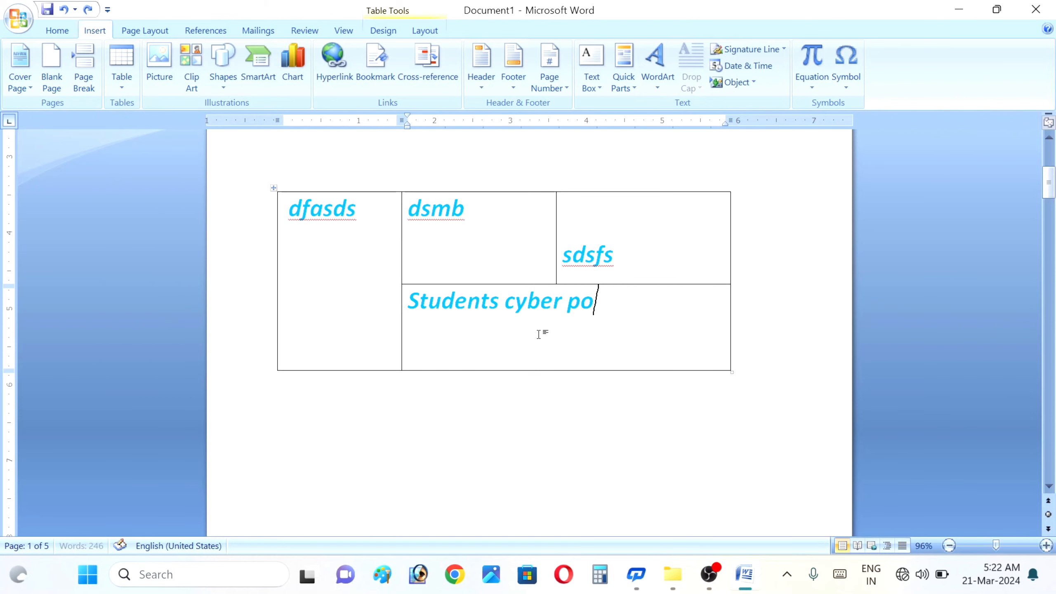
pyautogui.hotkey('ctrl', 'z')
pyautogui.hotkey('ctrl', 'z')
pyautogui.hotkey('ctrl', 'z')
pyautogui.hotkey('ctrl', 'z')
pyautogui.hotkey('ctrl', 'z')
pyautogui.hotkey('ctrl', 'z')
pyautogui.hotkey('ctrl', 'z')
pyautogui.hotkey('ctrl', 'z')
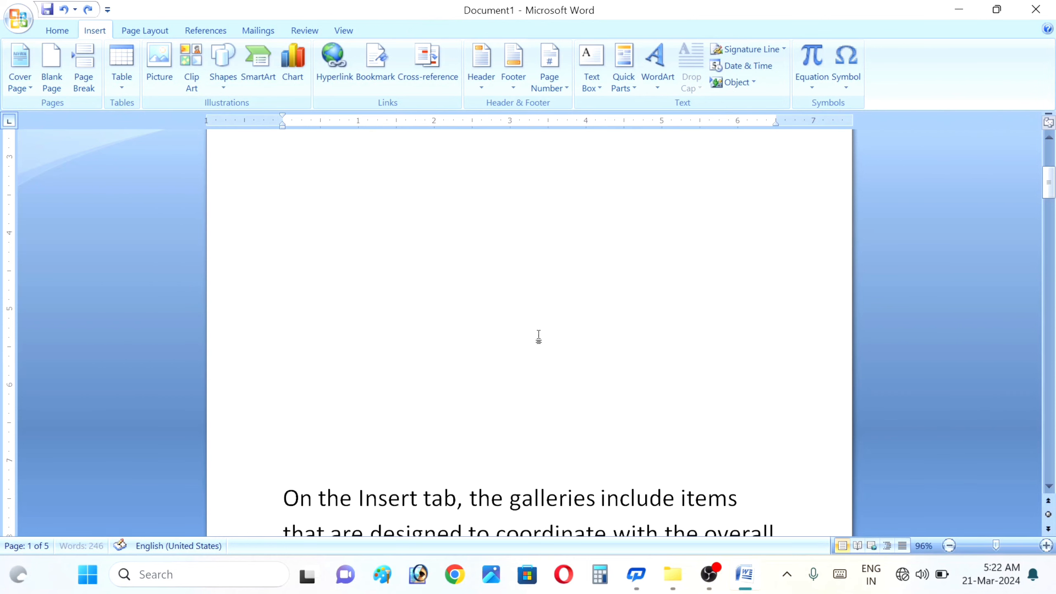
pyautogui.press('Return')
pyautogui.press('Return')
pyautogui.press('Return')
pyautogui.press('Return')
pyautogui.press('Return')
pyautogui.press('Return')
pyautogui.press('Return')
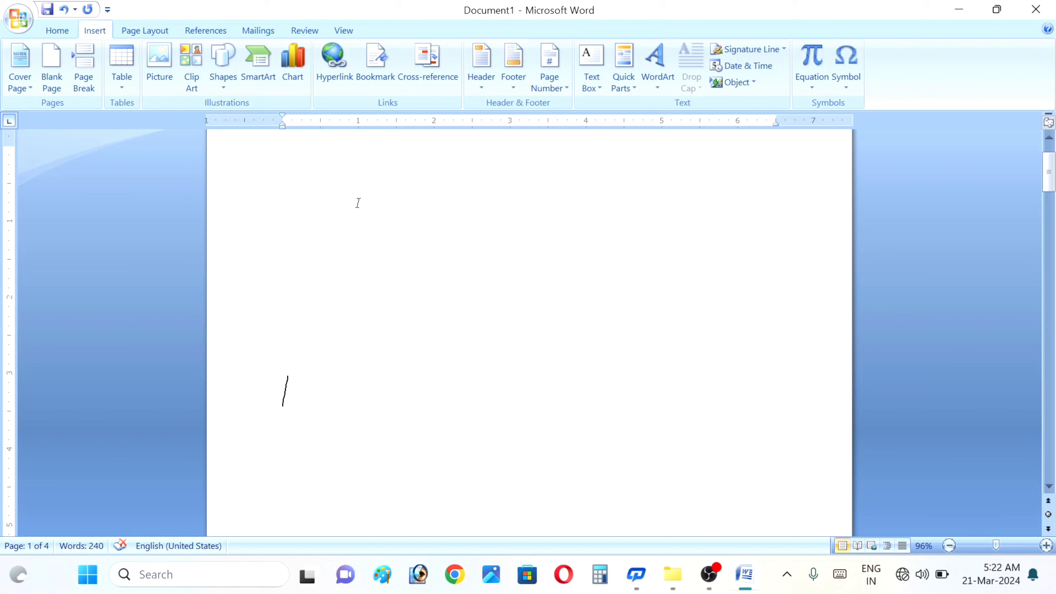
pyautogui.click(128, 86)
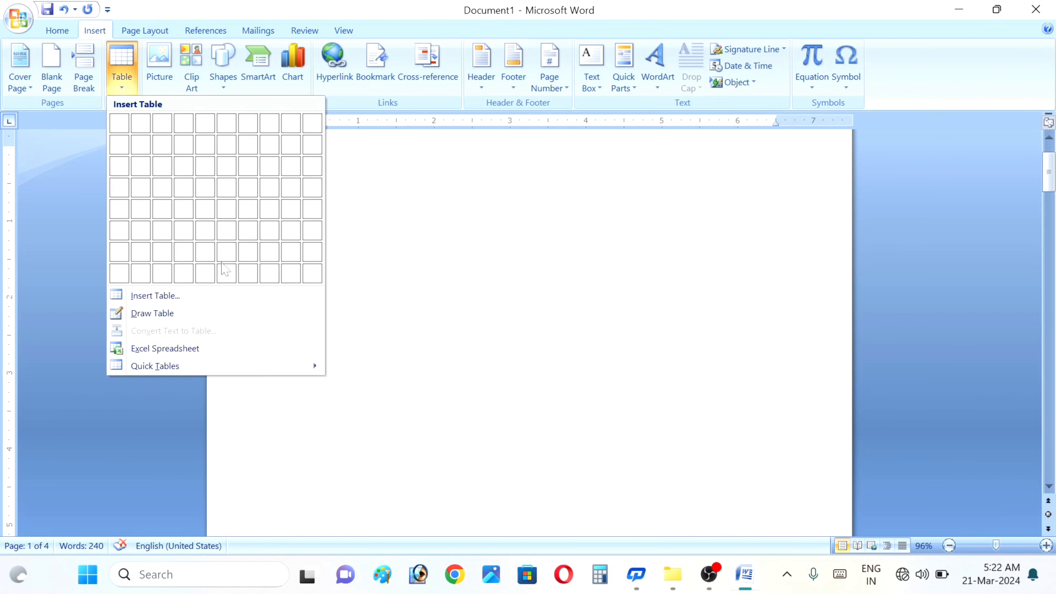
# - Embed an Excel spreadsheet, then dismiss the stdole32.tlb warning and the Print dialog
pyautogui.click(177, 349)
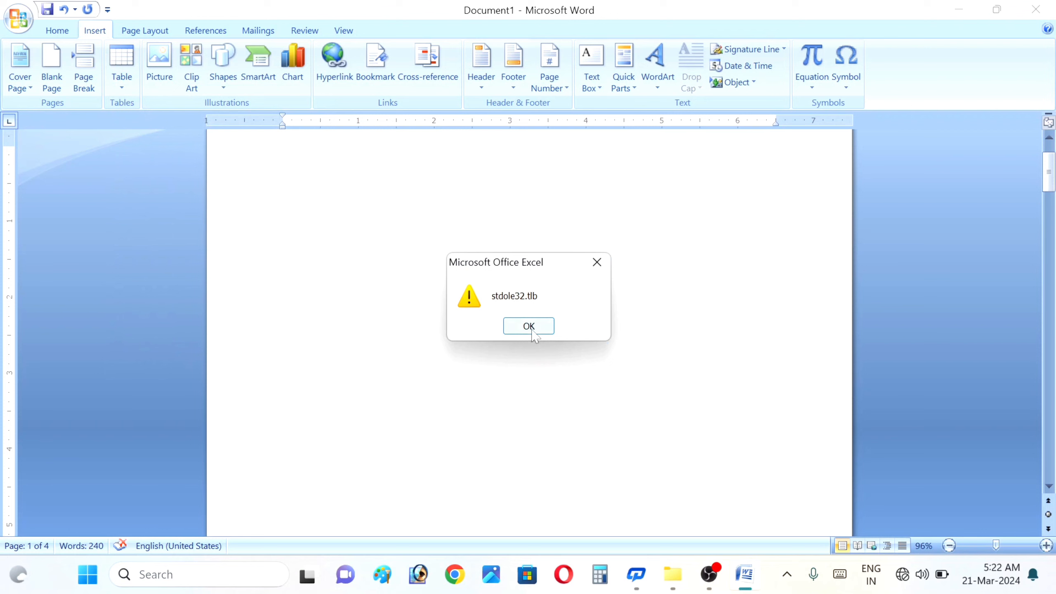
pyautogui.click(534, 333)
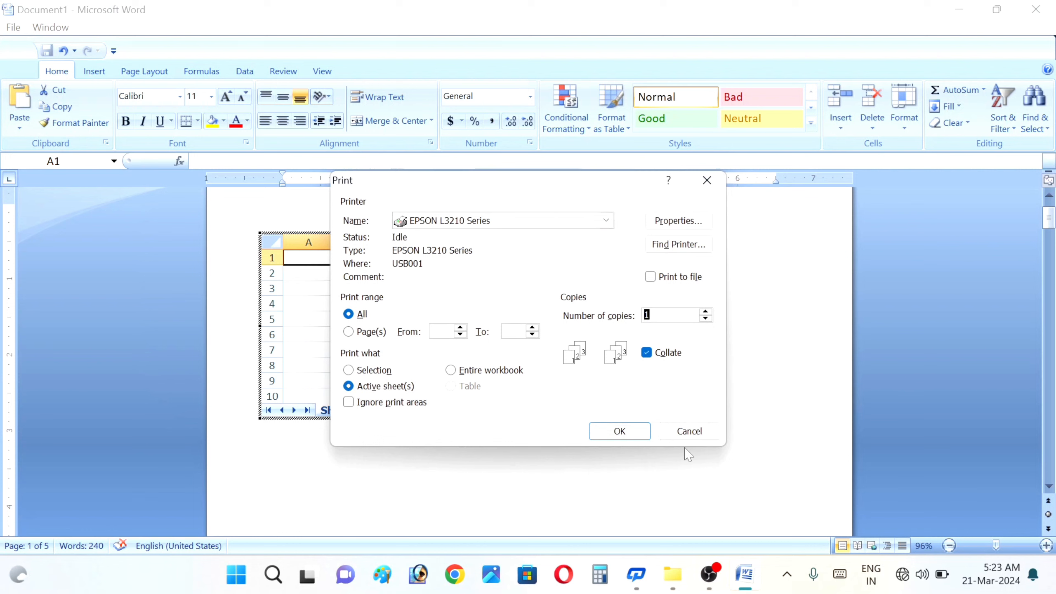
pyautogui.click(689, 431)
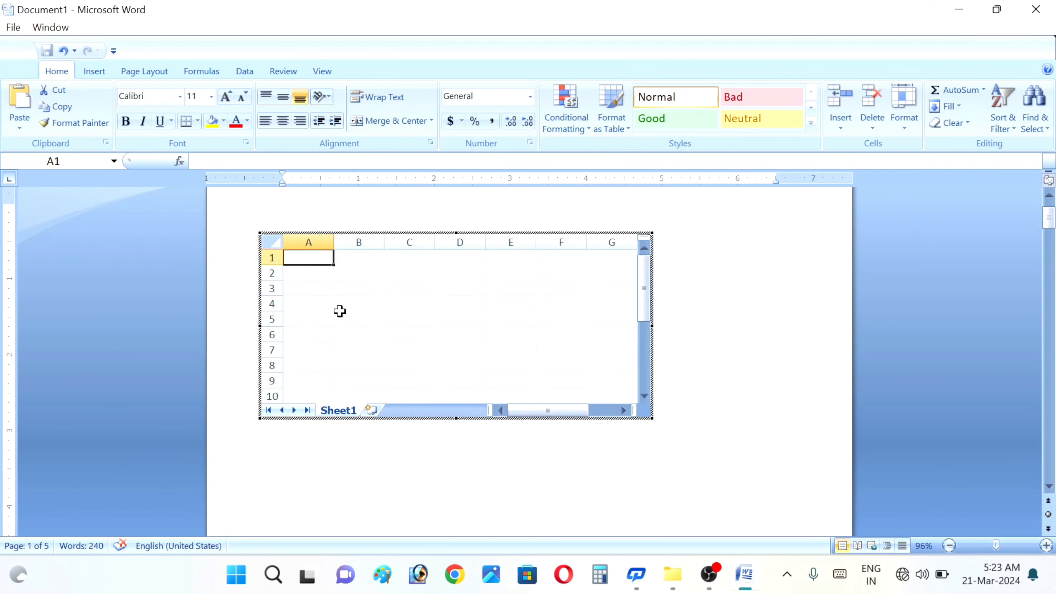
# - Enlarge the embedded sheet and fill A1–E1 with xzghgG, JHGHGHG, GHGHG, HHGHH, FHF
pyautogui.moveTo(651, 416); pyautogui.dragTo(805, 527)
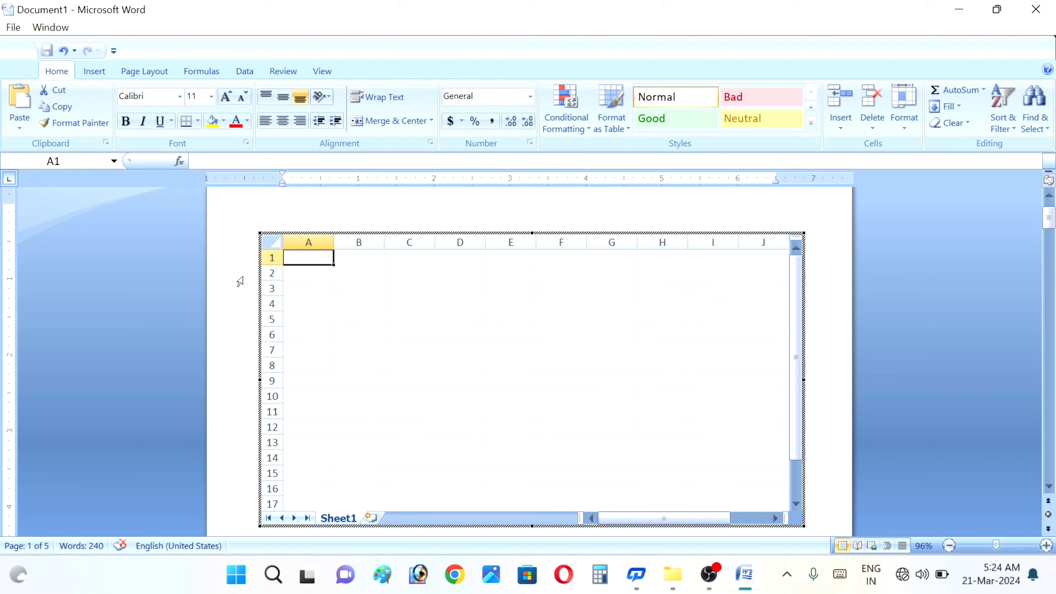
pyautogui.write('xzghg')
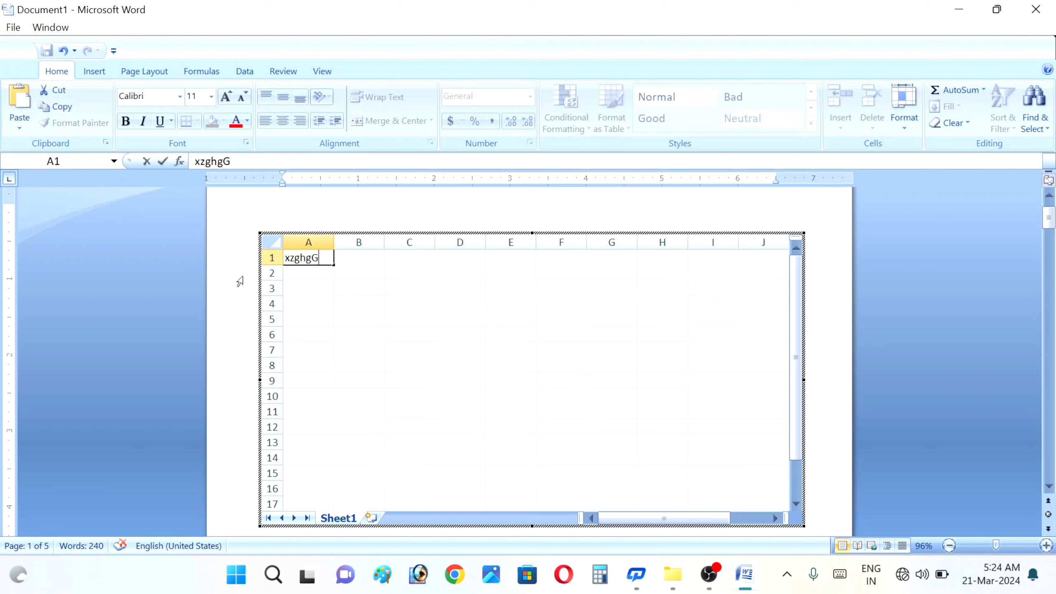
pyautogui.write('G')
pyautogui.press('Tab')
pyautogui.write('JHGHGHG')
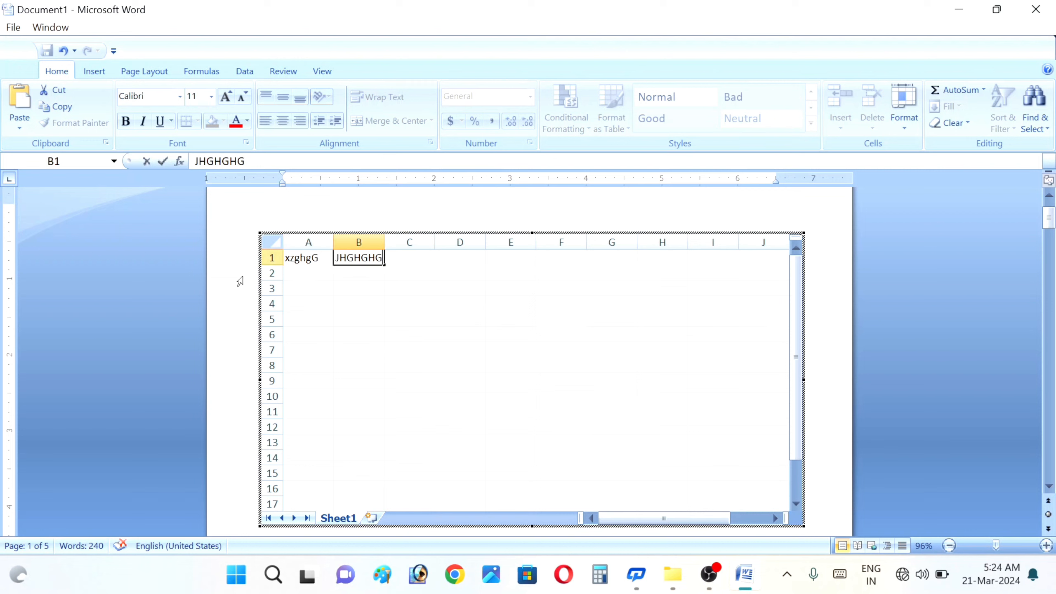
pyautogui.press('Tab')
pyautogui.write('GHGHG')
pyautogui.press('Tab')
pyautogui.write('HHGHH')
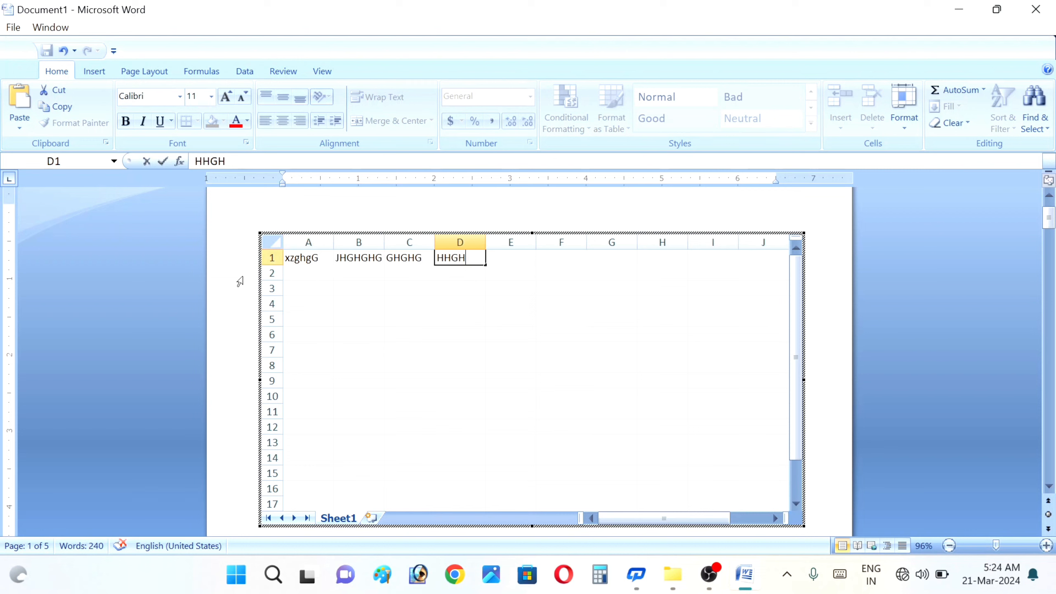
pyautogui.press('Tab')
pyautogui.write('FHF')
pyautogui.press('Tab')
# - Leave cell F1 empty, erasing each 'FF' typed into it
pyautogui.write('FF')
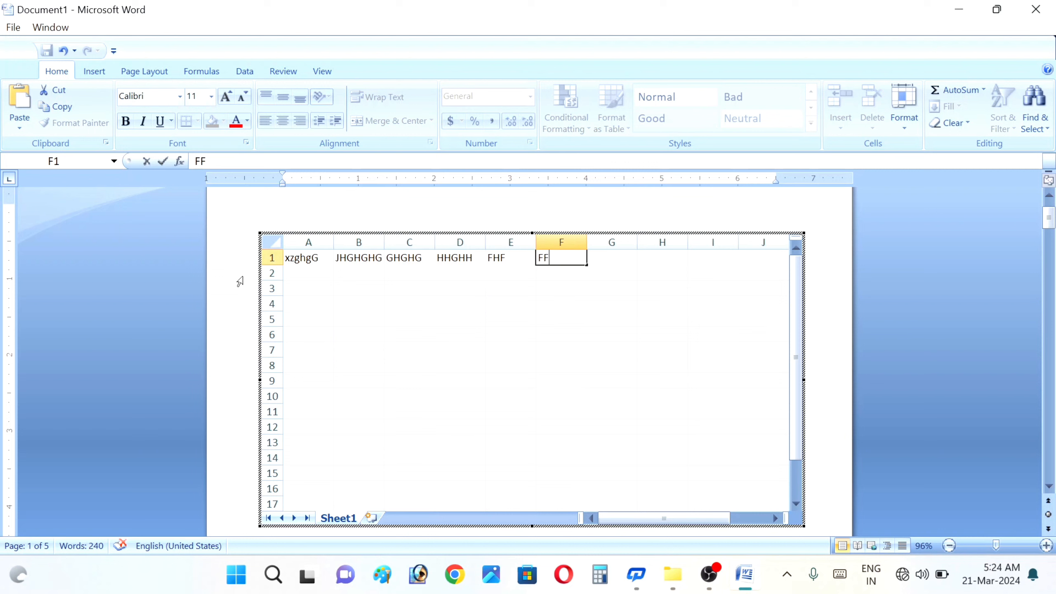
pyautogui.press('BackSpace')
pyautogui.press('BackSpace')
pyautogui.write('FF')
pyautogui.press('BackSpace')
pyautogui.press('BackSpace')
pyautogui.write('FF')
pyautogui.press('BackSpace')
pyautogui.press('BackSpace')
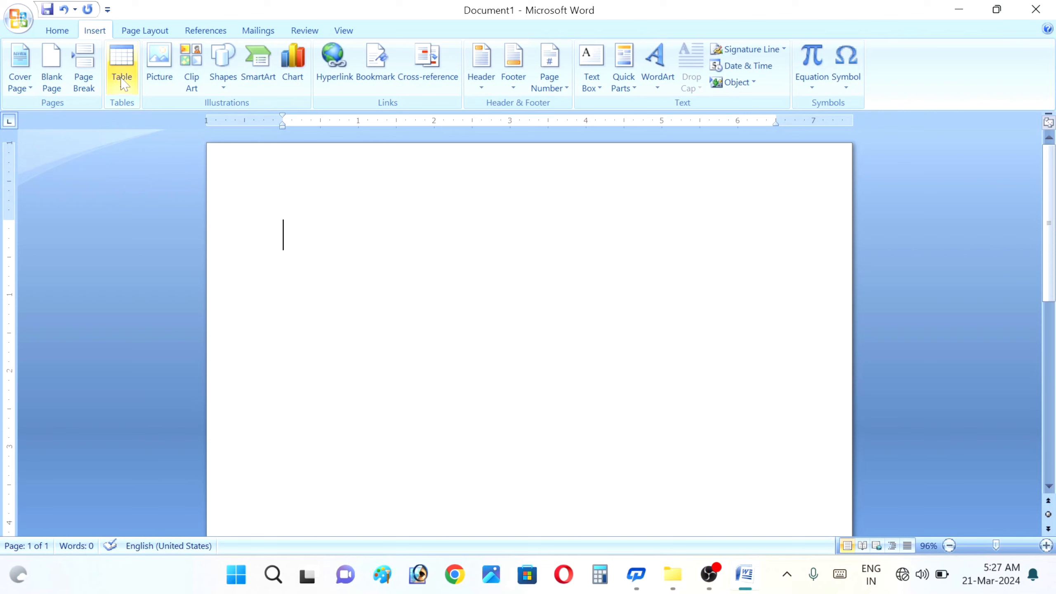
# - Dismiss the Print dialog and open the Table menu in the blank document
pyautogui.hotkey('ctrl', 'p')
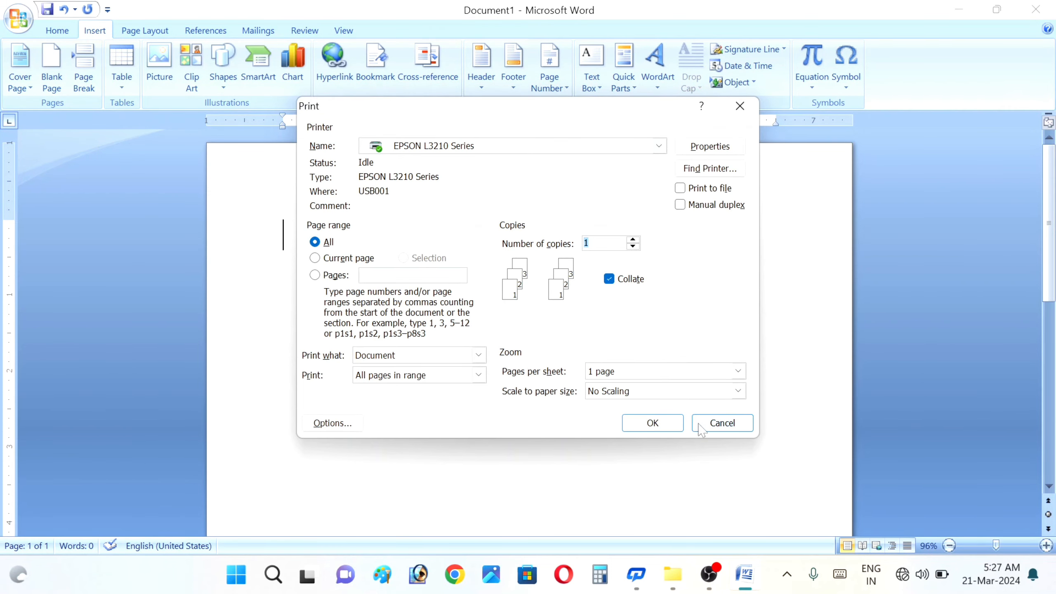
pyautogui.click(705, 425)
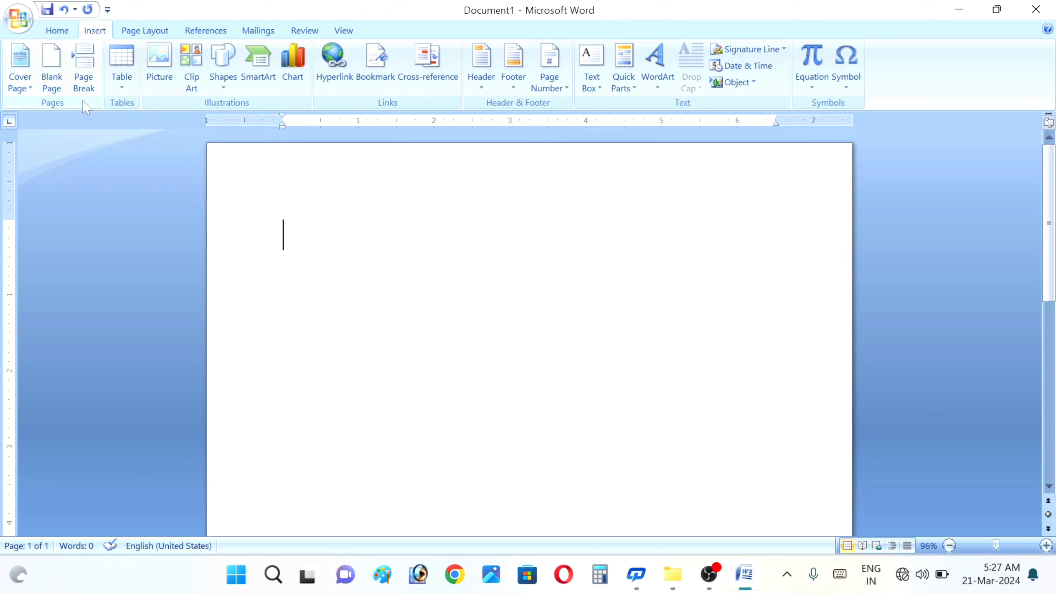
pyautogui.click(122, 88)
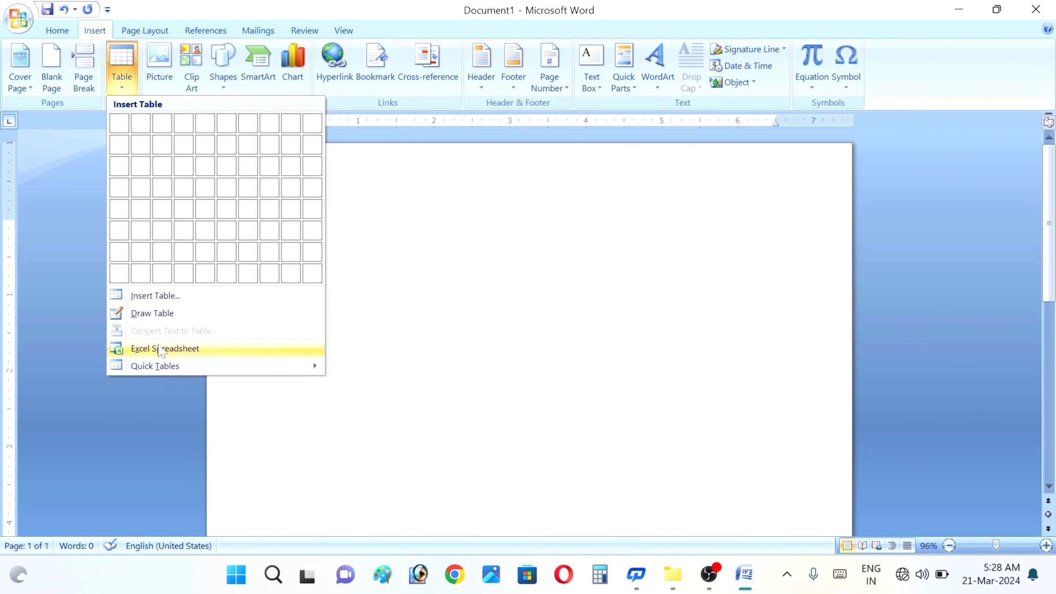
# - Insert the Calendar 2 quick table and select it
pyautogui.click(173, 366)
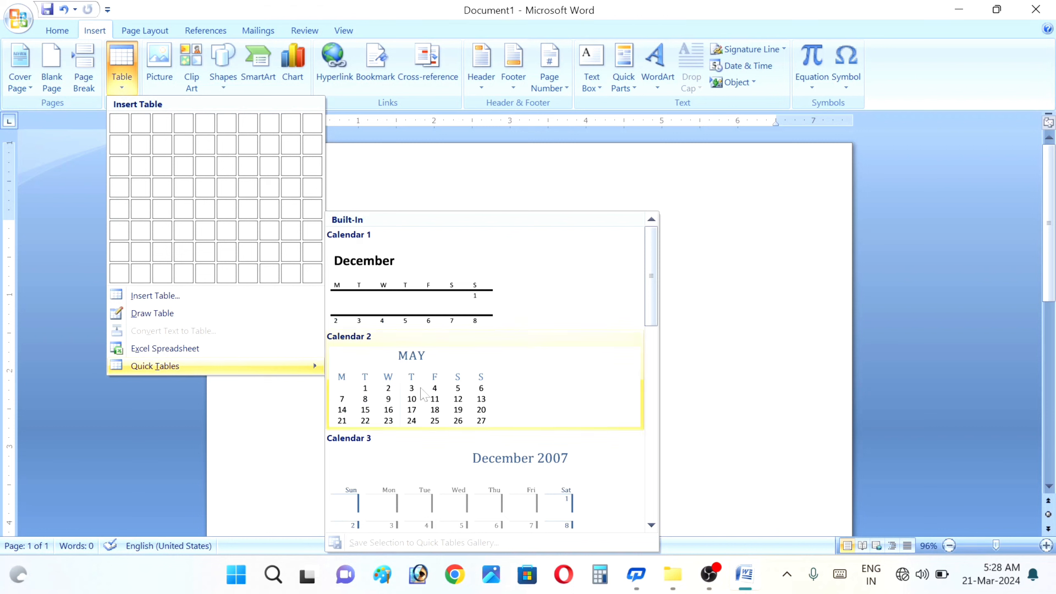
pyautogui.click(423, 394)
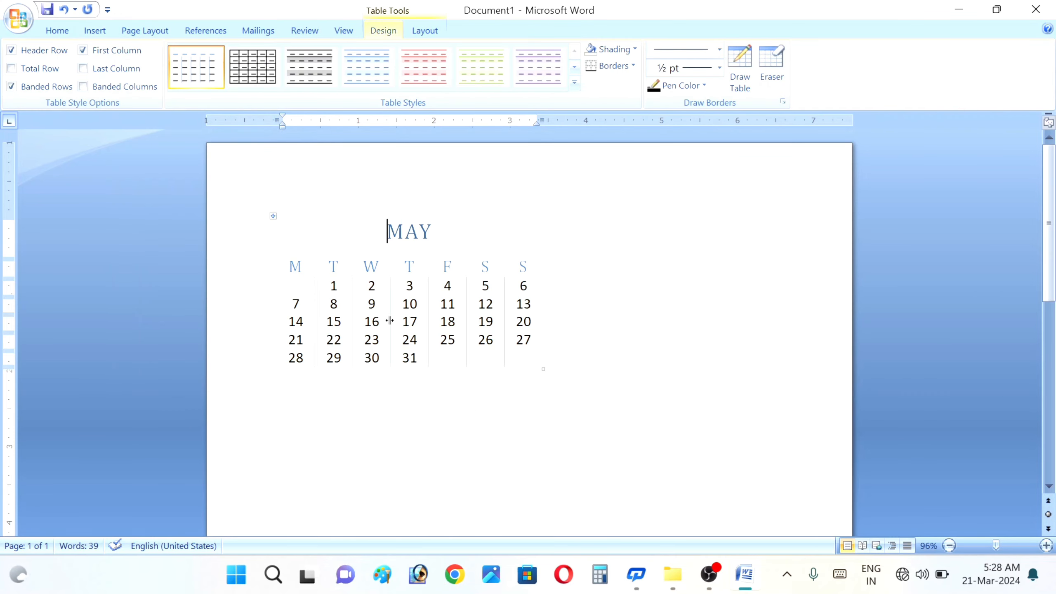
pyautogui.click(542, 303)
# - Insert a second calendar from the Quick Tables gallery
pyautogui.click(95, 35)
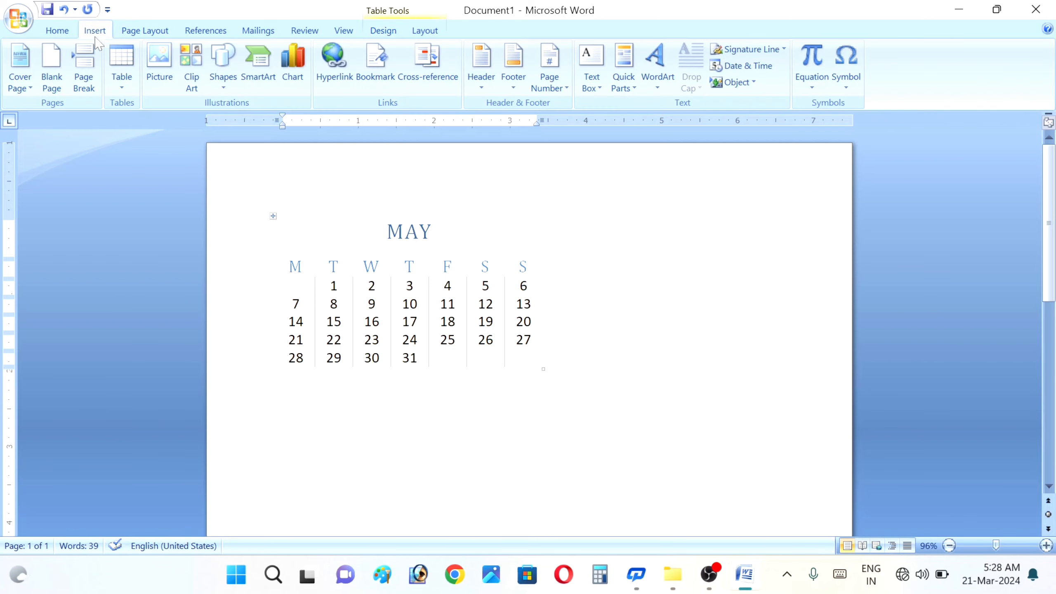
pyautogui.click(121, 70)
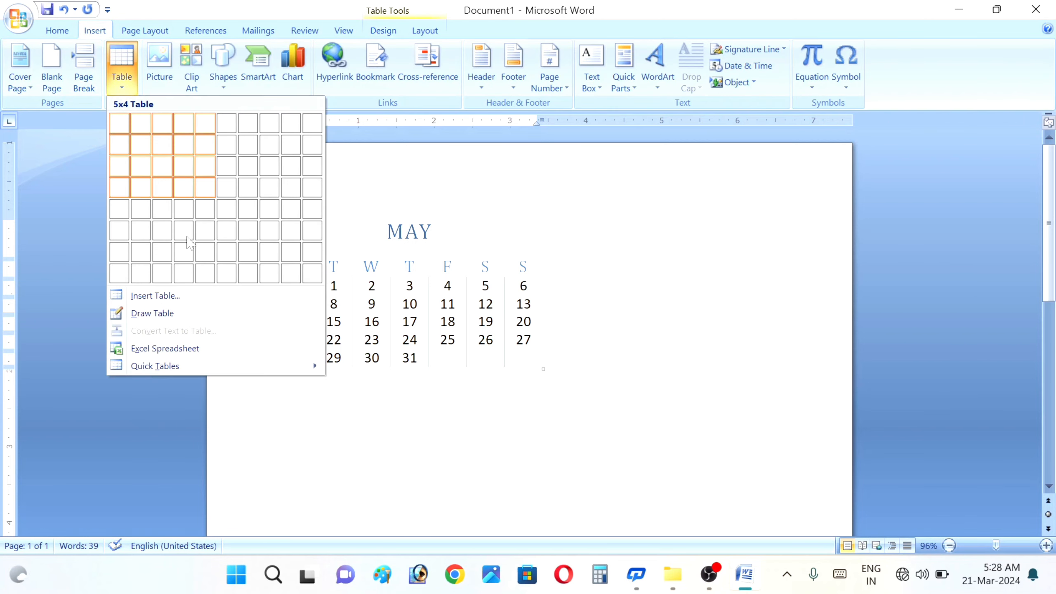
pyautogui.moveTo(163, 369)
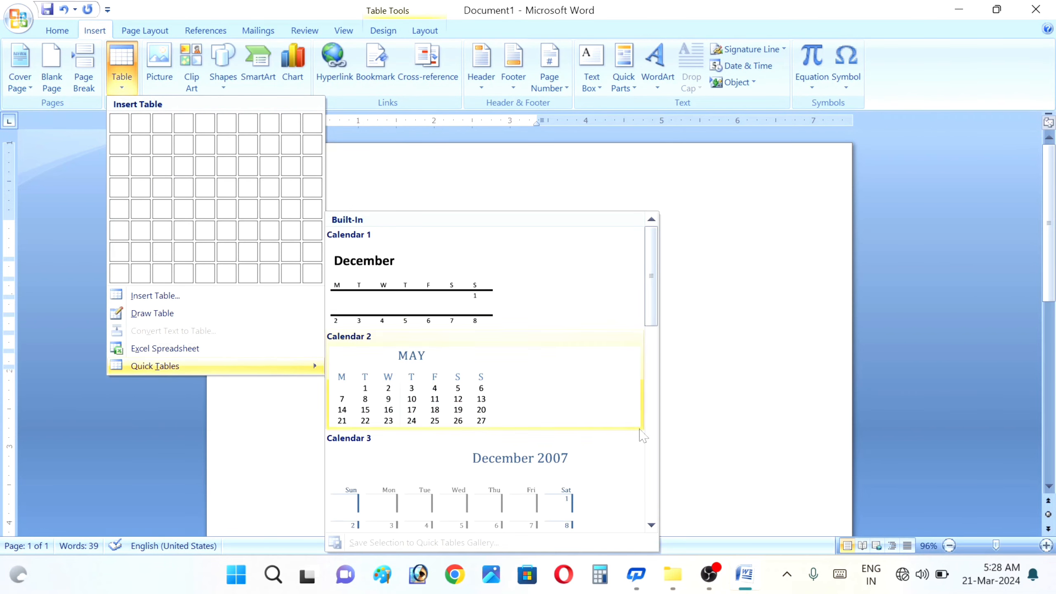
pyautogui.scroll(-3, 541, 354)
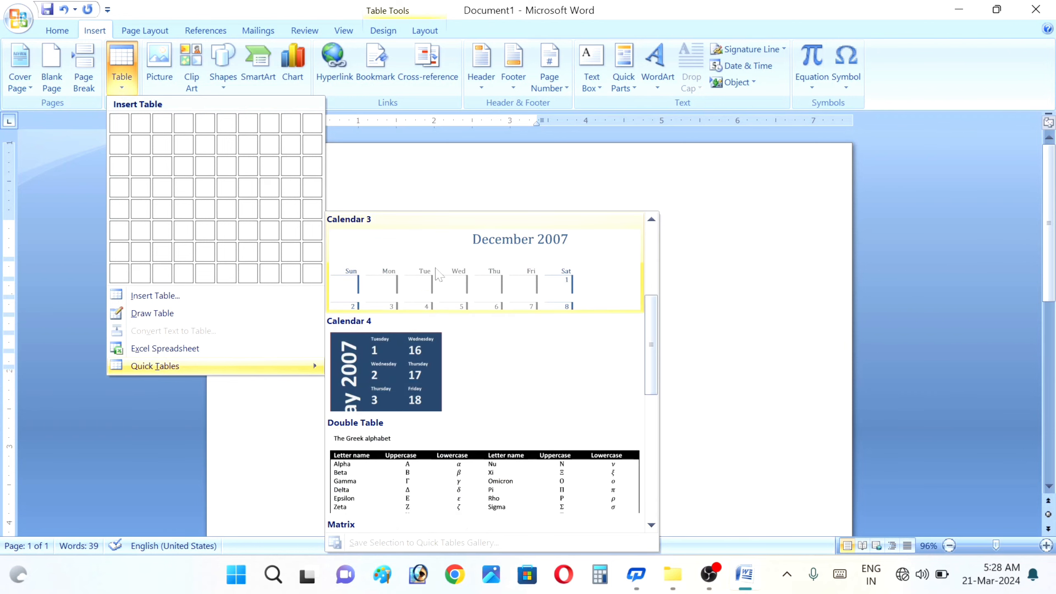
pyautogui.click(384, 386)
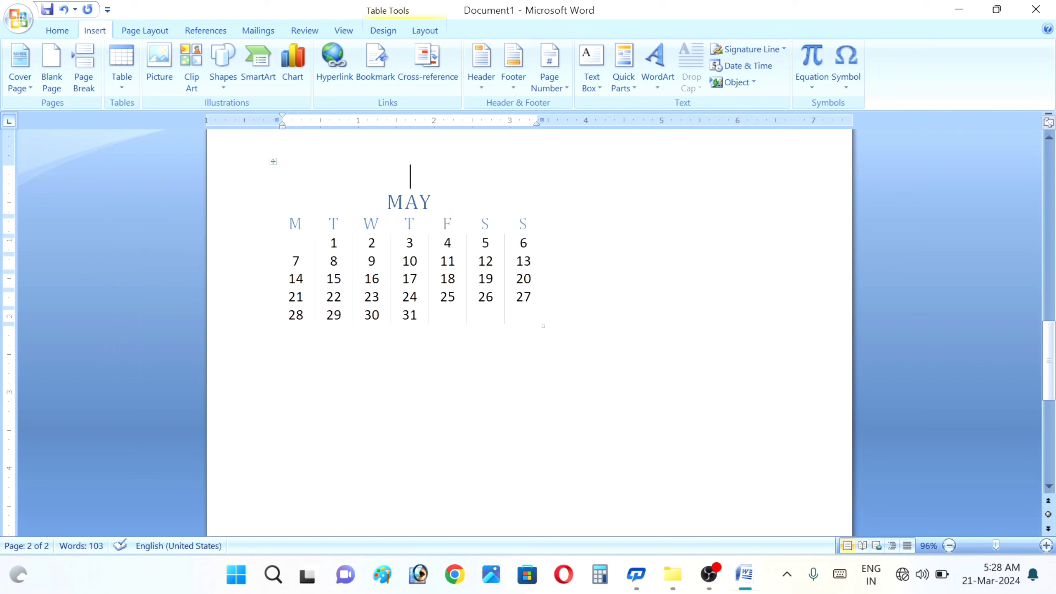
pyautogui.click(121, 83)
# - Insert an empty table of 10 columns and 4 rows from the Table grid
pyautogui.moveTo(175, 367)
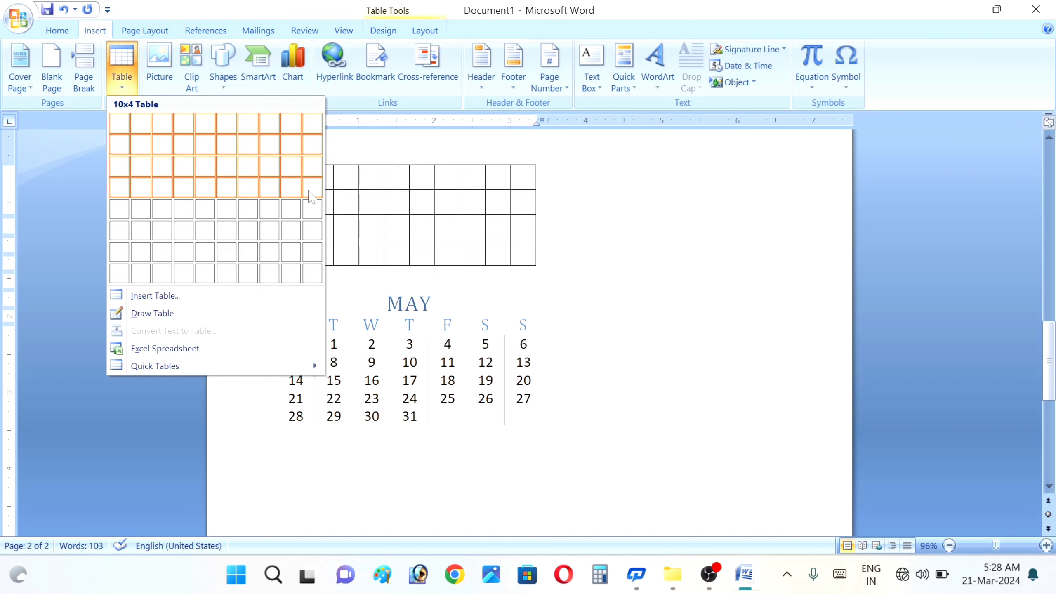
pyautogui.click(311, 195)
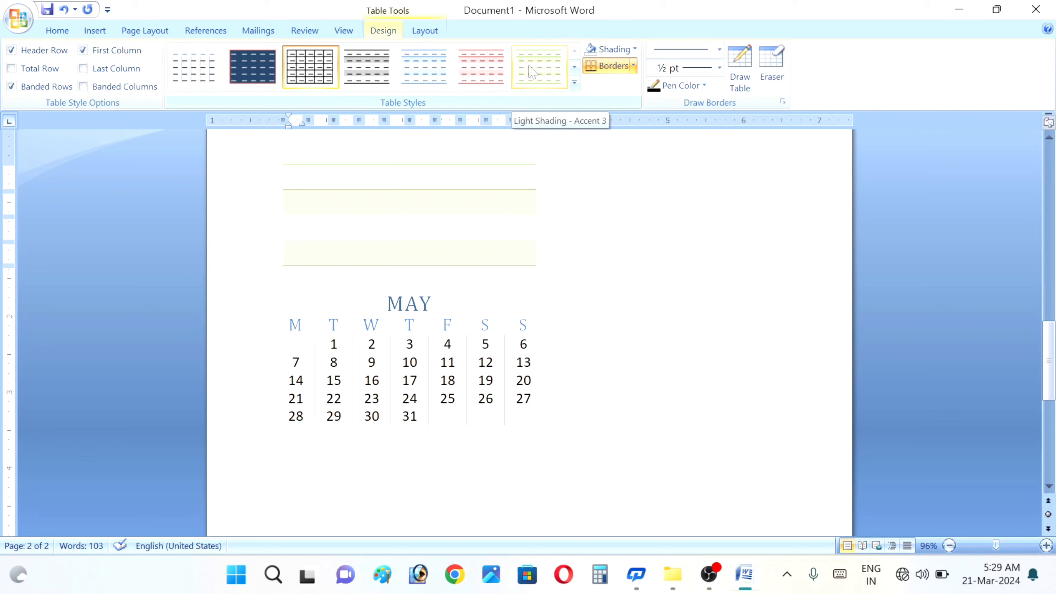
# - Type 'JHGH GGJG GJ G GHJGG GHJG' into the header row and apply Light List - Accent 3
pyautogui.click(533, 71)
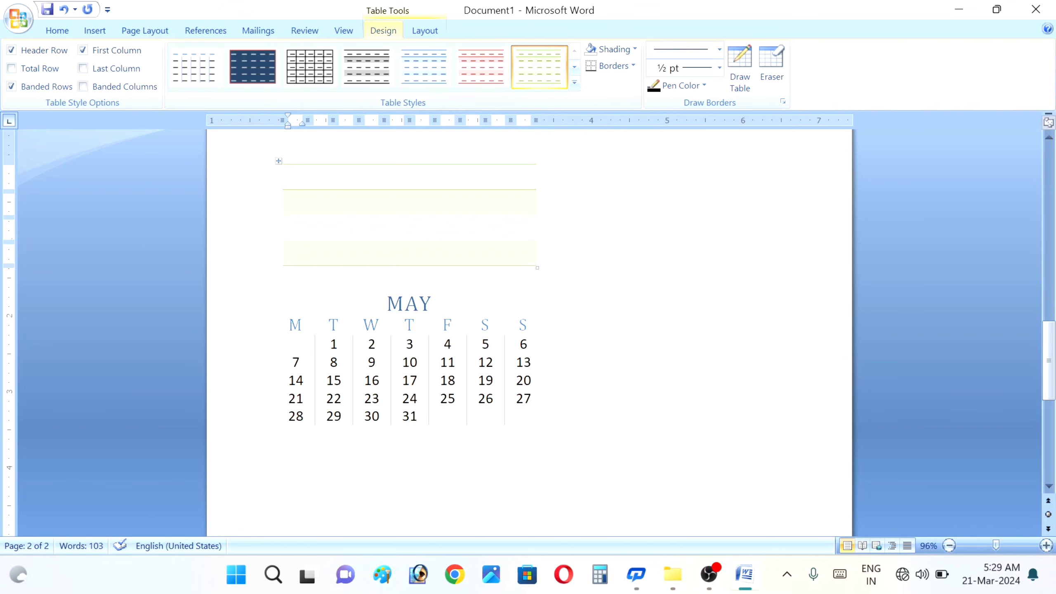
pyautogui.write('JHGH')
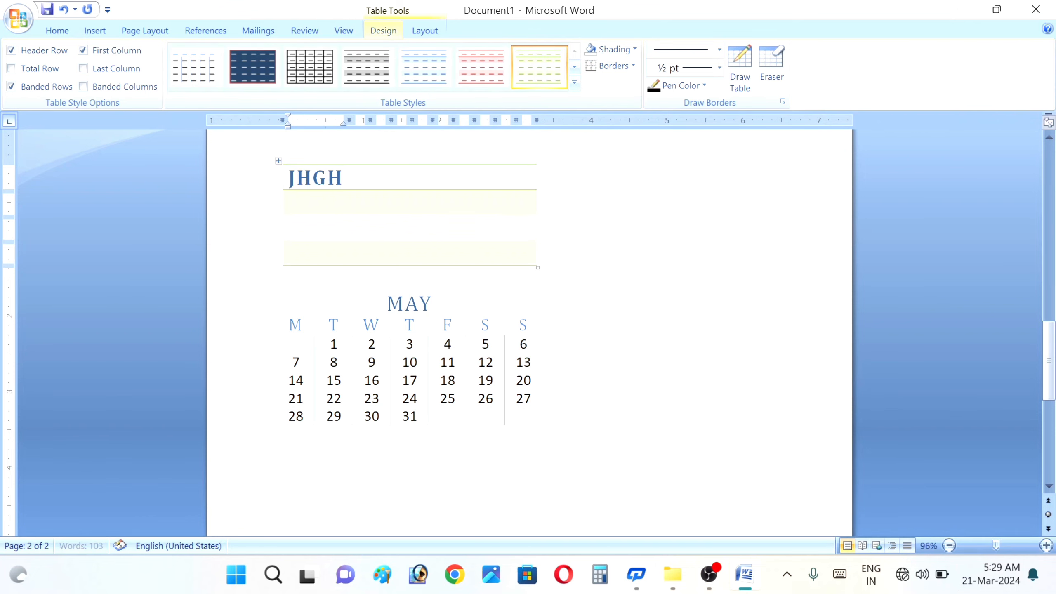
pyautogui.write(' GGJG ')
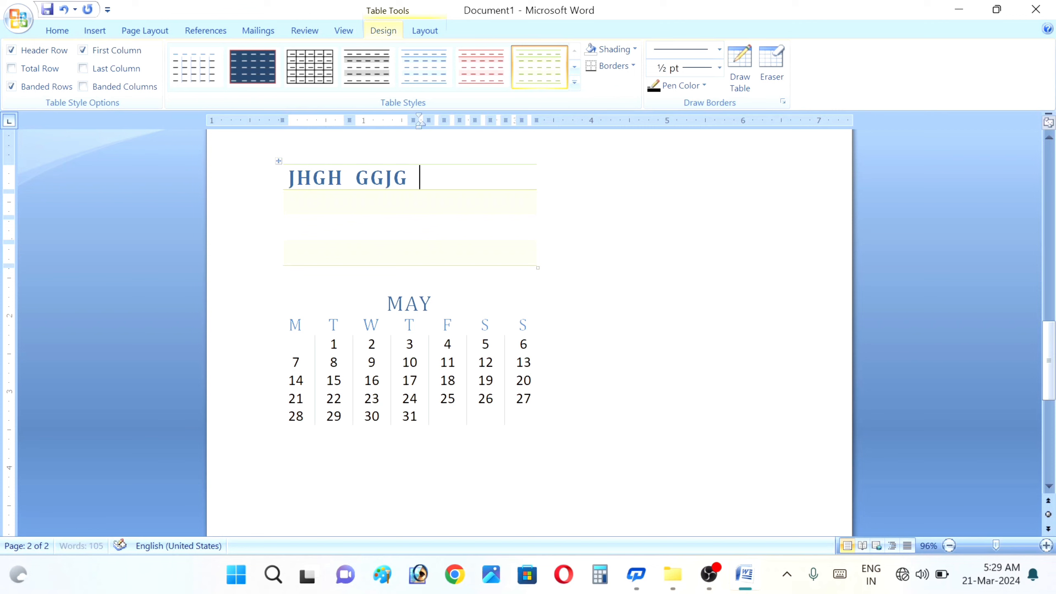
pyautogui.write('GJ G GHJGG GHJG')
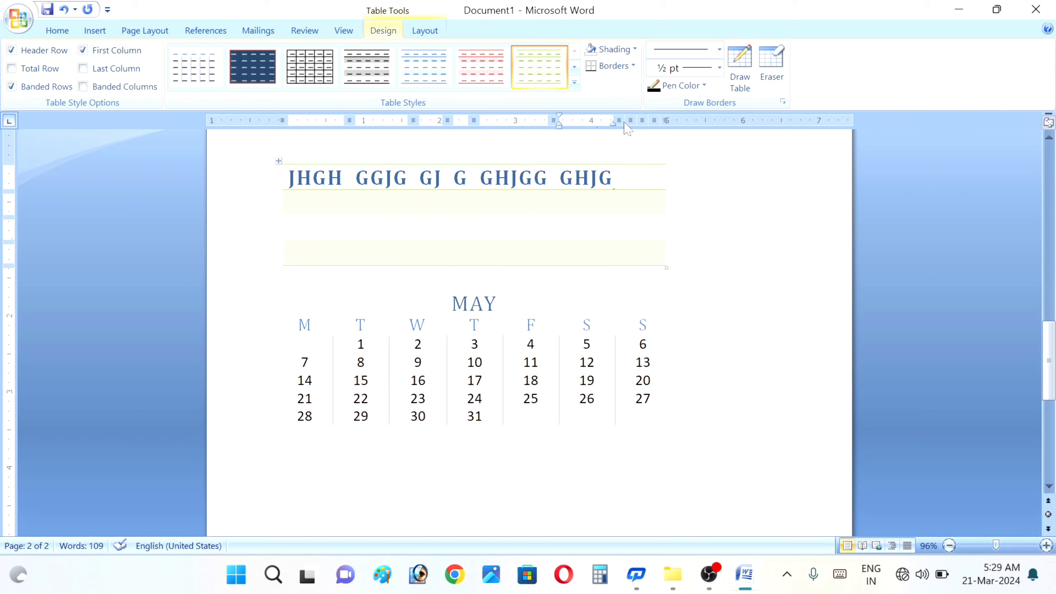
pyautogui.click(574, 67)
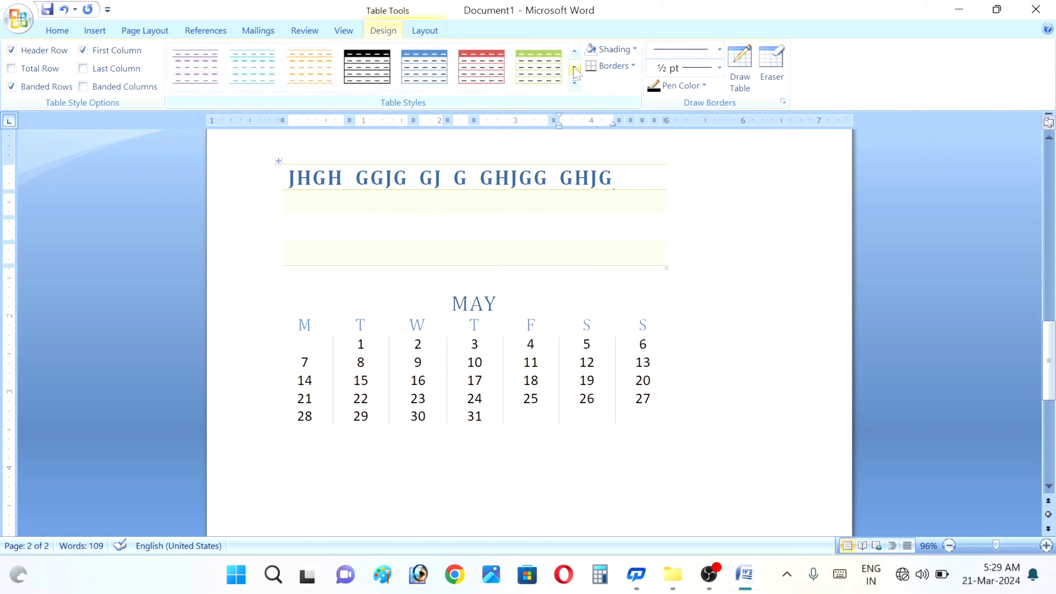
pyautogui.click(482, 66)
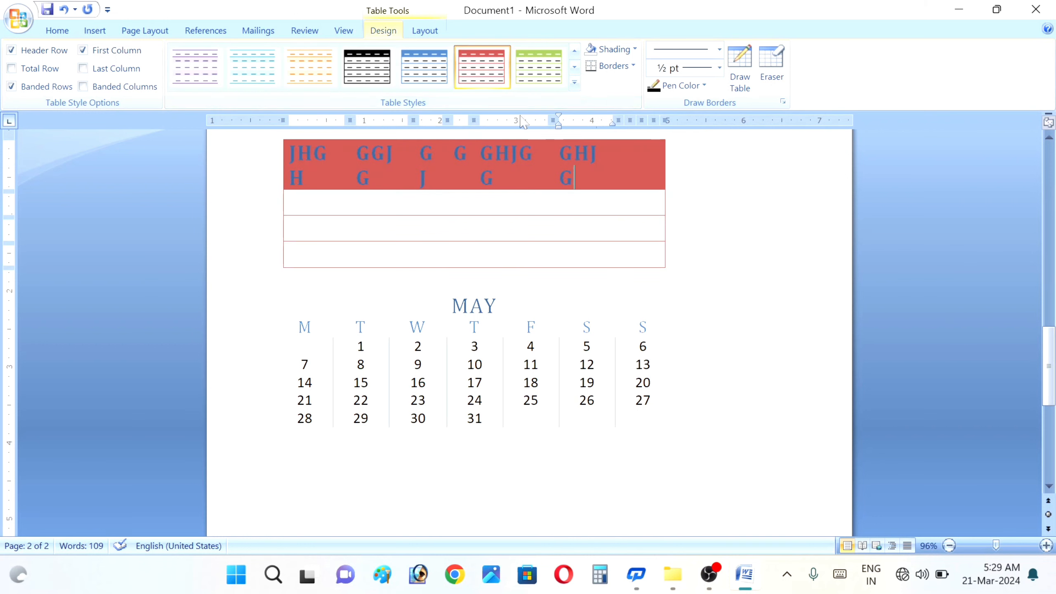
pyautogui.click(414, 190)
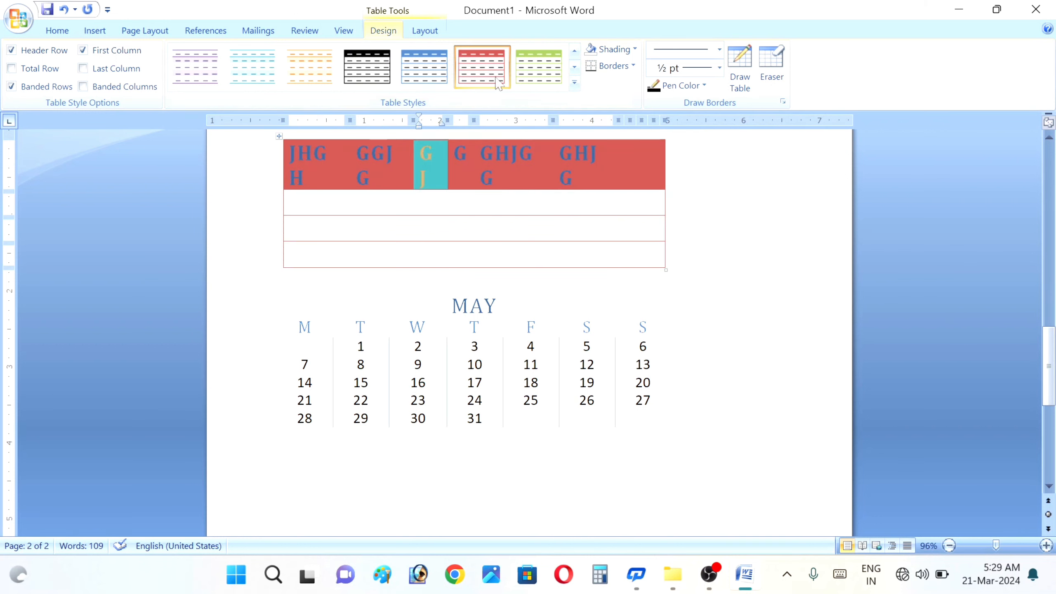
pyautogui.click(533, 79)
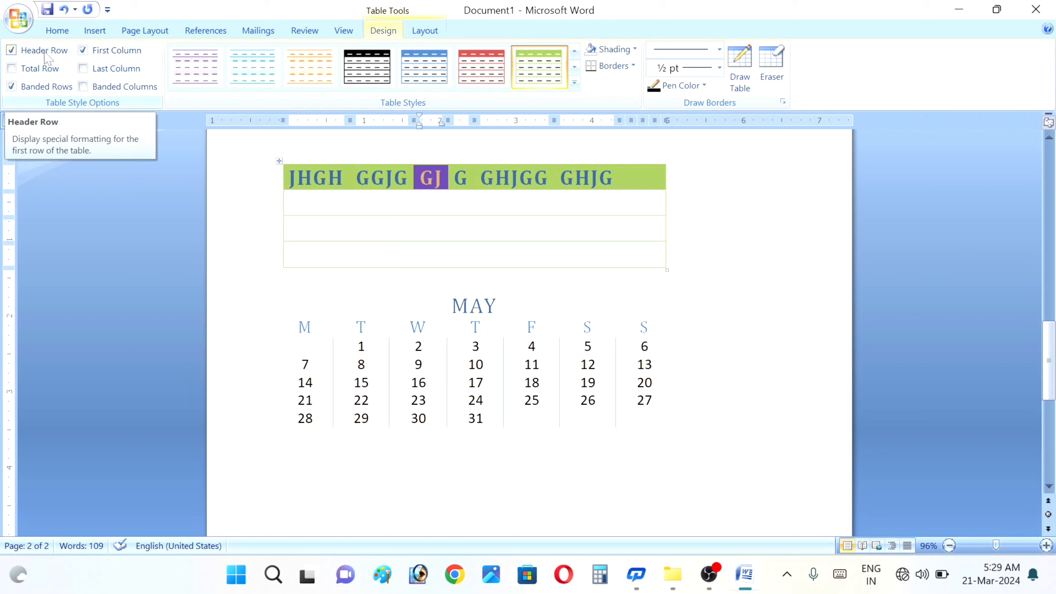
# - Keep Header Row on, enable Total Row, and switch Banded Rows off in Table Style Options
pyautogui.click(12, 51)
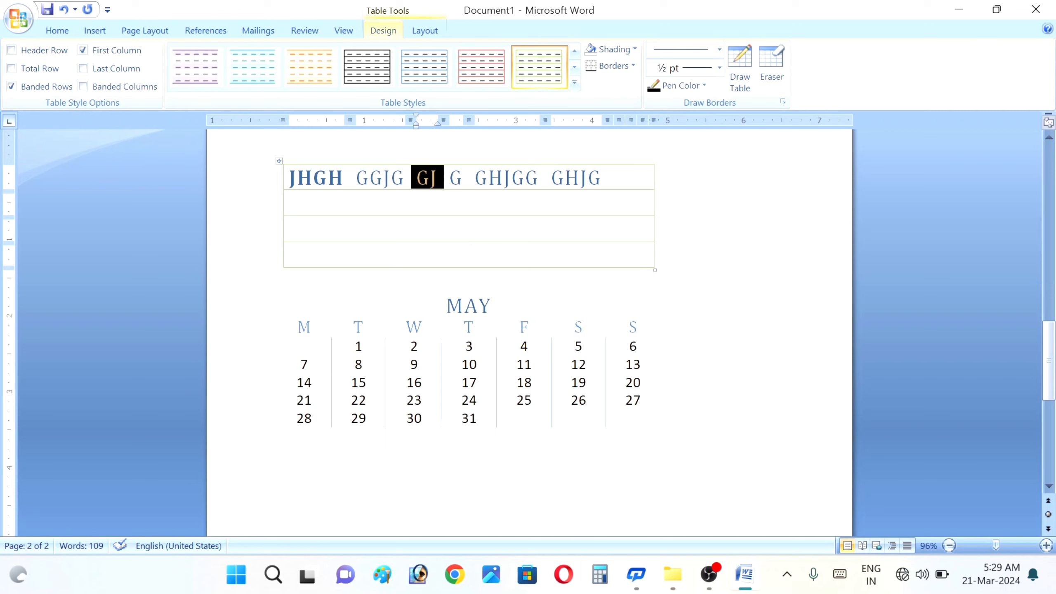
pyautogui.click(11, 50)
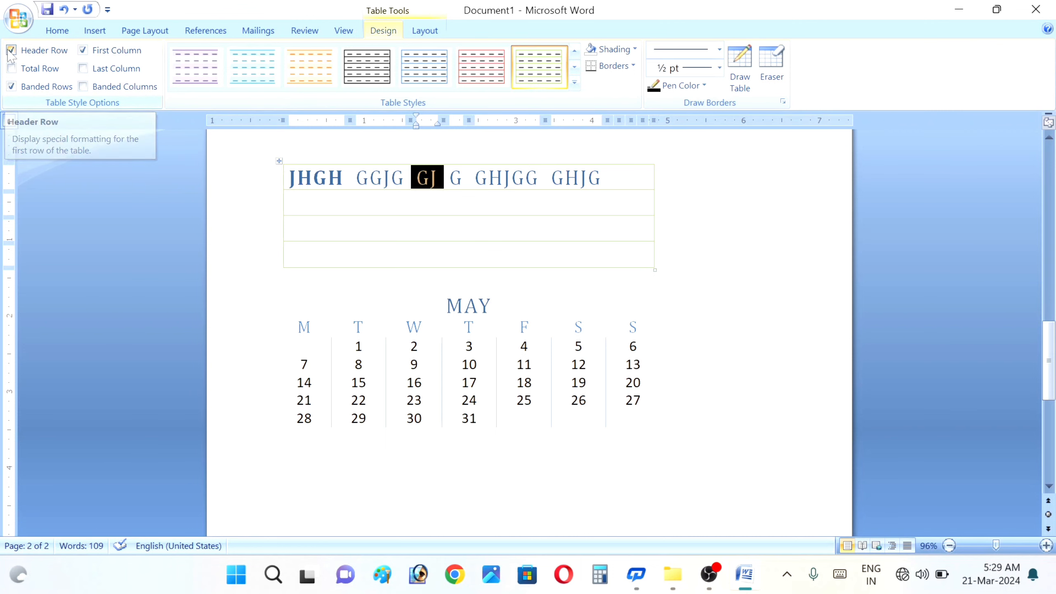
pyautogui.click(11, 51)
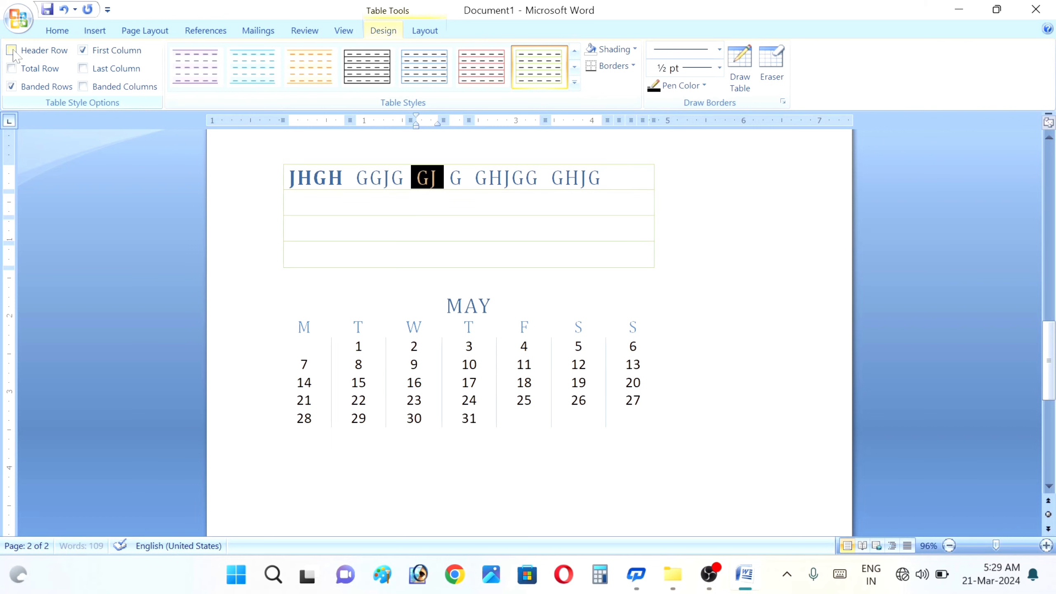
pyautogui.click(12, 53)
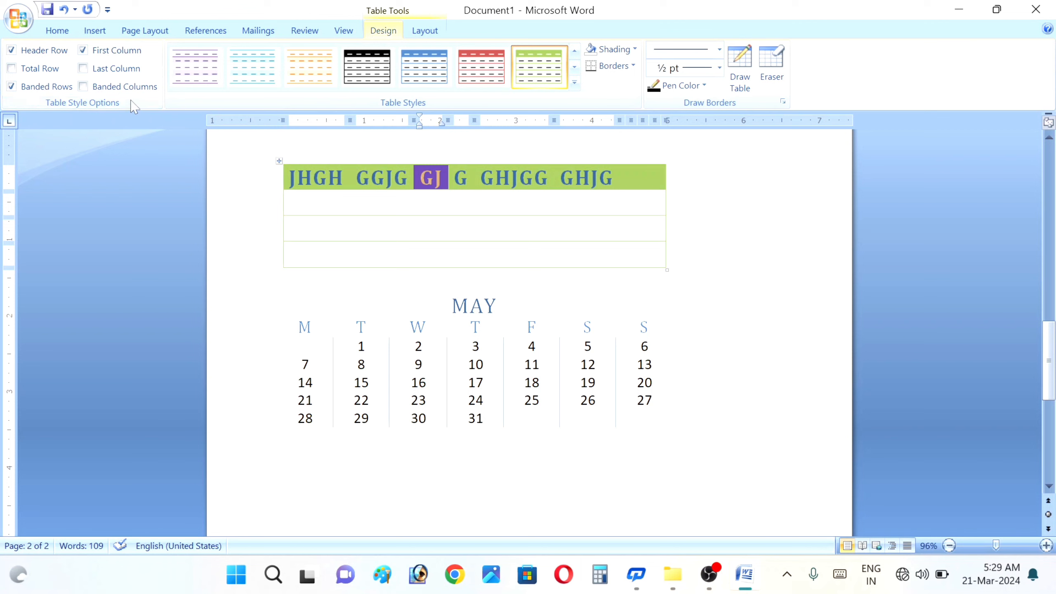
pyautogui.click(11, 69)
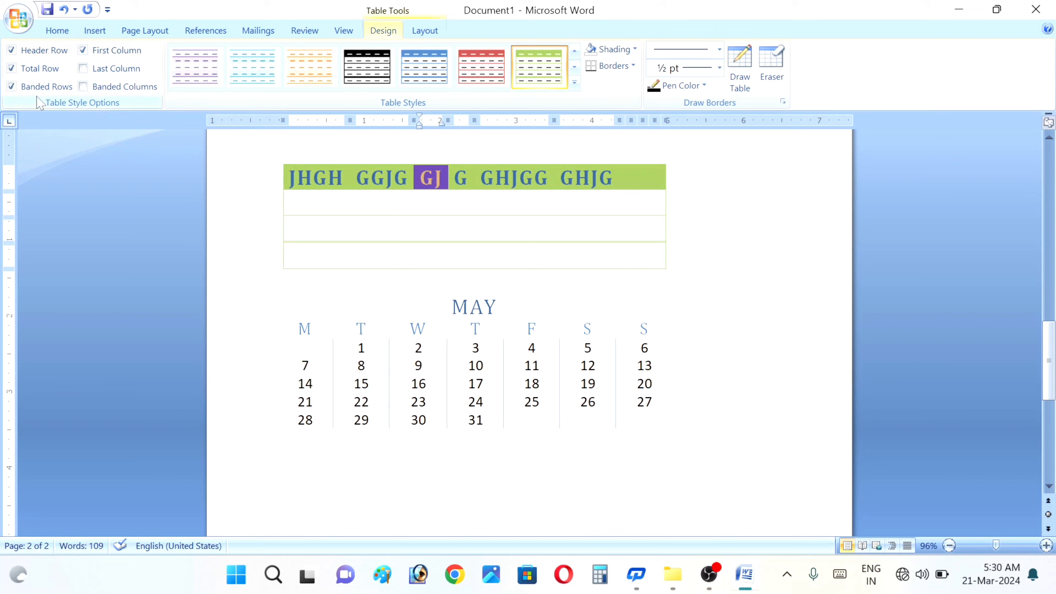
pyautogui.click(11, 87)
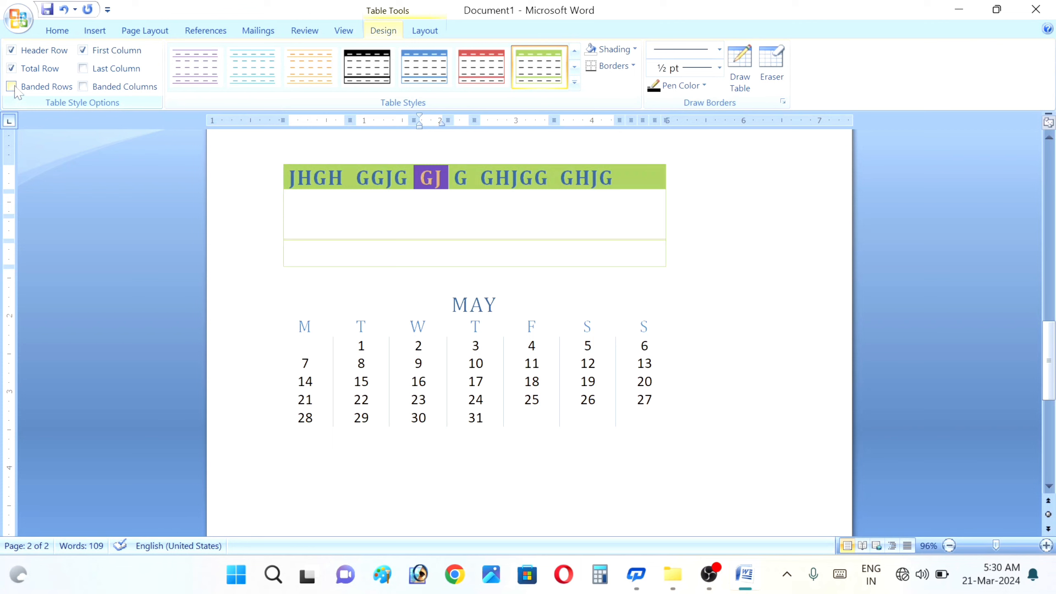
pyautogui.click(11, 87)
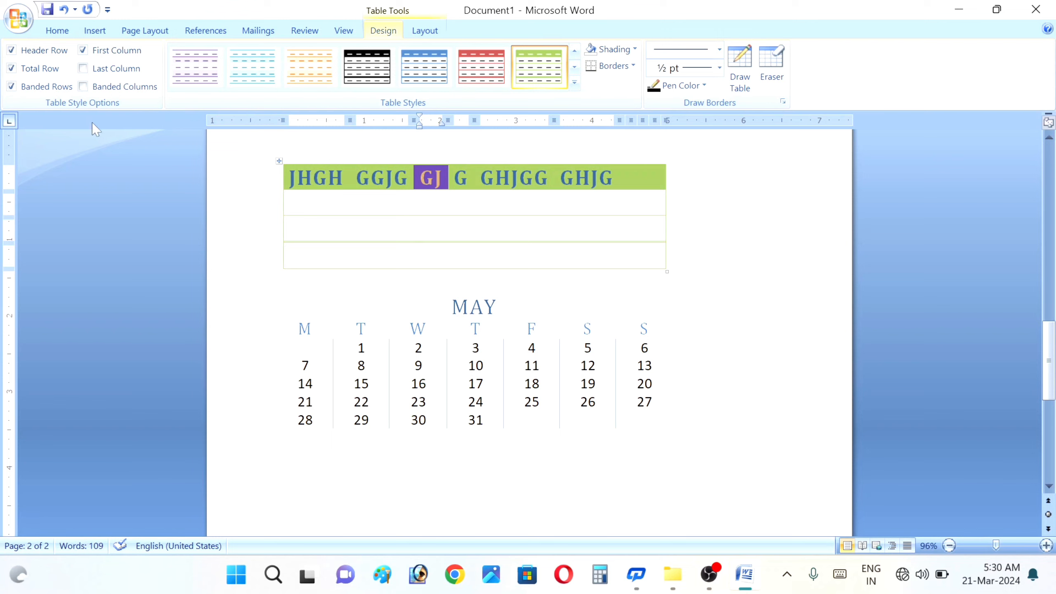
pyautogui.click(12, 86)
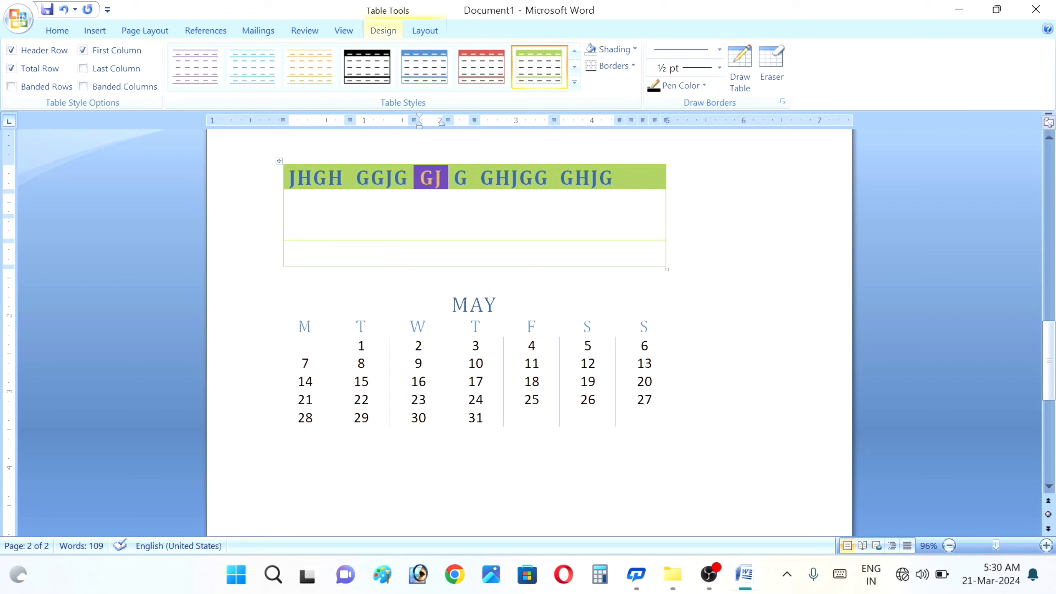
# - Re-enable Banded Rows and switch First Column formatting off
pyautogui.click(12, 86)
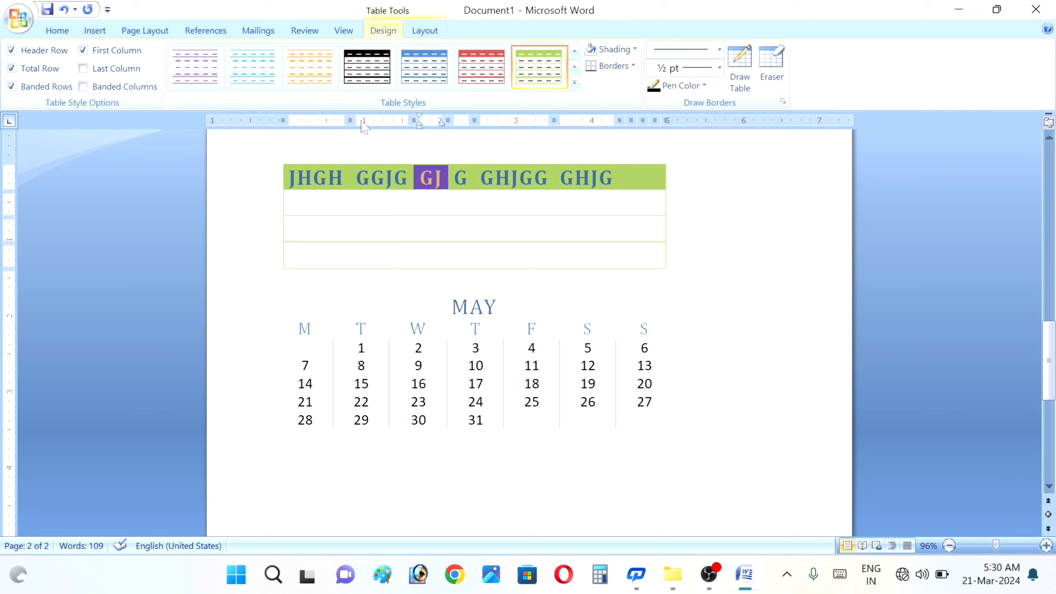
pyautogui.click(314, 178)
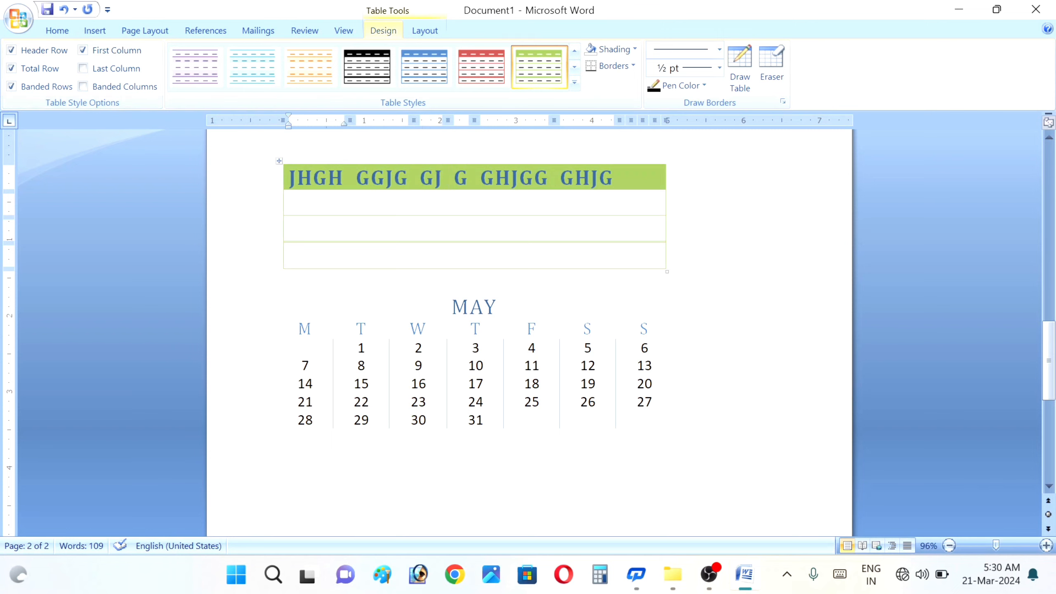
pyautogui.click(335, 160)
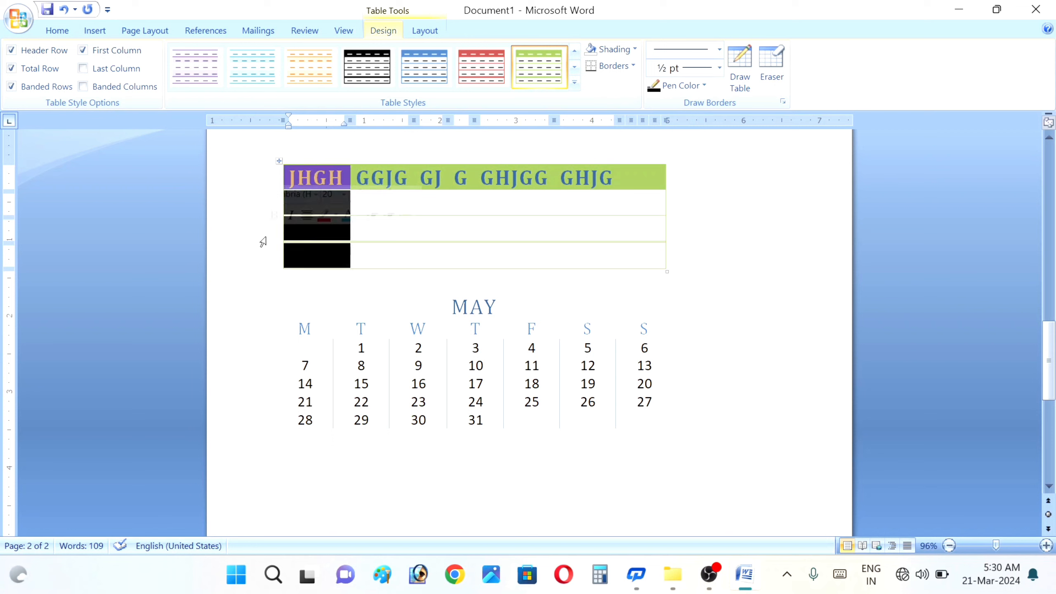
pyautogui.click(83, 50)
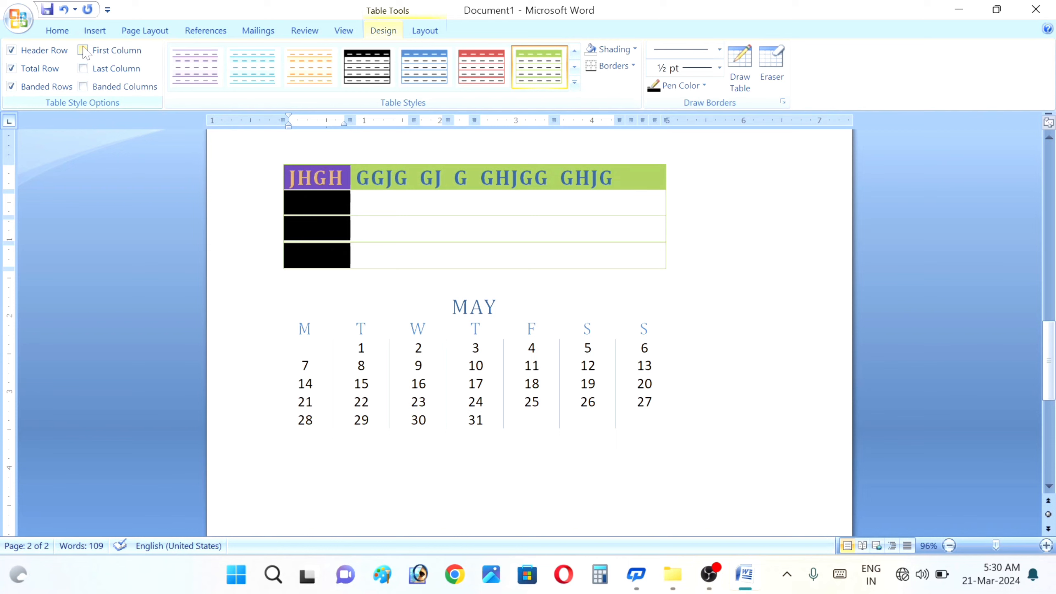
# - Turn First Column formatting back on and add Last Column formatting
pyautogui.click(420, 229)
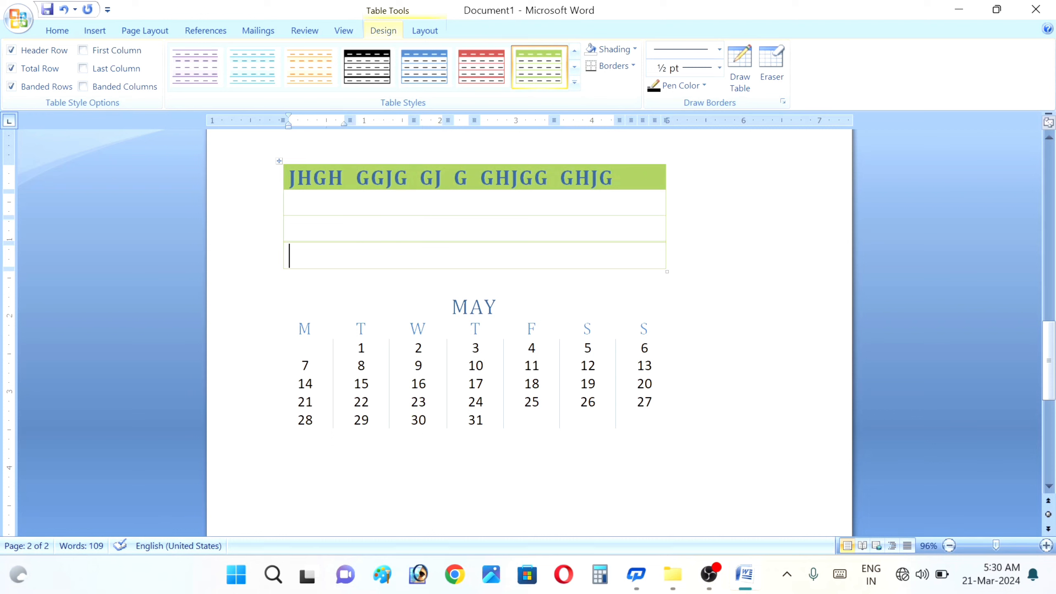
pyautogui.hotkey('shift', 'Up')
pyautogui.hotkey('shift', 'Up')
pyautogui.hotkey('shift', 'Up')
pyautogui.click(83, 50)
pyautogui.click(356, 228)
pyautogui.click(85, 68)
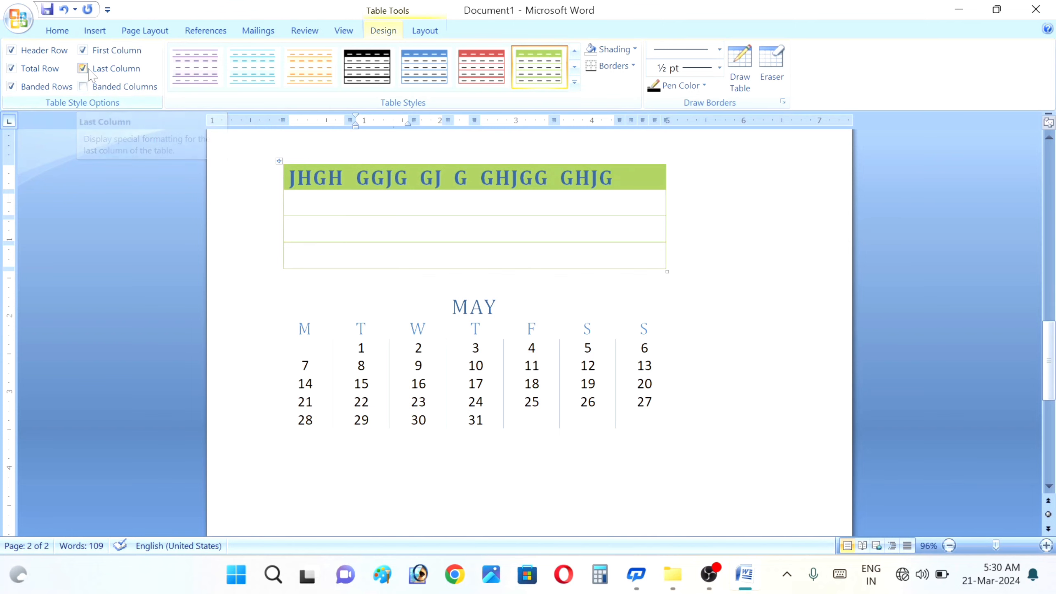
# - Type GYG, JGJG and JGG into the empty right-hand cells of the table's body rows
pyautogui.moveTo(358, 229); pyautogui.dragTo(637, 200)
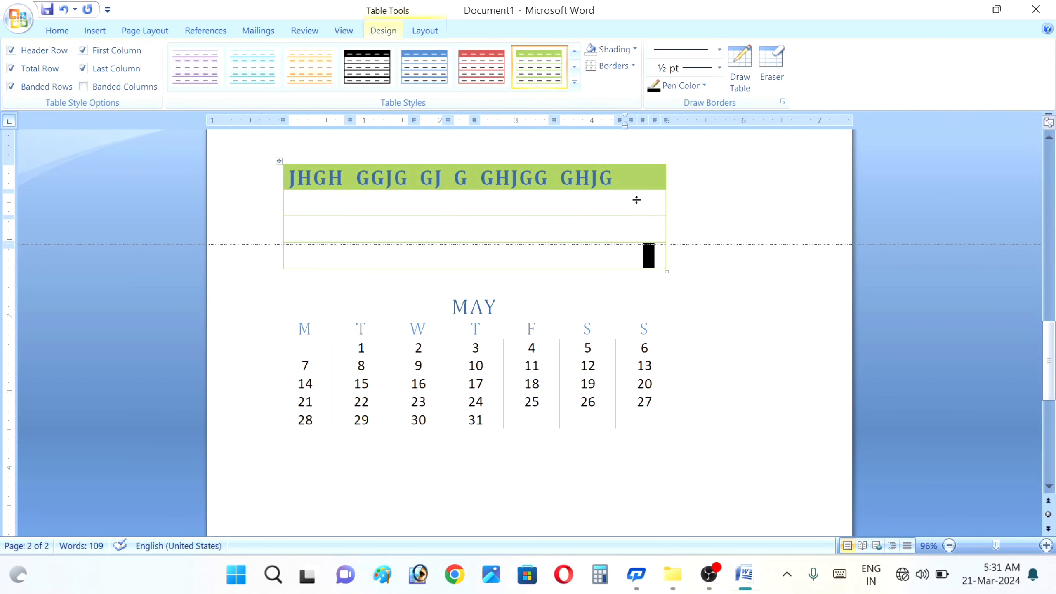
pyautogui.click(636, 200)
pyautogui.write('GYG')
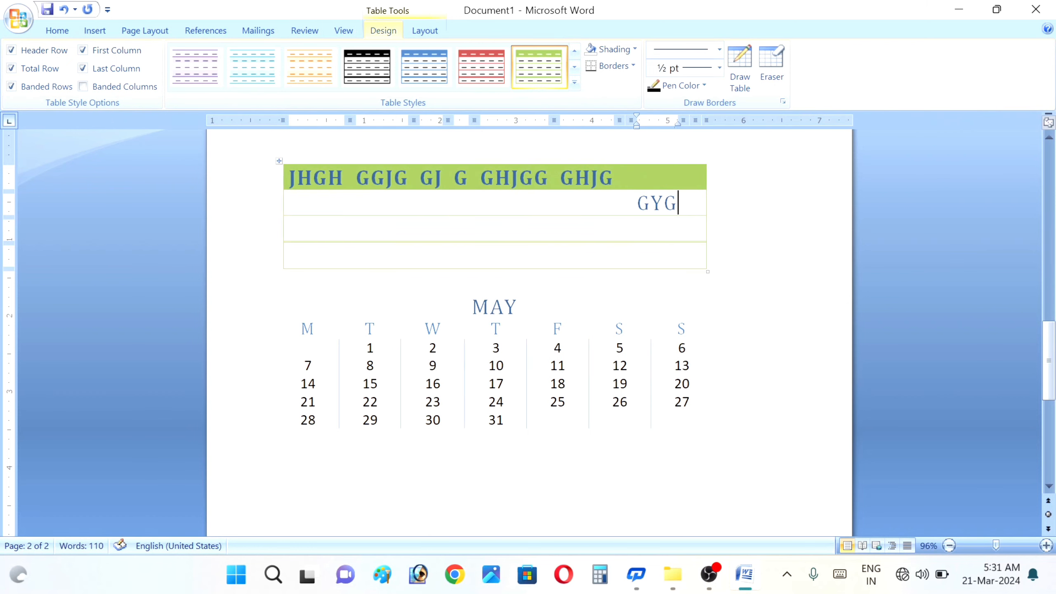
pyautogui.click(638, 229)
pyautogui.write('JGJG')
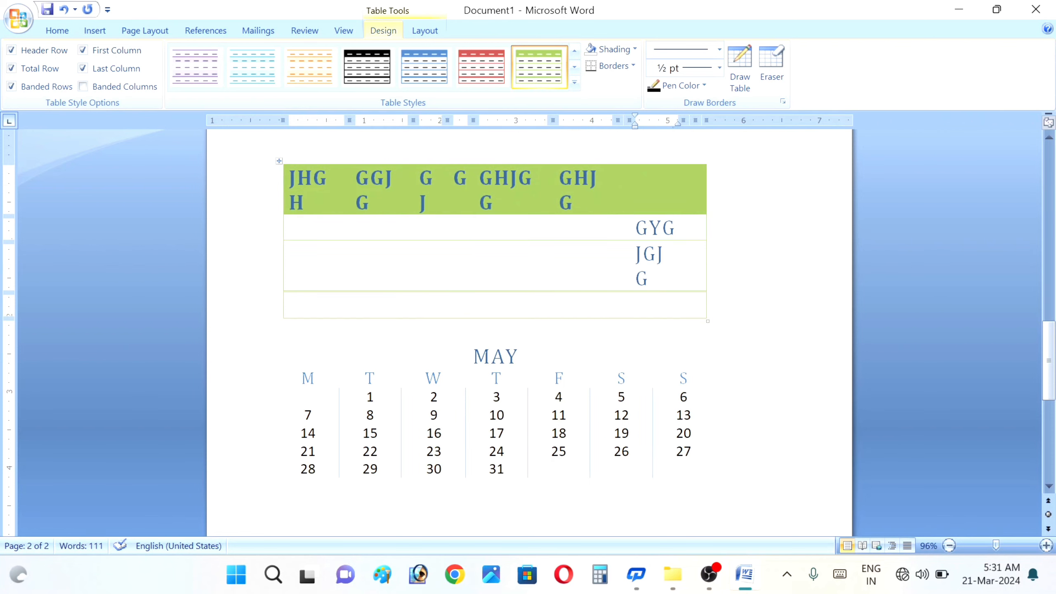
pyautogui.click(640, 304)
pyautogui.write('JGG')
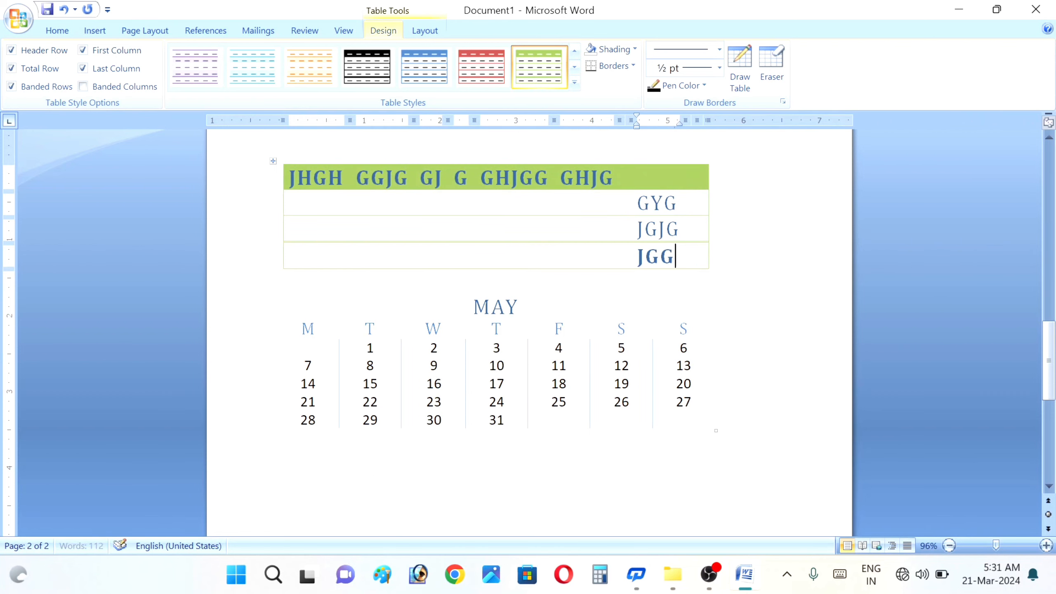
# - Resize the table's right-hand column and switch on Banded Columns for the table
pyautogui.moveTo(695, 201); pyautogui.dragTo(661, 217)
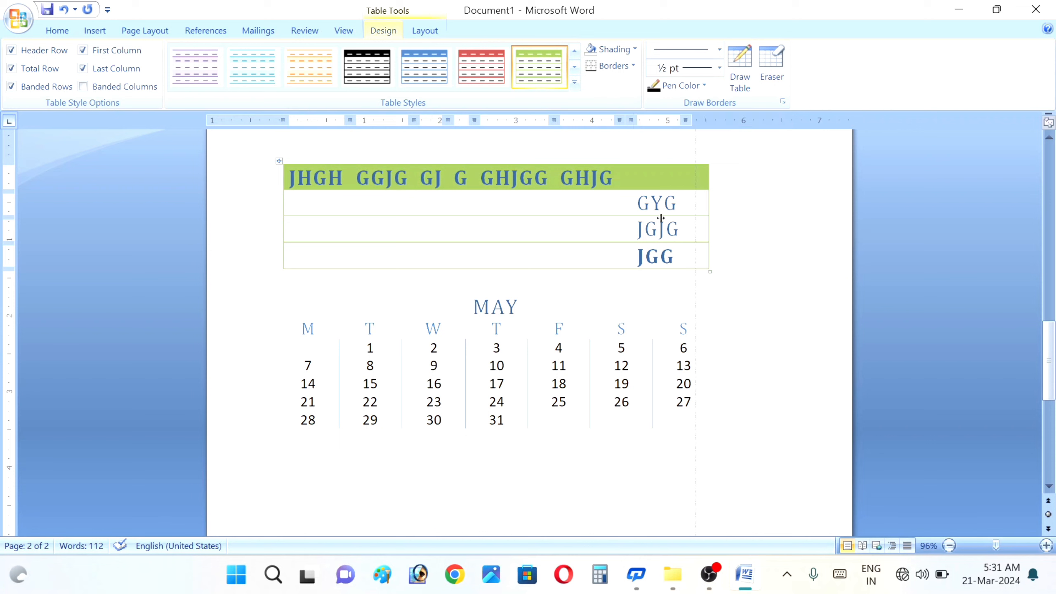
pyautogui.hotkey('shift', 'Up')
pyautogui.hotkey('shift', 'Up')
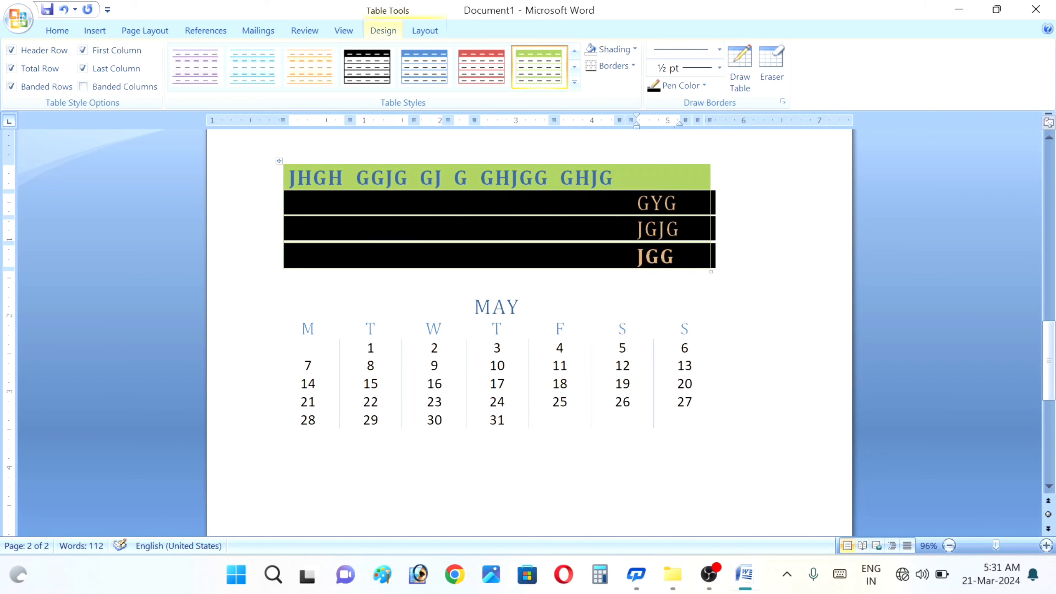
pyautogui.click(712, 202)
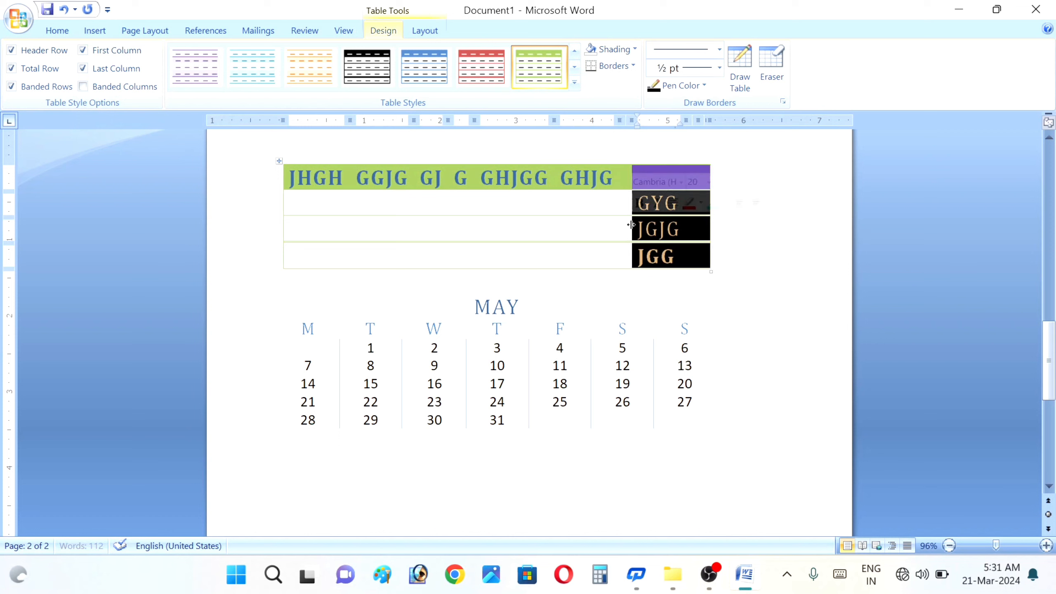
pyautogui.click(560, 202)
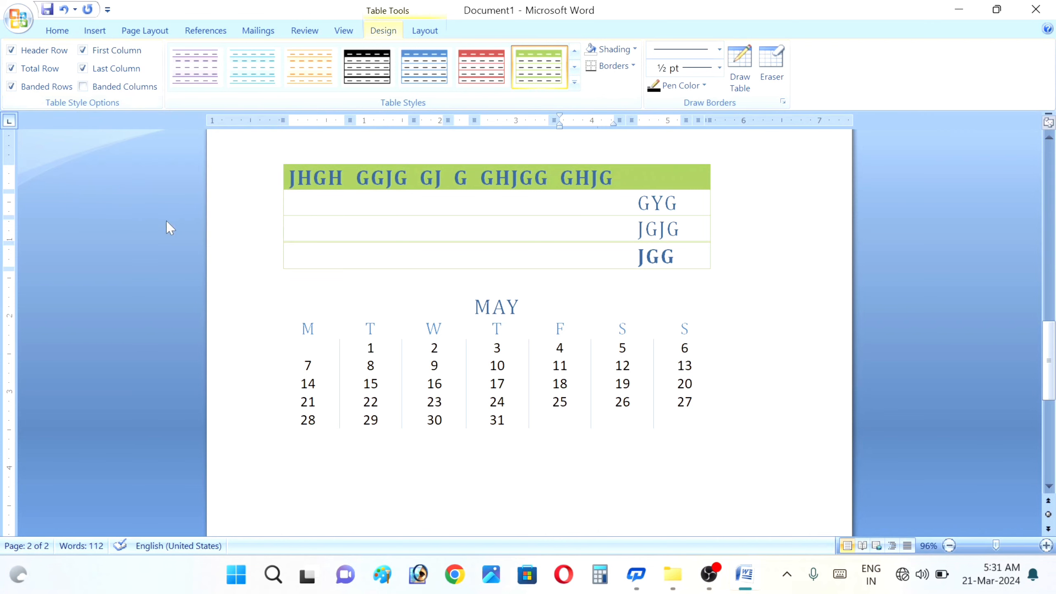
pyautogui.click(84, 87)
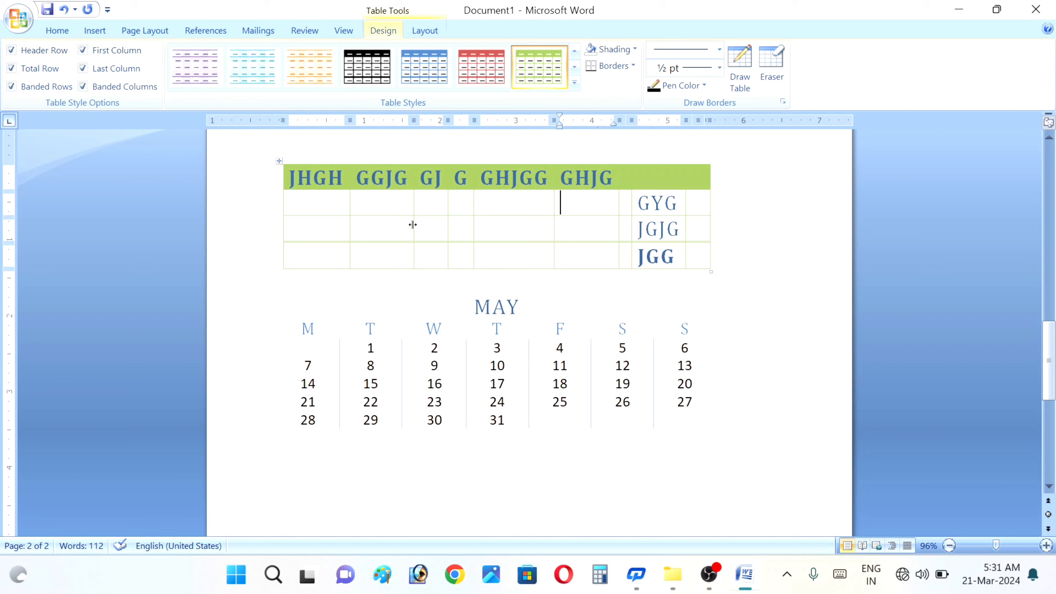
# - Enter AWA, AS, AS and SA in the remaining empty cells, keeping Banded Columns and Last Column on
pyautogui.click(84, 86)
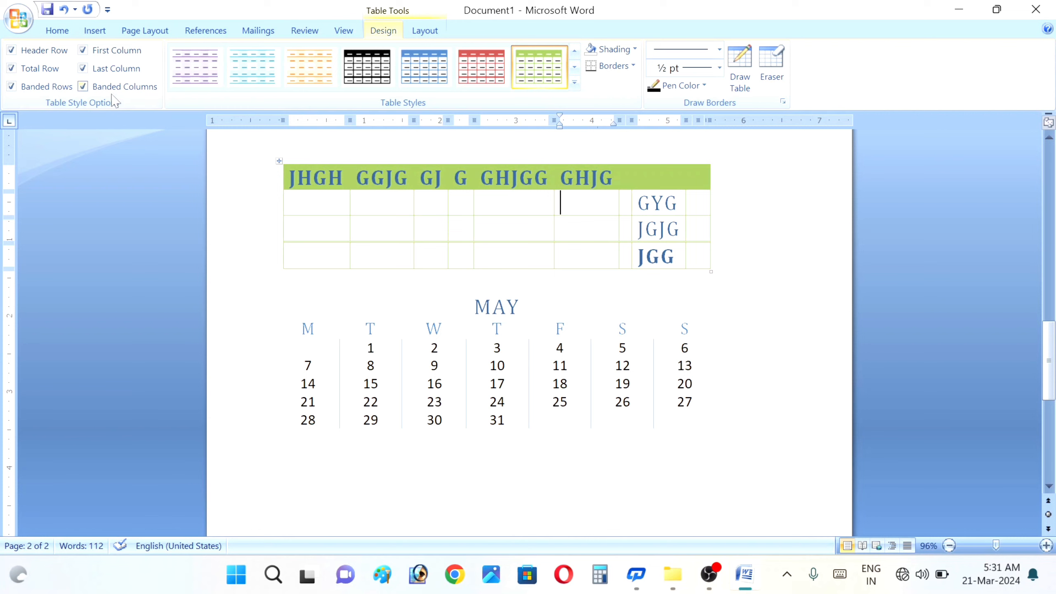
pyautogui.click(84, 86)
pyautogui.write('AWA')
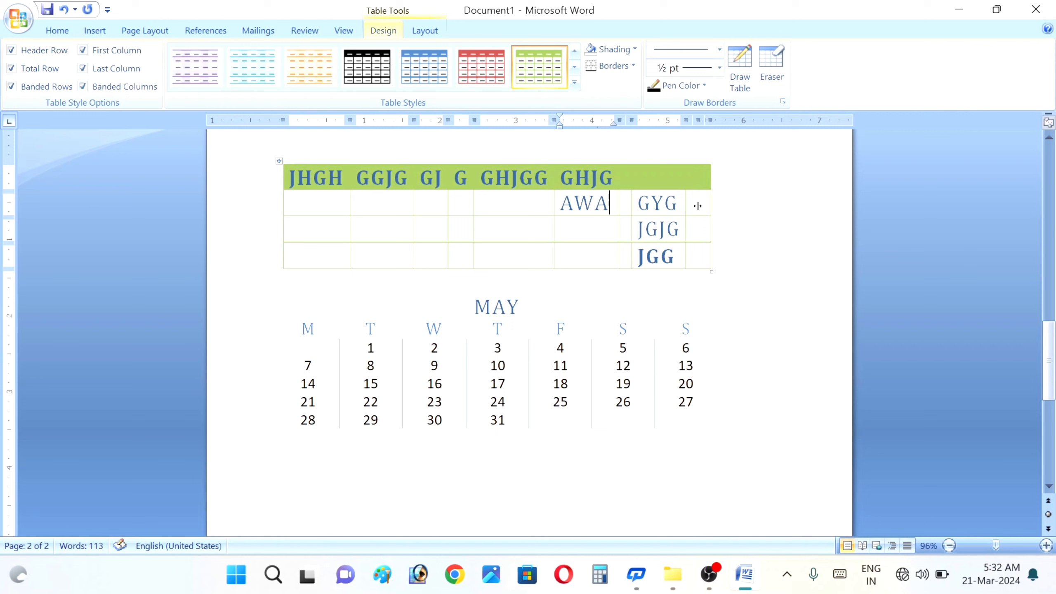
pyautogui.write('AS')
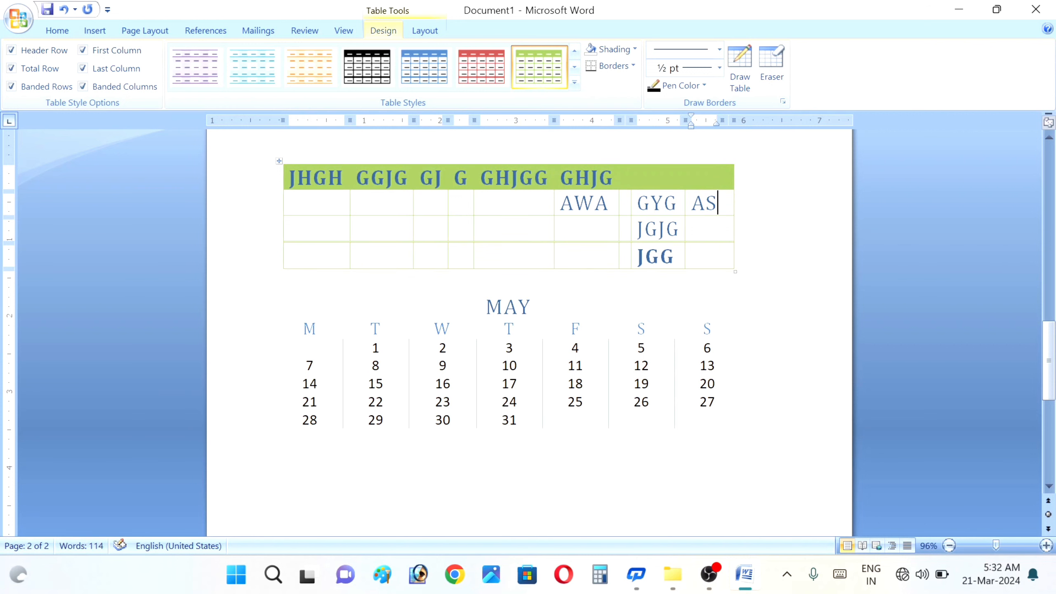
pyautogui.write('AS')
pyautogui.click(694, 256)
pyautogui.write('SA')
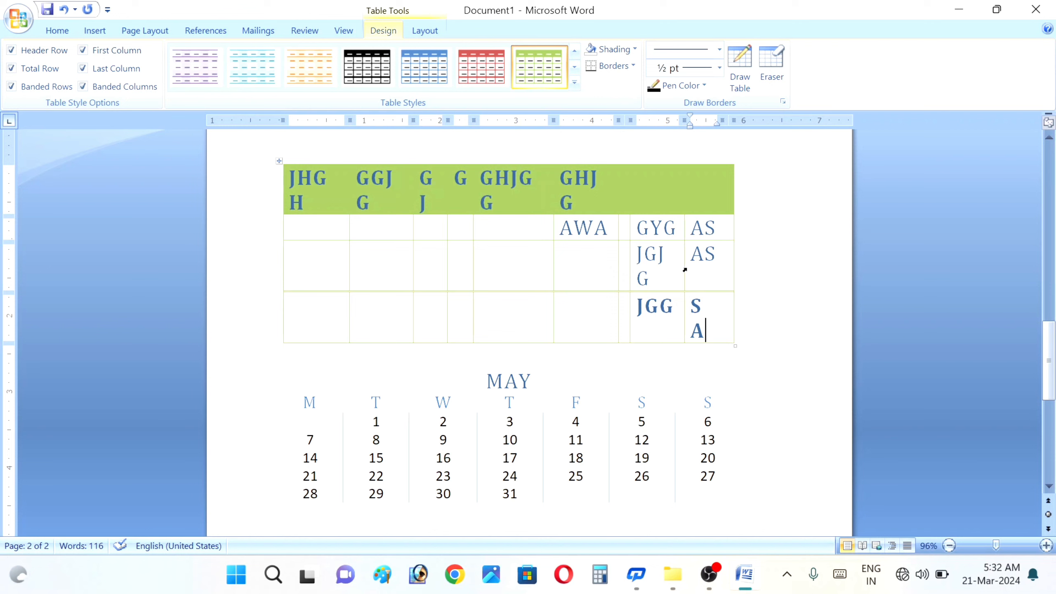
pyautogui.click(84, 71)
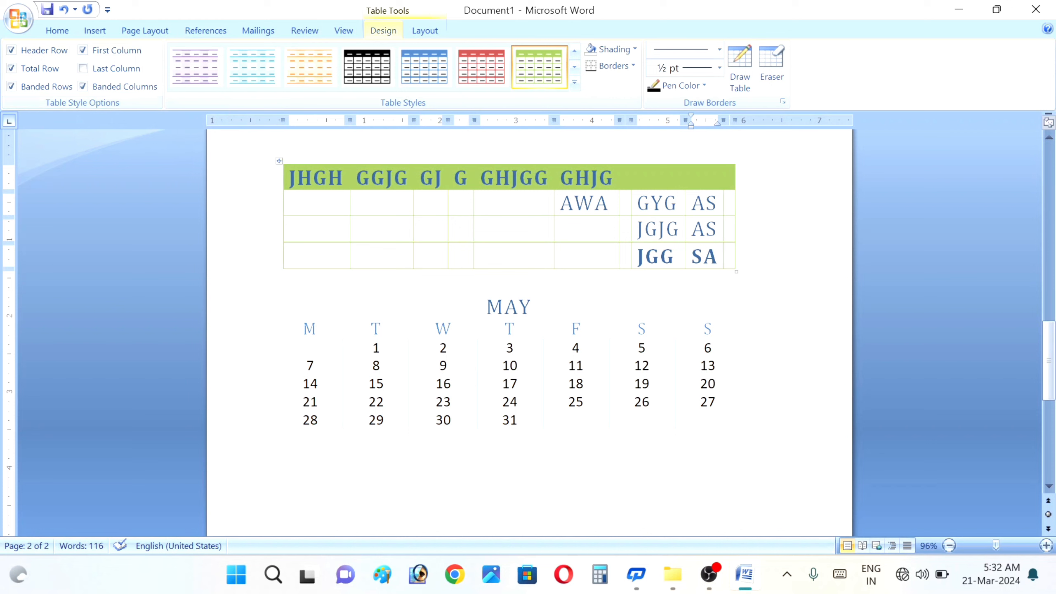
pyautogui.click(84, 69)
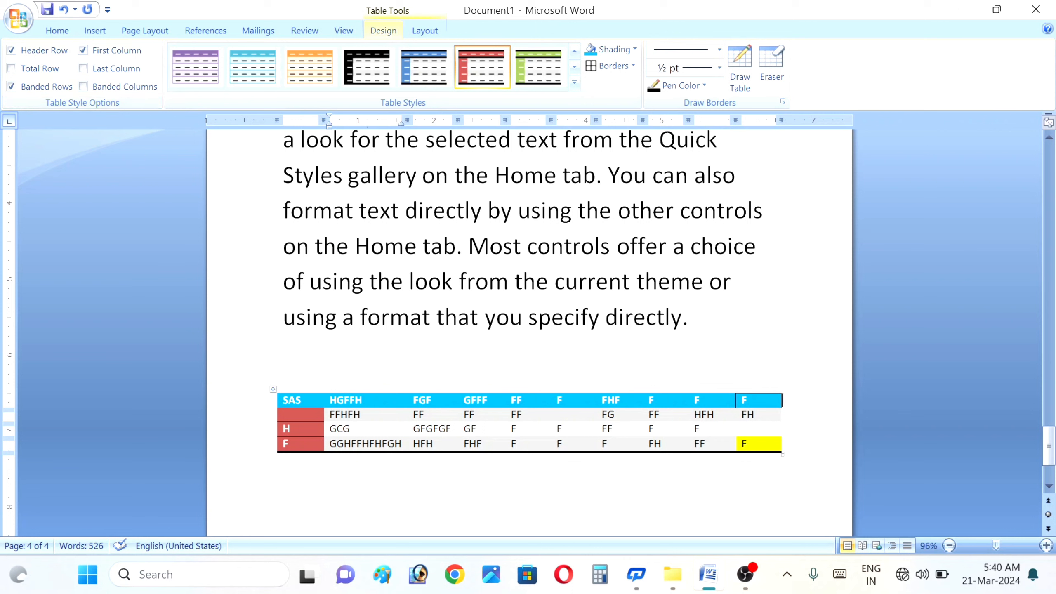
# - Add two blank lines to the last header cell, then preview shading colours on selected columns without applying any
pyautogui.press('Return')
pyautogui.press('Return')
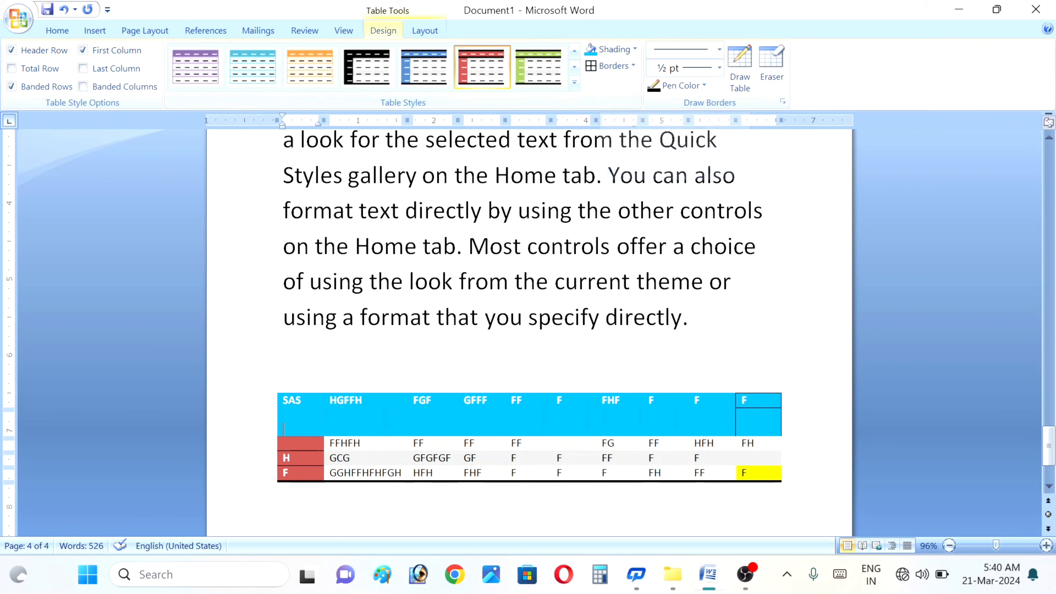
pyautogui.click(289, 391)
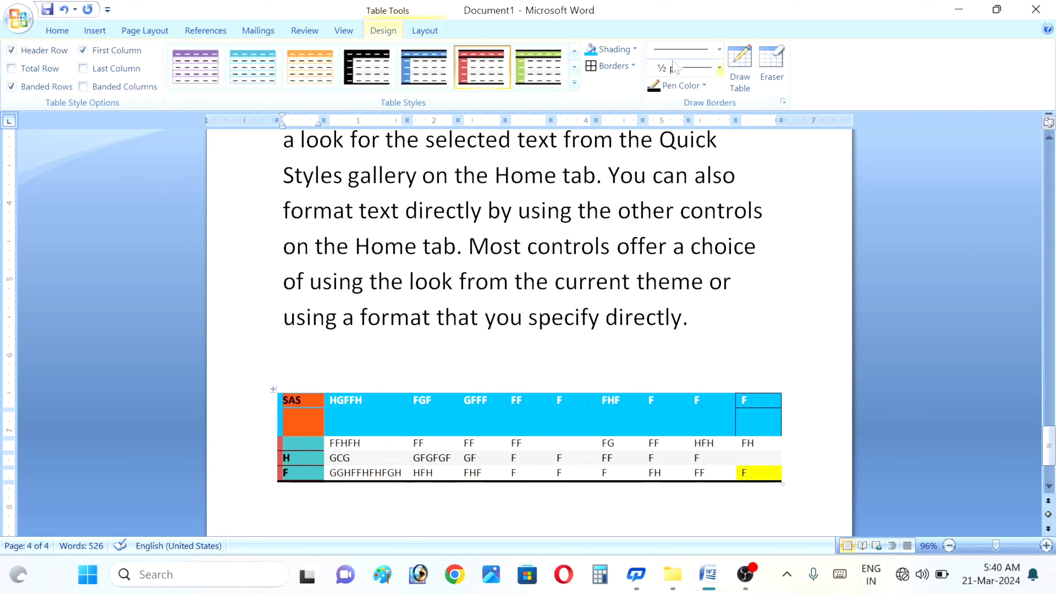
pyautogui.click(635, 49)
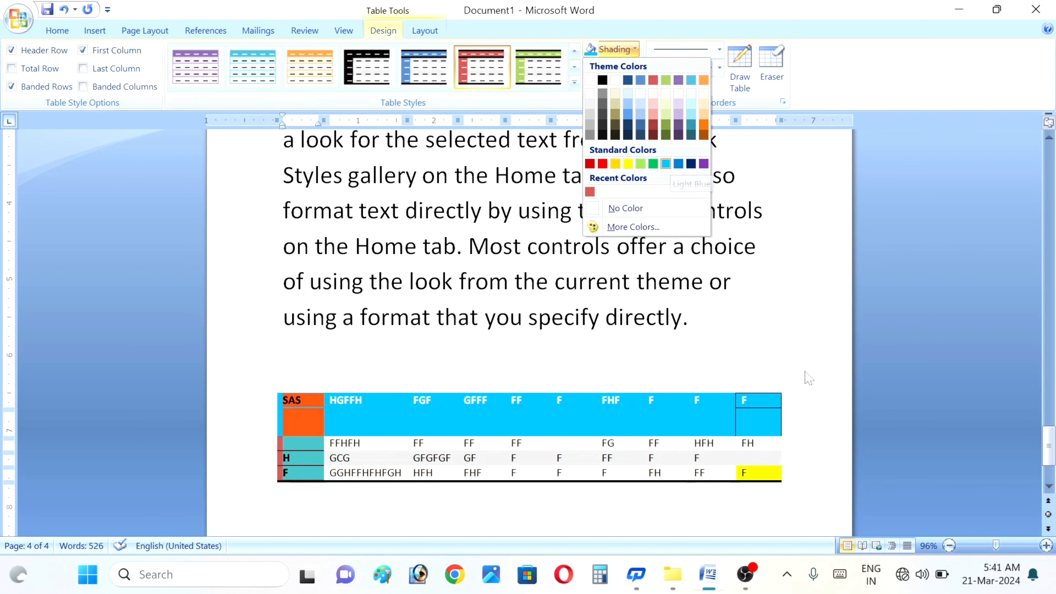
pyautogui.click(663, 372)
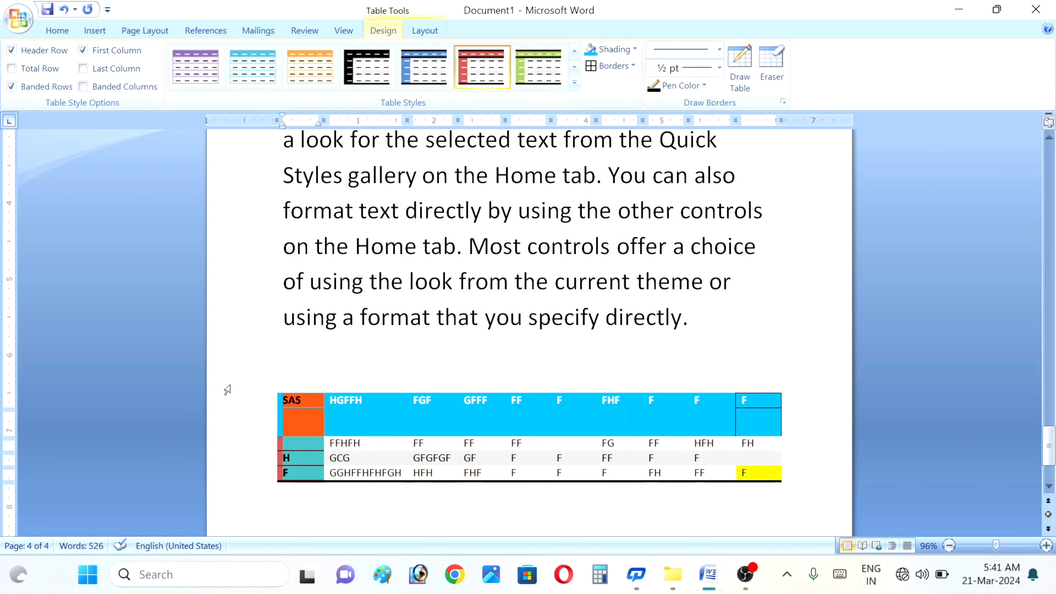
pyautogui.moveTo(332, 390); pyautogui.dragTo(632, 388)
pyautogui.moveTo(767, 384); pyautogui.dragTo(768, 385)
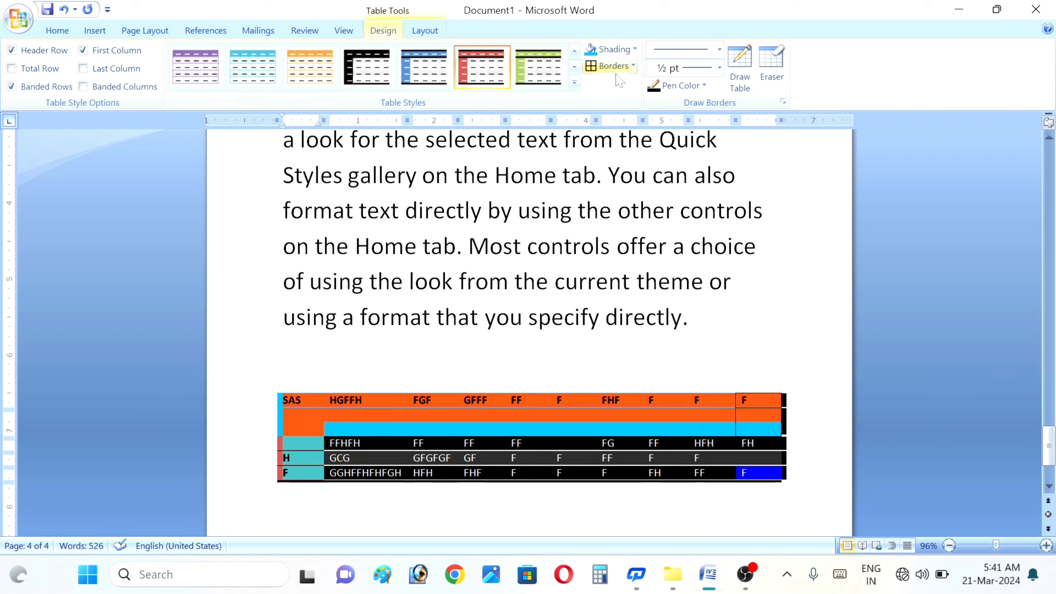
pyautogui.click(633, 50)
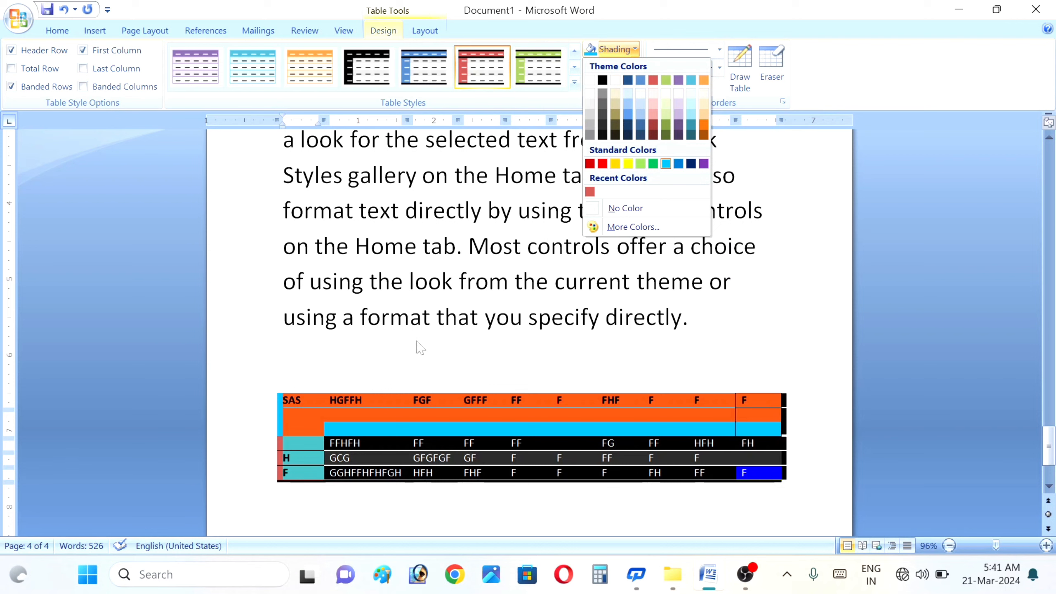
pyautogui.click(603, 346)
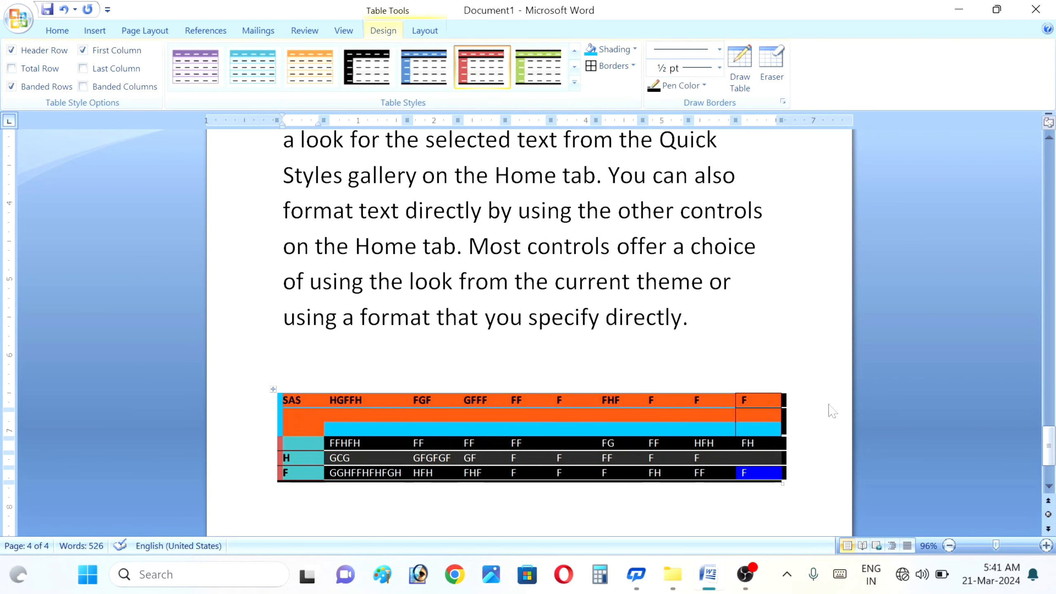
pyautogui.click(603, 353)
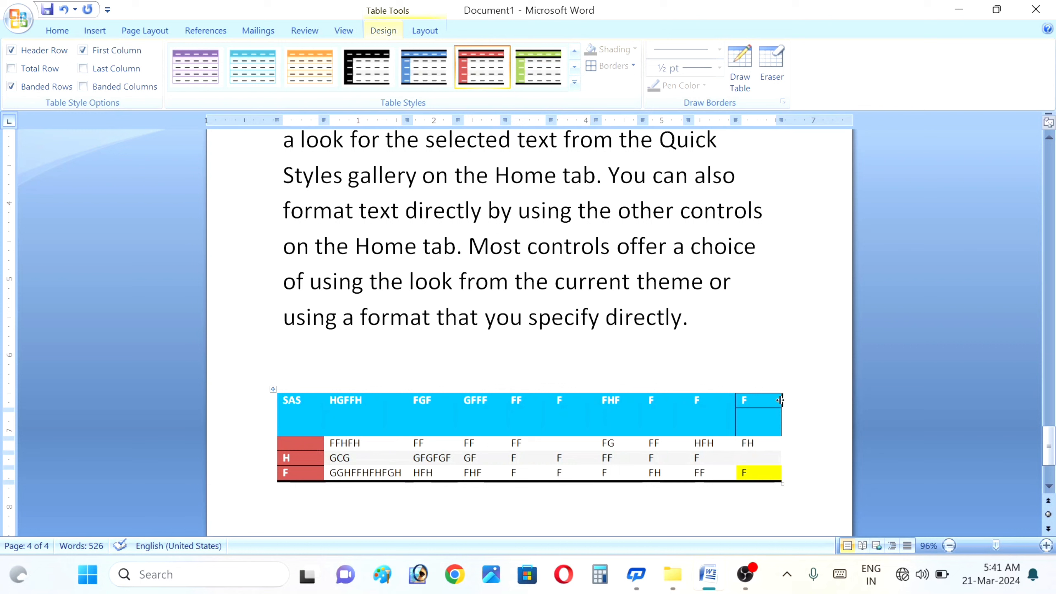
# - Shade the SAS table's header row green
pyautogui.hotkey('shift', 'Left')
pyautogui.hotkey('shift', 'Left')
pyautogui.hotkey('shift', 'Left')
pyautogui.hotkey('shift', 'Left')
pyautogui.hotkey('shift', 'Left')
pyautogui.hotkey('shift', 'Left')
pyautogui.hotkey('shift', 'Left')
pyautogui.hotkey('shift', 'Left')
pyautogui.hotkey('shift', 'Left')
pyautogui.hotkey('shift', 'Left')
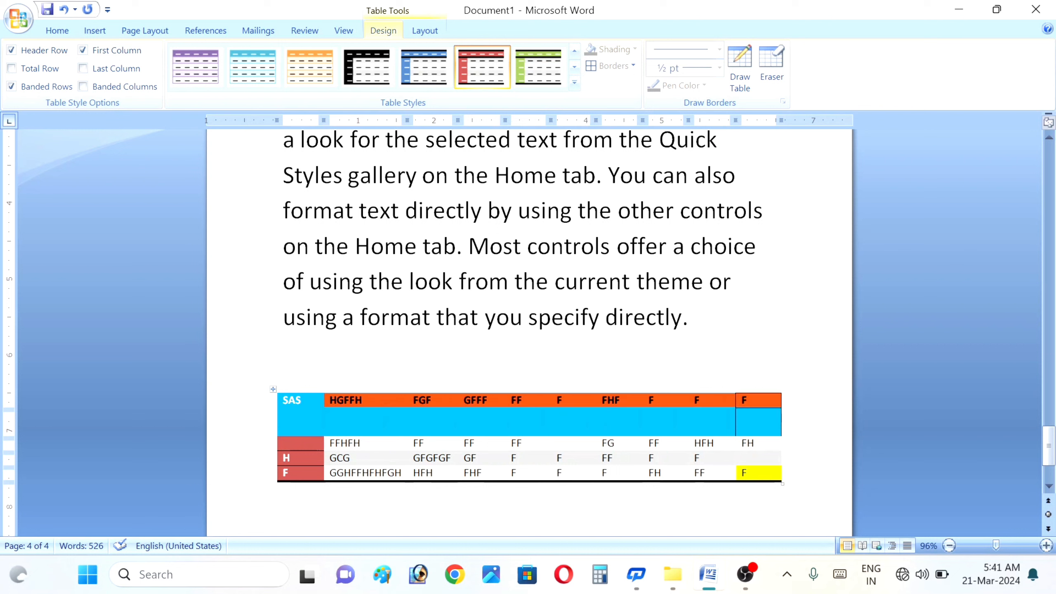
pyautogui.hotkey('shift', 'Left')
pyautogui.click(621, 51)
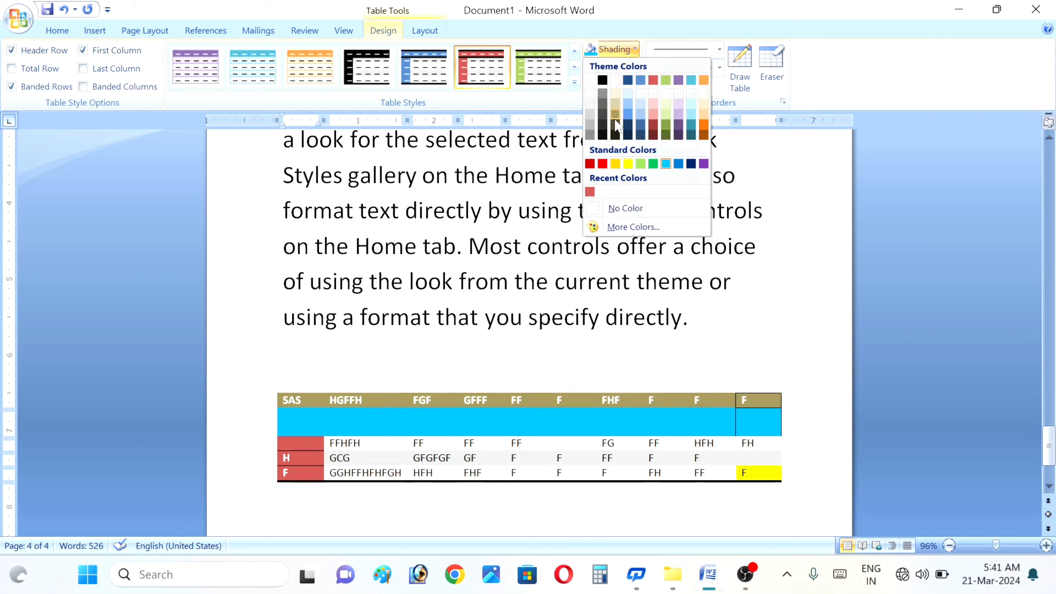
pyautogui.click(654, 164)
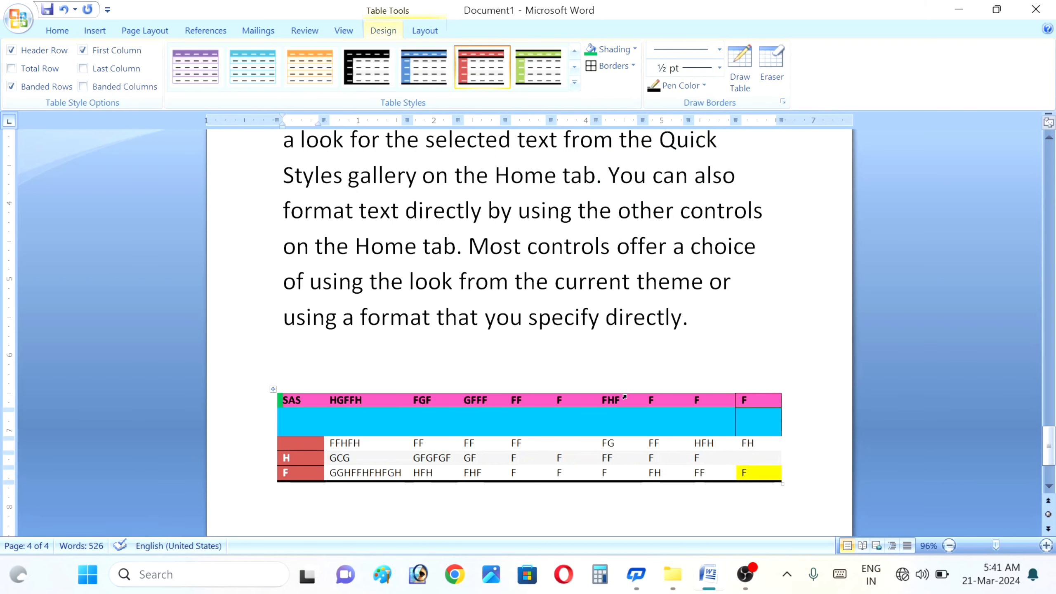
pyautogui.moveTo(280, 400)
pyautogui.mouseDown()
pyautogui.moveTo(400, 442)
pyautogui.moveTo(671, 442)
pyautogui.mouseUp()
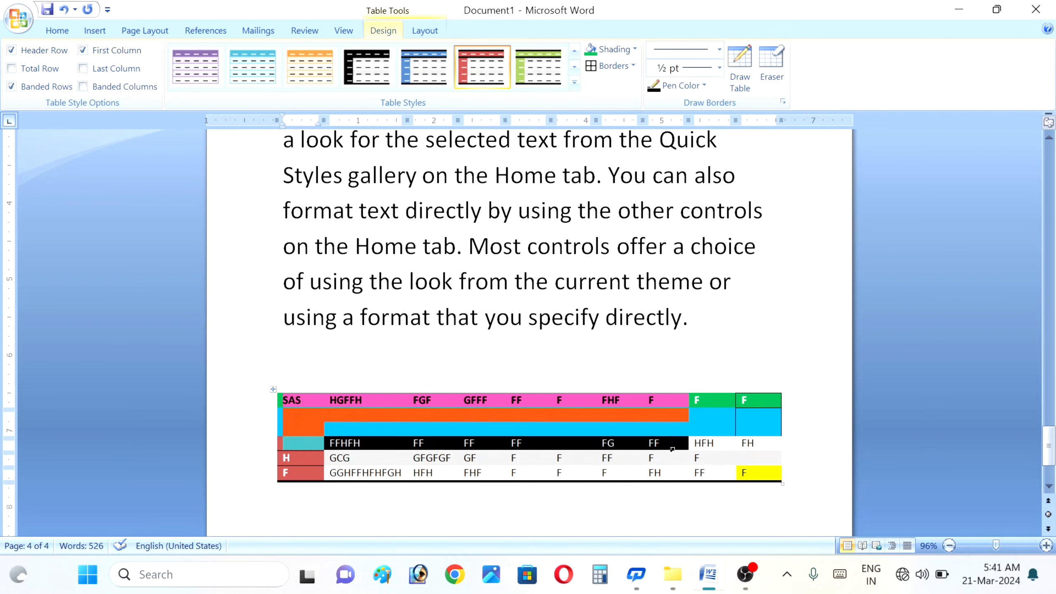
# - Set the selected top rows to No Border and turn on View Gridlines
pyautogui.click(631, 69)
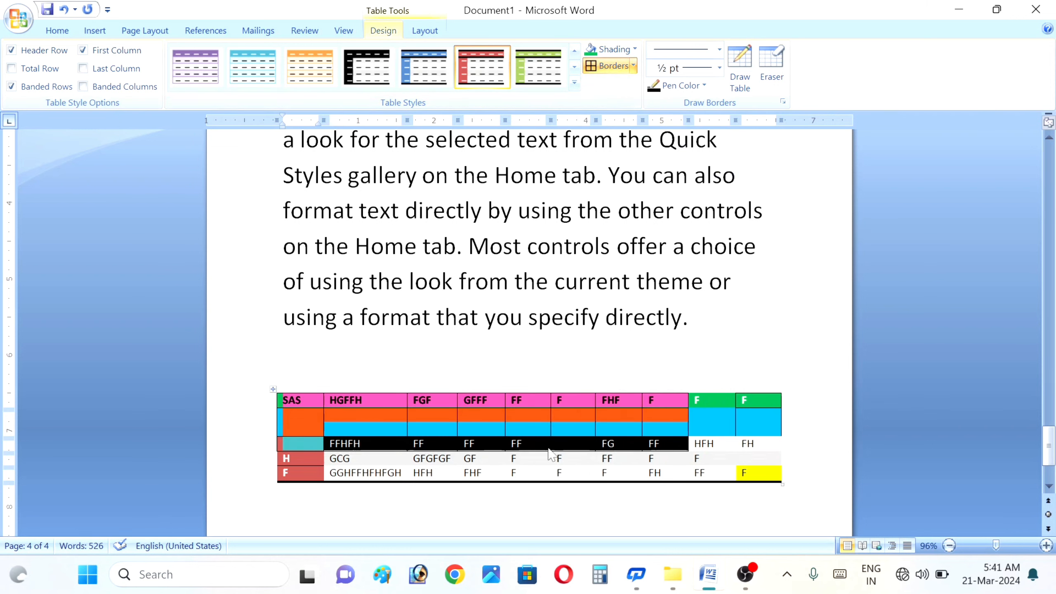
pyautogui.click(633, 66)
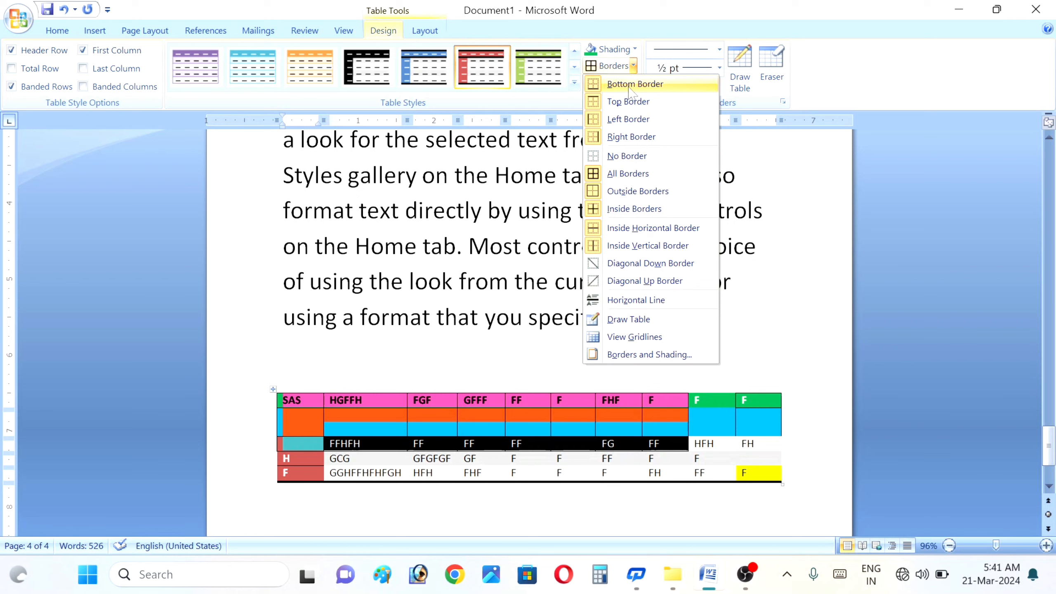
pyautogui.click(628, 156)
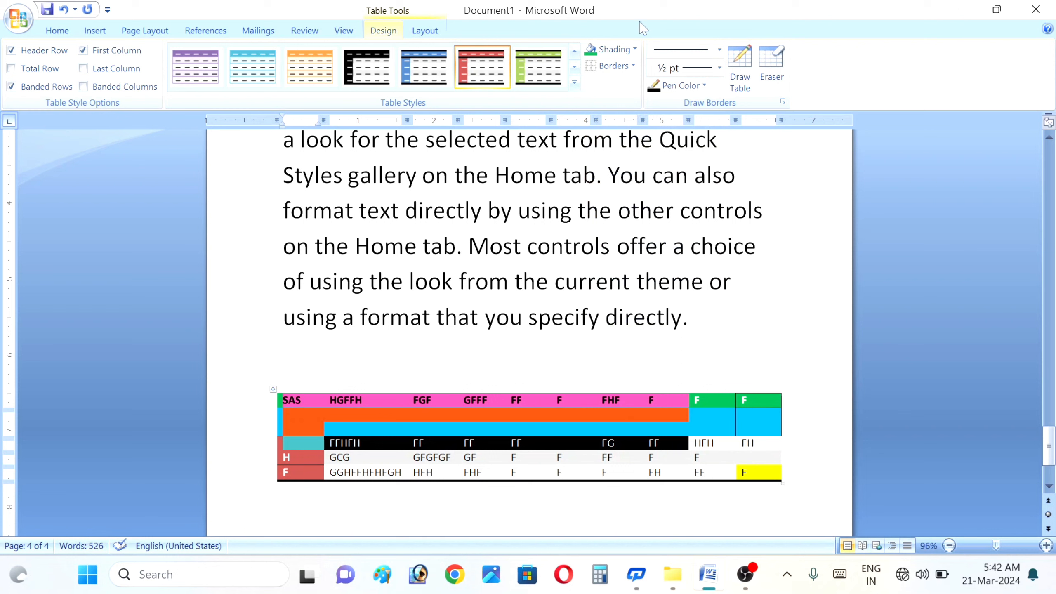
pyautogui.click(633, 66)
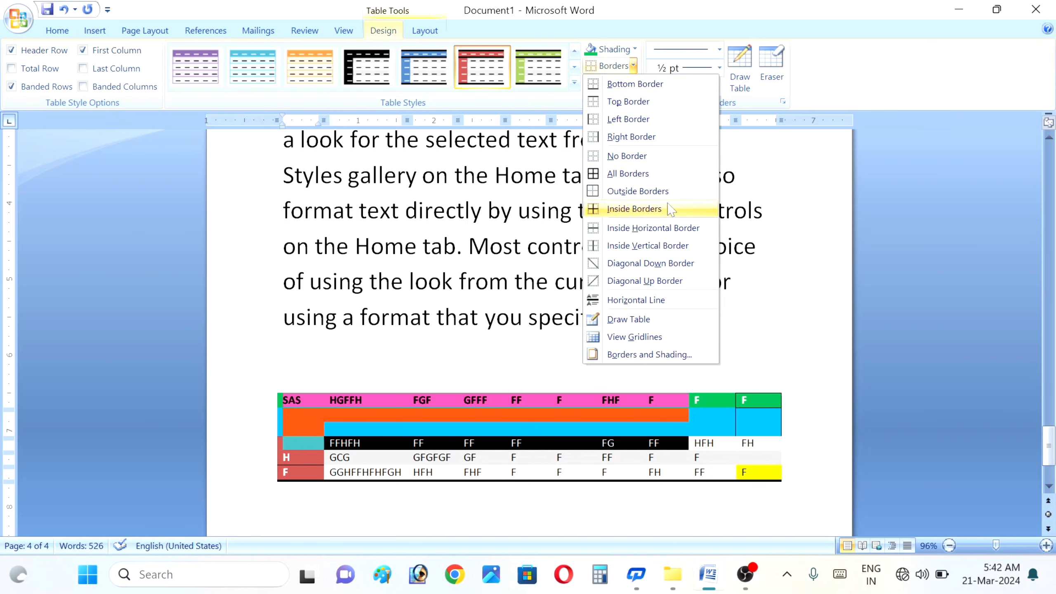
pyautogui.click(635, 338)
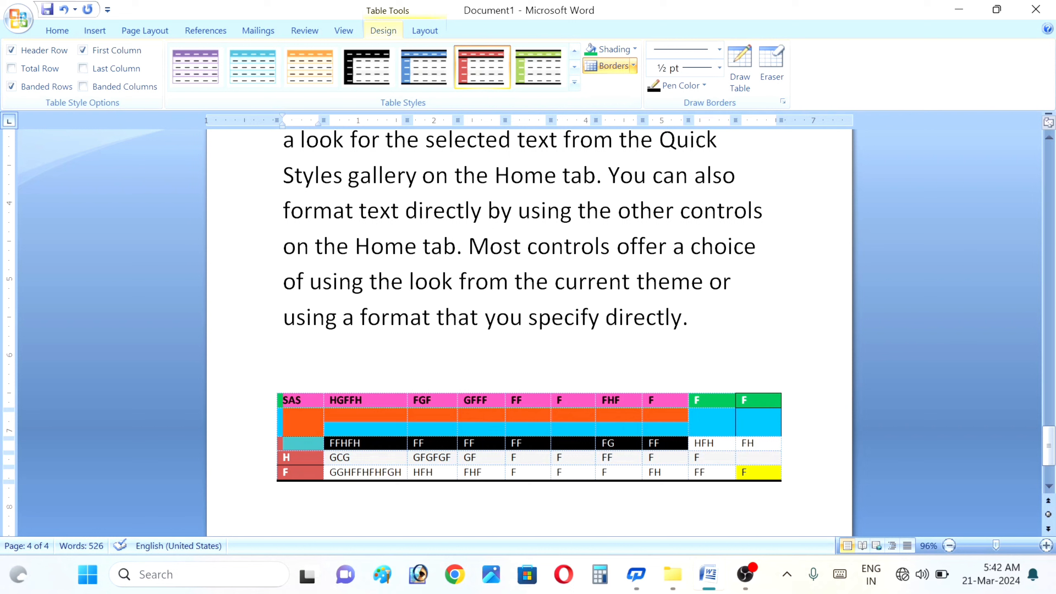
# - Deselect the table and create a new blank document with Ctrl+N
pyautogui.click(785, 443)
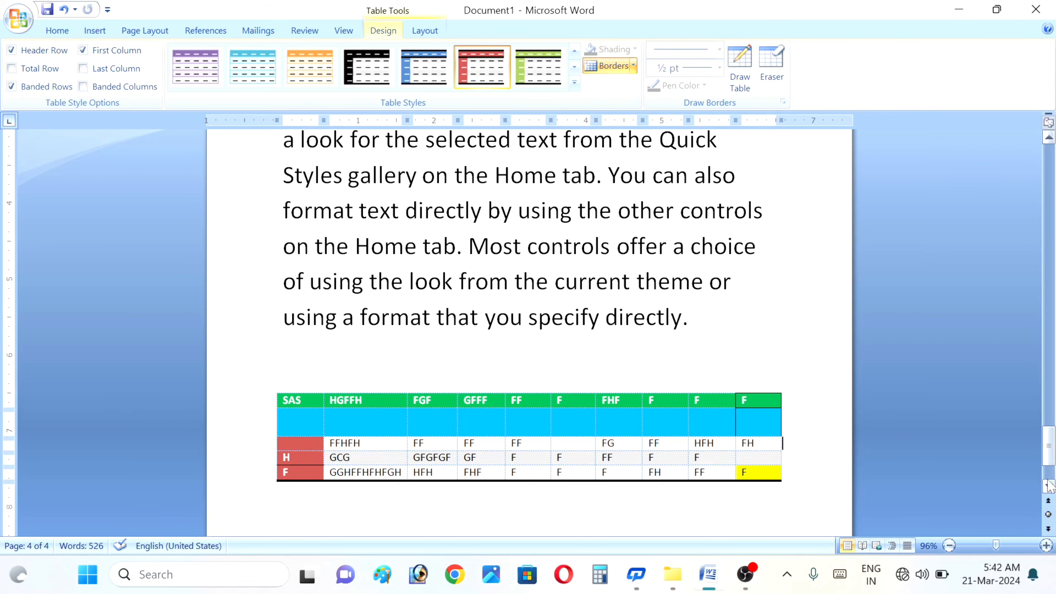
pyautogui.click(1049, 484)
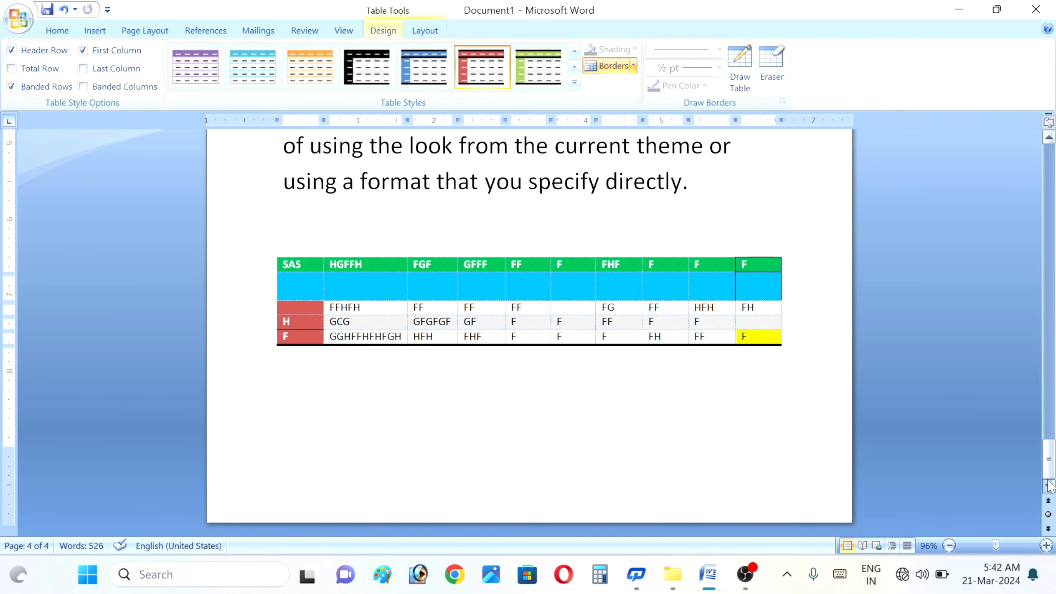
pyautogui.hotkey('ctrl', 'n')
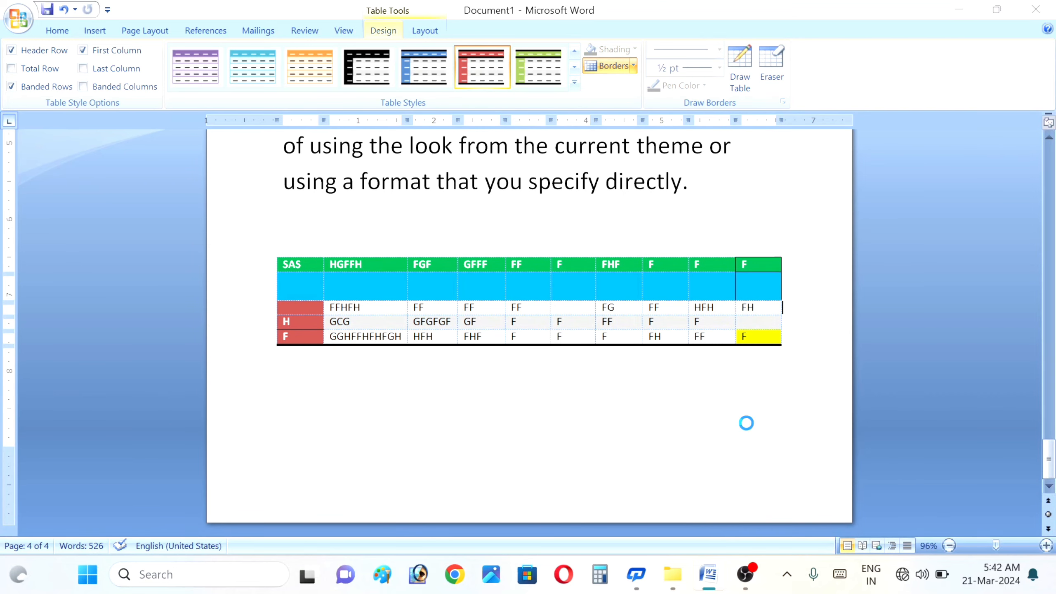
# - Insert a 5-column, 3-row table and set the border pen colour to red
pyautogui.click(95, 30)
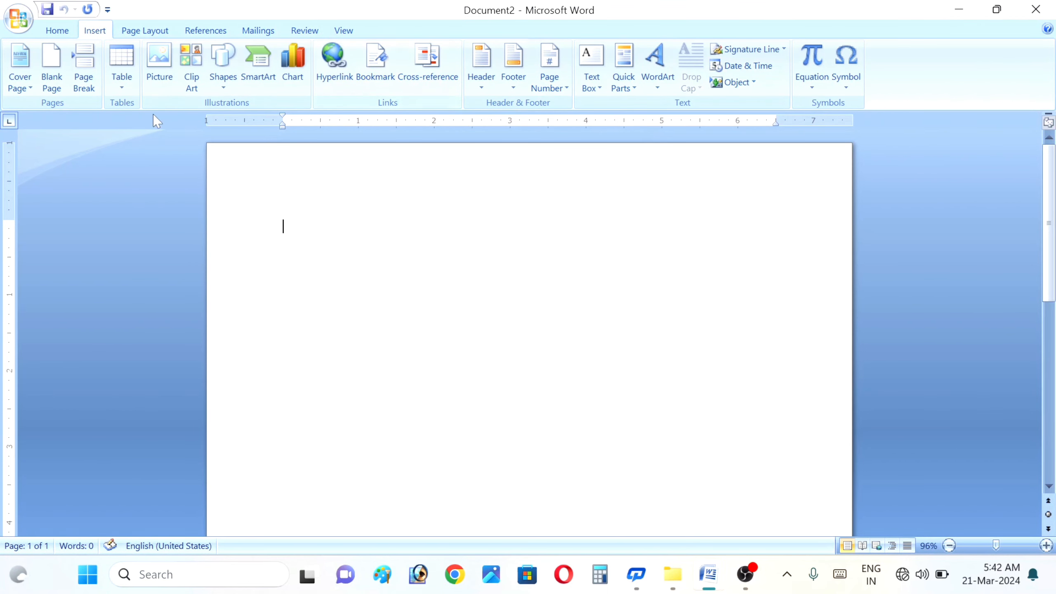
pyautogui.click(120, 66)
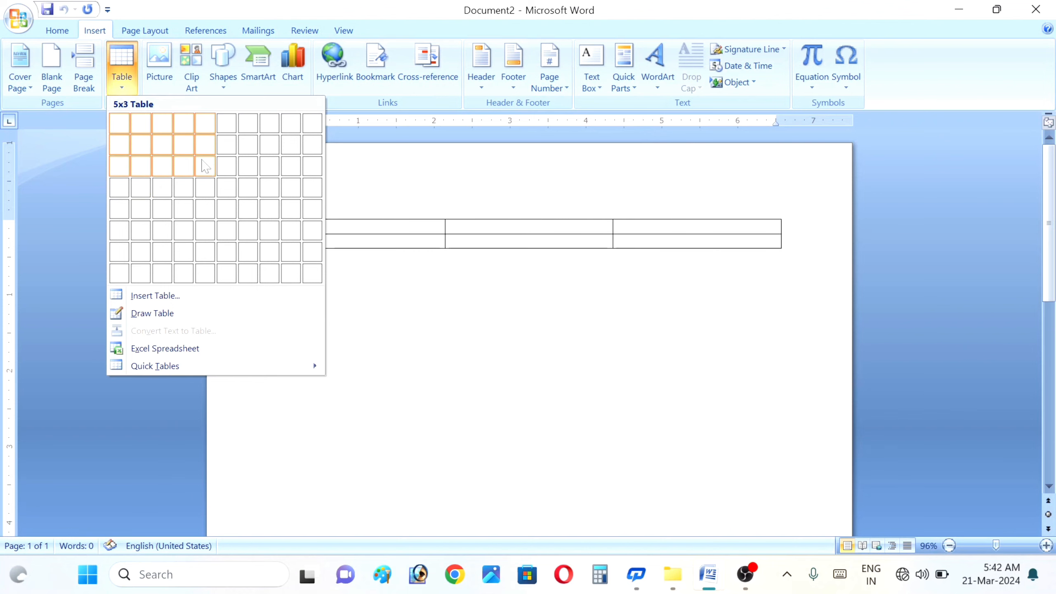
pyautogui.click(205, 165)
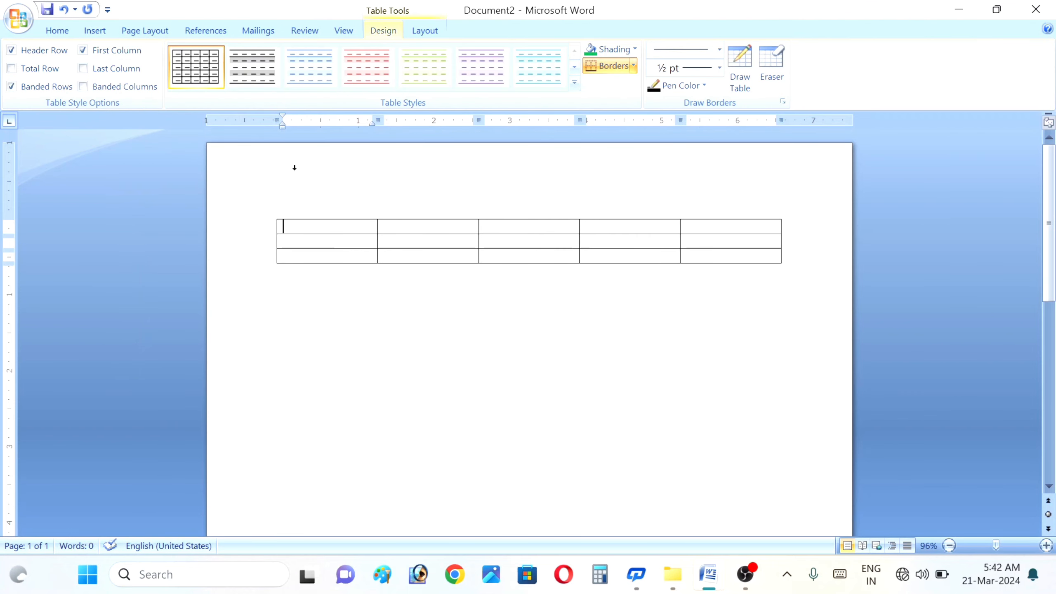
pyautogui.click(446, 201)
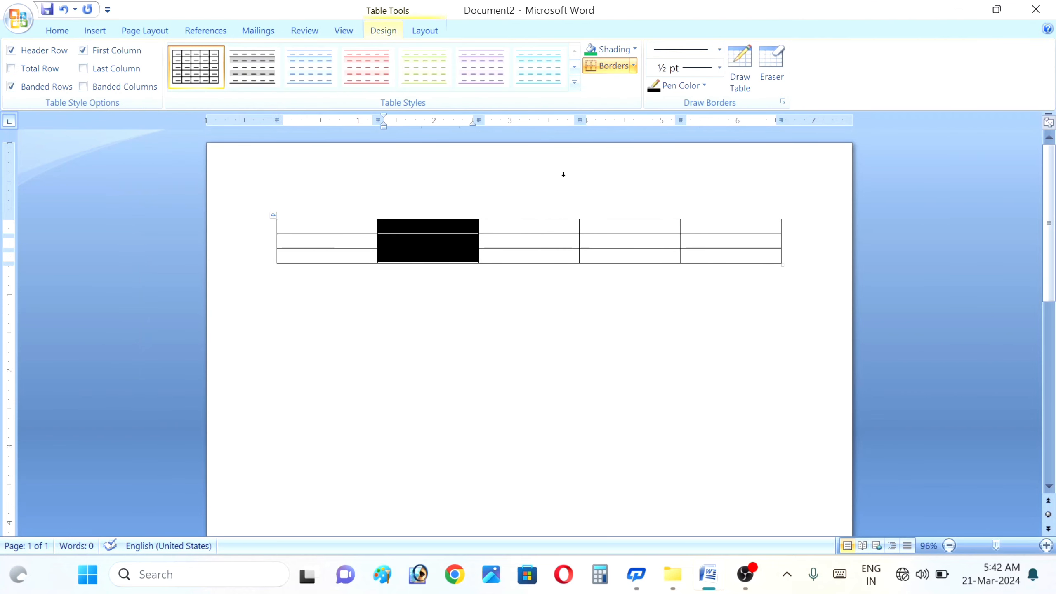
pyautogui.click(704, 86)
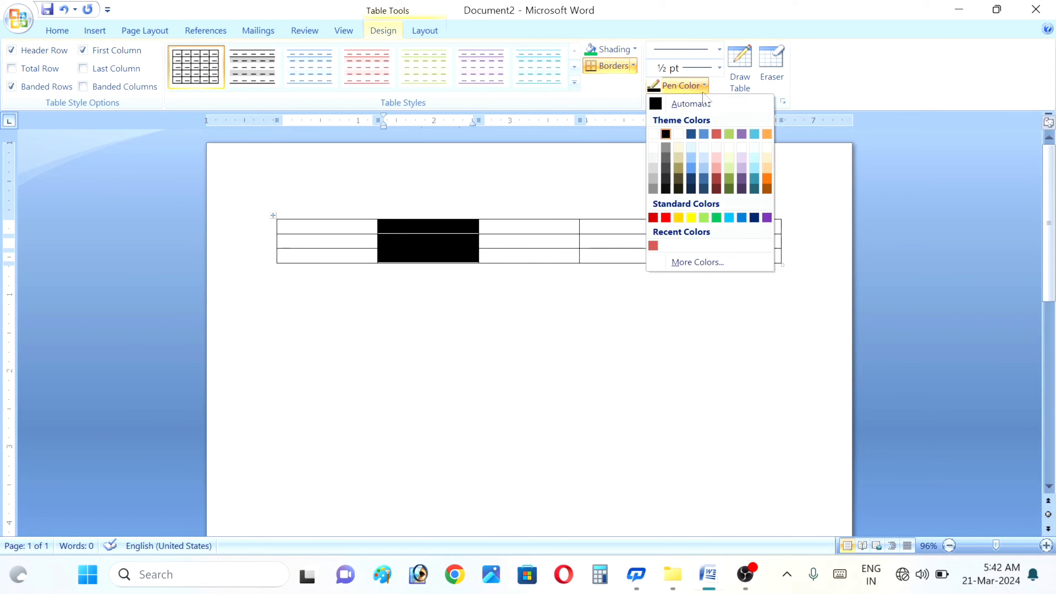
pyautogui.click(666, 217)
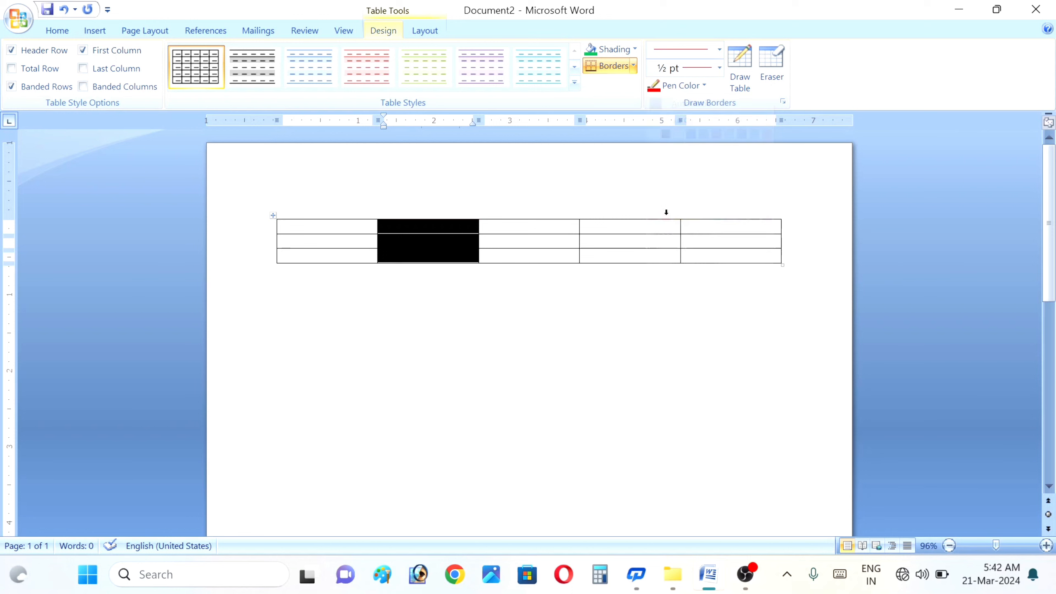
pyautogui.click(516, 323)
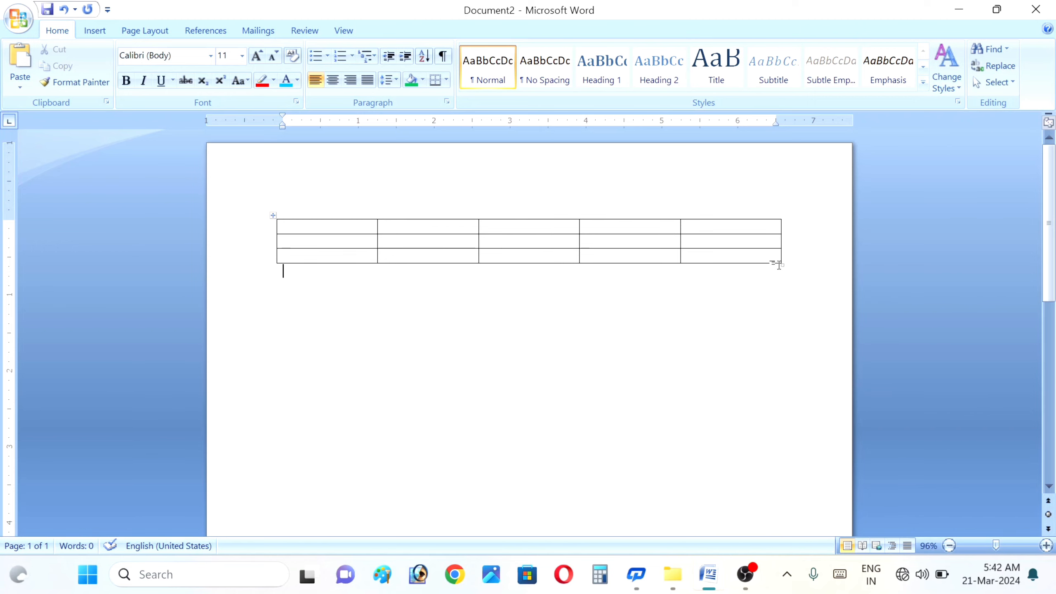
# - Enlarge the table down and to the right, keeping red as the pen colour for the whole table
pyautogui.moveTo(784, 264); pyautogui.dragTo(815, 290)
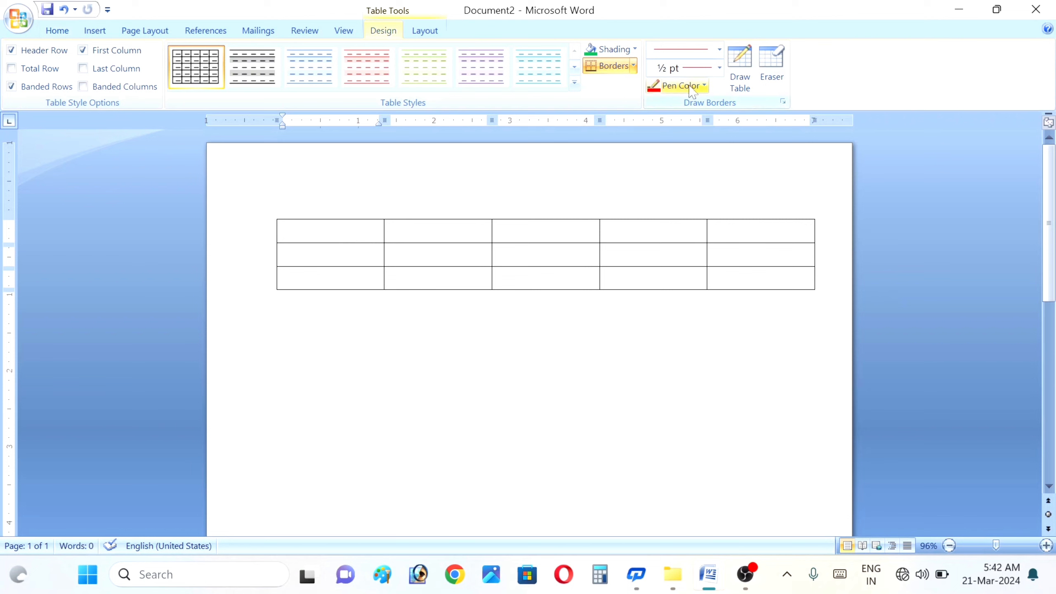
pyautogui.hotkey('ctrl', 'a')
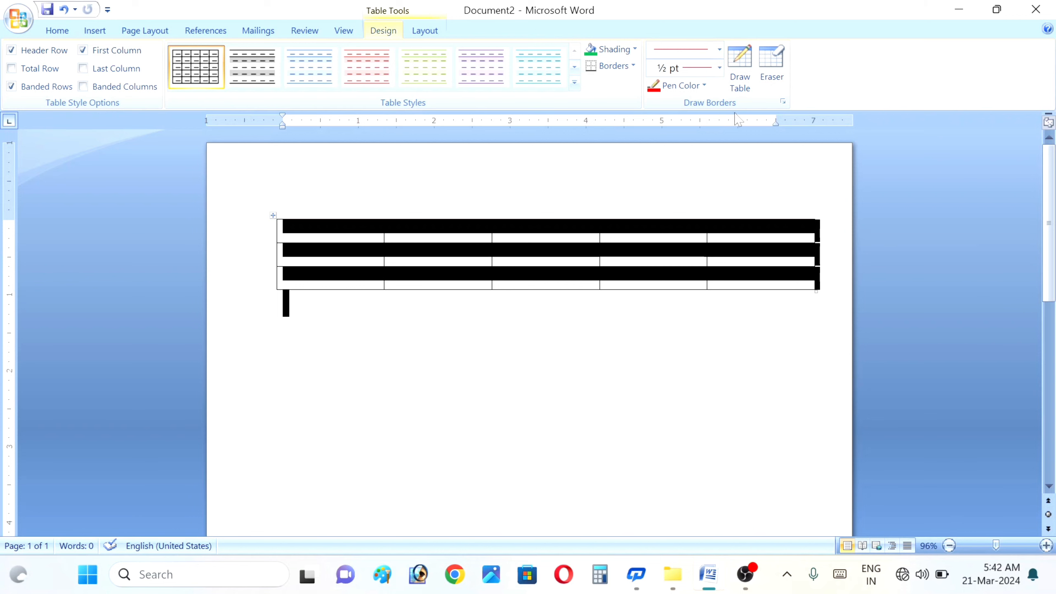
pyautogui.click(704, 86)
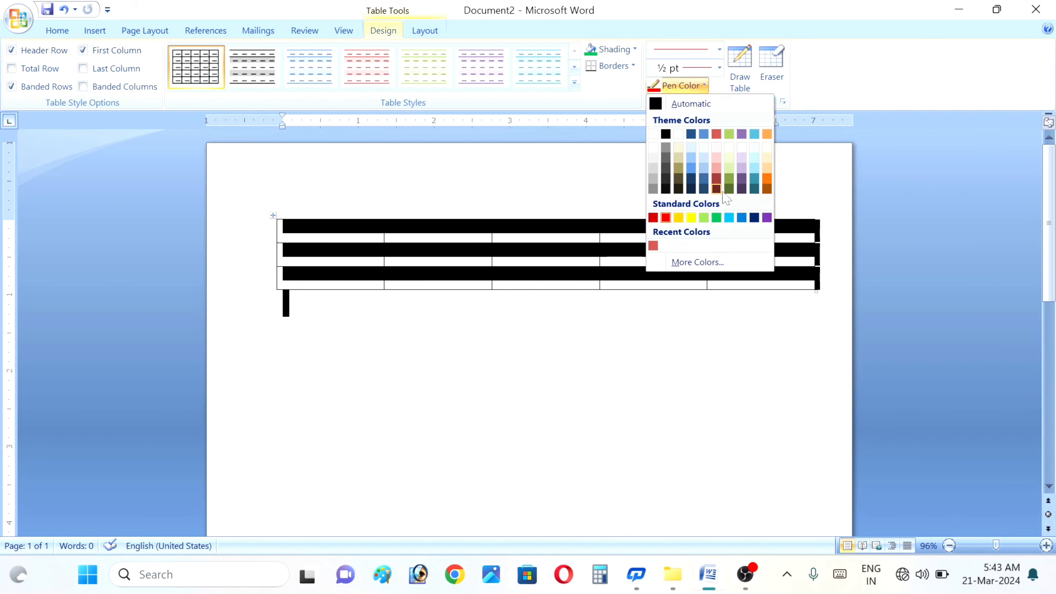
pyautogui.click(666, 218)
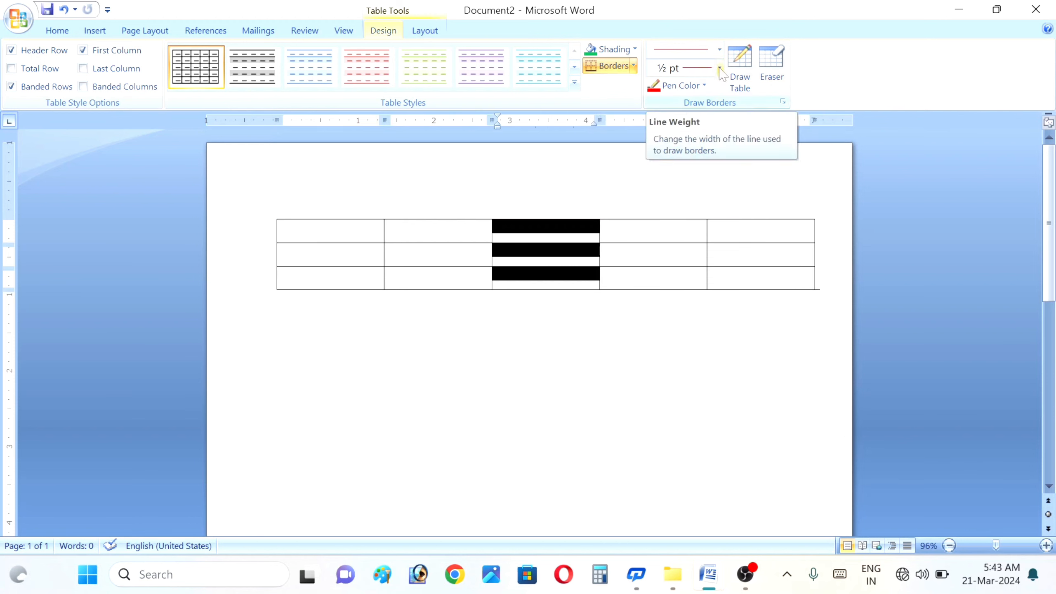
pyautogui.click(719, 49)
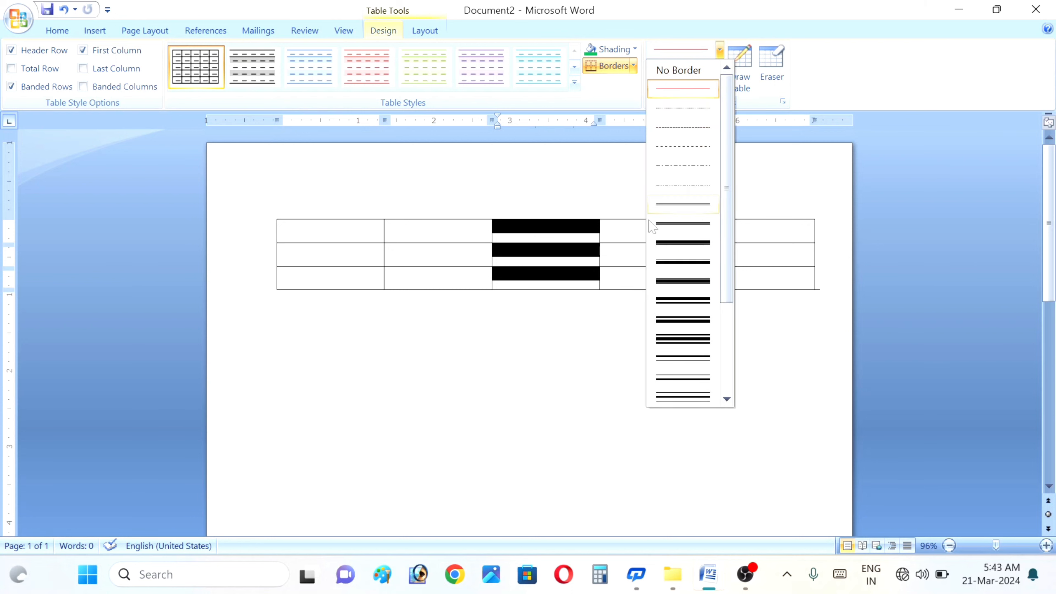
# - With a 3 pt line style, draw a single-cell table below-left of the 5-column table
pyautogui.click(683, 243)
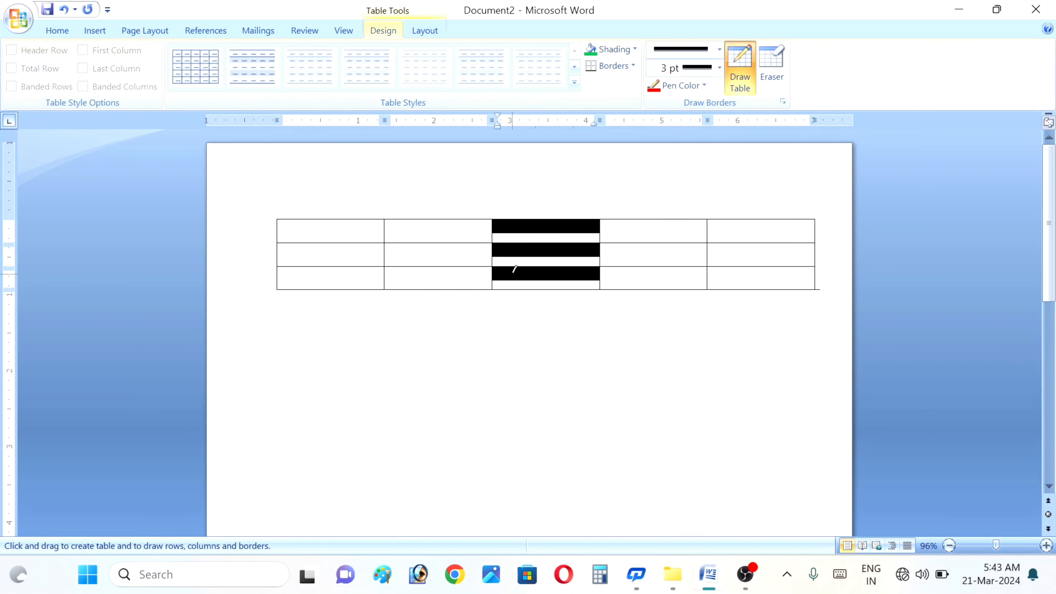
pyautogui.moveTo(278, 234); pyautogui.dragTo(601, 288)
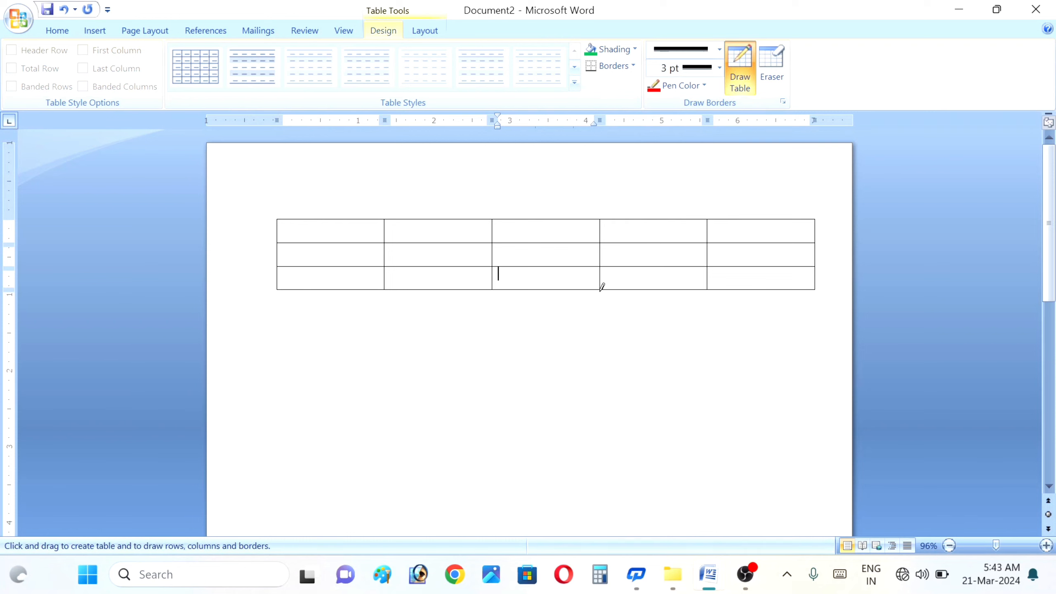
pyautogui.moveTo(354, 323)
pyautogui.mouseDown()
pyautogui.moveTo(348, 465)
pyautogui.moveTo(331, 485)
pyautogui.moveTo(308, 489)
pyautogui.moveTo(272, 455)
pyautogui.moveTo(231, 454)
pyautogui.mouseUp()
pyautogui.moveTo(390, 325); pyautogui.dragTo(551, 349)
pyautogui.moveTo(650, 443); pyautogui.dragTo(651, 442)
pyautogui.moveTo(809, 338); pyautogui.dragTo(757, 338)
pyautogui.moveTo(680, 459); pyautogui.dragTo(681, 458)
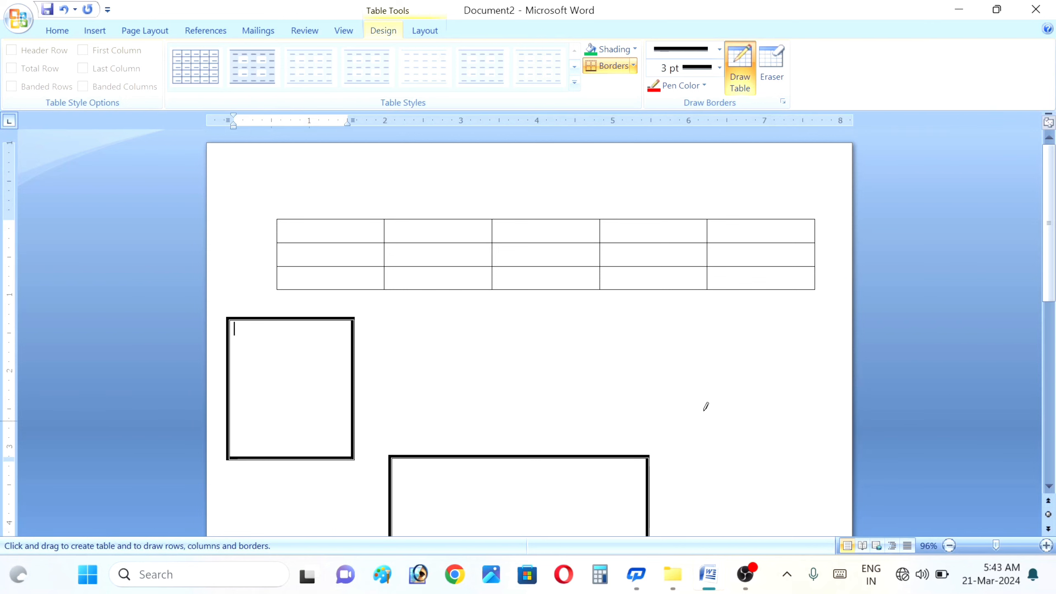
# - Draw a 3 pt table above the 5-column table and split it into a 2×2 grid
pyautogui.moveTo(743, 433); pyautogui.dragTo(742, 434)
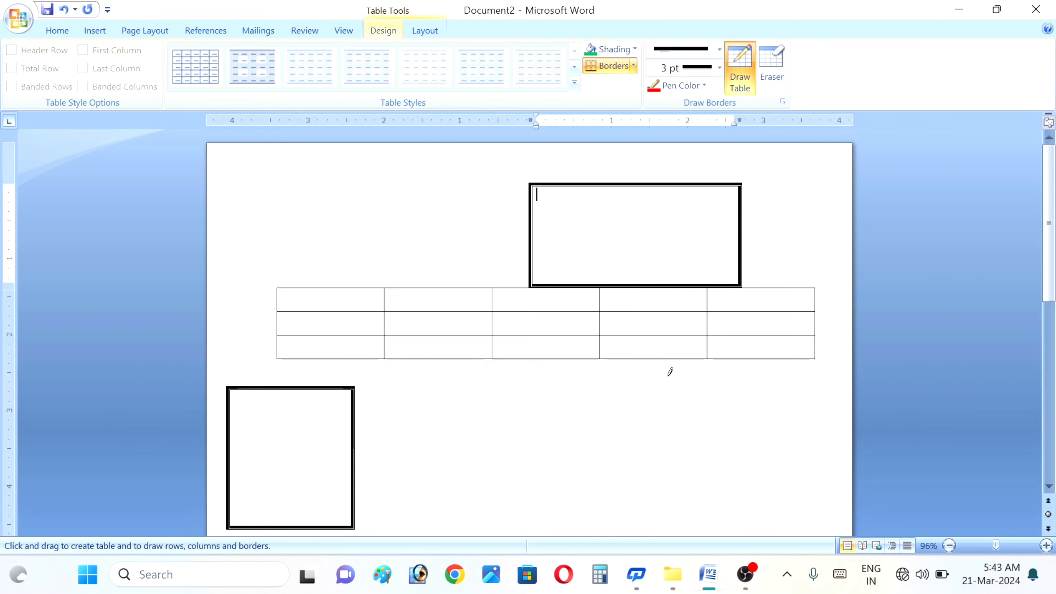
pyautogui.moveTo(534, 232)
pyautogui.mouseDown()
pyautogui.moveTo(560, 220)
pyautogui.moveTo(716, 229)
pyautogui.mouseUp()
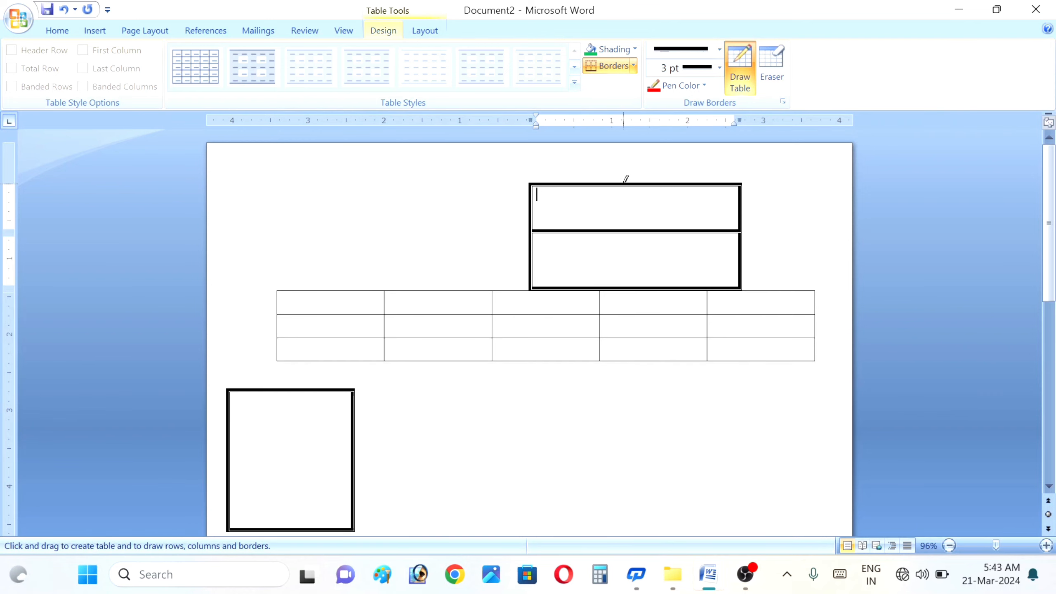
pyautogui.moveTo(624, 184); pyautogui.dragTo(629, 260)
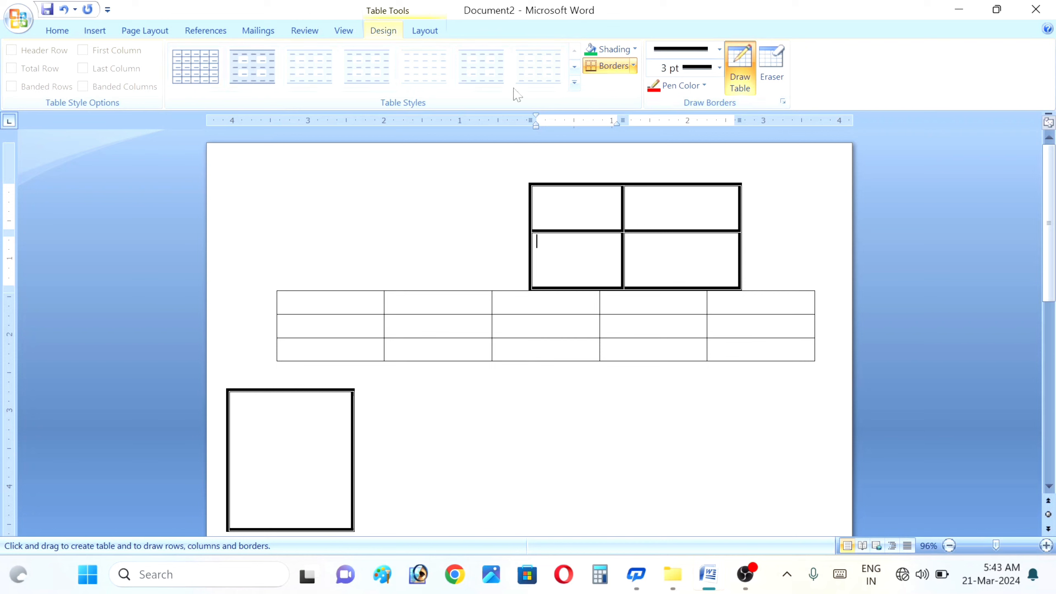
pyautogui.click(104, 35)
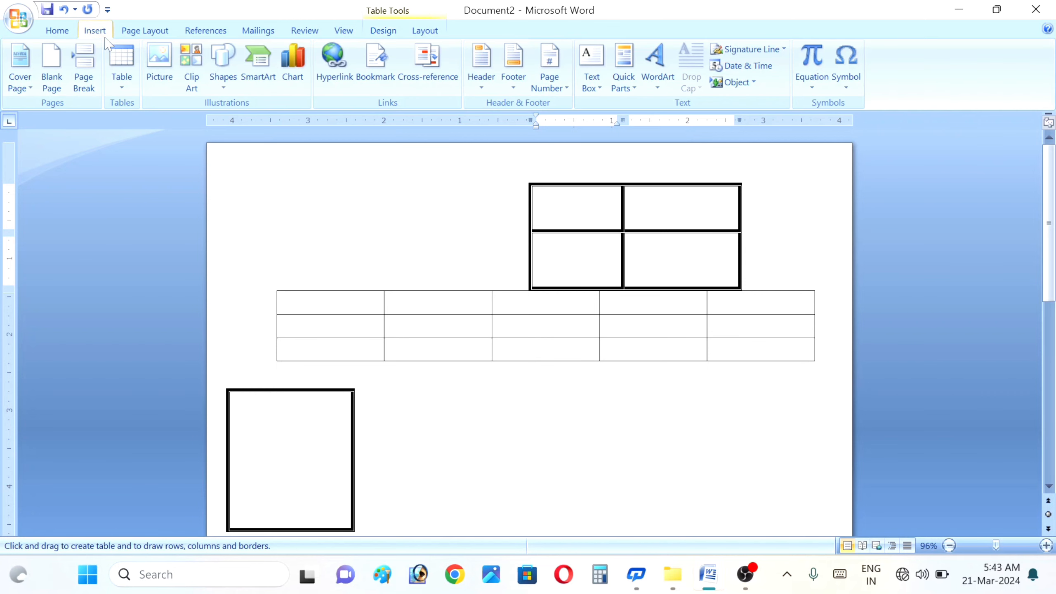
# - Open and close the Table grid without inserting, then click into the 5-column and 2×2 tables
pyautogui.click(121, 71)
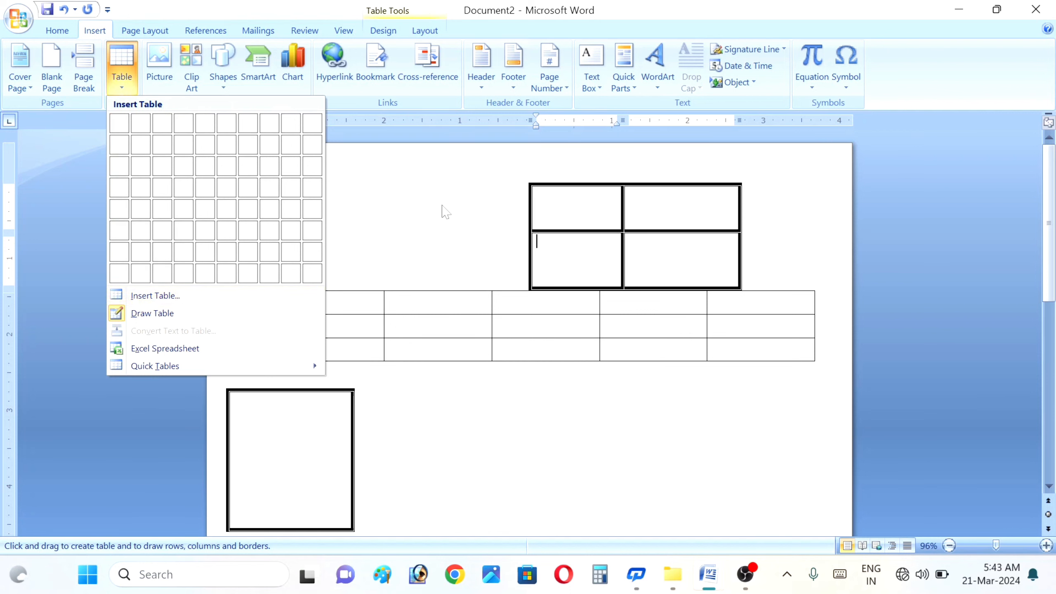
pyautogui.click(446, 212)
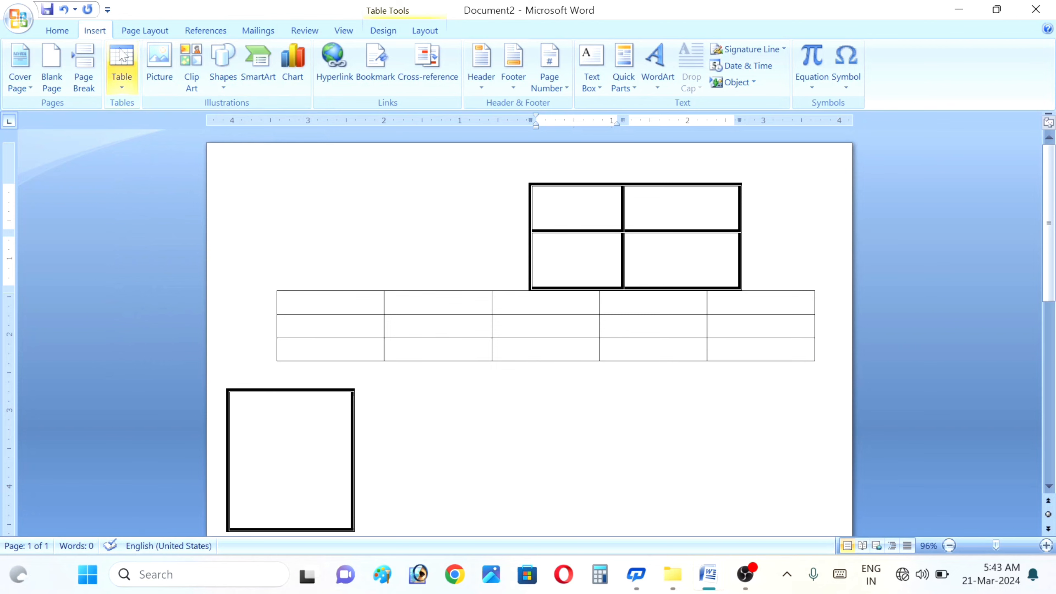
pyautogui.click(499, 298)
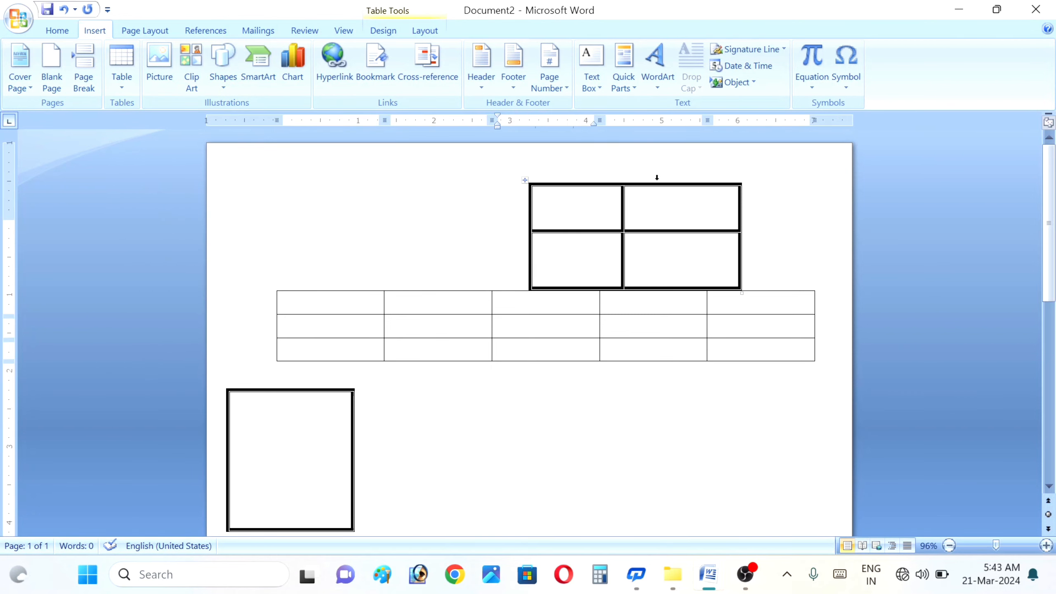
pyautogui.click(537, 242)
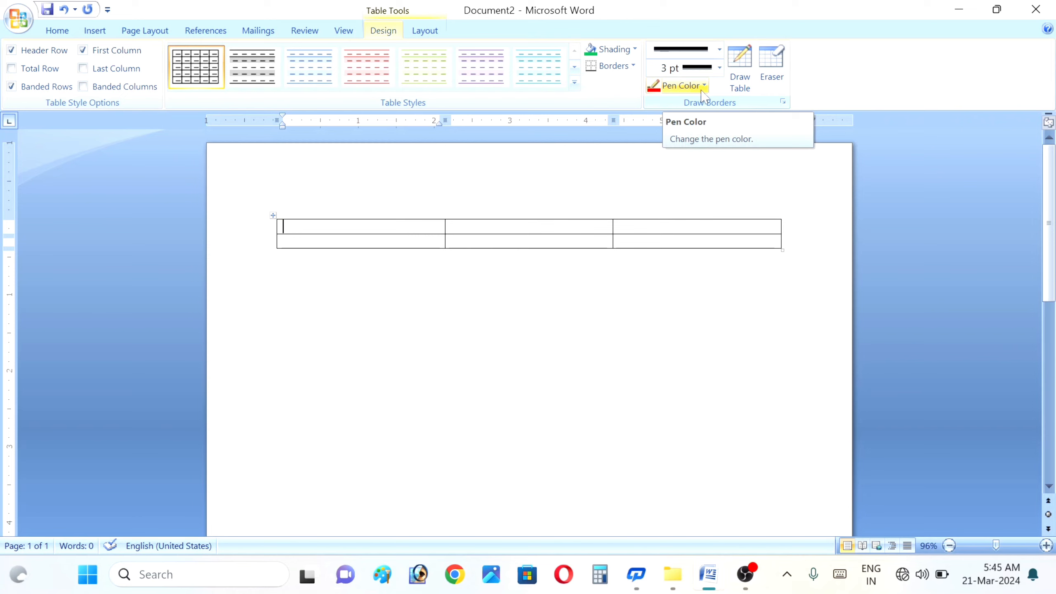
# - Draw a 3 pt table below the 3-column table with a wide top row over two cells
pyautogui.click(737, 84)
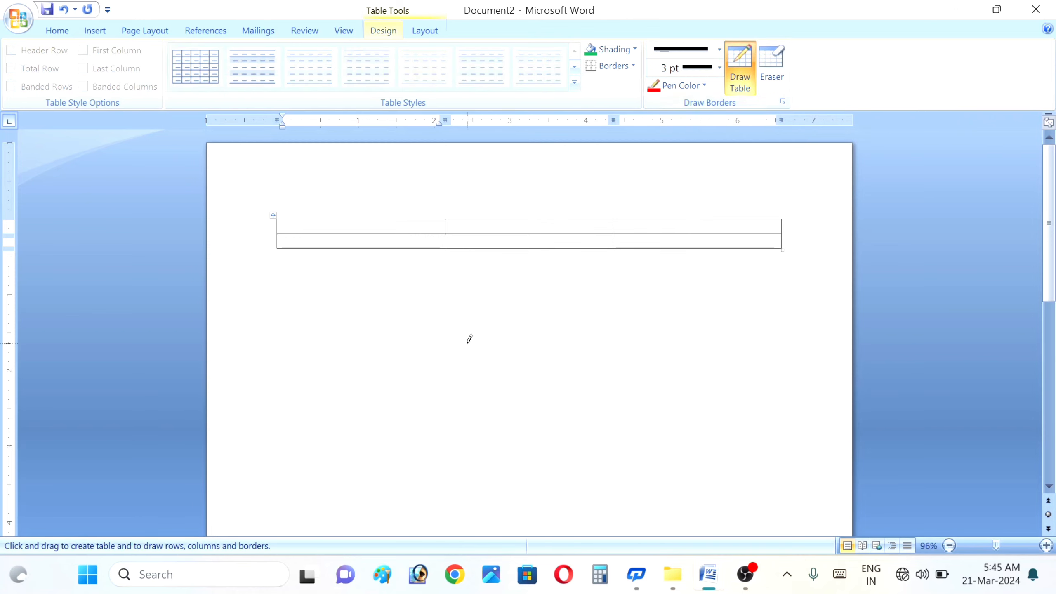
pyautogui.moveTo(355, 309); pyautogui.dragTo(480, 379)
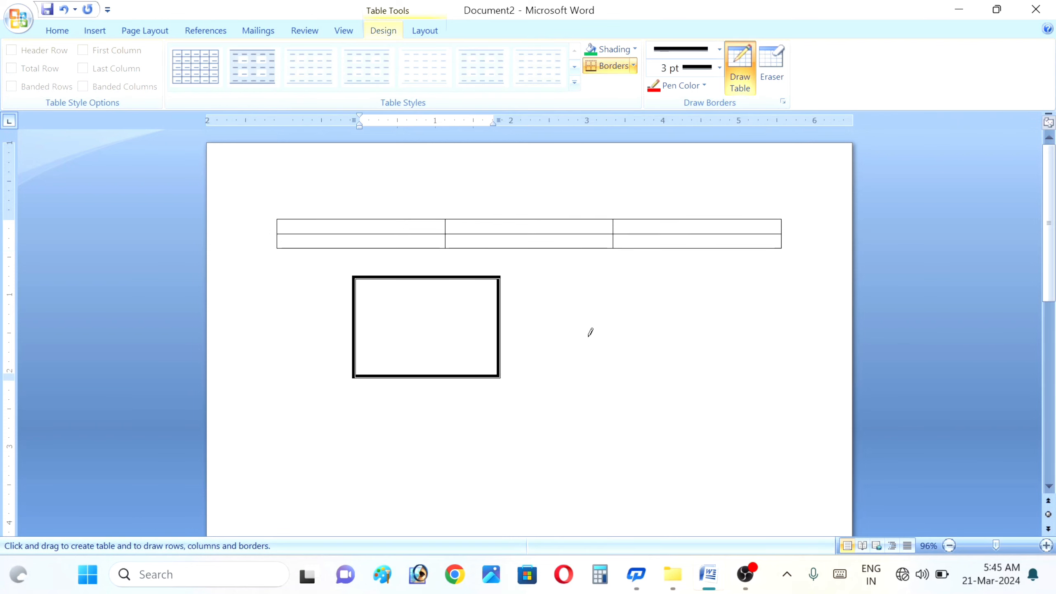
pyautogui.moveTo(564, 324); pyautogui.dragTo(363, 319)
pyautogui.moveTo(347, 361); pyautogui.dragTo(347, 360)
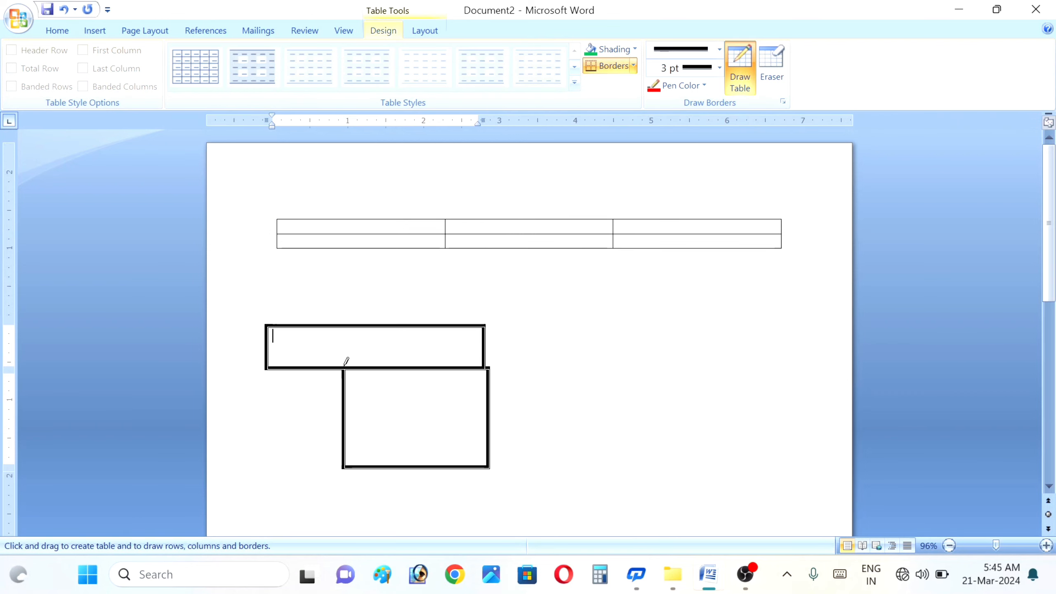
pyautogui.moveTo(270, 368)
pyautogui.mouseDown()
pyautogui.moveTo(310, 485)
pyautogui.moveTo(347, 466)
pyautogui.mouseUp()
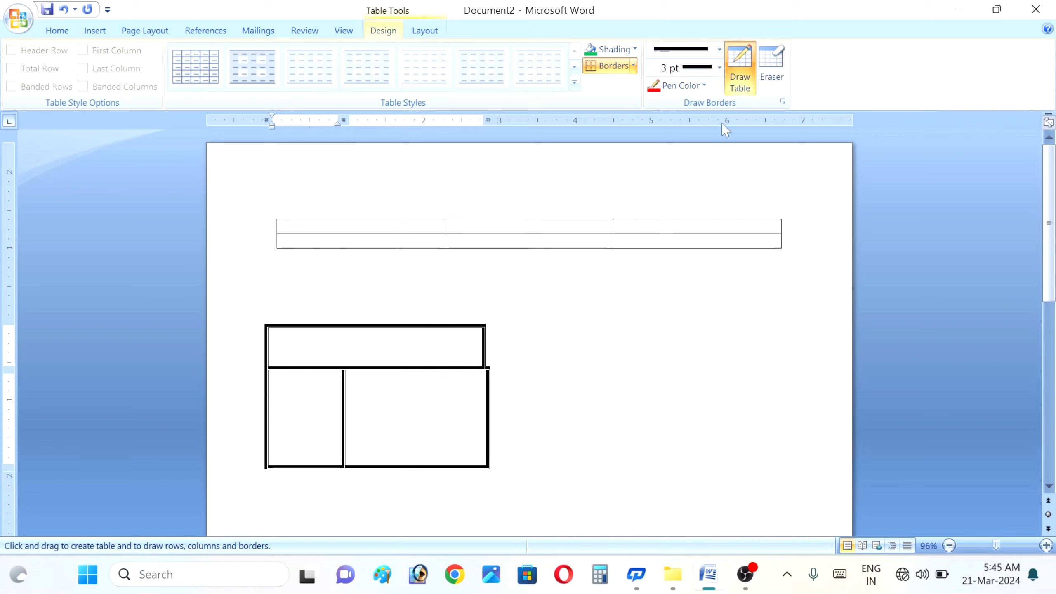
# - Erase the top cell's right and top borders with the Eraser
pyautogui.click(773, 71)
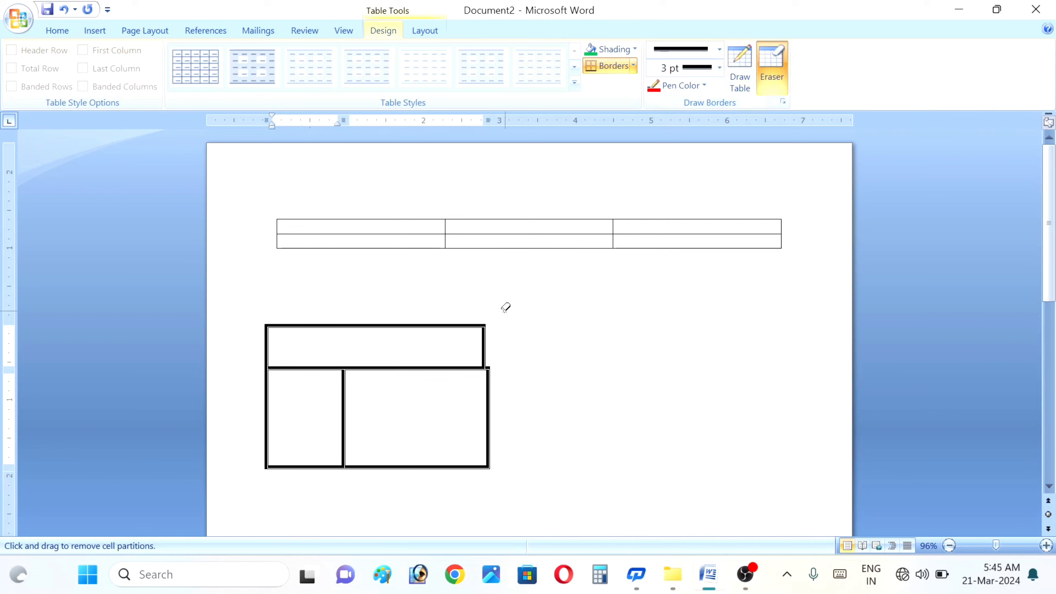
pyautogui.click(484, 331)
pyautogui.click(446, 325)
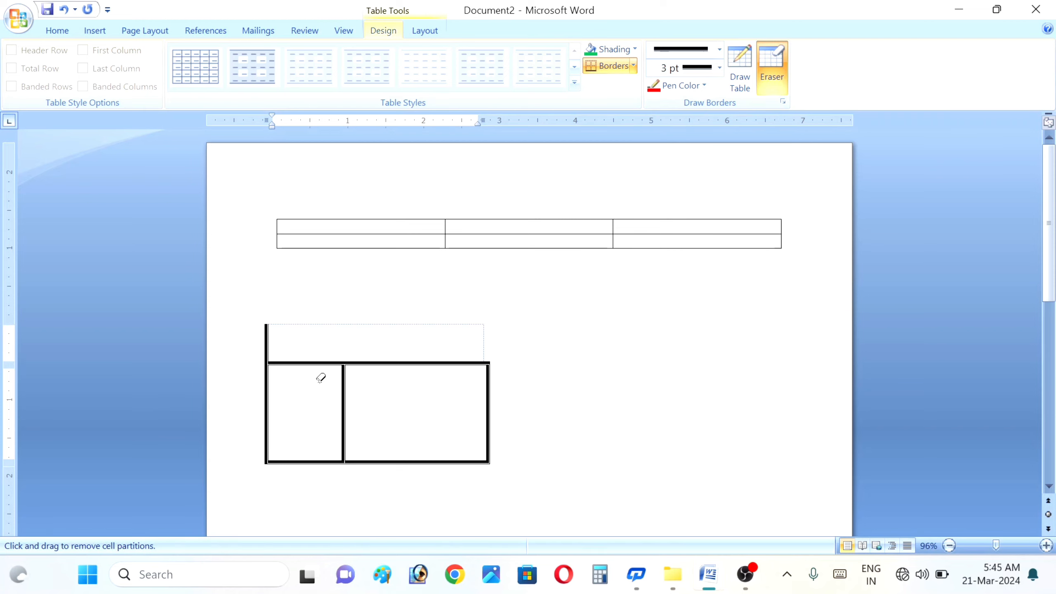
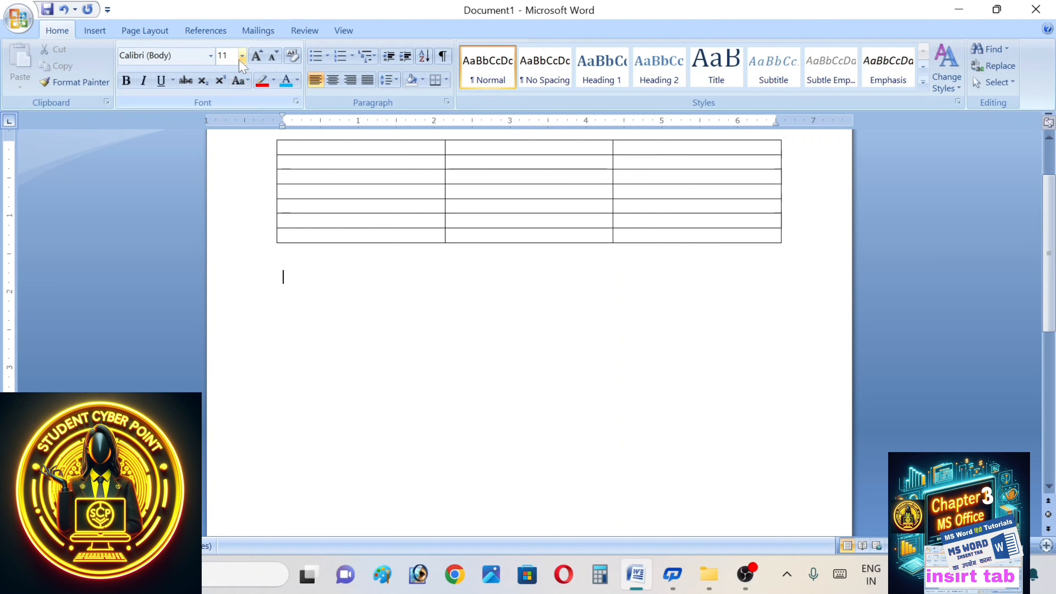
# - Open the font size list on the Home tab
pyautogui.click(241, 59)
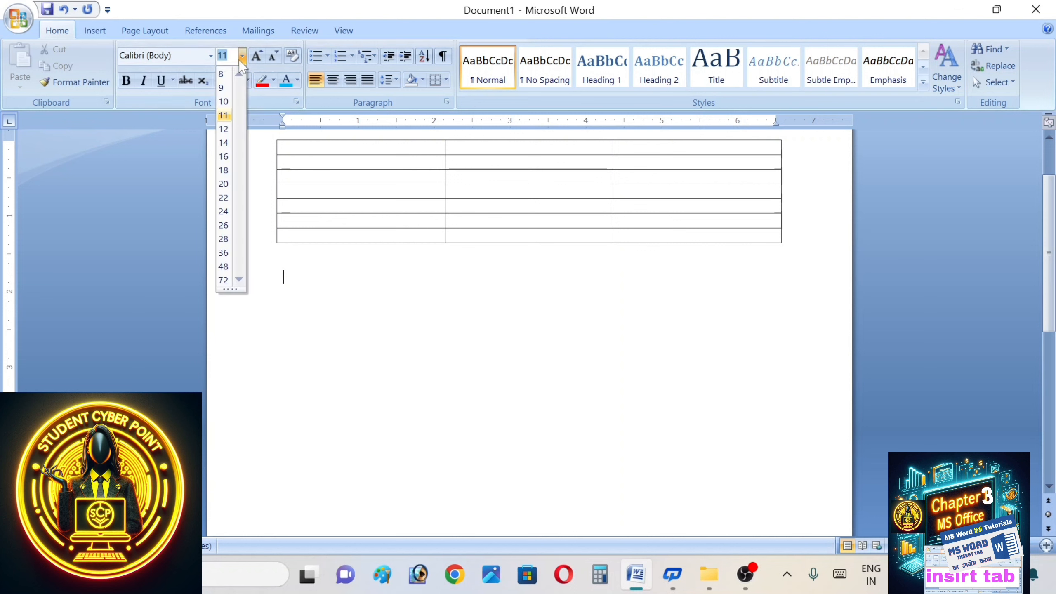
# - Set the font size to 22 and generate sample paragraphs below the table with =rand()
pyautogui.click(223, 198)
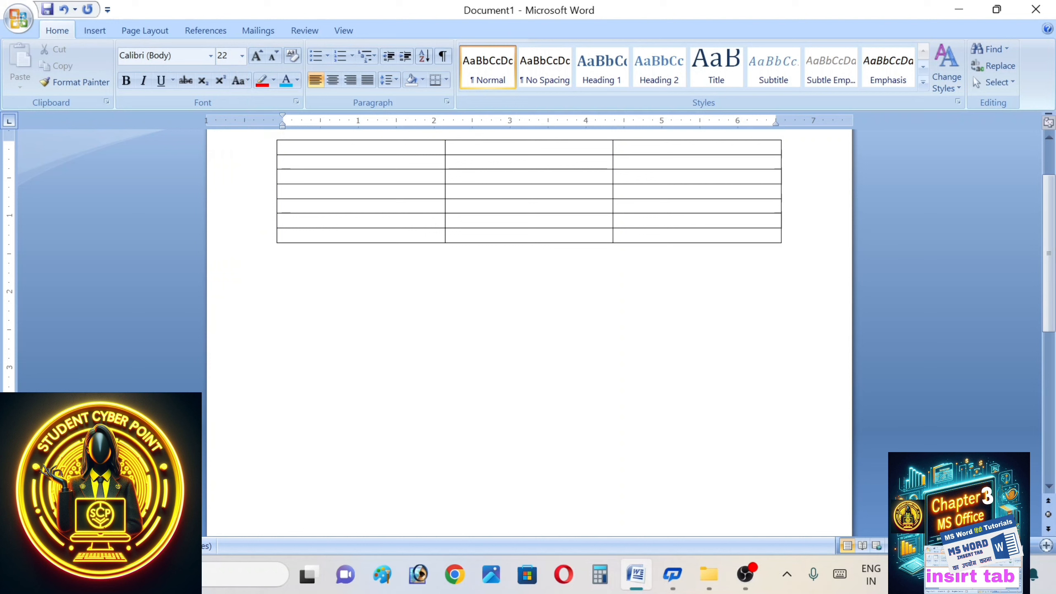
pyautogui.write('=ran')
pyautogui.press('BackSpace')
pyautogui.write('nd()')
pyautogui.press('Return')
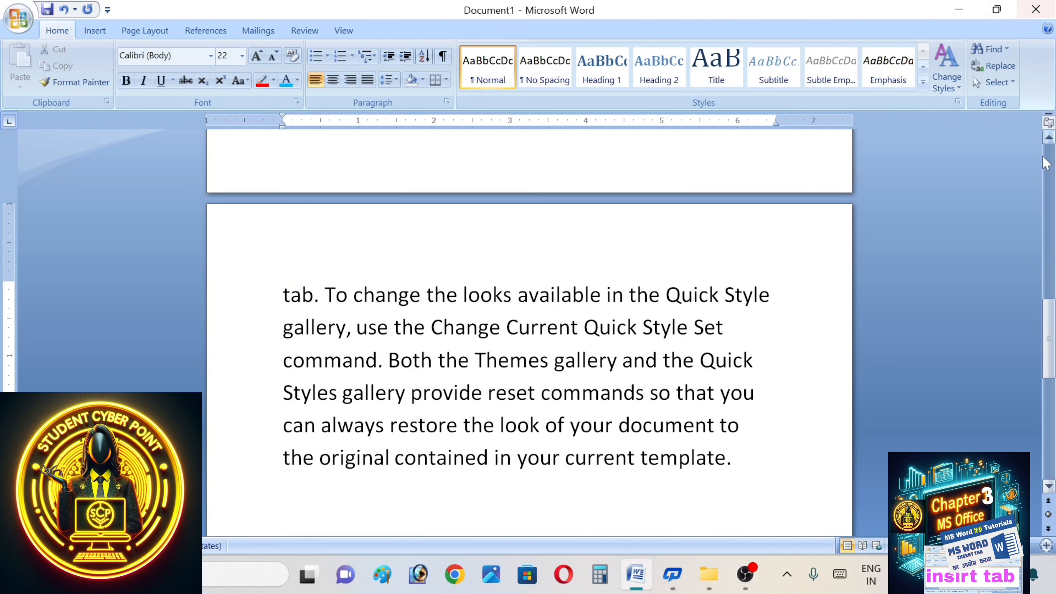
pyautogui.click(1048, 139)
pyautogui.moveTo(1048, 139); pyautogui.dragTo(1048, 140)
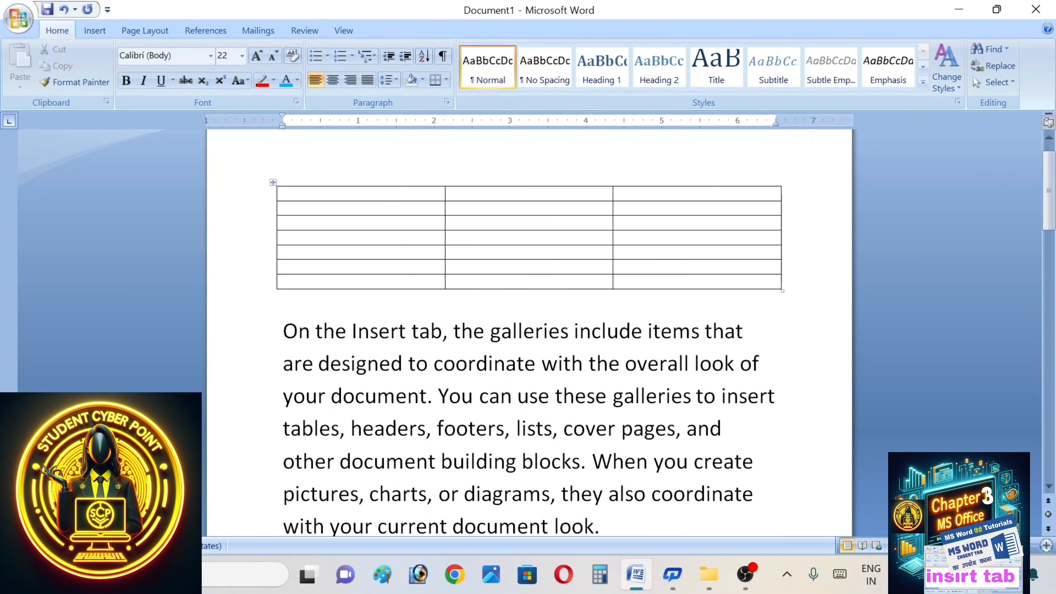
# - Select the table's first column, then clear the selection
pyautogui.click(283, 208)
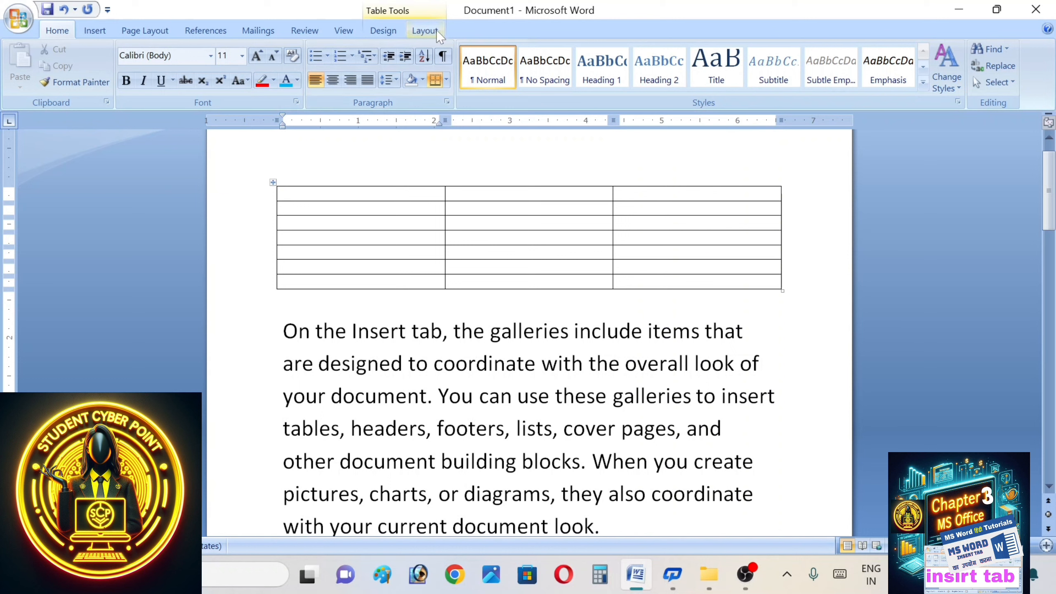
pyautogui.click(366, 182)
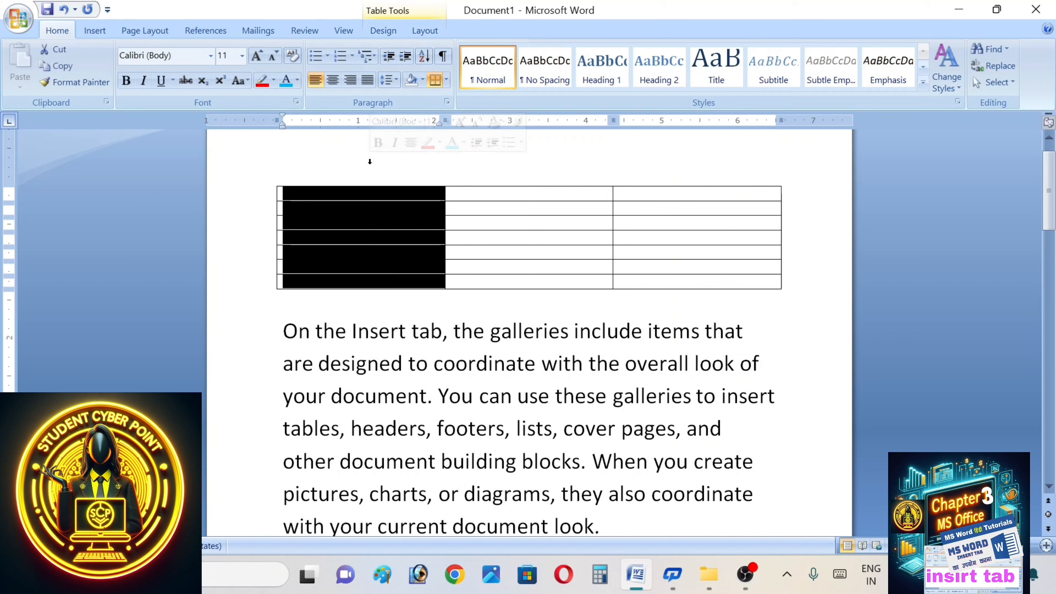
pyautogui.click(570, 331)
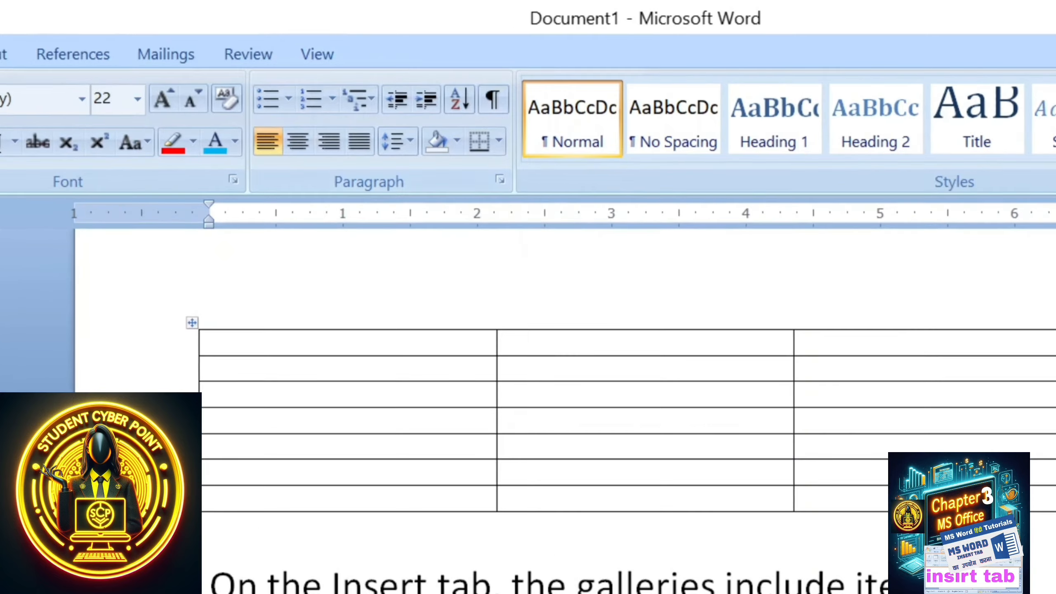
# - With the cursor in the table, show the Table Tools Design and then Layout options
pyautogui.click(354, 246)
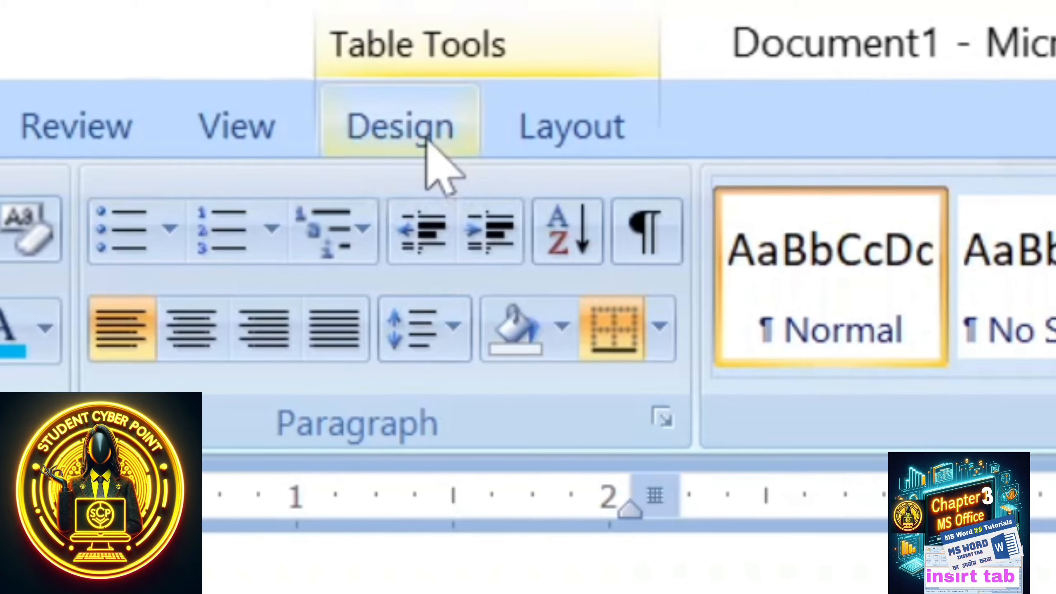
pyautogui.click(425, 139)
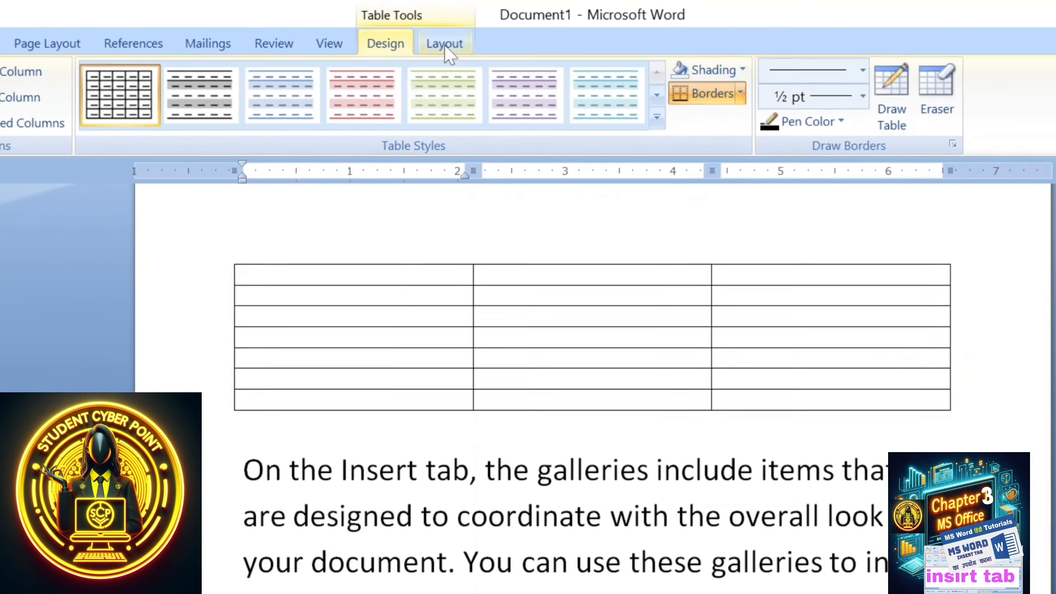
pyautogui.click(479, 69)
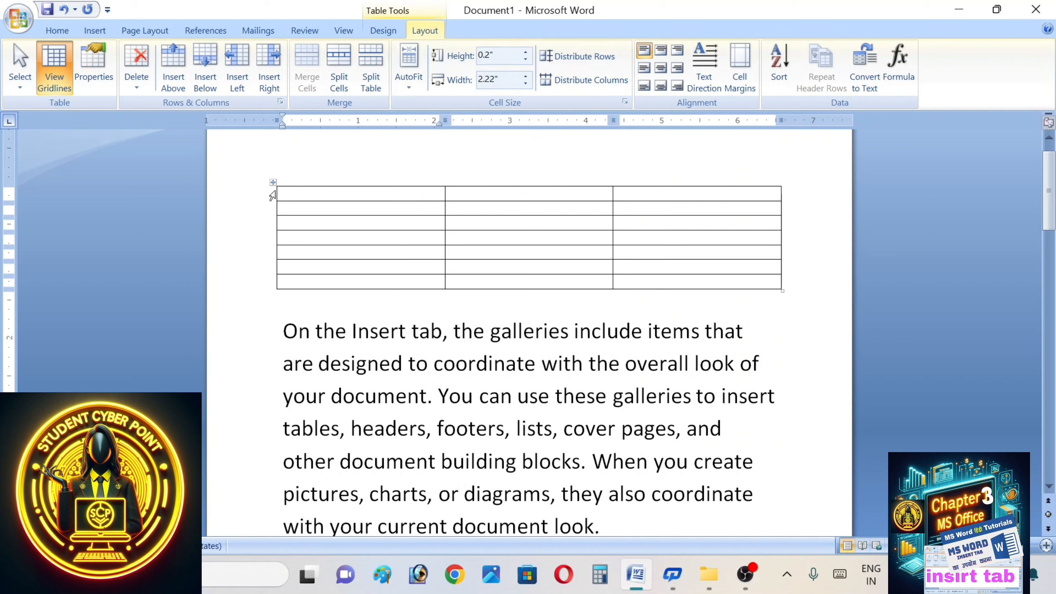
# - Narrow the first and last columns, shift the inner border left, heighten row one, and move the table left
pyautogui.moveTo(277, 194); pyautogui.dragTo(396, 197)
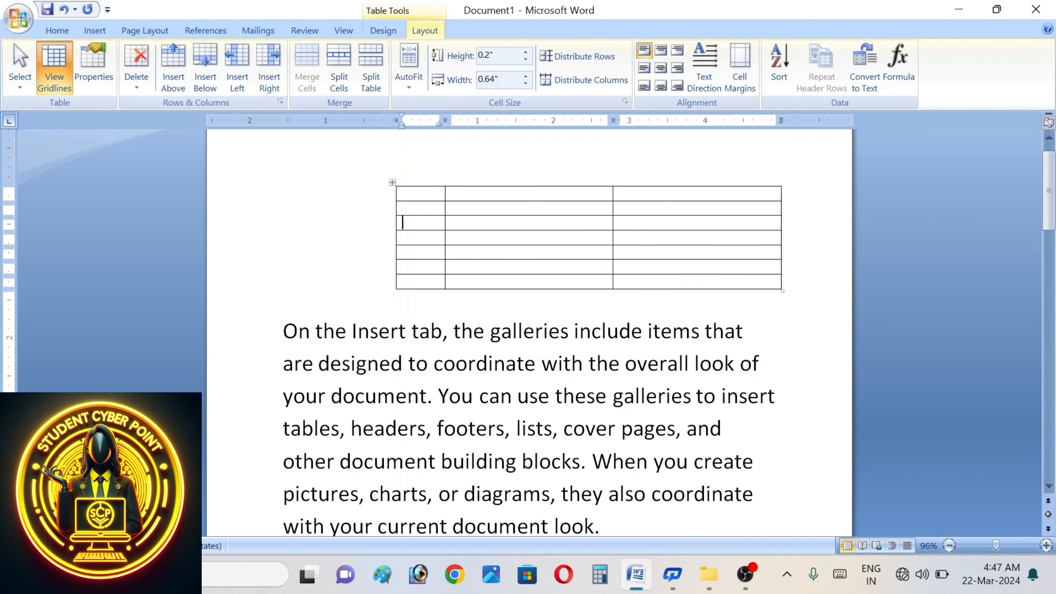
pyautogui.moveTo(780, 199); pyautogui.dragTo(645, 214)
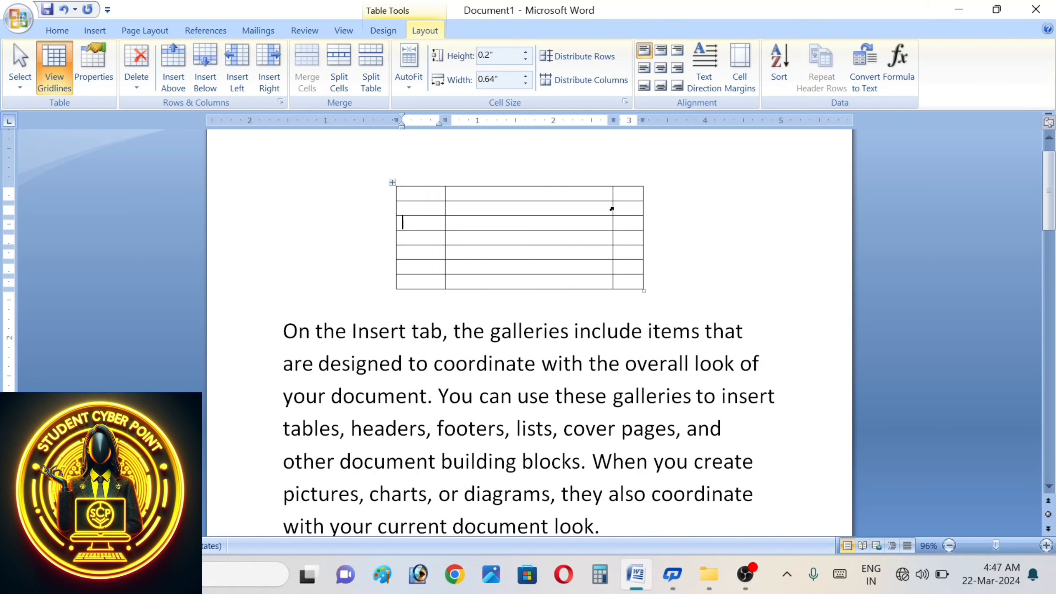
pyautogui.moveTo(612, 207); pyautogui.dragTo(538, 213)
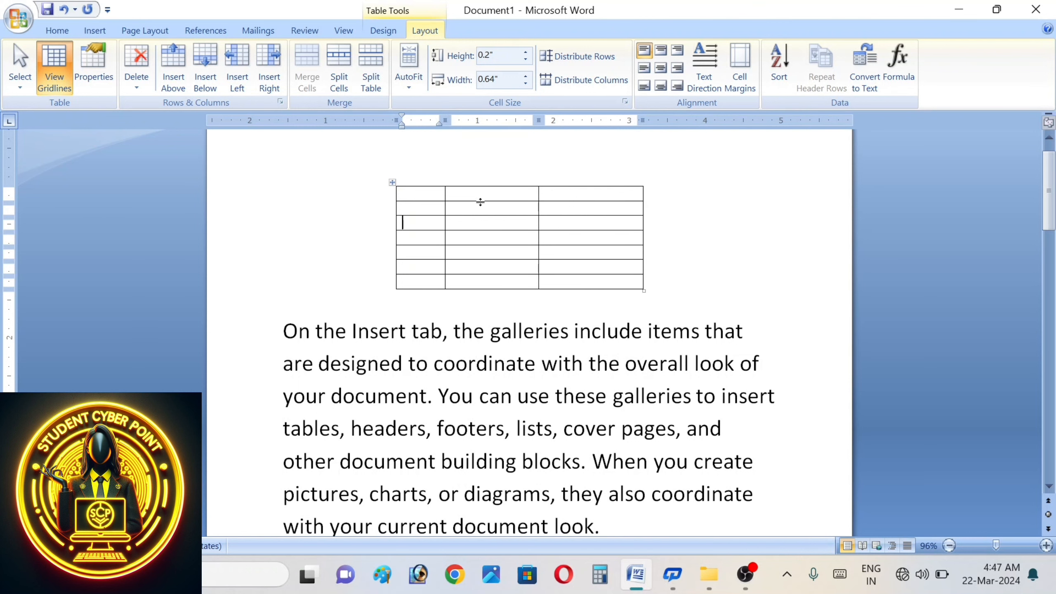
pyautogui.moveTo(473, 202); pyautogui.dragTo(473, 216)
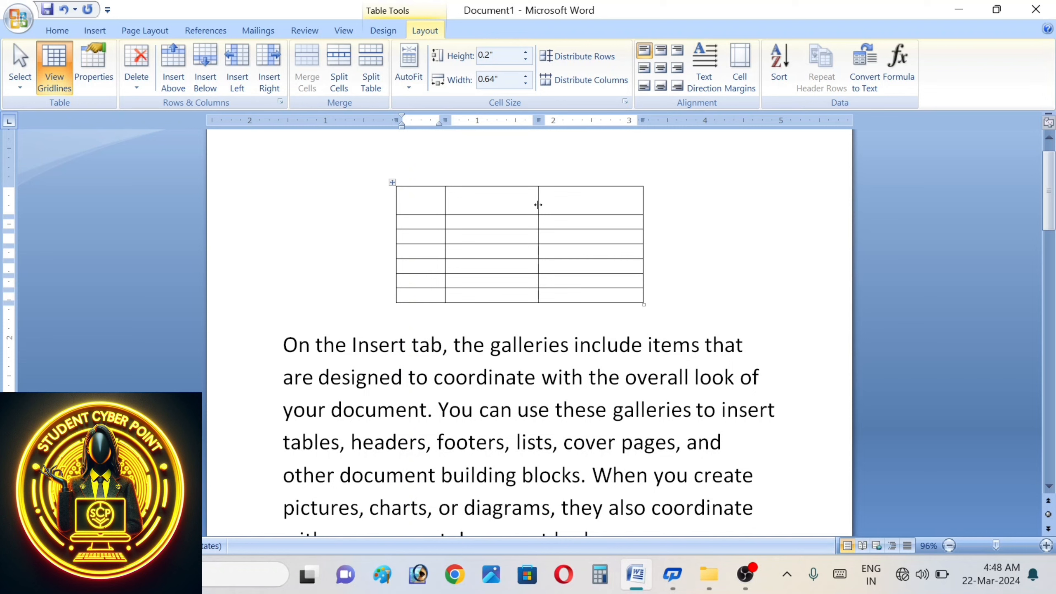
pyautogui.moveTo(392, 182); pyautogui.dragTo(298, 207)
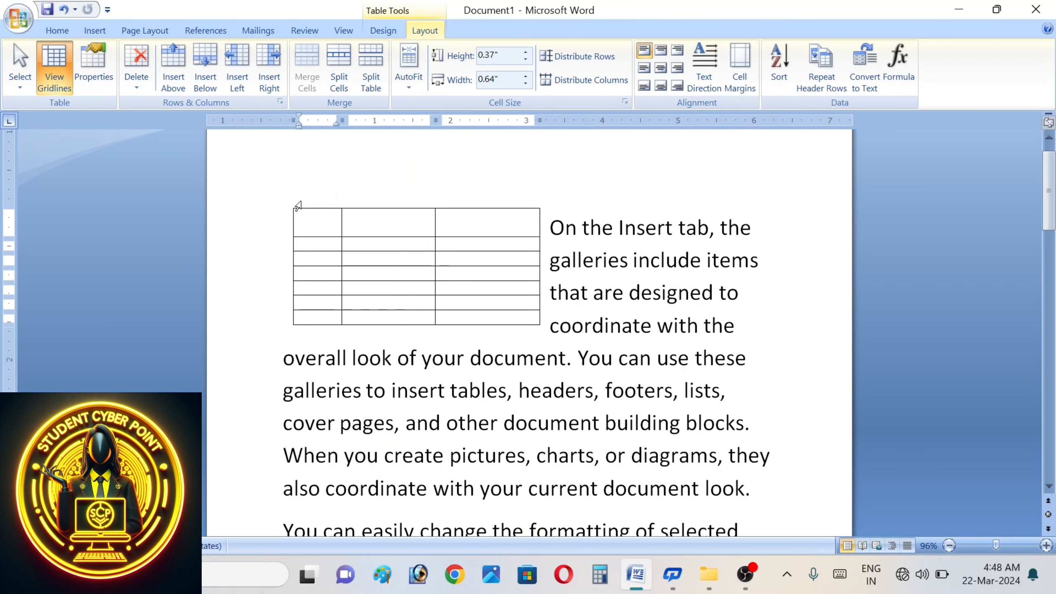
# - Drag the table up and to the right, deeper into the first paragraph
pyautogui.click(289, 204)
pyautogui.moveTo(289, 203); pyautogui.dragTo(330, 145)
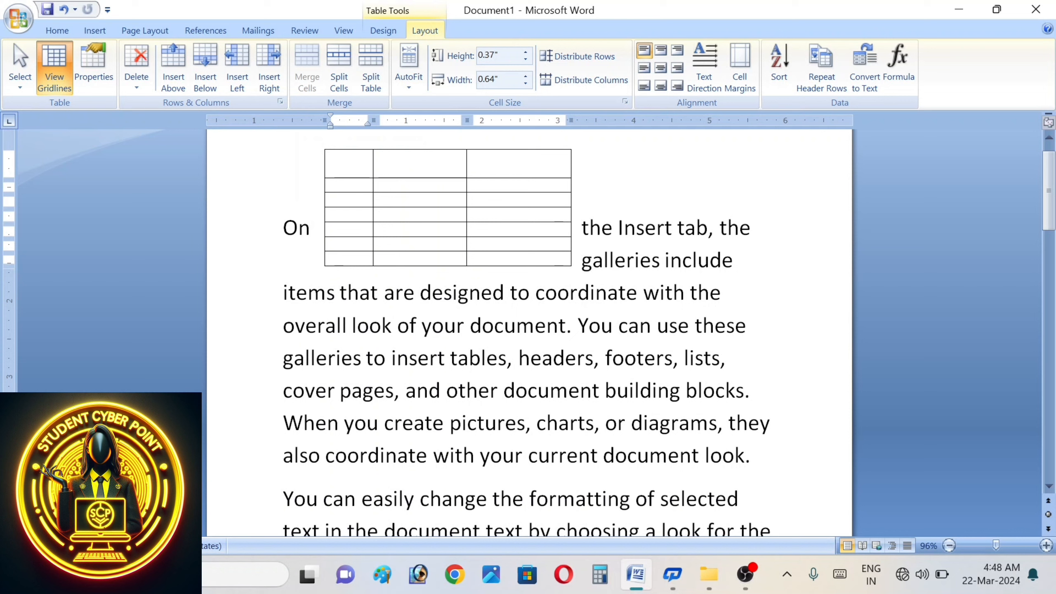
pyautogui.click(55, 83)
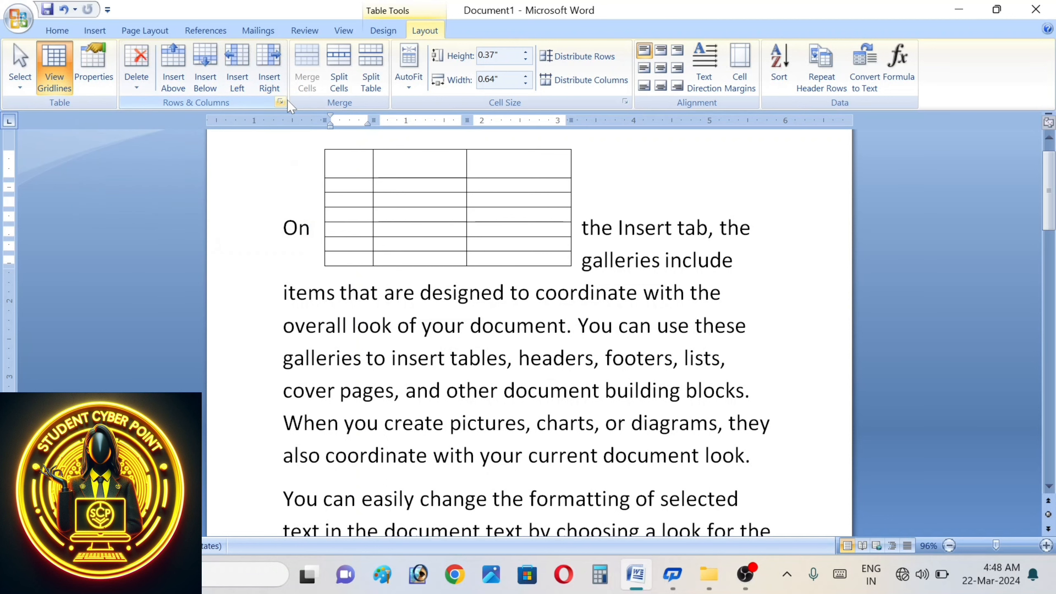
# - Enter 1 in the top cell, then 3, 4 and 5 in the next row's cells
pyautogui.write('1')
pyautogui.click(331, 186)
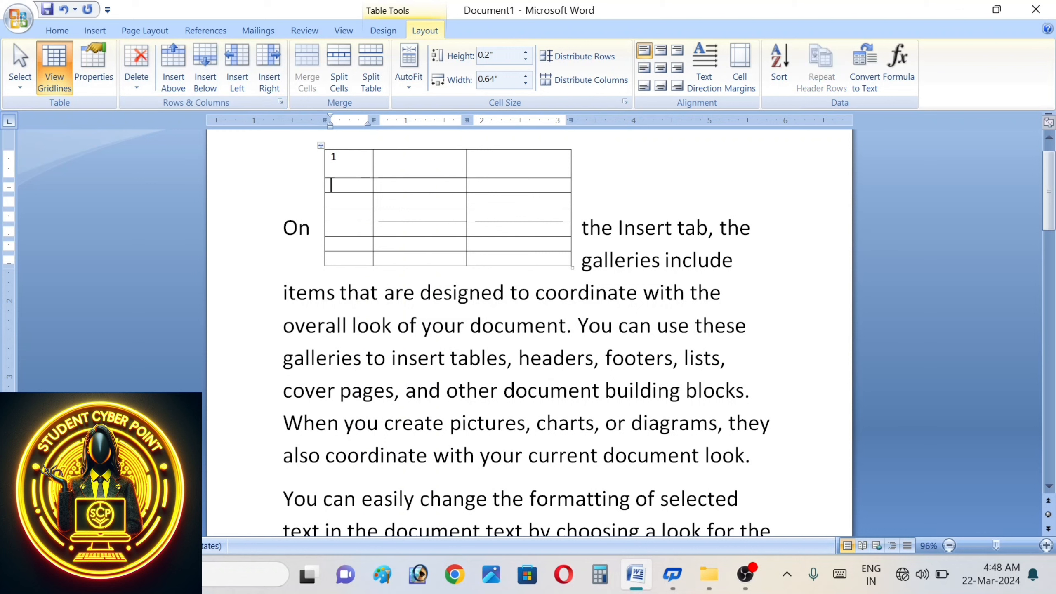
pyautogui.click(381, 185)
pyautogui.write('3')
pyautogui.press('Tab')
pyautogui.write('4')
pyautogui.press('Tab')
pyautogui.write('5')
pyautogui.press('Tab')
# - Fill the remaining cells with 4s and 6s, adding an eighth row that starts with 4
pyautogui.write('4\t6\t4\t6\t\t6')
pyautogui.press('Tab')
pyautogui.write('6')
pyautogui.press('Tab')
pyautogui.press('Tab')
pyautogui.write('6')
pyautogui.press('Tab')
pyautogui.press('Tab')
pyautogui.write('6')
pyautogui.press('Tab')
pyautogui.press('Tab')
pyautogui.write('6')
pyautogui.press('Tab')
pyautogui.write('4')
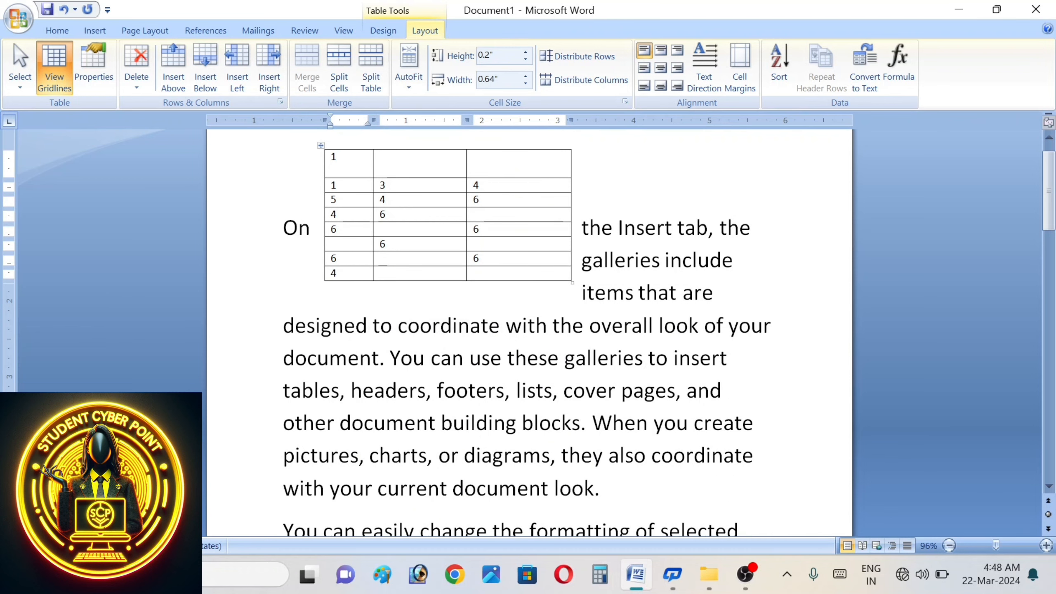
# - Use the table Select menu to select the last cell, then the first and second columns
pyautogui.click(32, 84)
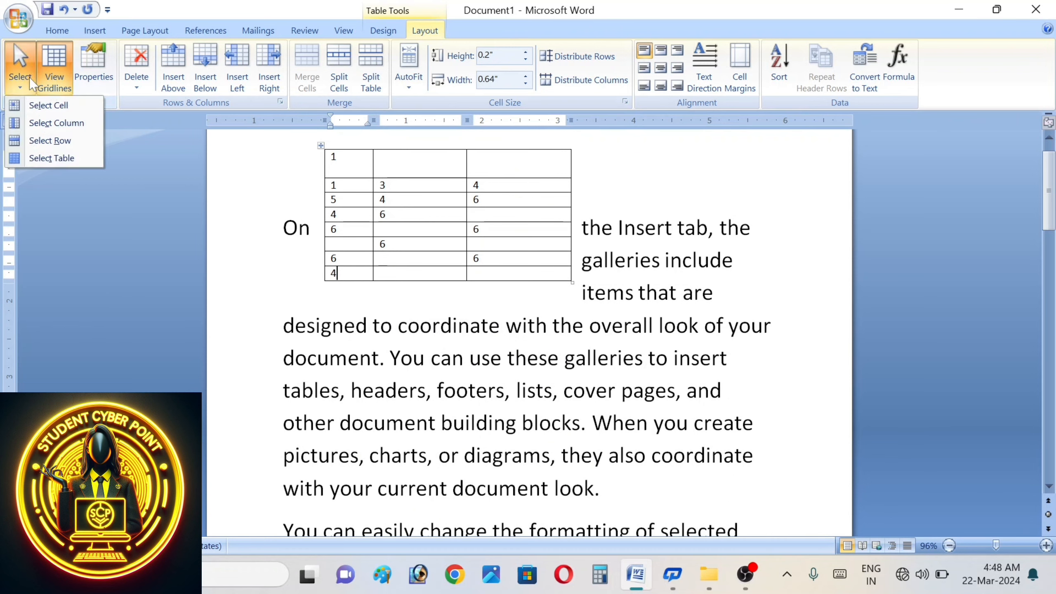
pyautogui.click(65, 110)
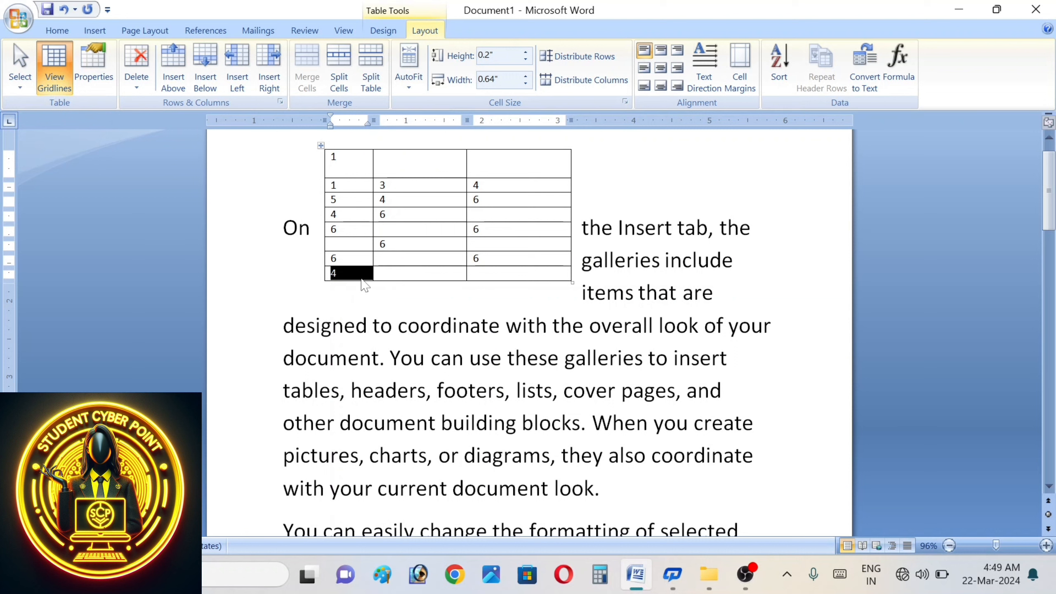
pyautogui.click(30, 88)
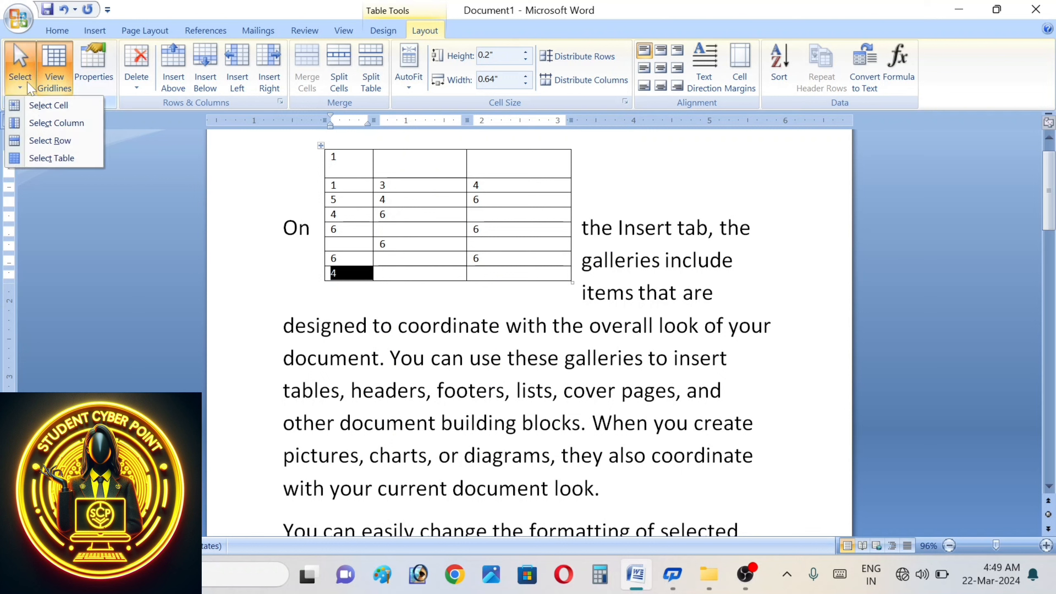
pyautogui.click(42, 123)
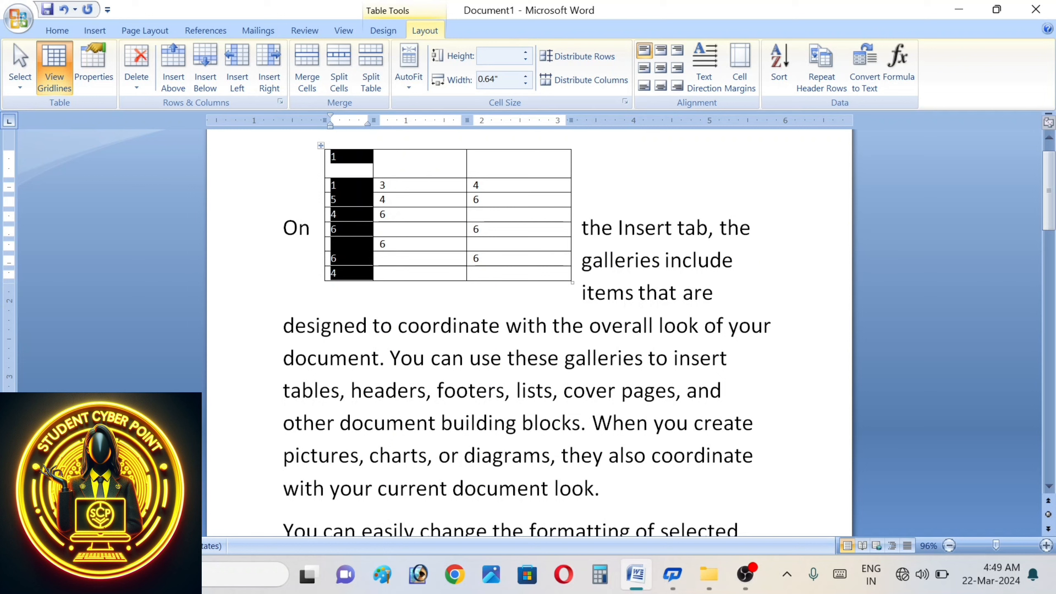
pyautogui.click(439, 201)
pyautogui.click(24, 88)
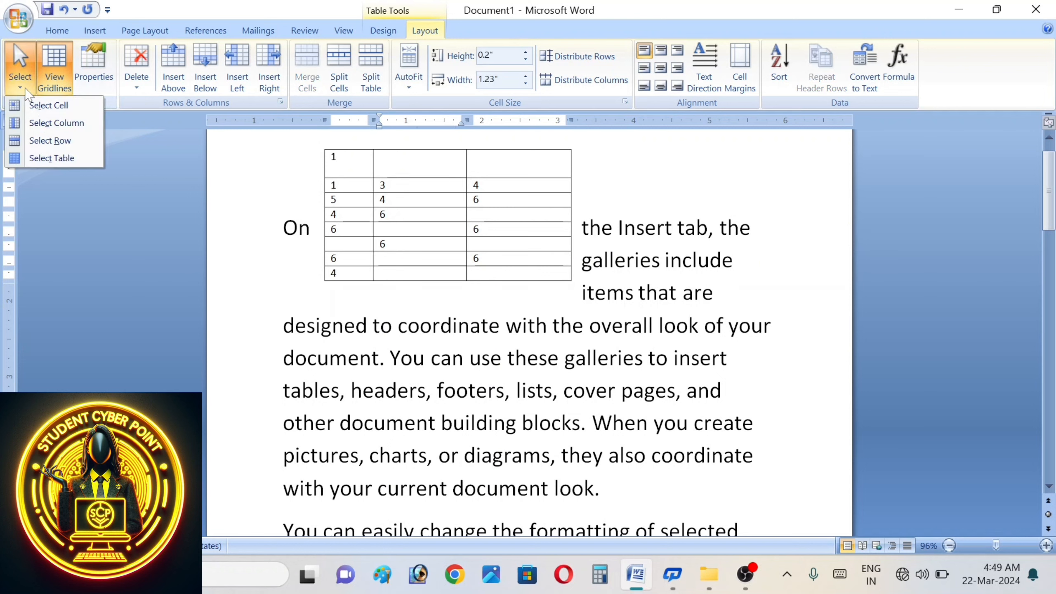
pyautogui.click(52, 122)
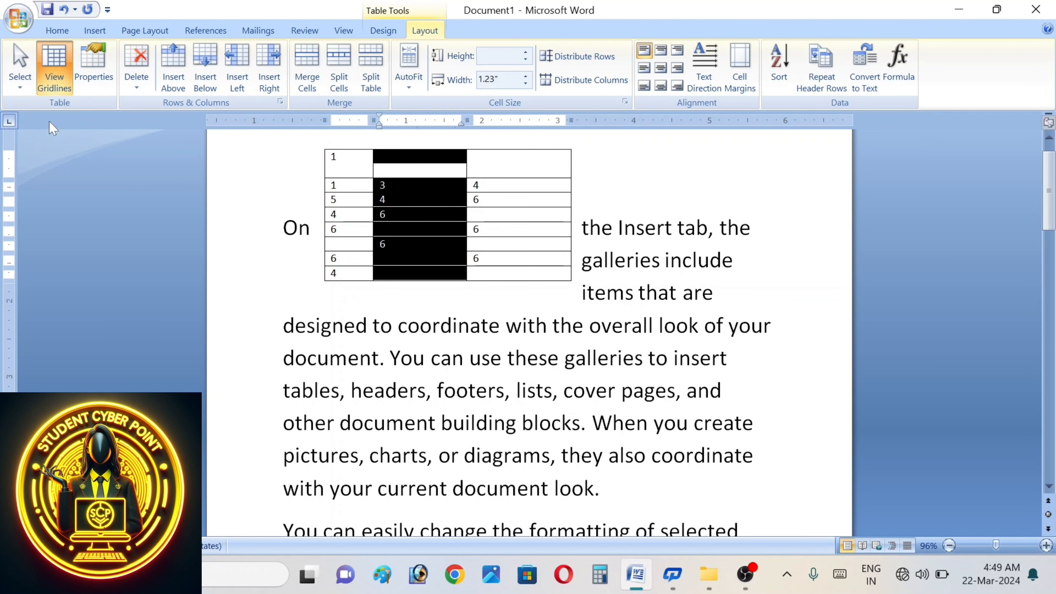
# - Use the Select menu to select the second row, then the entire table
pyautogui.click(21, 87)
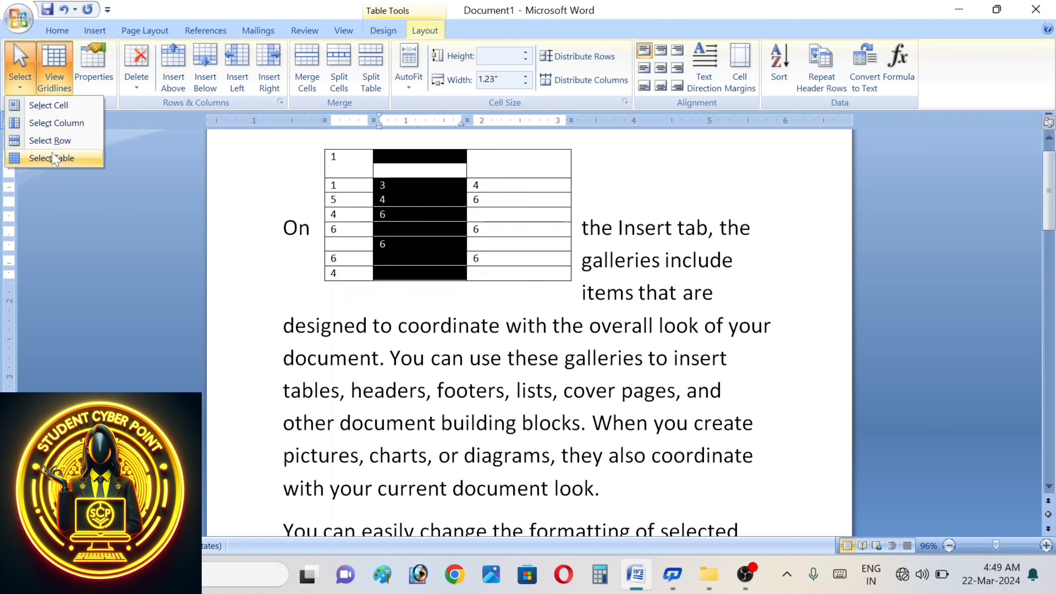
pyautogui.click(338, 186)
pyautogui.click(338, 186)
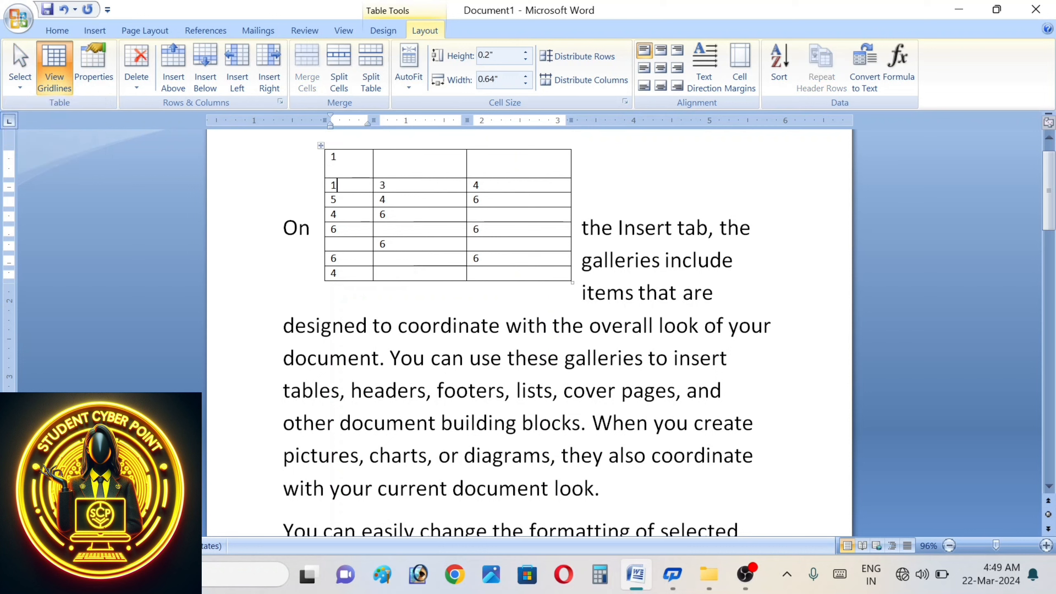
pyautogui.click(21, 85)
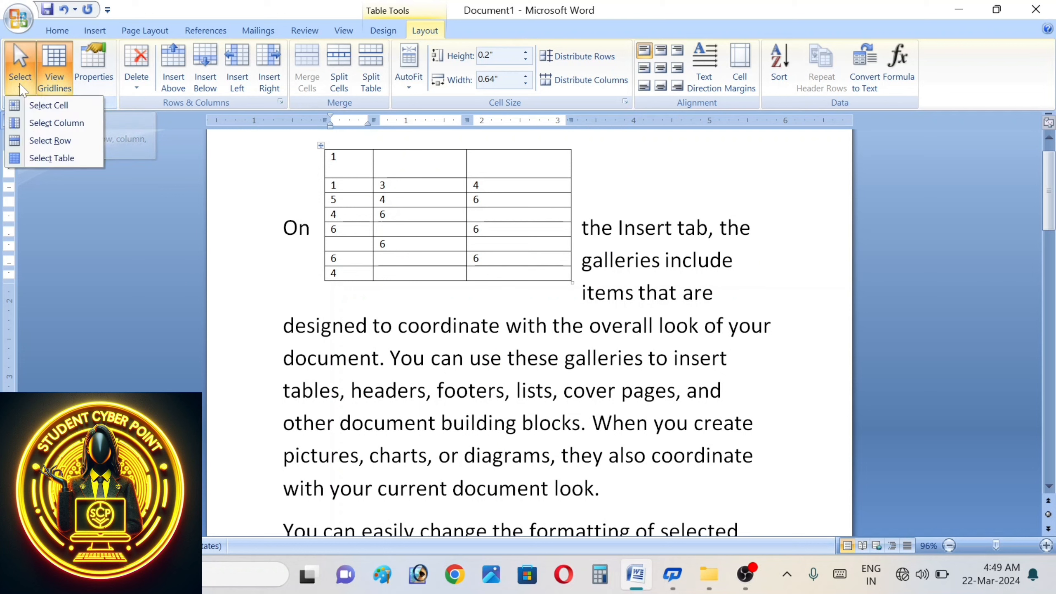
pyautogui.click(58, 142)
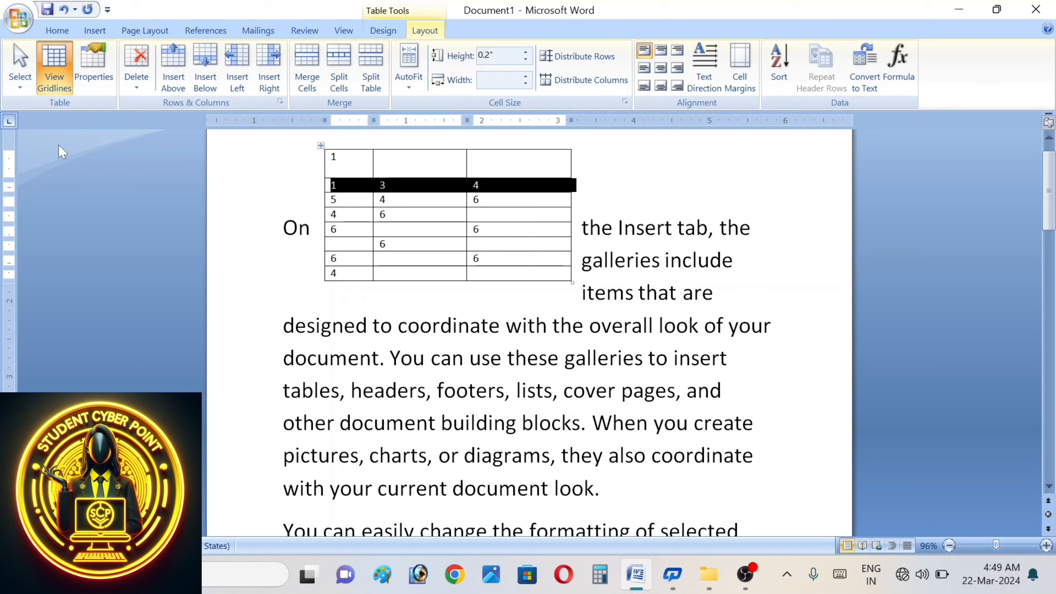
pyautogui.click(21, 85)
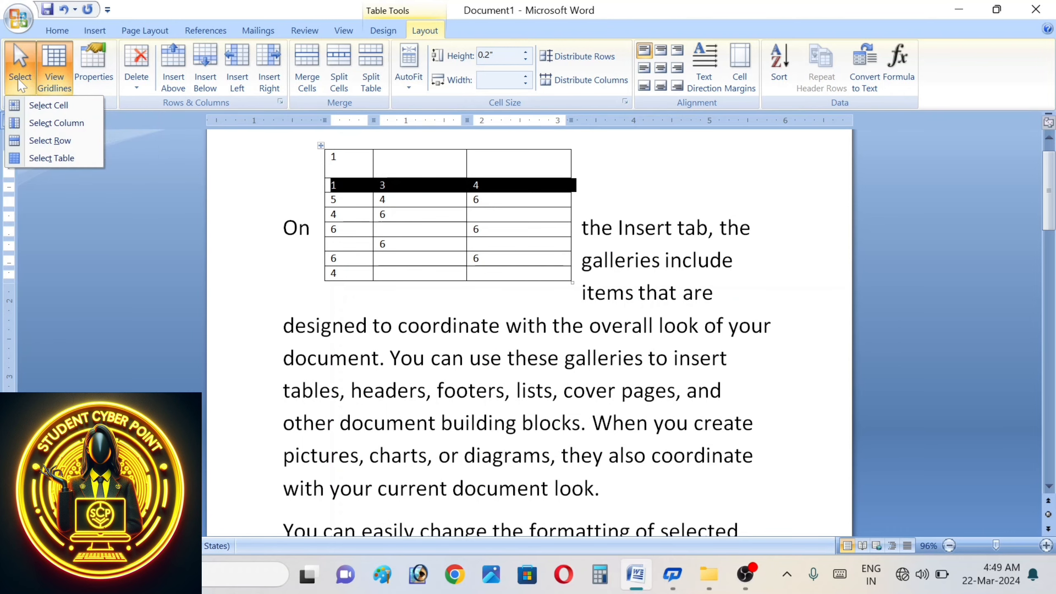
pyautogui.click(52, 158)
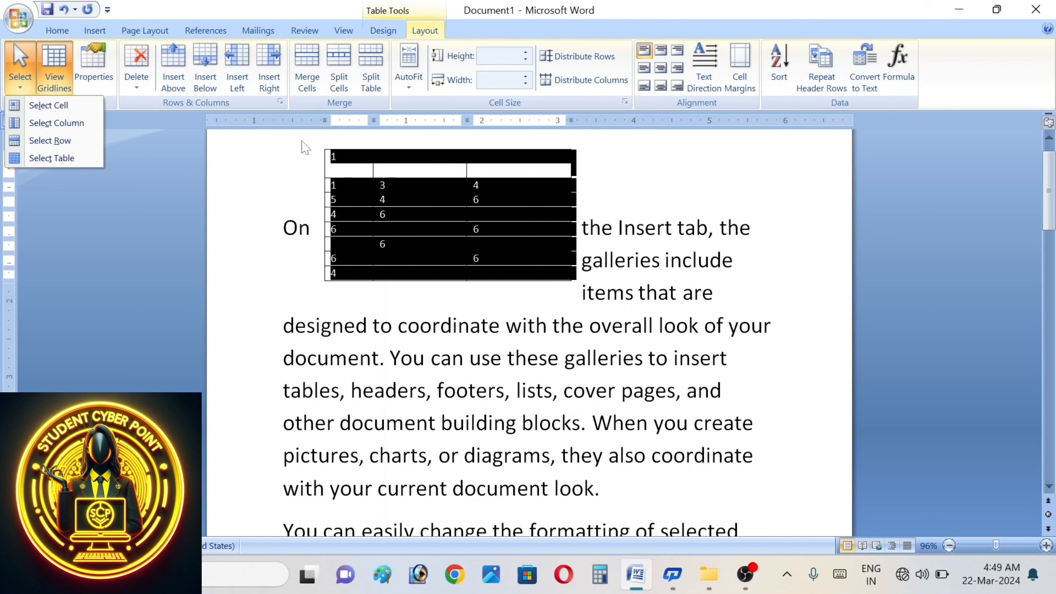
pyautogui.click(59, 90)
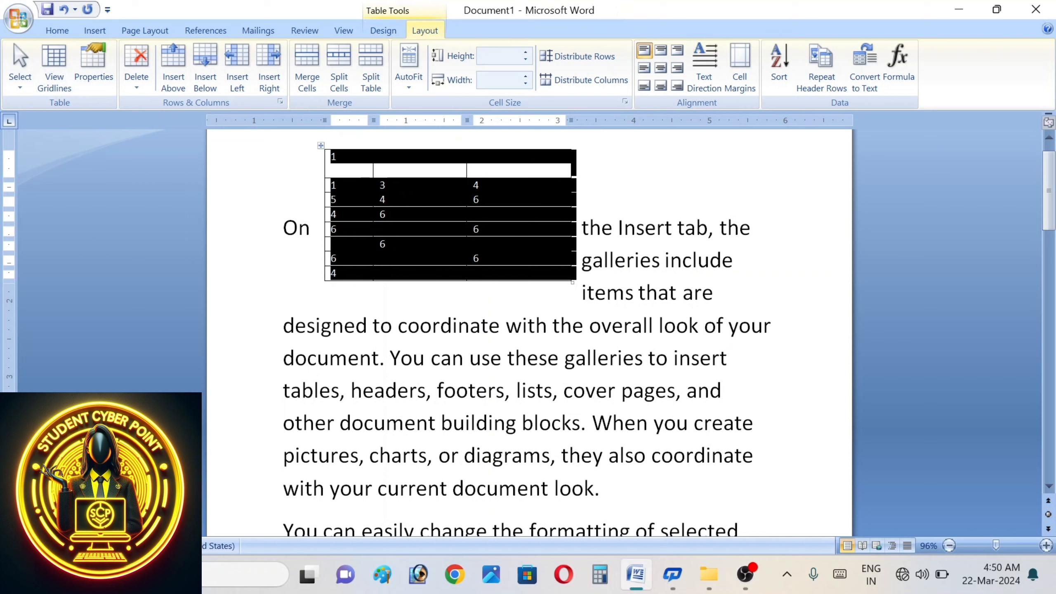
# - Select the whole table and apply All Borders from the Design tab's Borders list
pyautogui.press('Left')
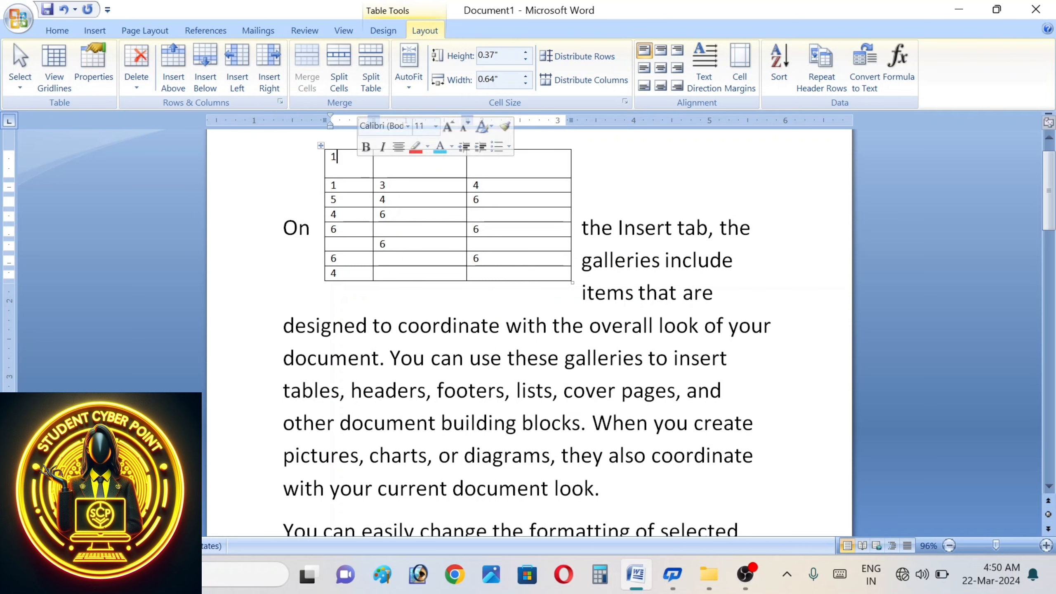
pyautogui.moveTo(474, 156); pyautogui.dragTo(350, 274)
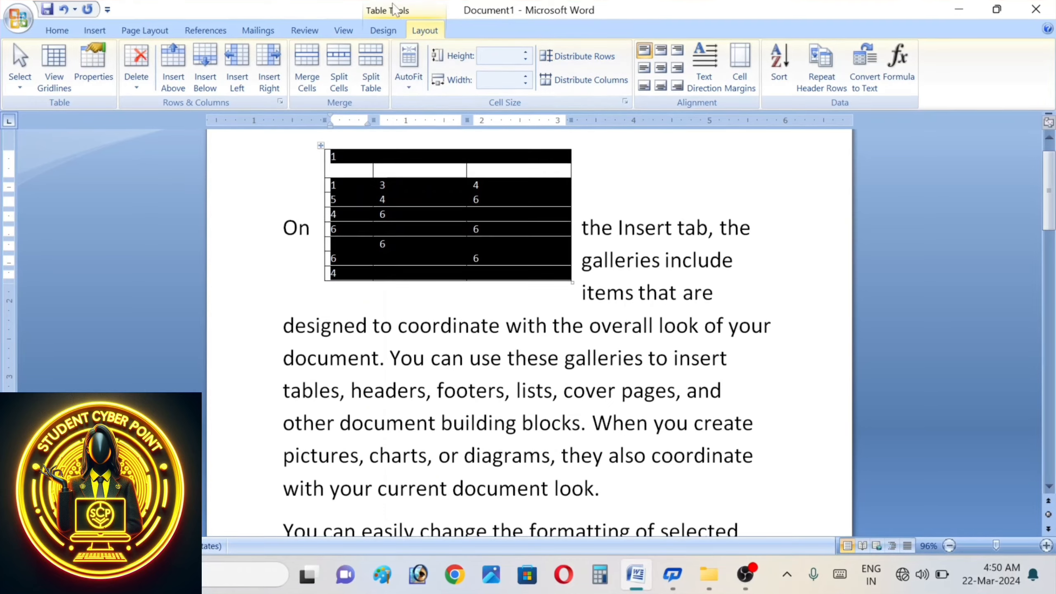
pyautogui.click(381, 36)
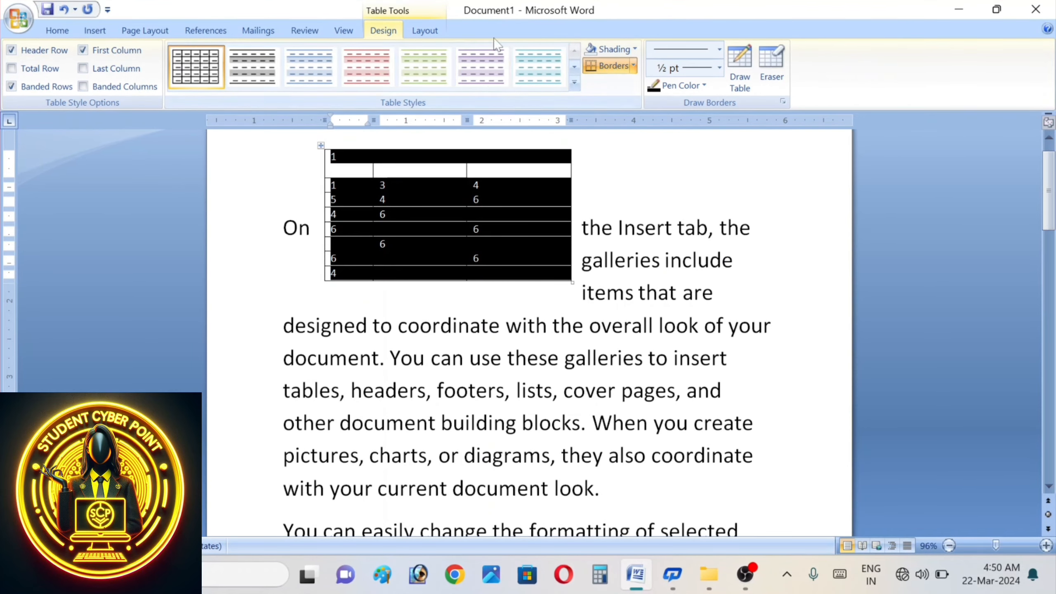
pyautogui.click(633, 65)
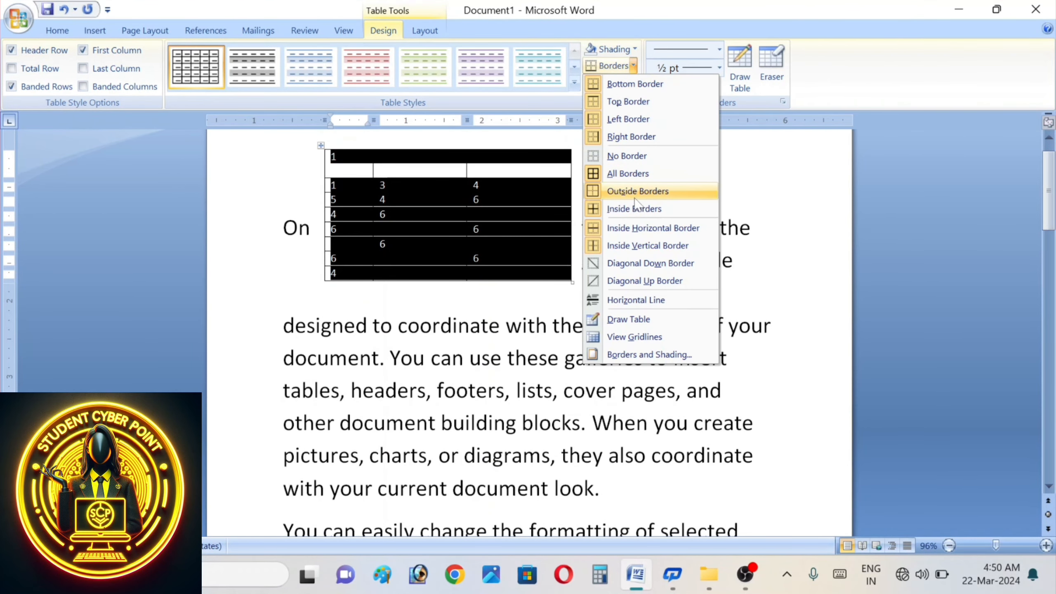
pyautogui.click(630, 174)
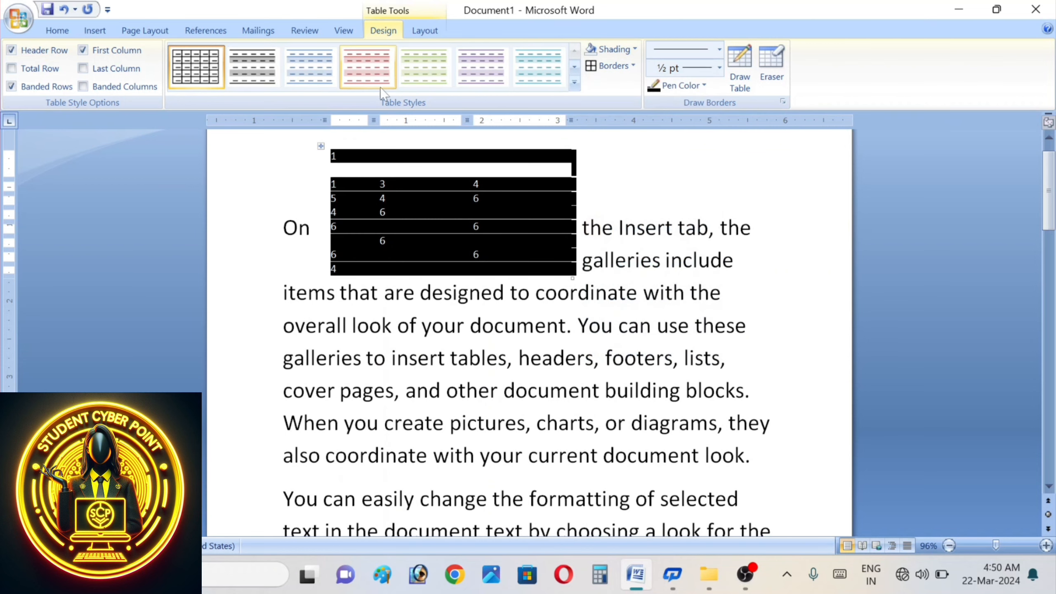
# - Toggle View Gridlines on the Layout tab several times, leaving the dashed gridlines on
pyautogui.click(423, 31)
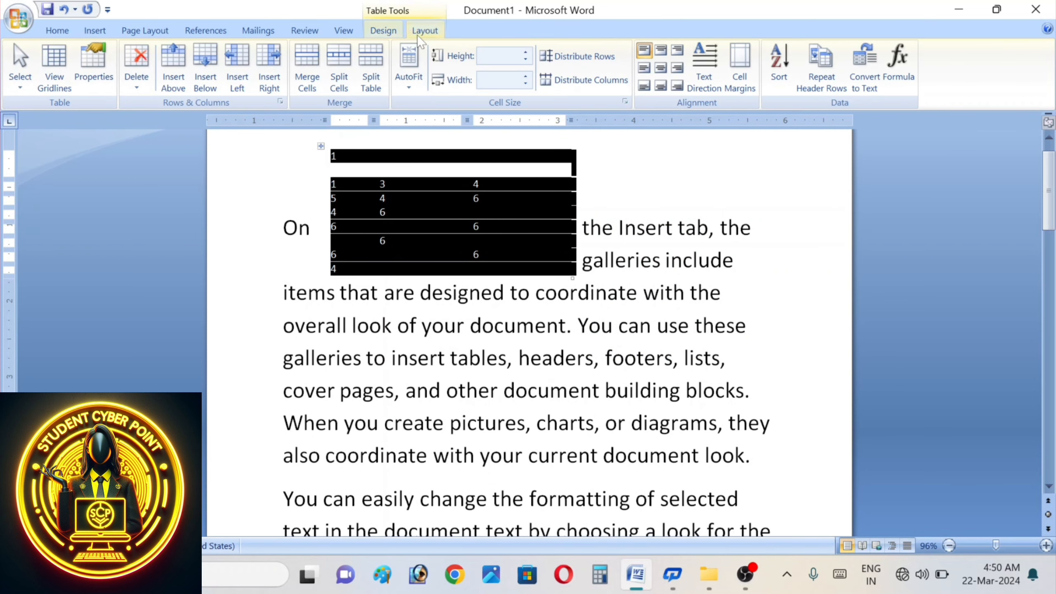
pyautogui.click(68, 84)
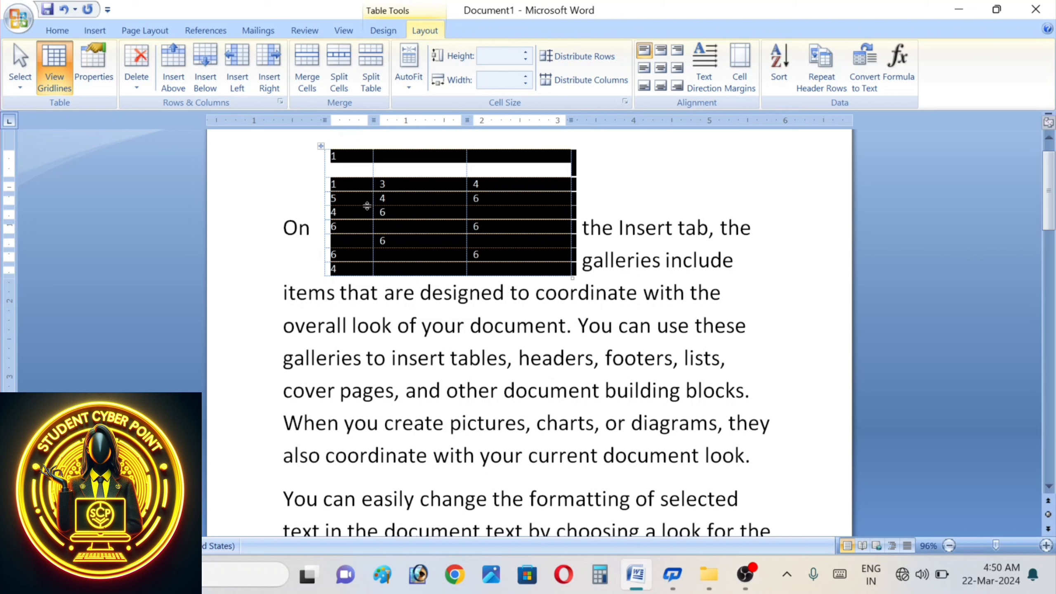
pyautogui.click(62, 88)
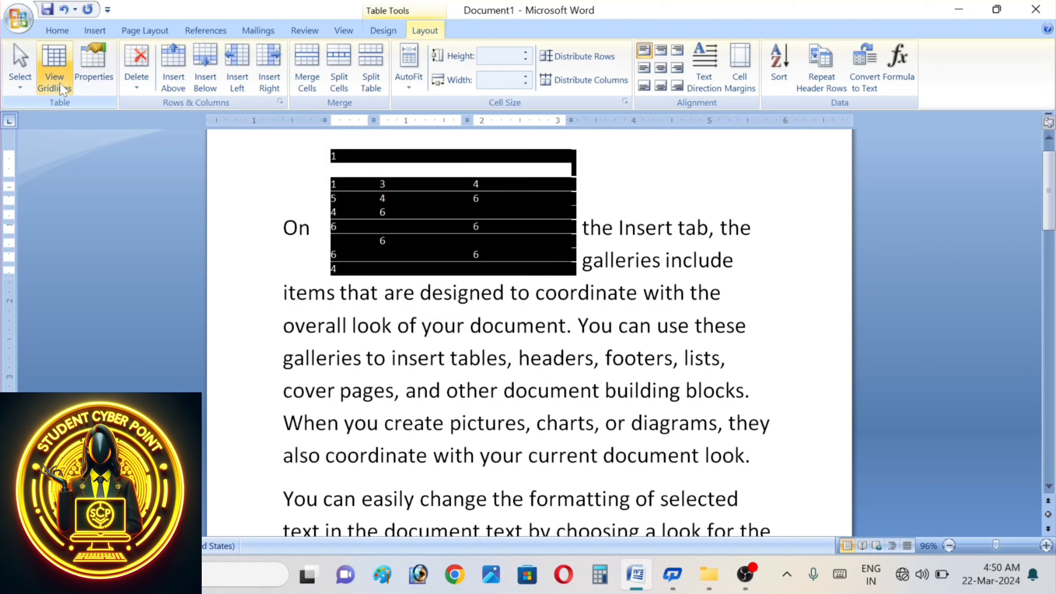
pyautogui.click(61, 85)
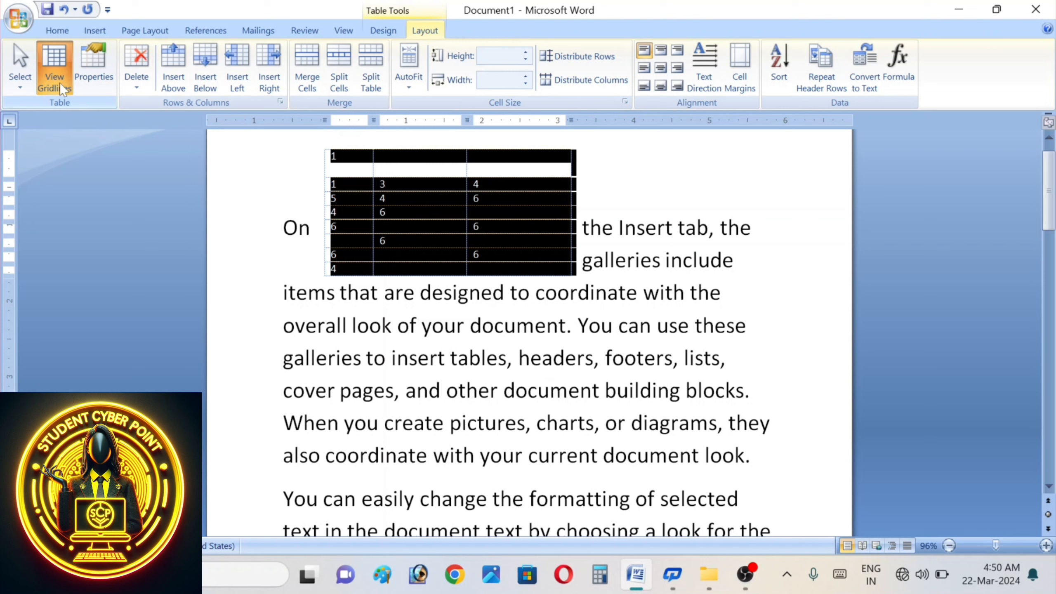
pyautogui.click(60, 82)
pyautogui.click(59, 82)
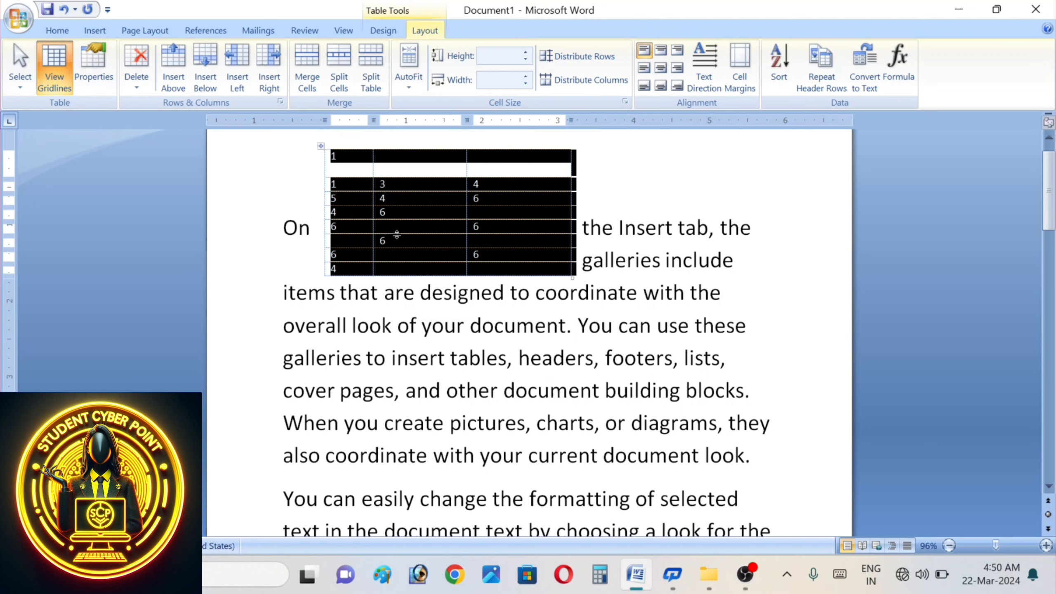
# - Browse the Table Properties tabs, then set the table alignment to Center
pyautogui.click(95, 72)
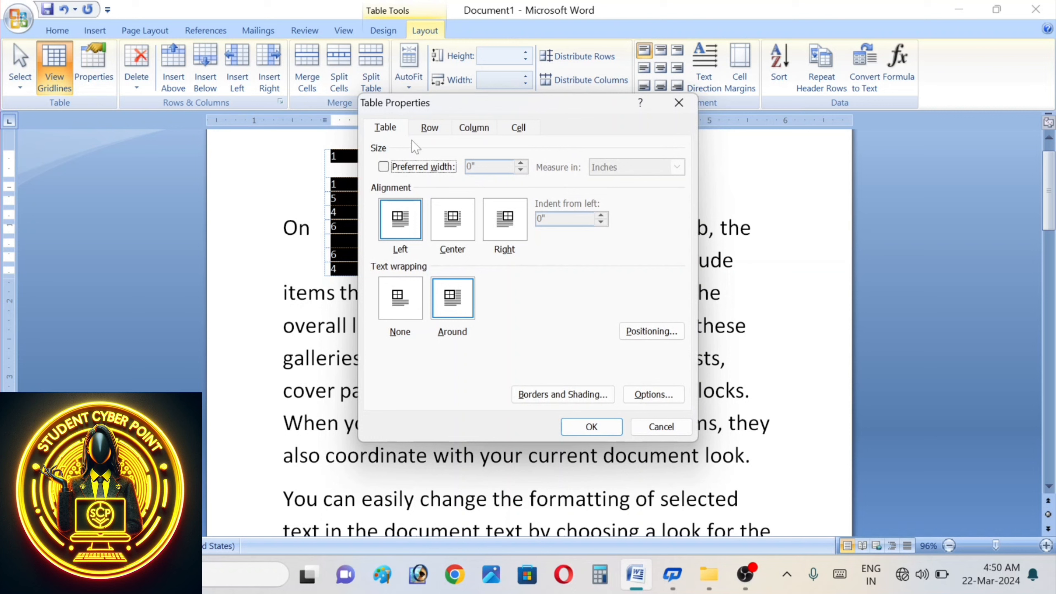
pyautogui.click(431, 133)
pyautogui.click(474, 130)
pyautogui.click(523, 131)
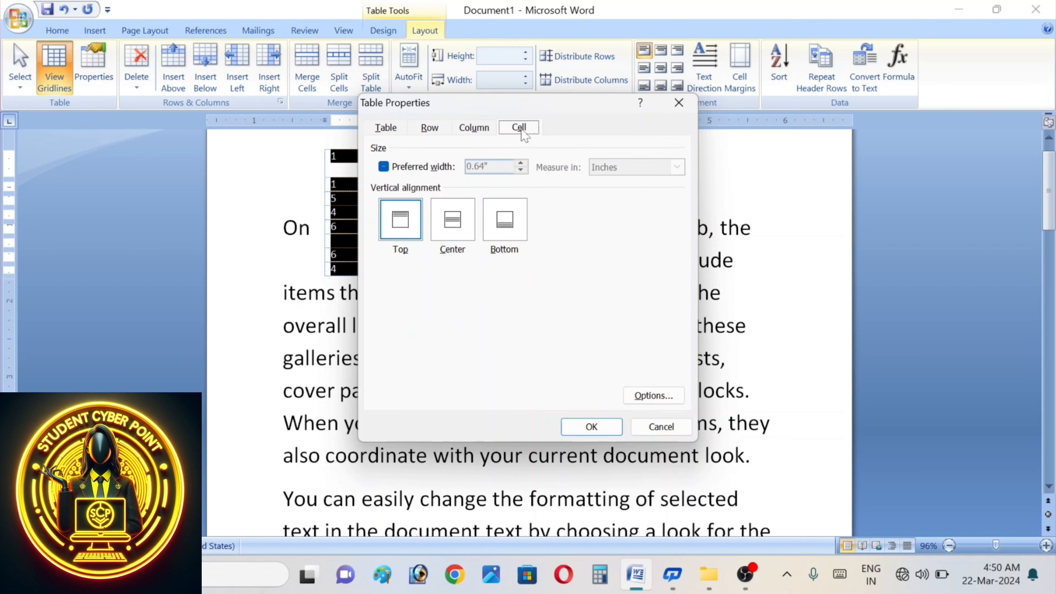
pyautogui.click(392, 132)
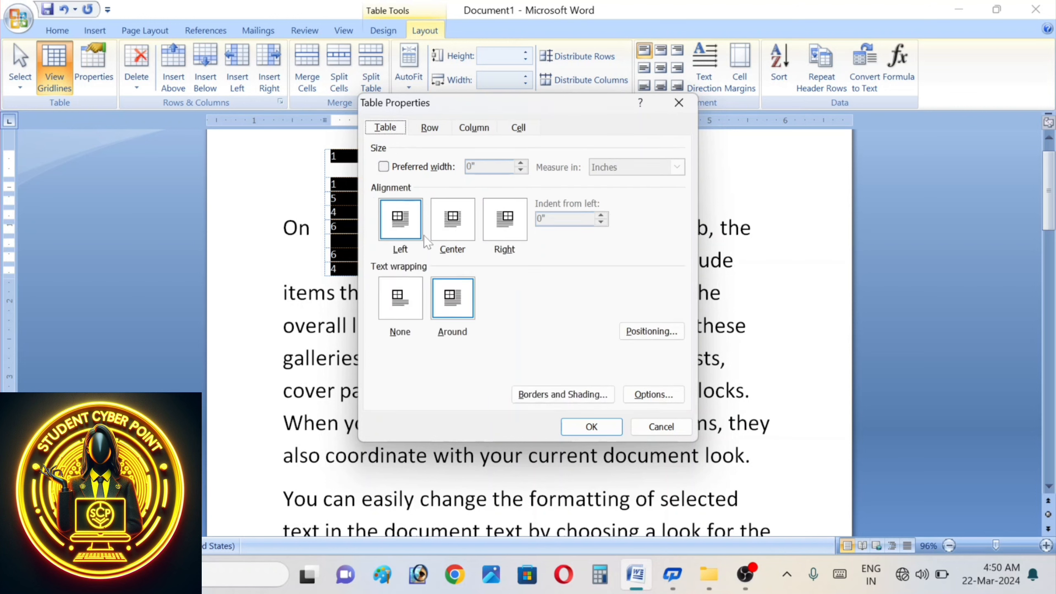
pyautogui.moveTo(495, 95); pyautogui.dragTo(835, 118)
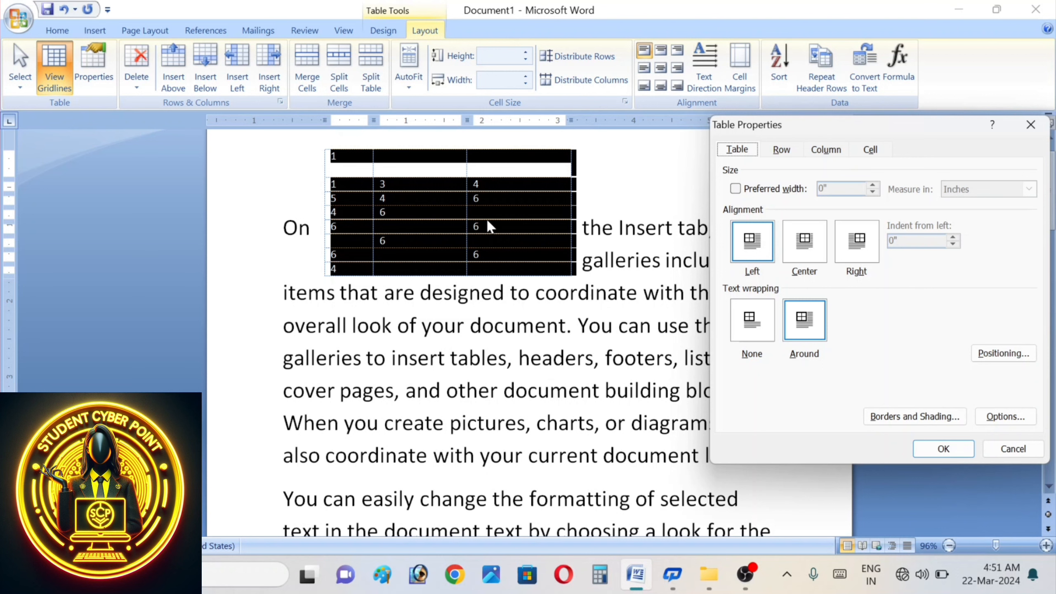
pyautogui.click(809, 247)
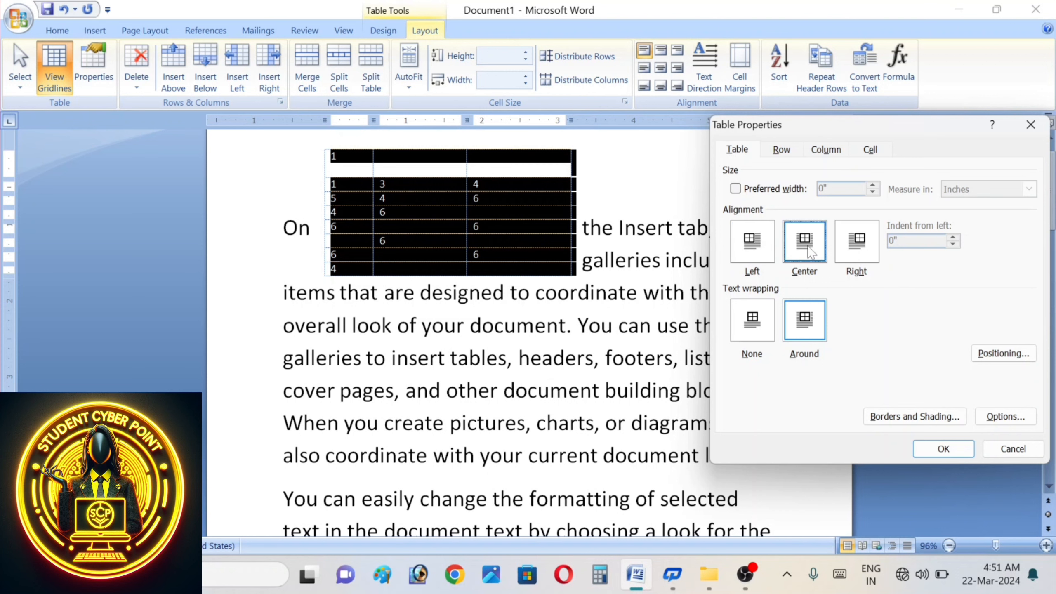
pyautogui.click(943, 448)
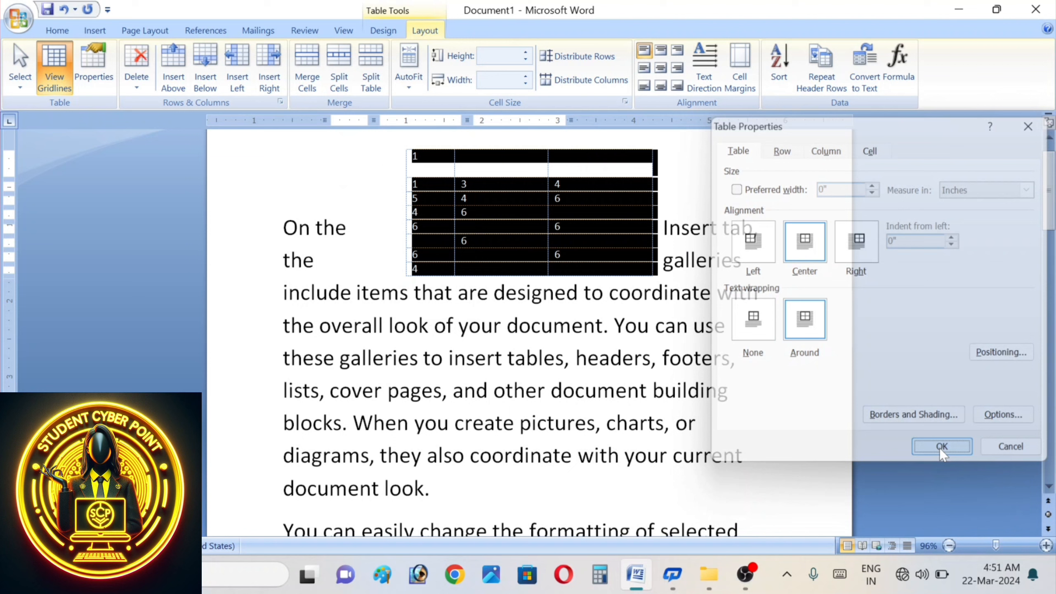
# - Try Right table alignment, then switch the table back to Center
pyautogui.click(90, 62)
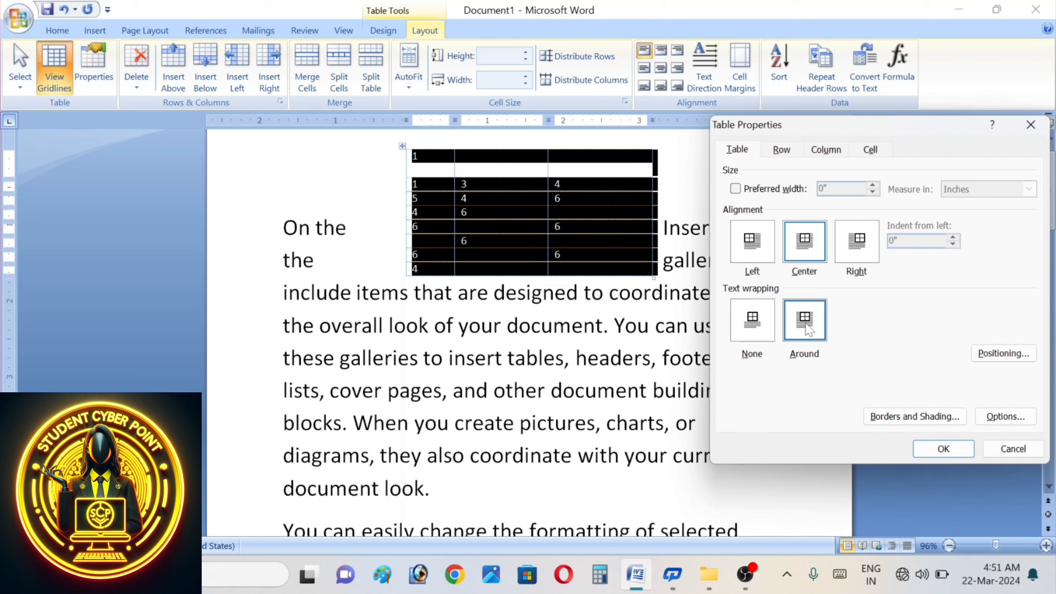
pyautogui.click(868, 253)
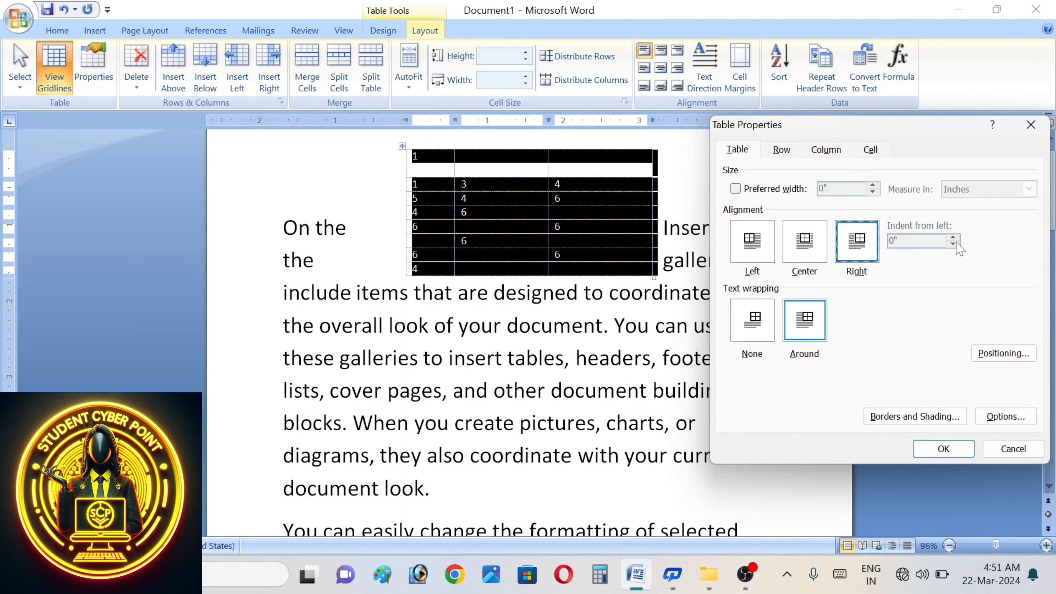
pyautogui.click(940, 456)
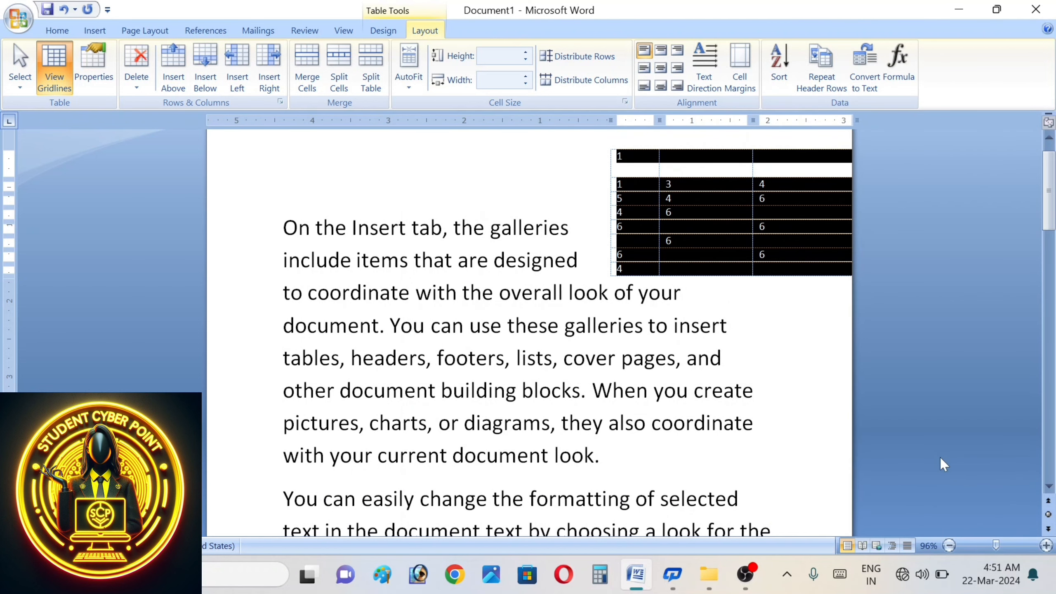
pyautogui.click(89, 61)
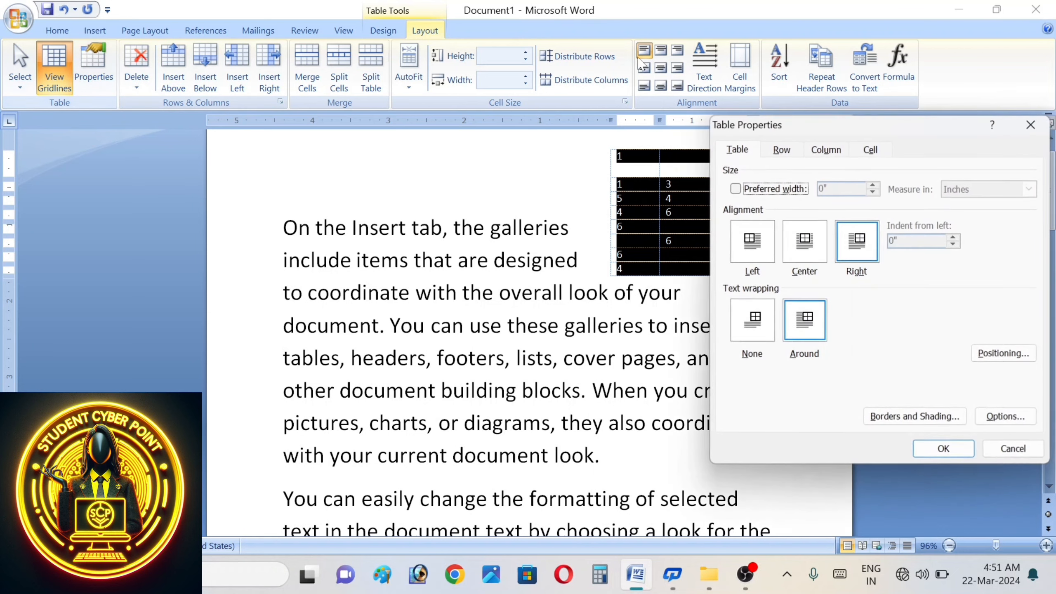
pyautogui.click(809, 248)
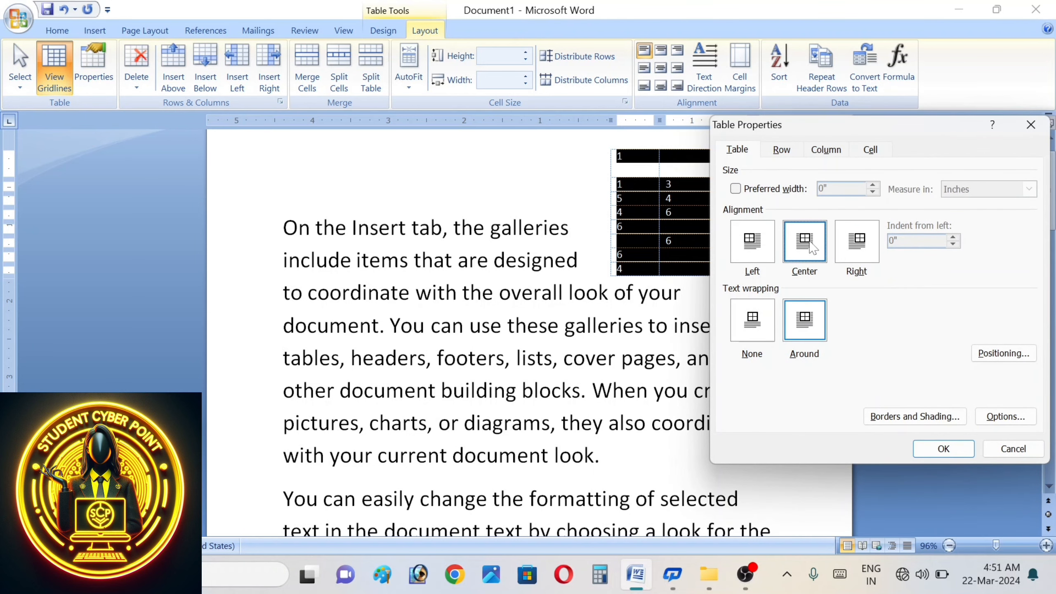
pyautogui.click(925, 450)
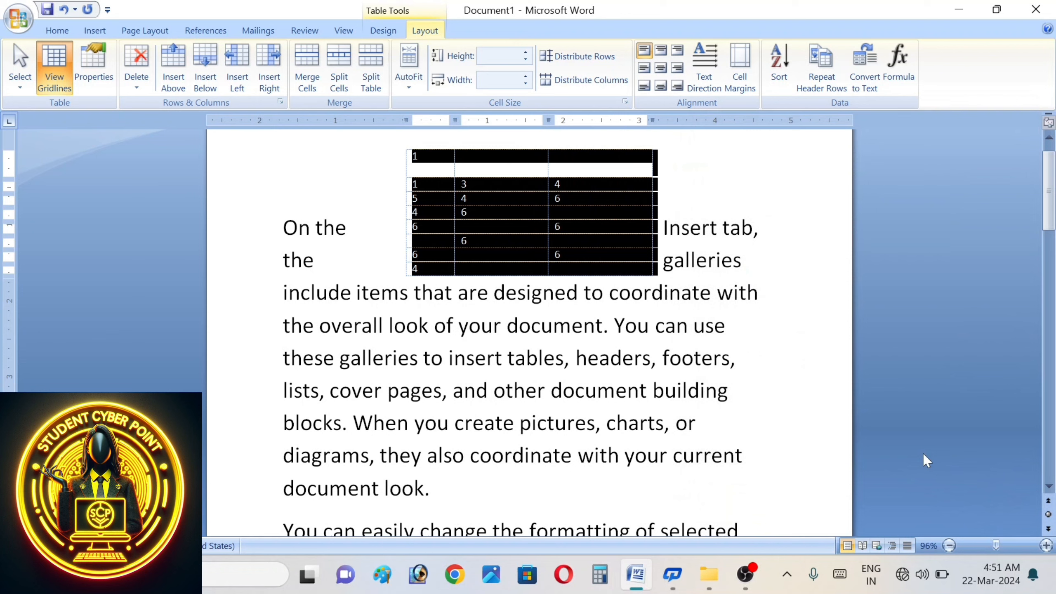
# - Set the table's text wrapping to Around in Table Properties
pyautogui.click(94, 63)
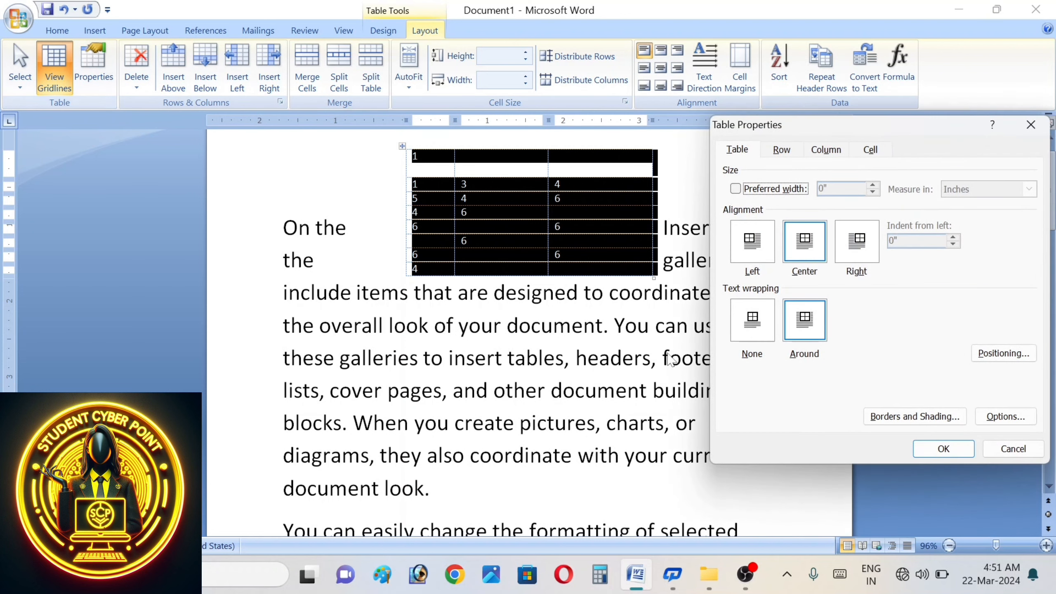
pyautogui.click(806, 333)
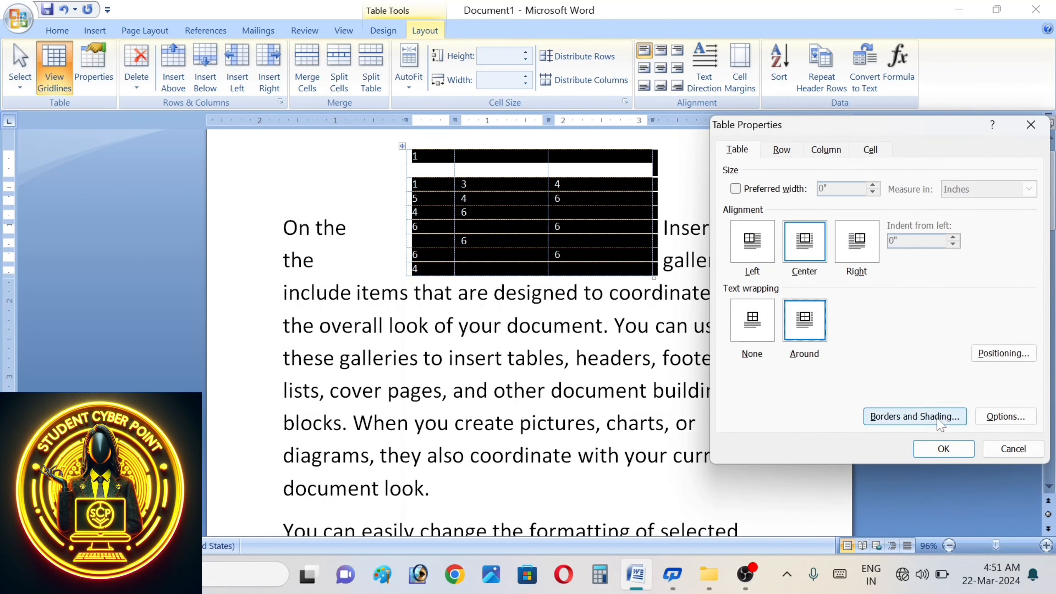
pyautogui.click(943, 450)
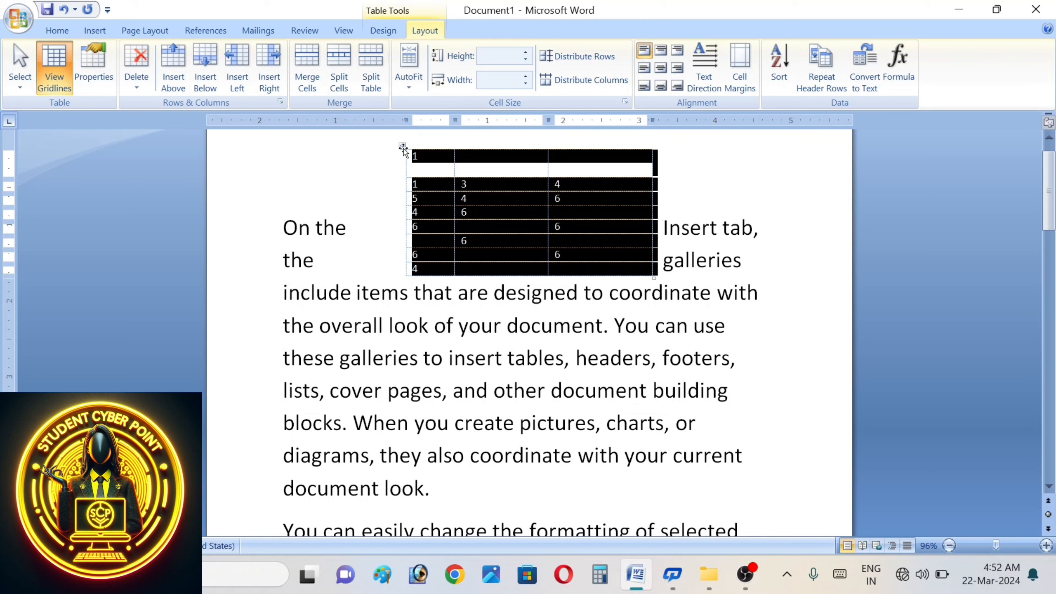
# - Drag the table down into the first paragraph so the text wraps on both sides
pyautogui.moveTo(403, 146); pyautogui.dragTo(411, 331)
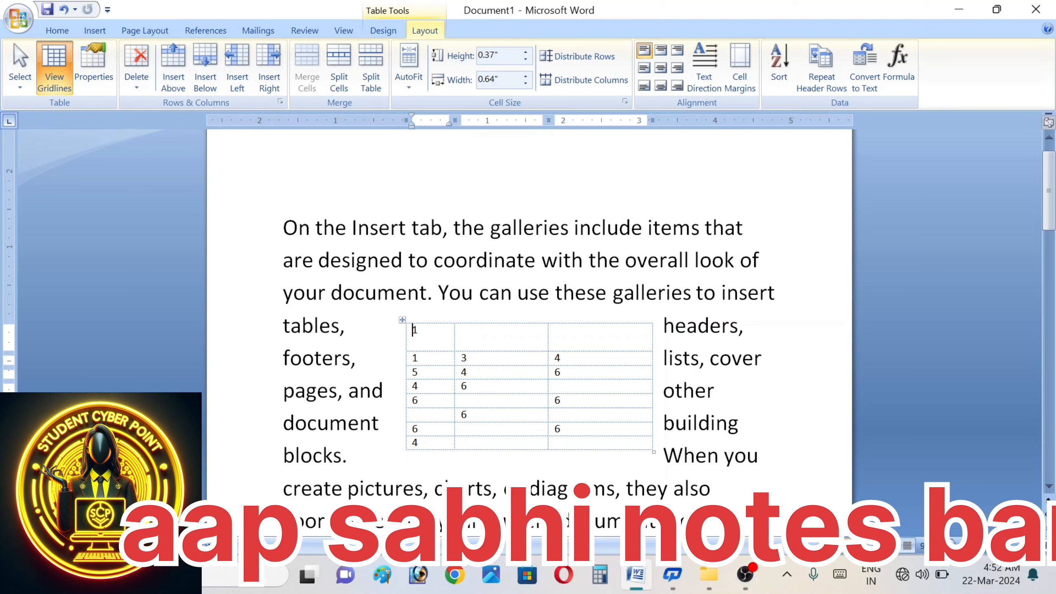
pyautogui.click(561, 358)
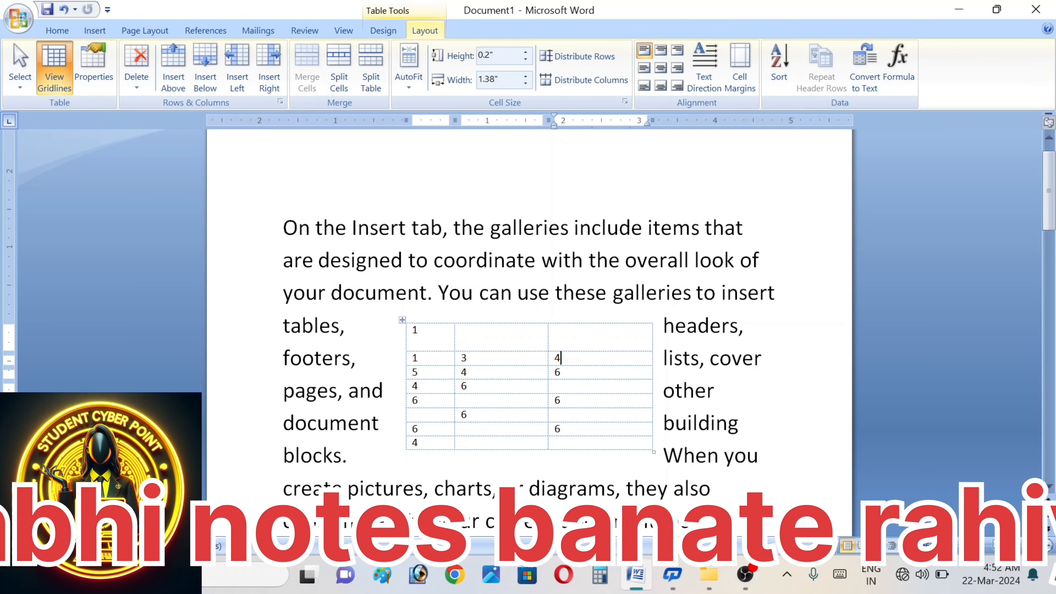
pyautogui.click(559, 429)
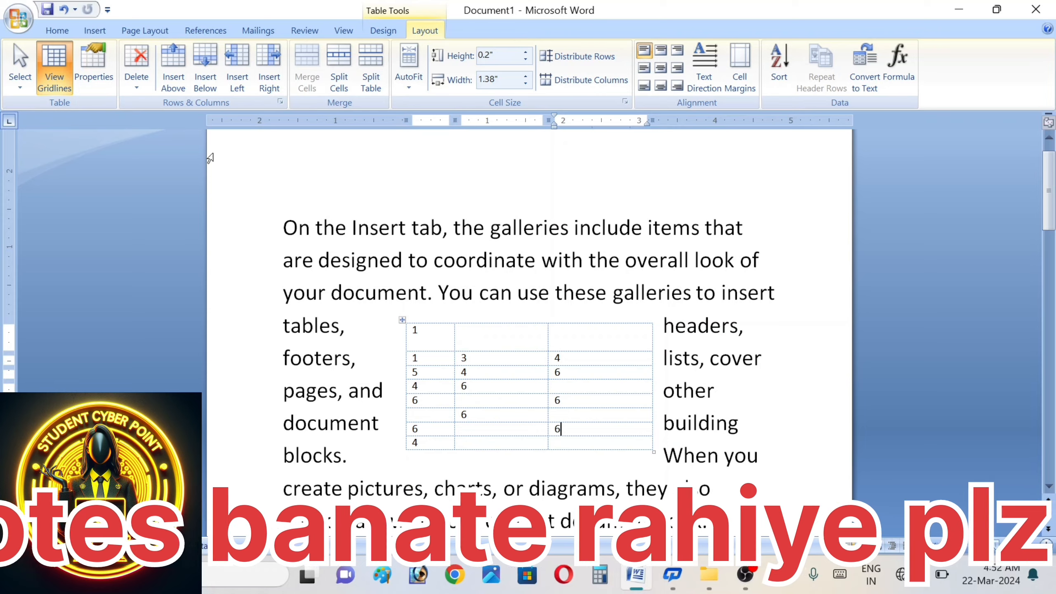
pyautogui.click(138, 79)
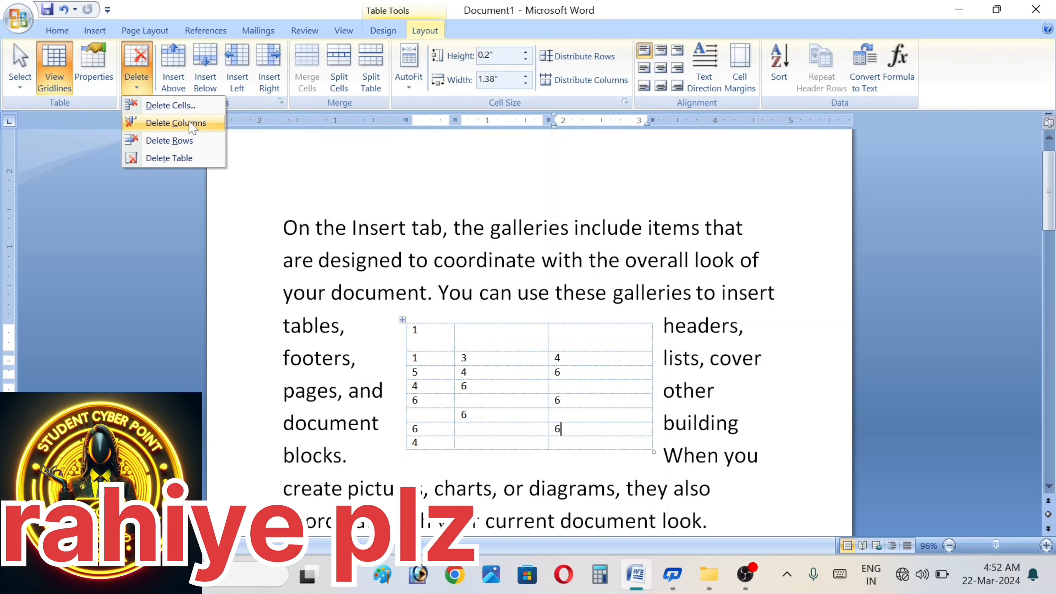
# - Delete the third-column cell holding the lower 6, shifting the remaining cells left
pyautogui.click(170, 106)
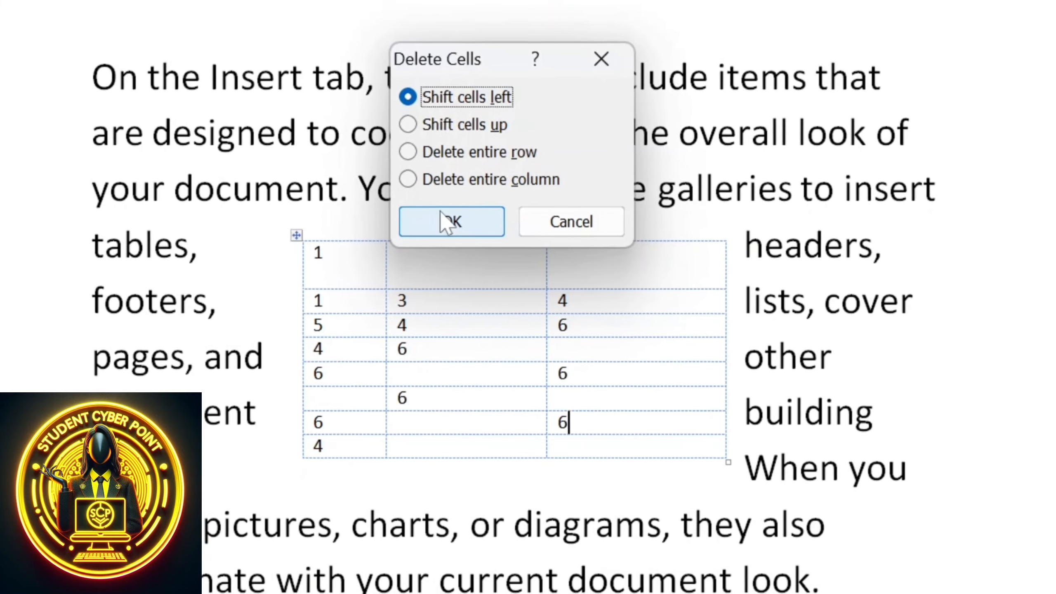
pyautogui.click(442, 213)
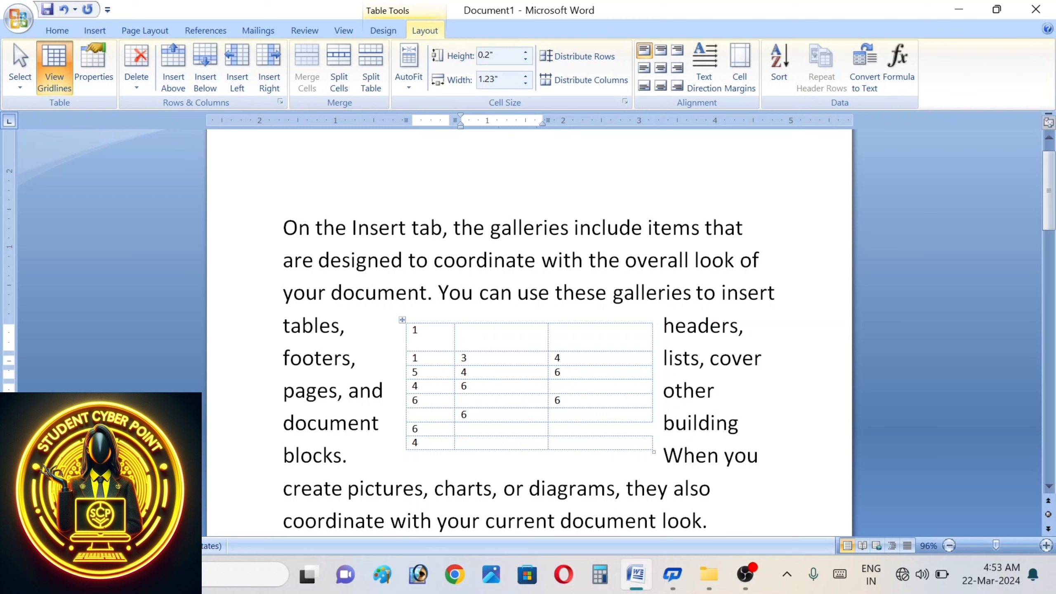
pyautogui.click(561, 400)
# - Delete the table's third column
pyautogui.click(136, 75)
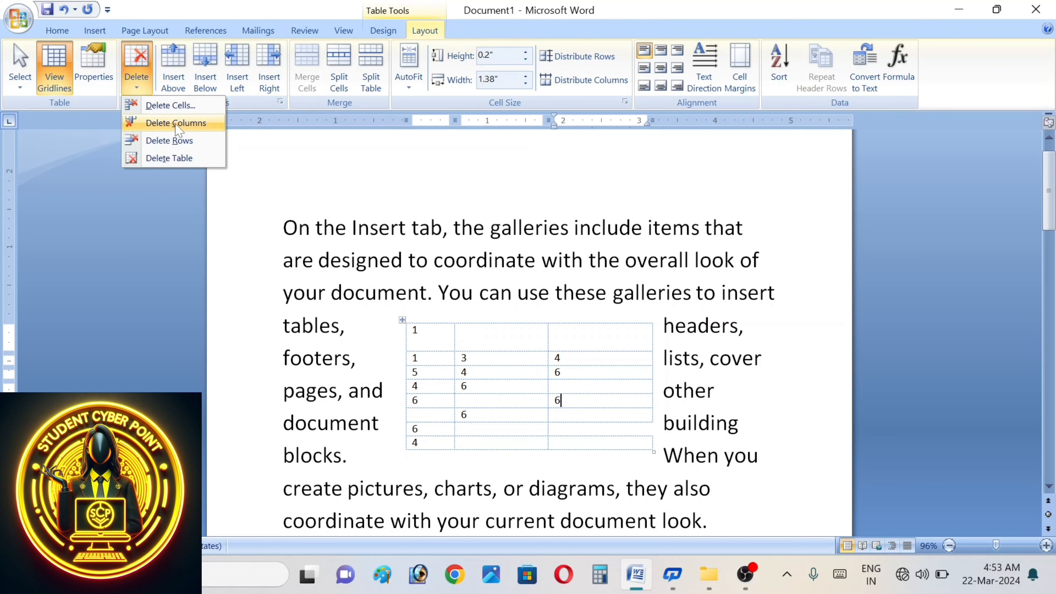
pyautogui.click(193, 125)
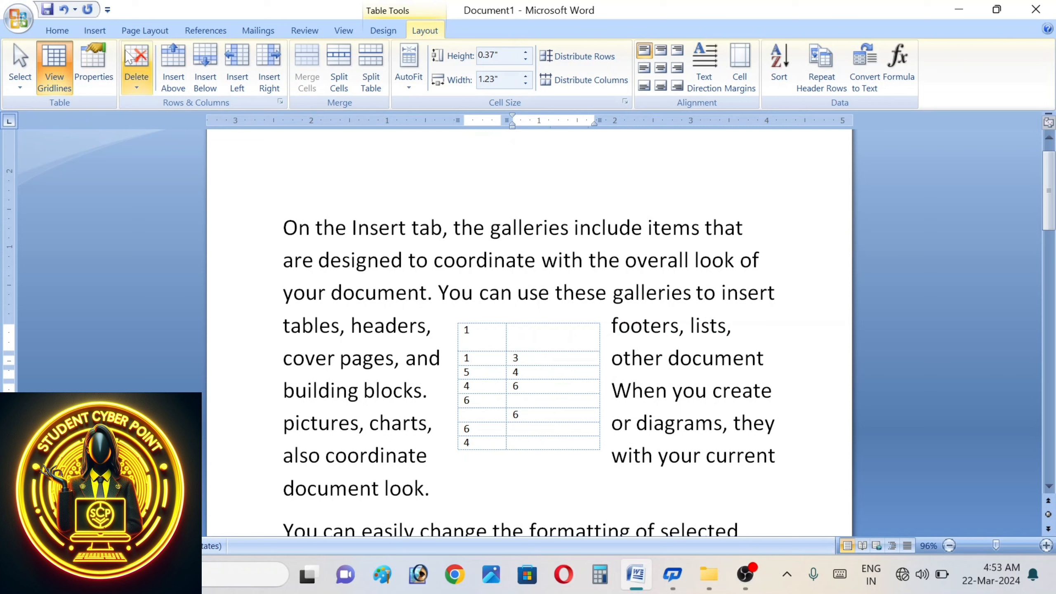
pyautogui.click(142, 80)
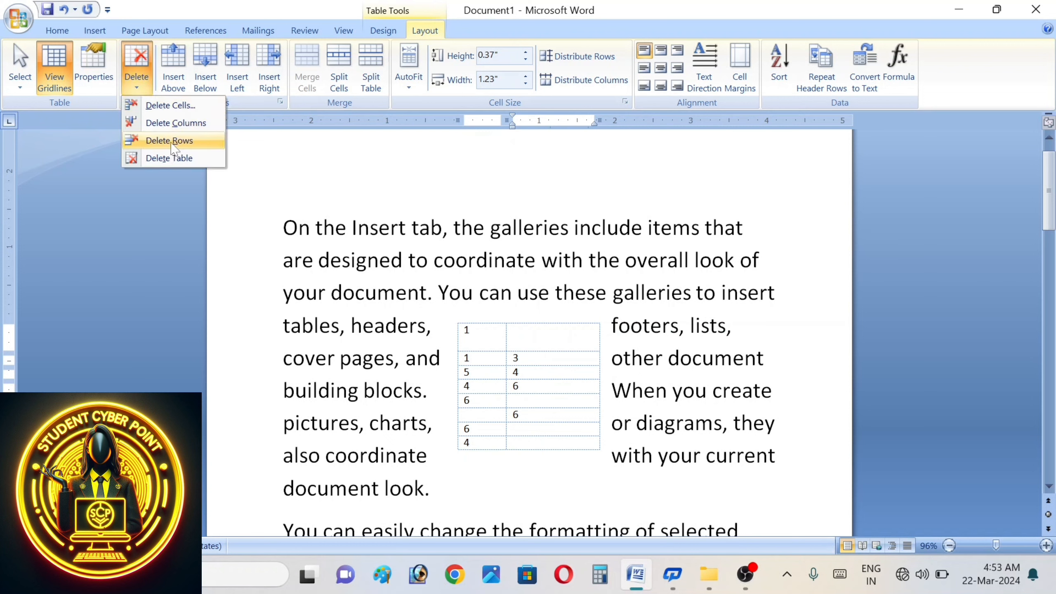
pyautogui.press('Escape')
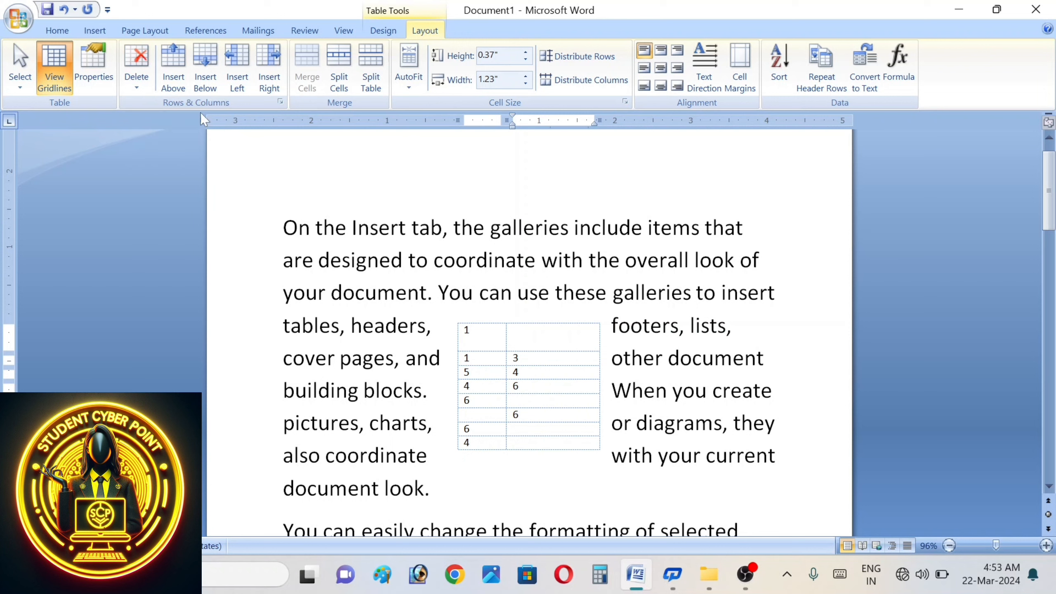
# - Delete the tall top row holding the lone 1
pyautogui.click(136, 79)
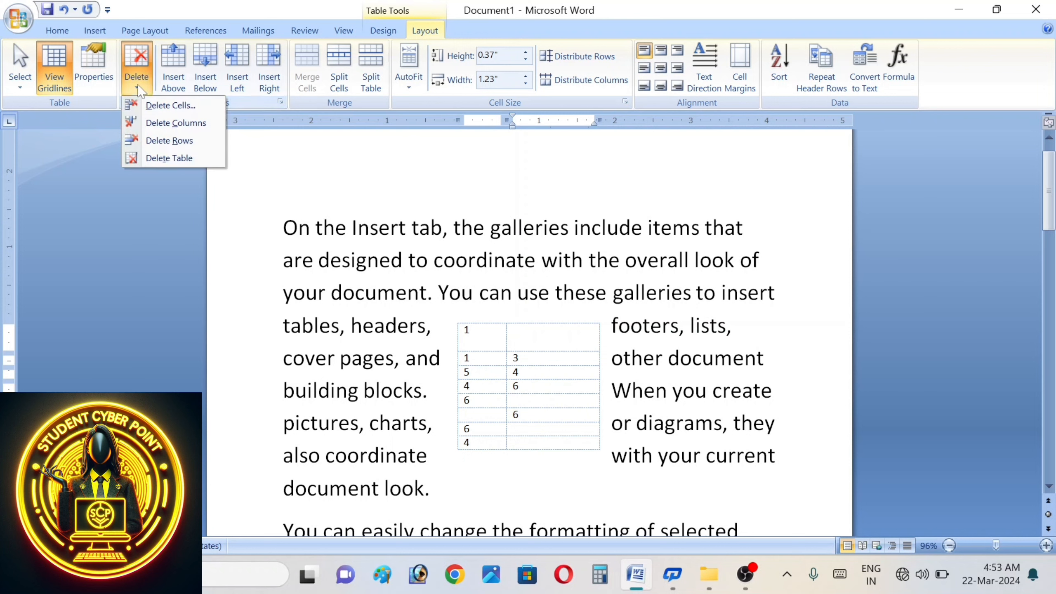
pyautogui.click(174, 144)
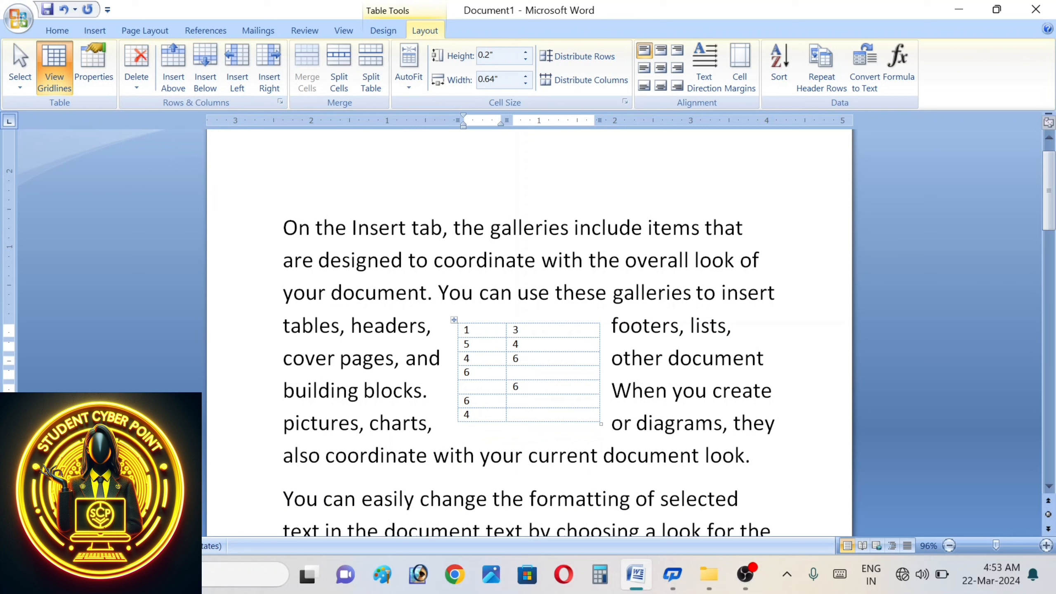
pyautogui.click(136, 79)
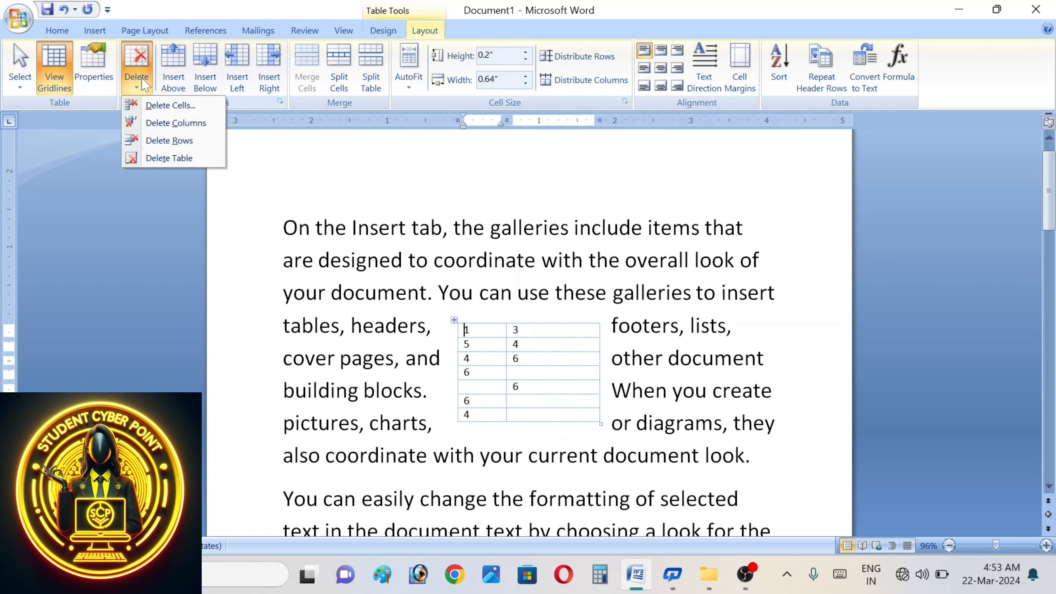
pyautogui.click(549, 339)
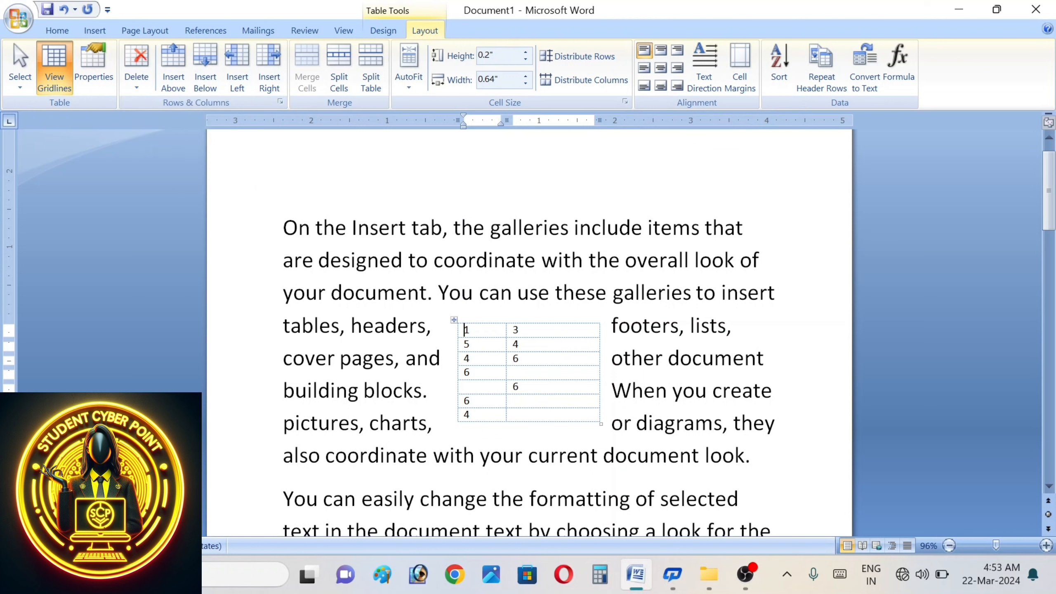
pyautogui.click(147, 80)
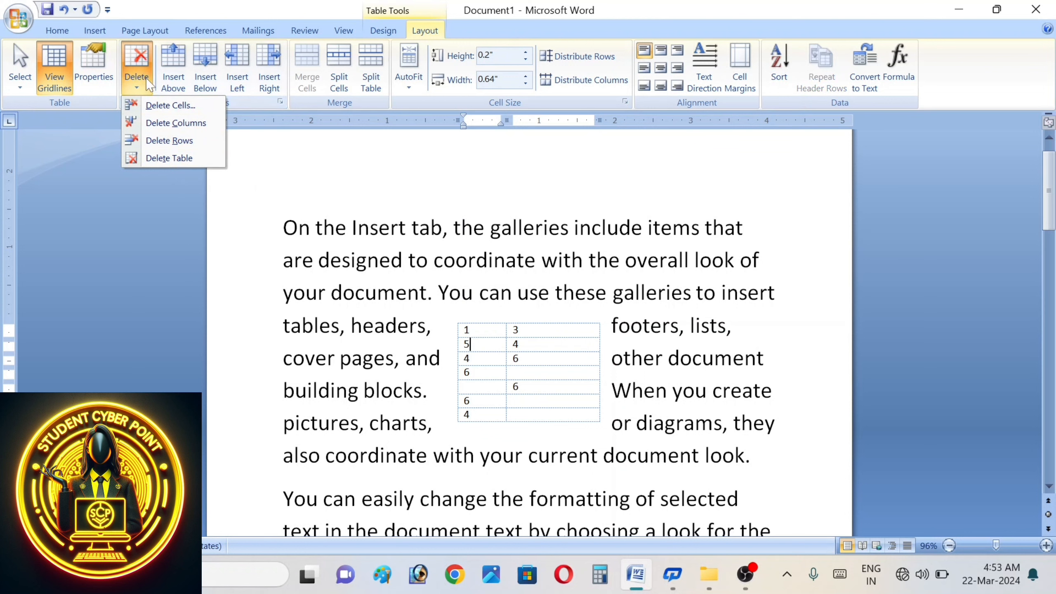
# - Delete the old table and insert a new 6-column by 3-row table
pyautogui.click(183, 162)
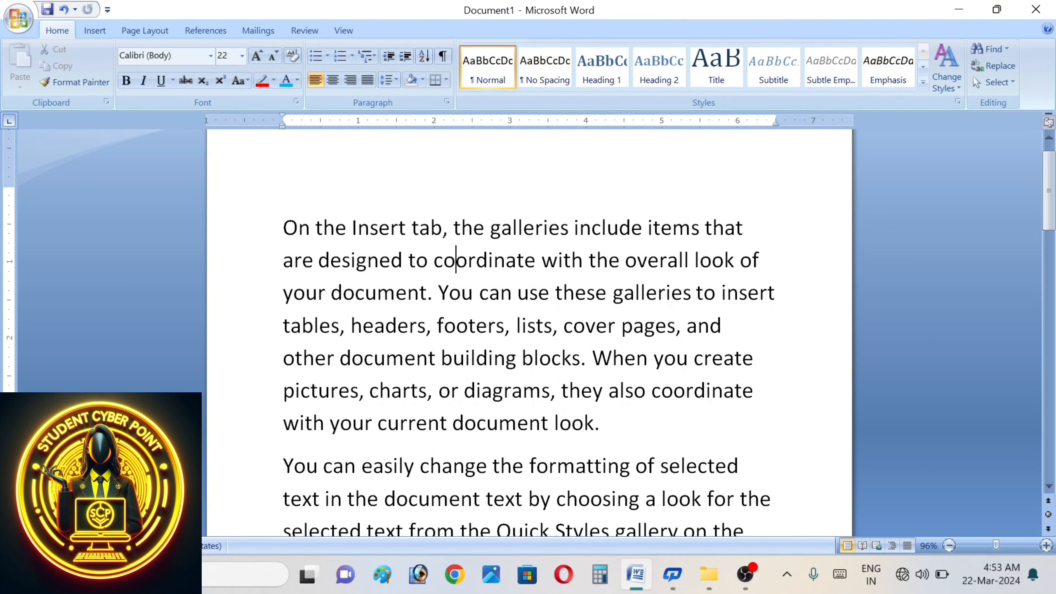
pyautogui.click(96, 30)
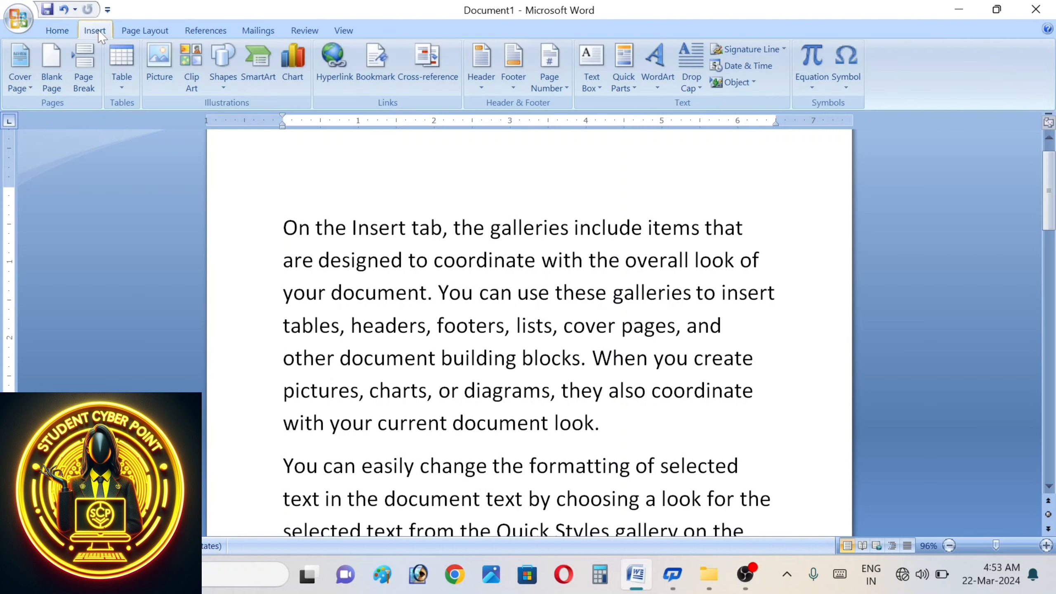
pyautogui.click(123, 69)
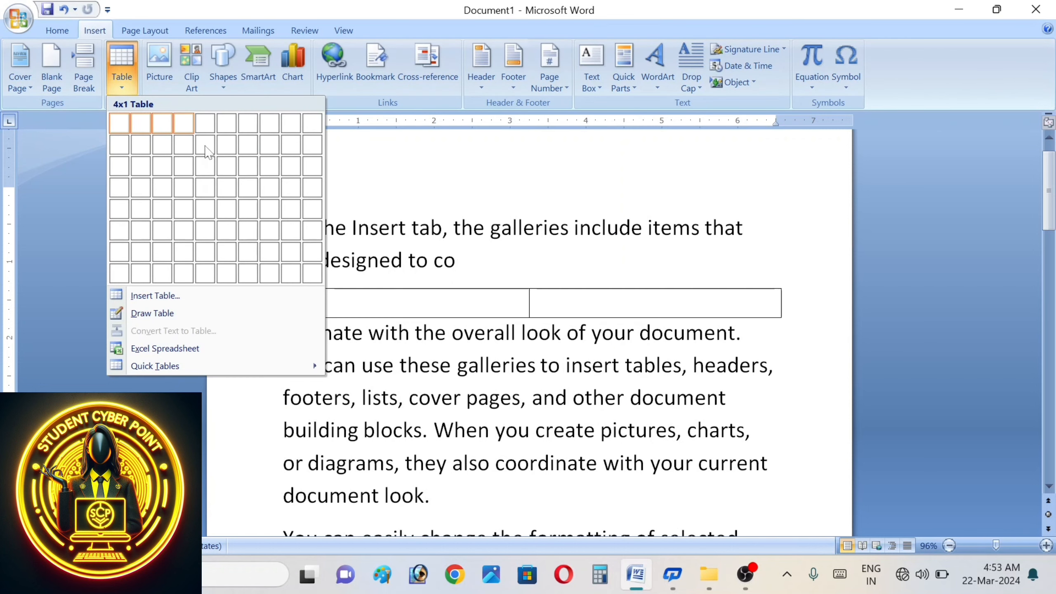
pyautogui.click(236, 174)
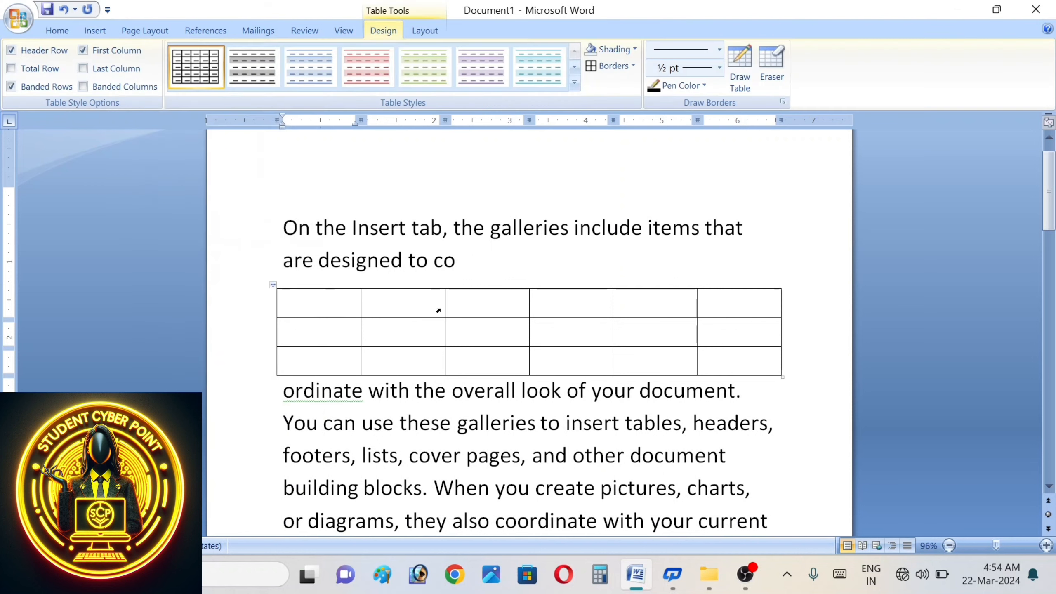
# - Enter the first entries 1, 2, 3, 3334, 1E, 2 and d into successive cells
pyautogui.write('1')
pyautogui.press('Tab')
pyautogui.write('2')
pyautogui.press('Tab')
pyautogui.write('3')
pyautogui.press('Tab')
pyautogui.write('3334')
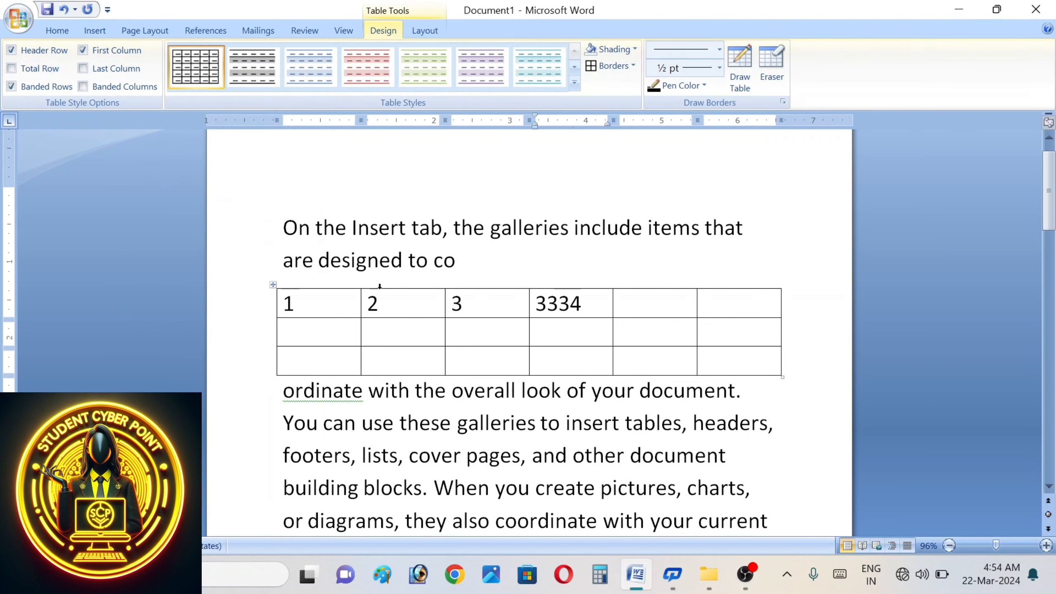
pyautogui.press('Tab')
pyautogui.write('1')
pyautogui.press('Tab')
pyautogui.write('E')
# - Fill the remaining cells with f, g, c, x, v, b, c, g and e
pyautogui.press('Tab')
pyautogui.write('2')
pyautogui.press('Tab')
pyautogui.write('d')
pyautogui.press('Tab')
pyautogui.write('f')
pyautogui.press('Tab')
pyautogui.write('g')
pyautogui.press('Tab')
pyautogui.write('c')
pyautogui.press('Tab')
pyautogui.write('x')
pyautogui.press('Tab')
pyautogui.write('v')
pyautogui.press('Tab')
pyautogui.write('b')
pyautogui.press('Tab')
pyautogui.write('c')
pyautogui.press('Tab')
pyautogui.write('g')
pyautogui.press('Tab')
pyautogui.write('e')
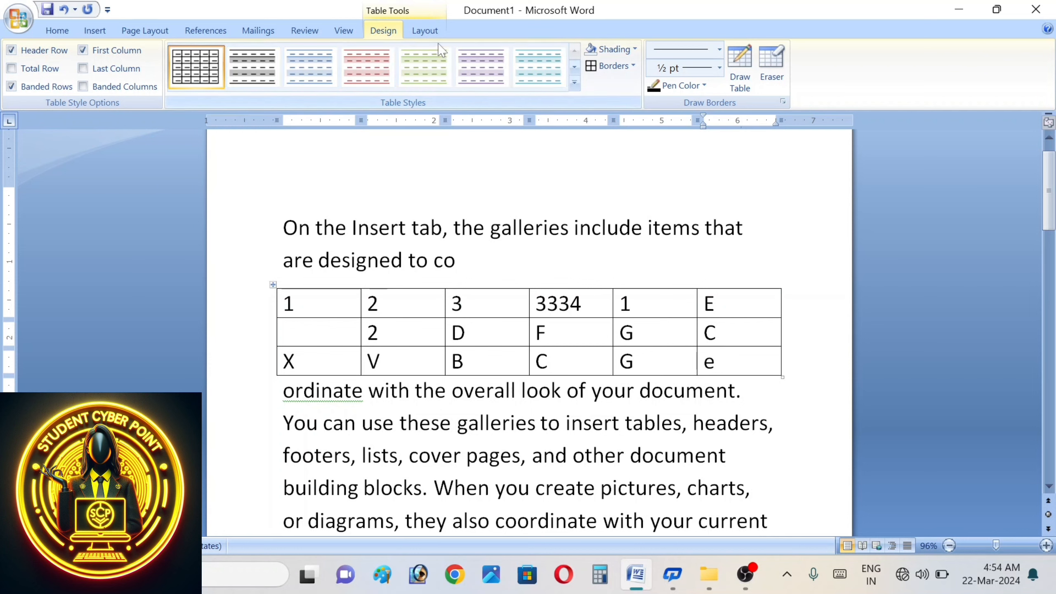
# - Insert blank rows above row 2, below the 2 D F G C row, and at the bottom
pyautogui.click(425, 33)
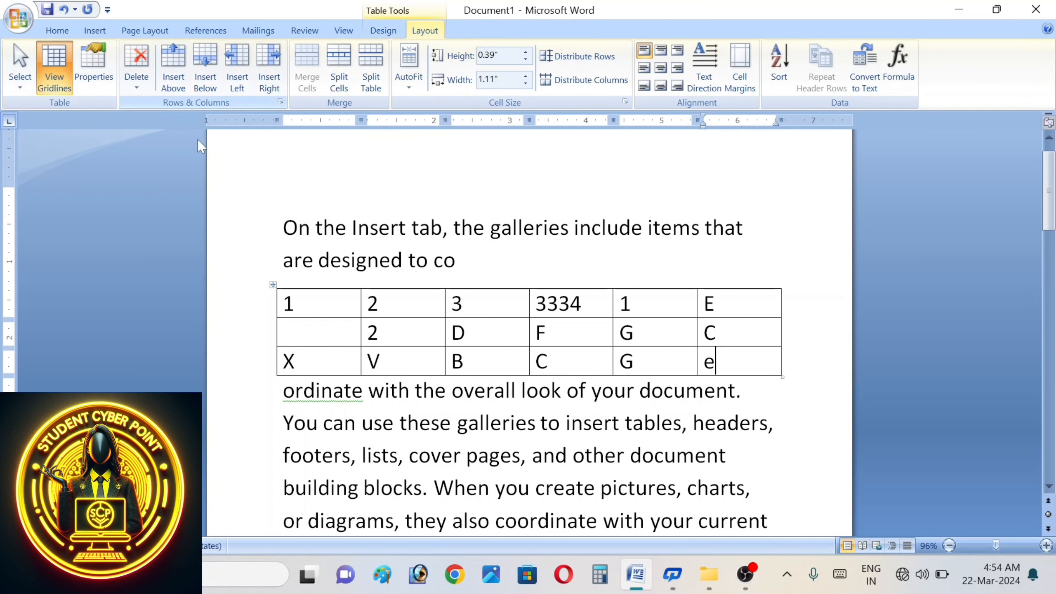
pyautogui.click(292, 333)
pyautogui.click(175, 71)
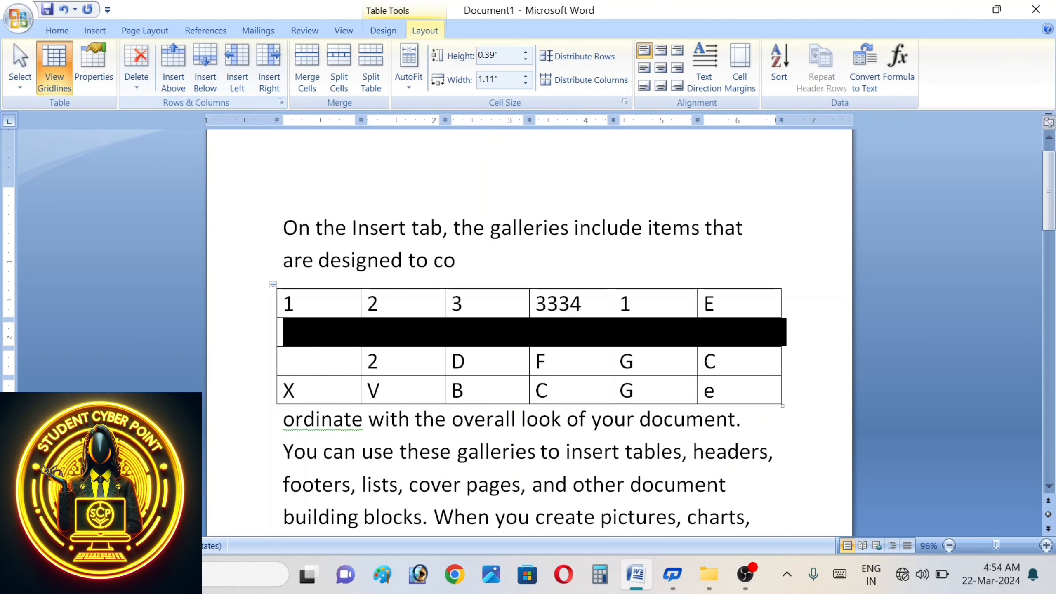
pyautogui.click(380, 361)
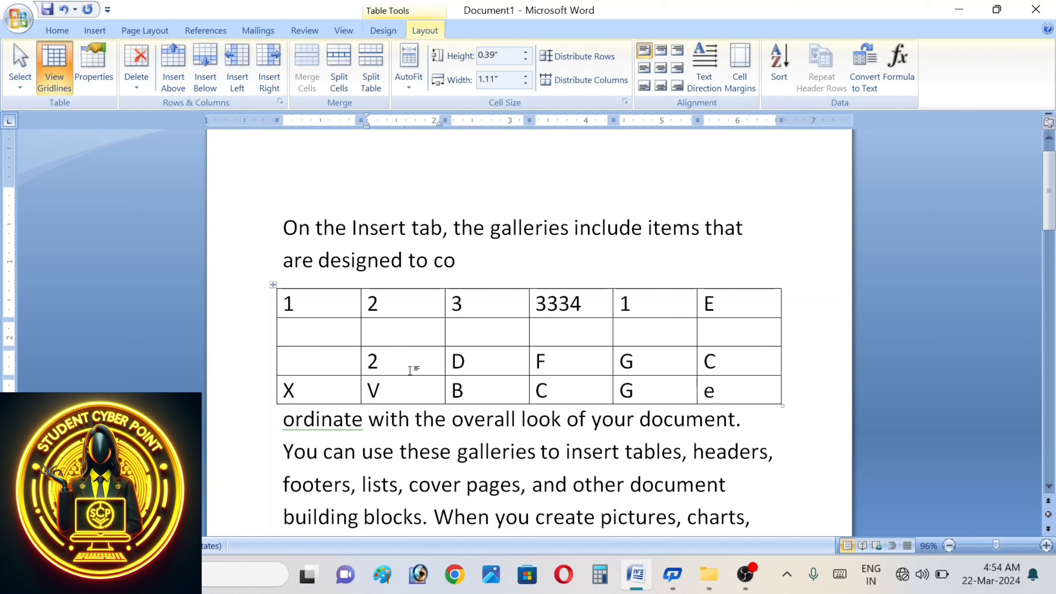
pyautogui.click(201, 68)
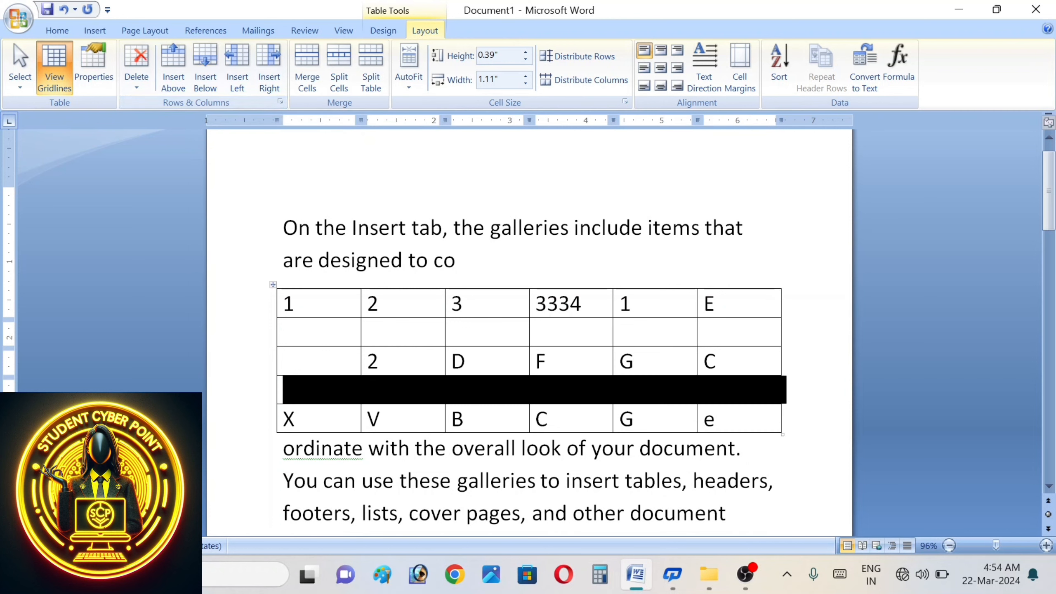
pyautogui.click(379, 361)
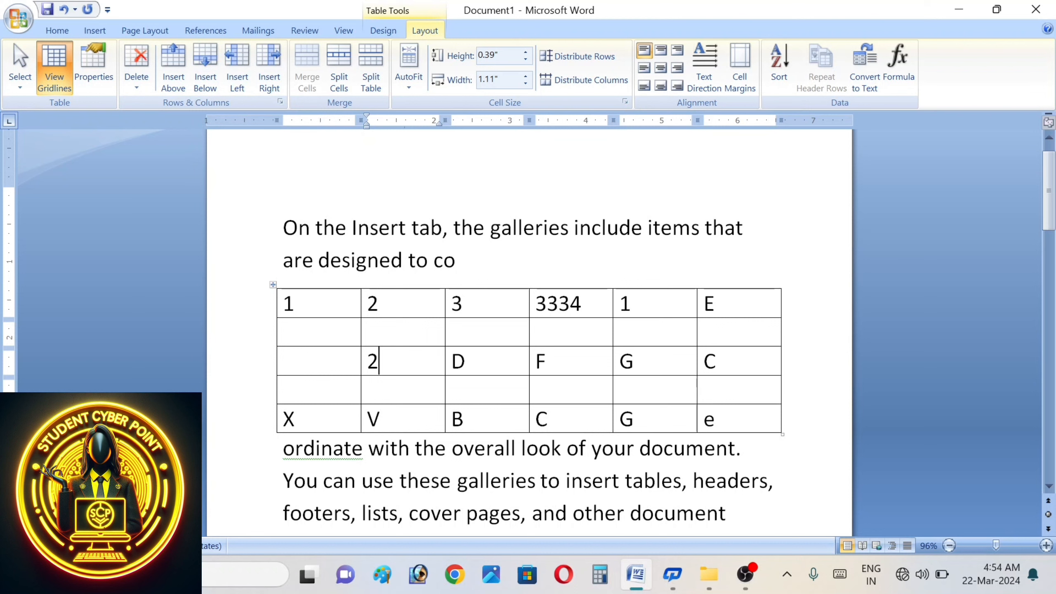
pyautogui.click(381, 418)
pyautogui.click(204, 66)
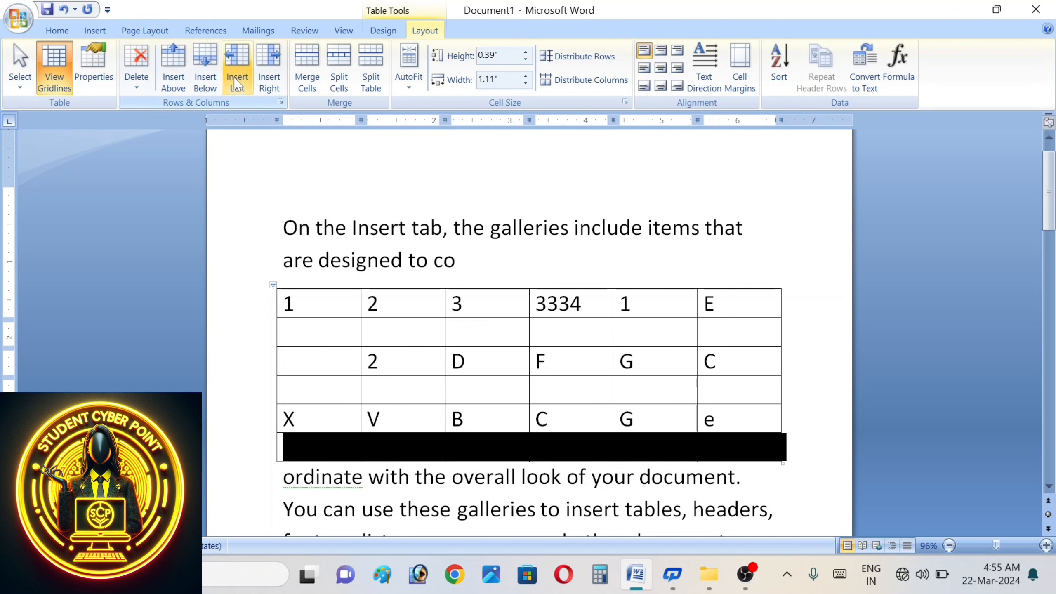
# - Insert blank columns at the left edge, after the first column, and between 3 and 3334
pyautogui.click(295, 303)
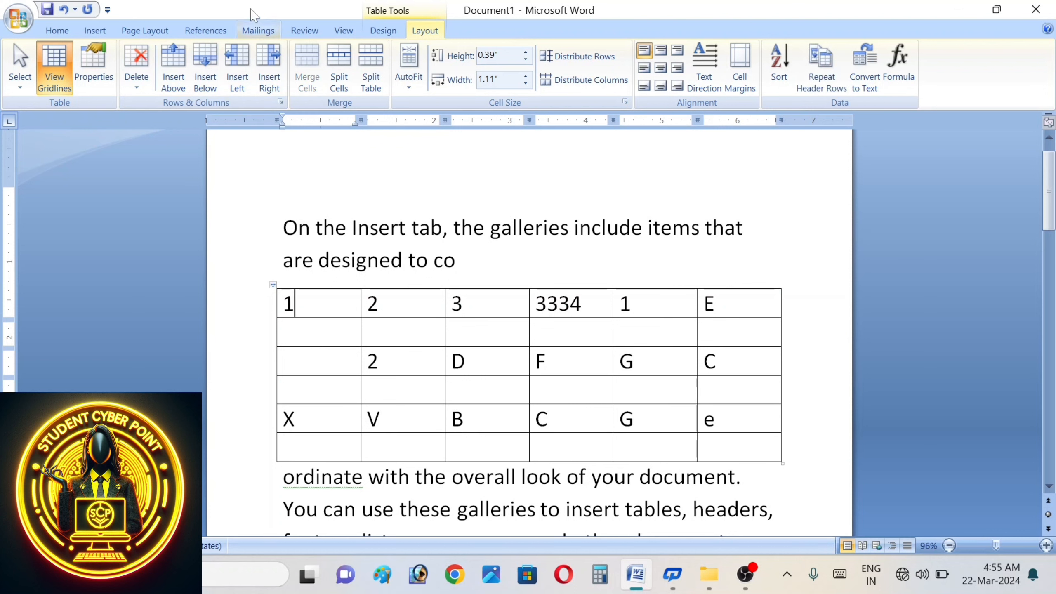
pyautogui.click(244, 85)
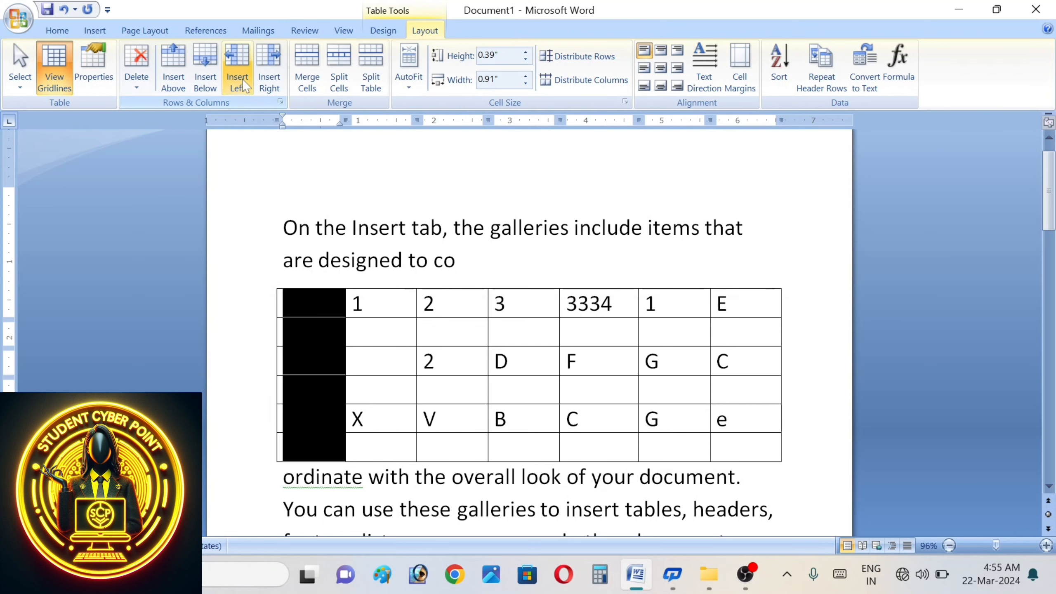
pyautogui.click(332, 350)
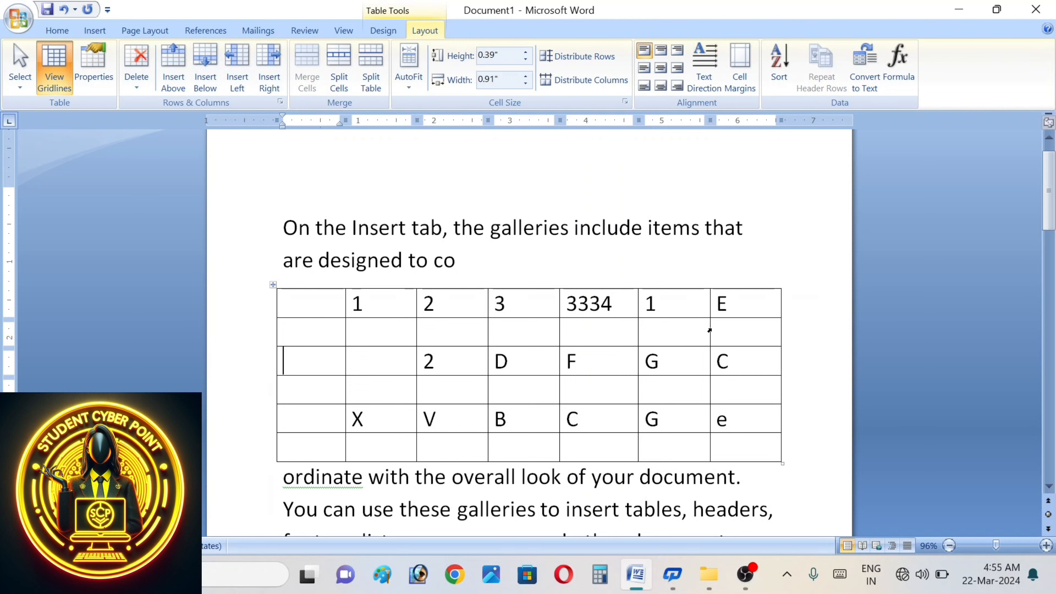
pyautogui.click(269, 66)
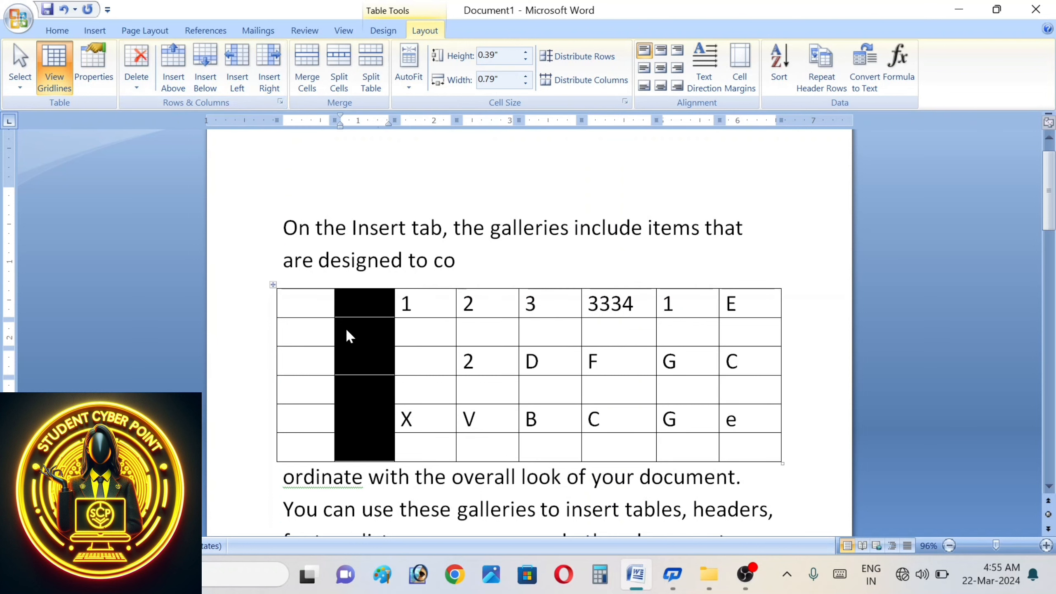
pyautogui.click(353, 337)
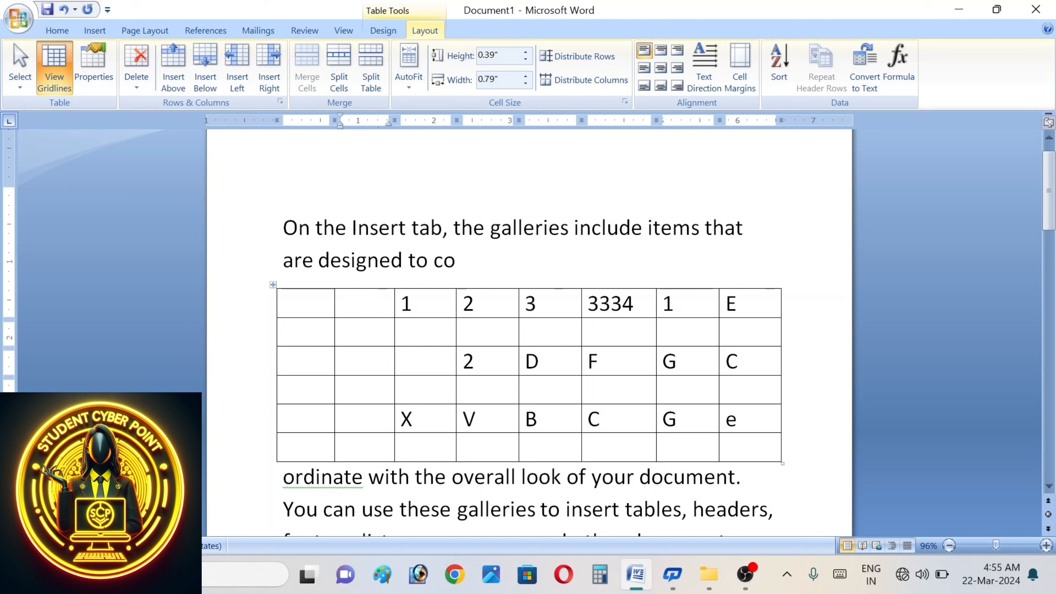
pyautogui.click(269, 83)
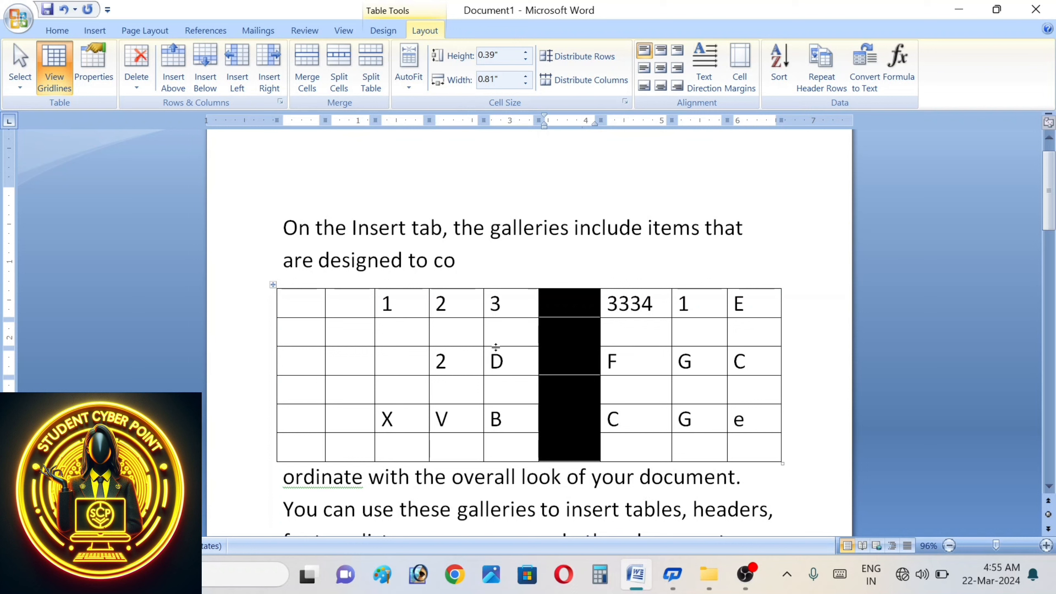
pyautogui.click(490, 331)
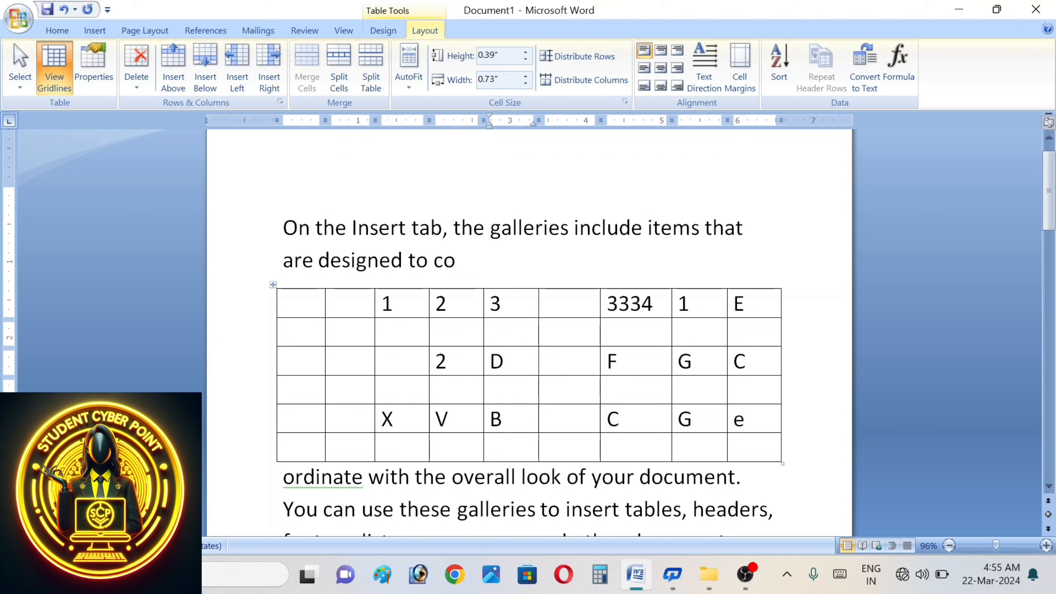
# - Select the cells from 3 down to the bottom row and merge them into one cell
pyautogui.doubleClick(519, 323)
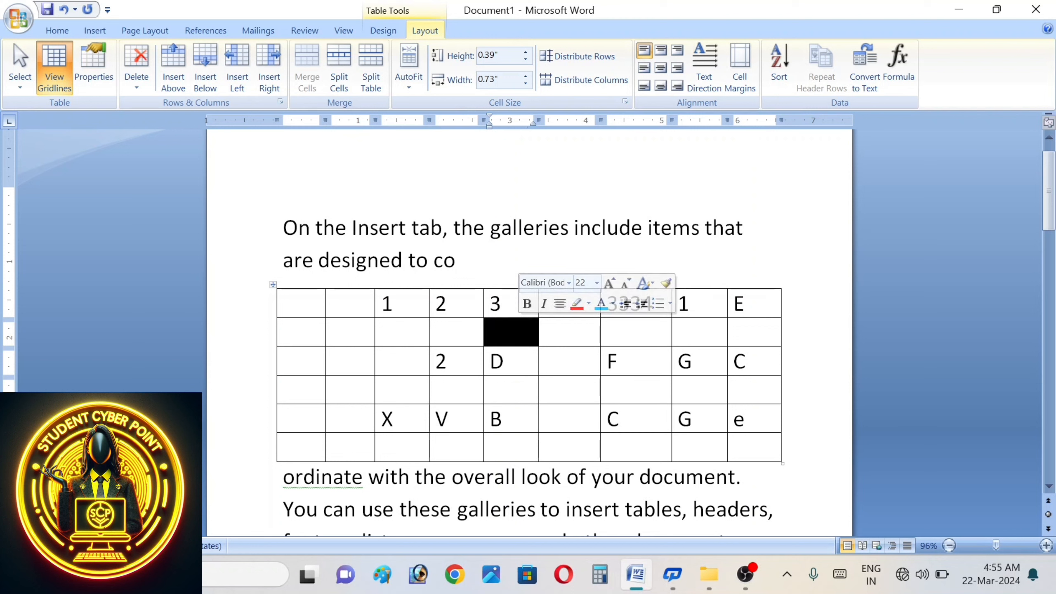
pyautogui.click(502, 303)
pyautogui.moveTo(503, 303); pyautogui.dragTo(519, 460)
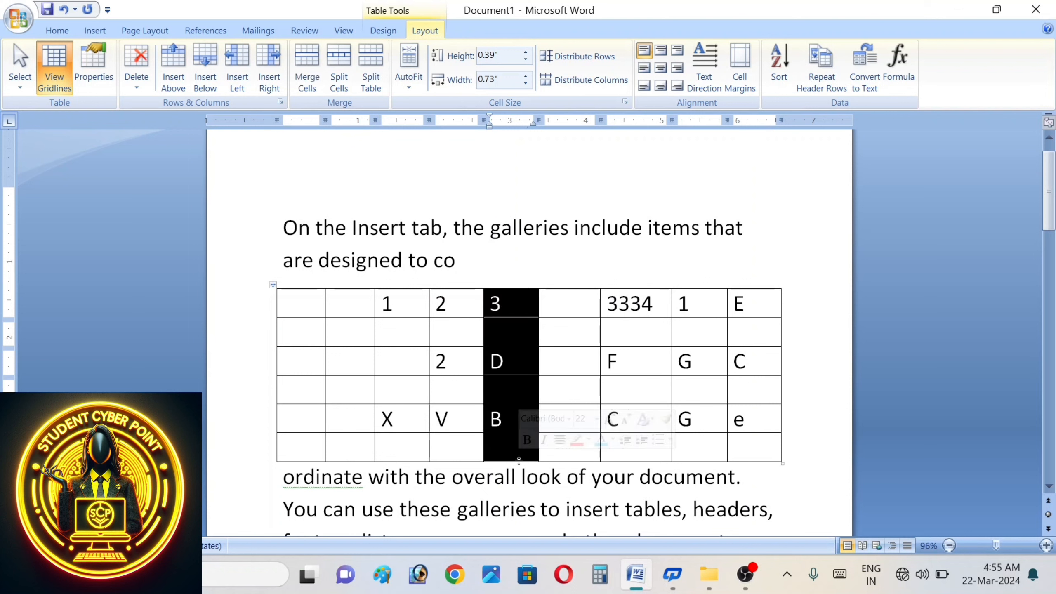
pyautogui.click(311, 100)
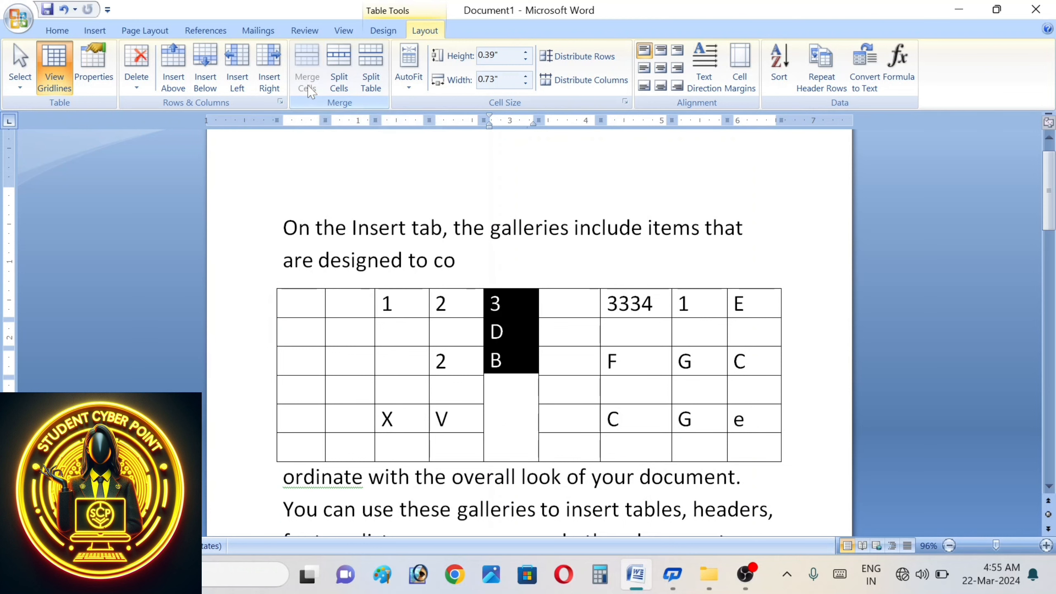
pyautogui.click(546, 332)
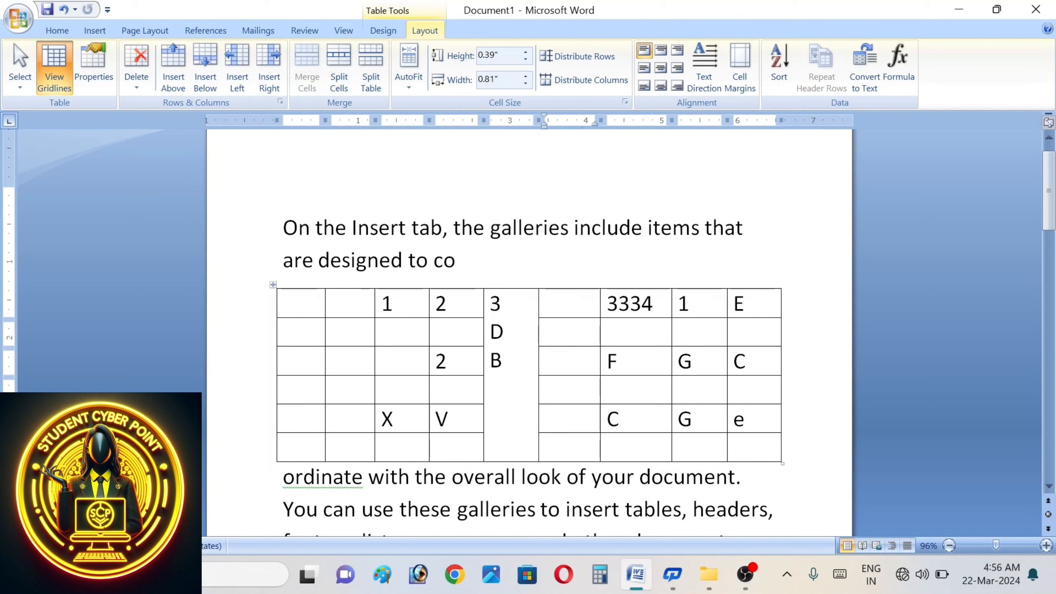
pyautogui.click(276, 360)
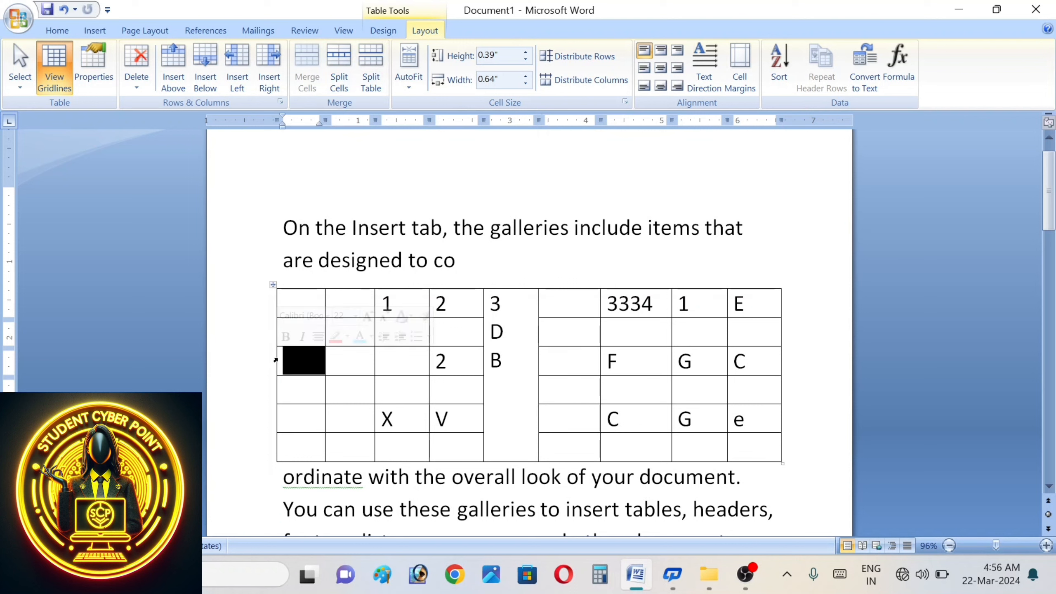
pyautogui.moveTo(275, 361); pyautogui.dragTo(569, 387)
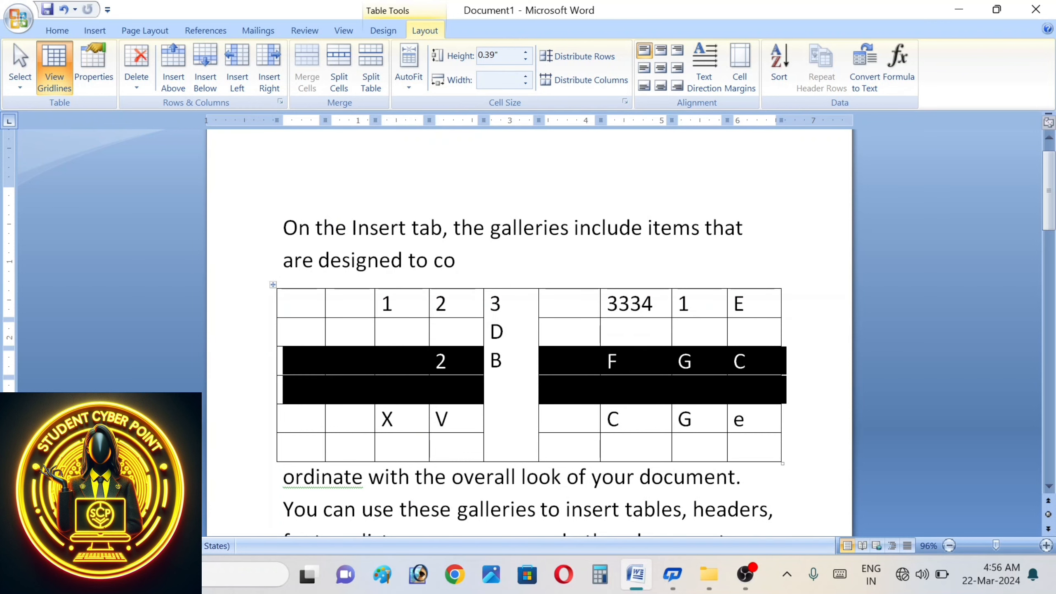
pyautogui.click(344, 90)
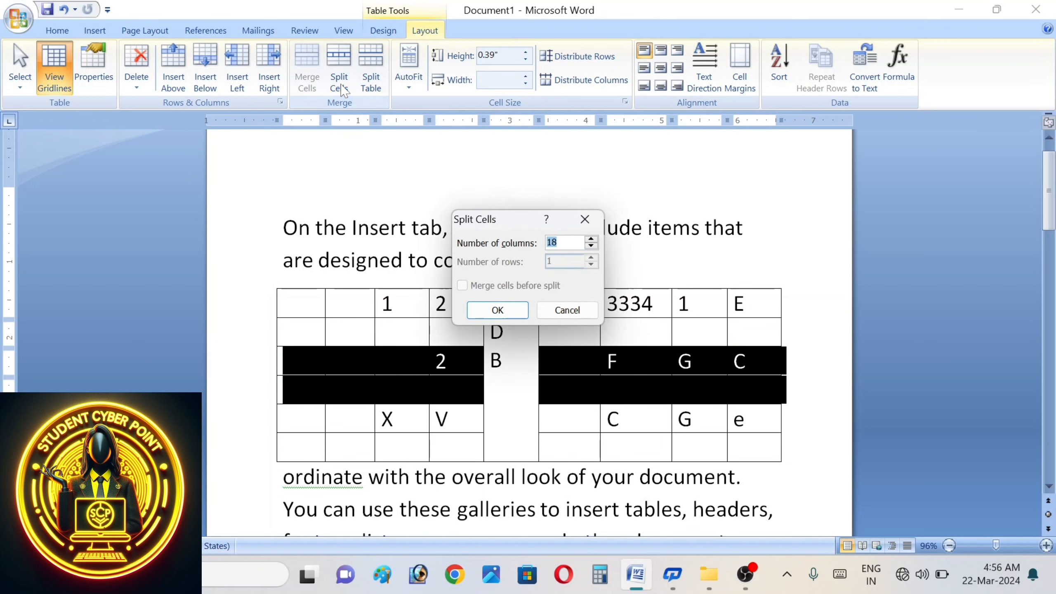
pyautogui.click(497, 310)
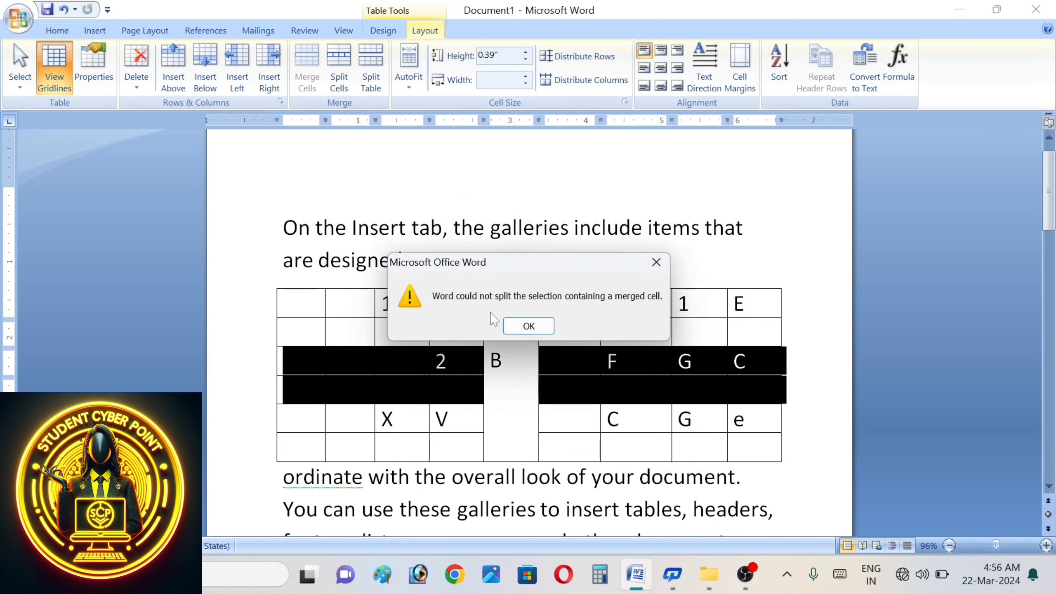
pyautogui.click(530, 326)
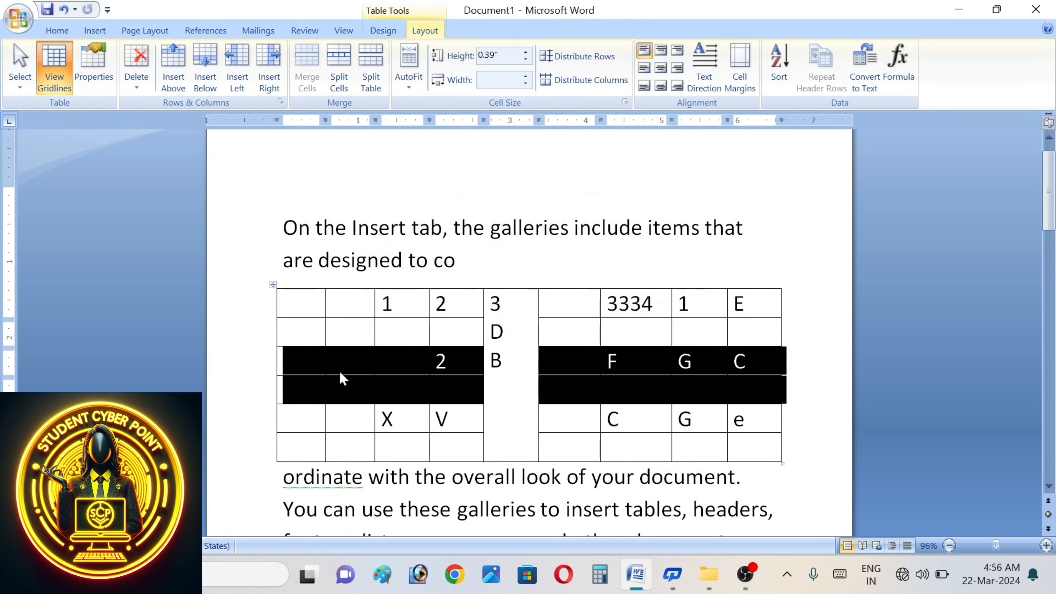
pyautogui.click(402, 368)
pyautogui.click(269, 358)
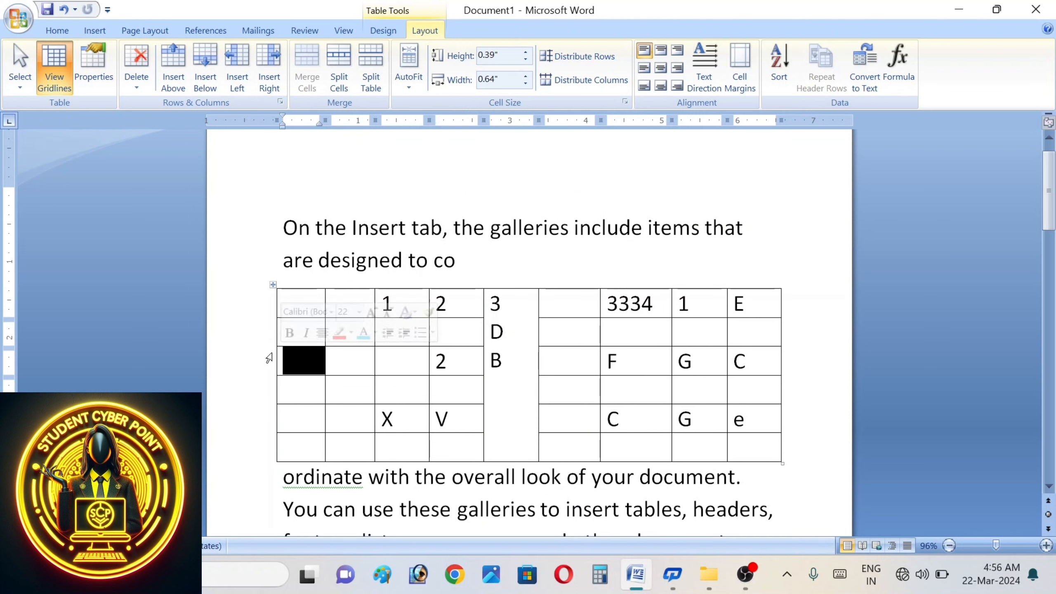
pyautogui.moveTo(271, 357); pyautogui.dragTo(429, 400)
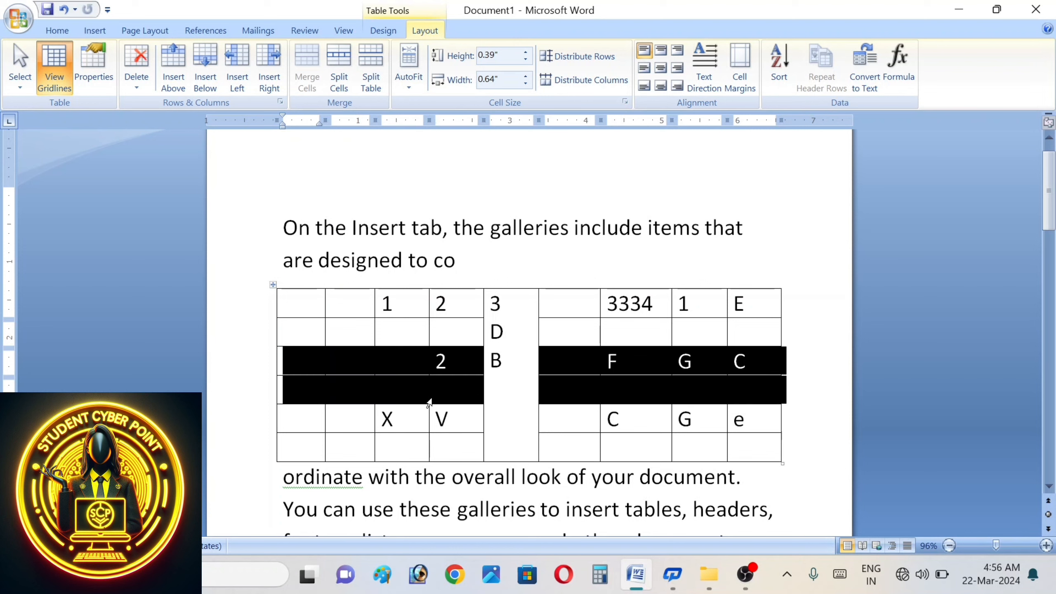
# - Split the table, type a text line between the pieces, and split the lower table twice more
pyautogui.click(381, 80)
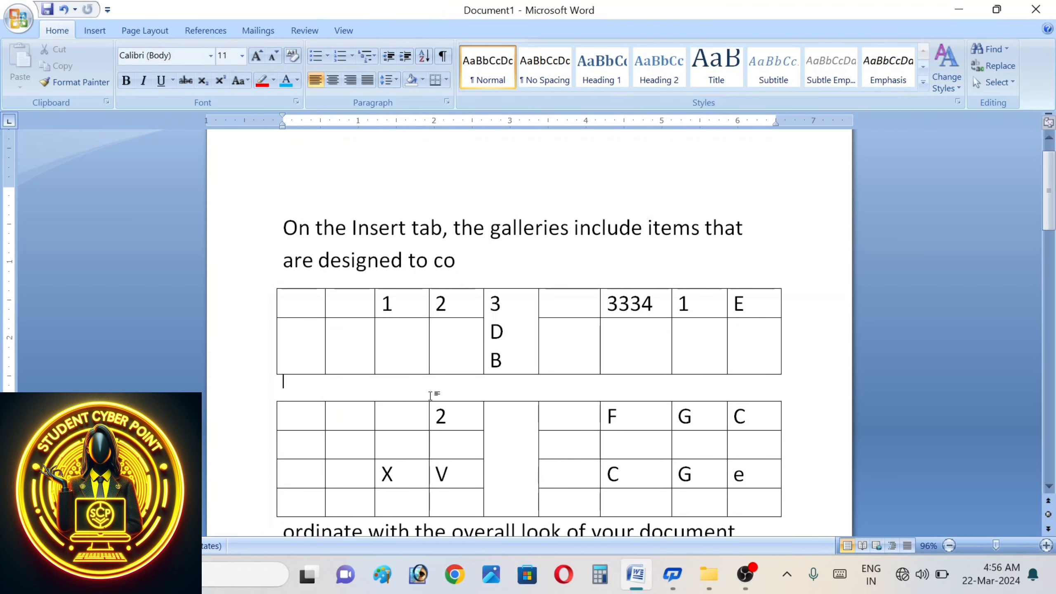
pyautogui.write('hsjkhajkshahshkjsjaj')
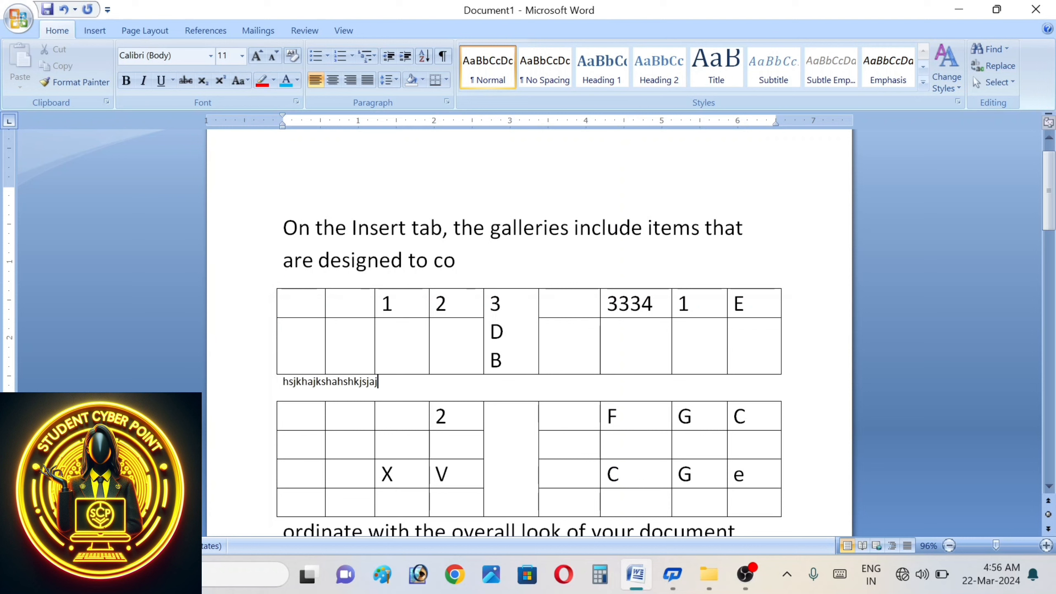
pyautogui.write('yry7yhfdrtdfgjdtyu')
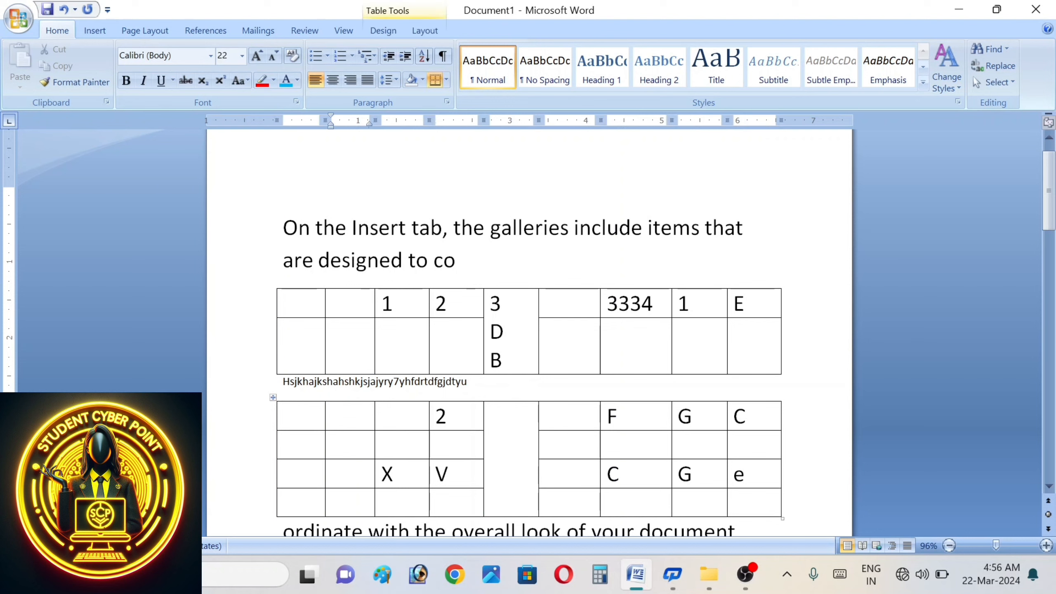
pyautogui.click(423, 31)
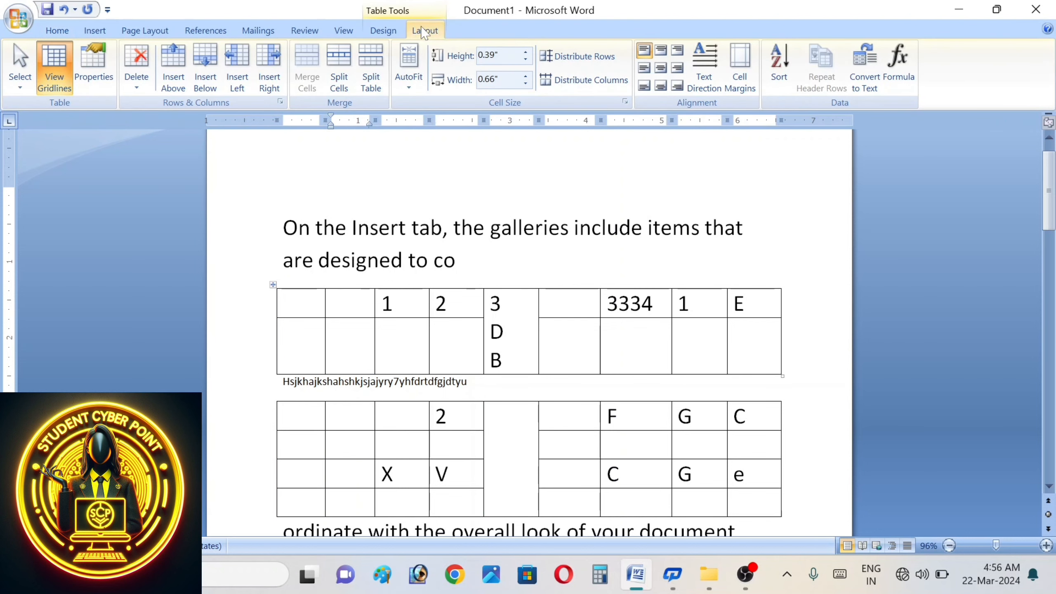
pyautogui.click(372, 74)
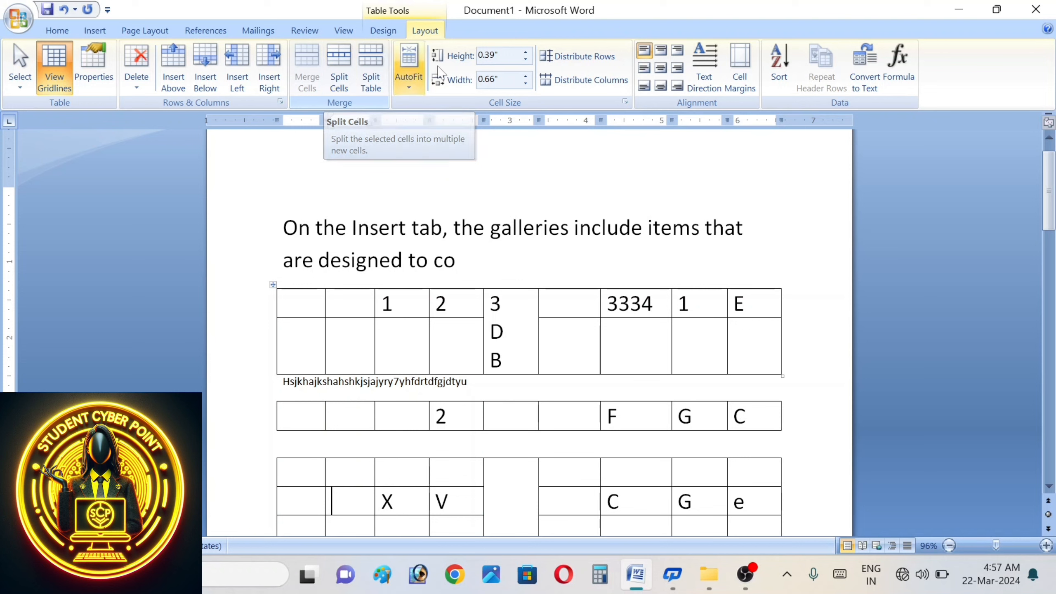
pyautogui.click(378, 88)
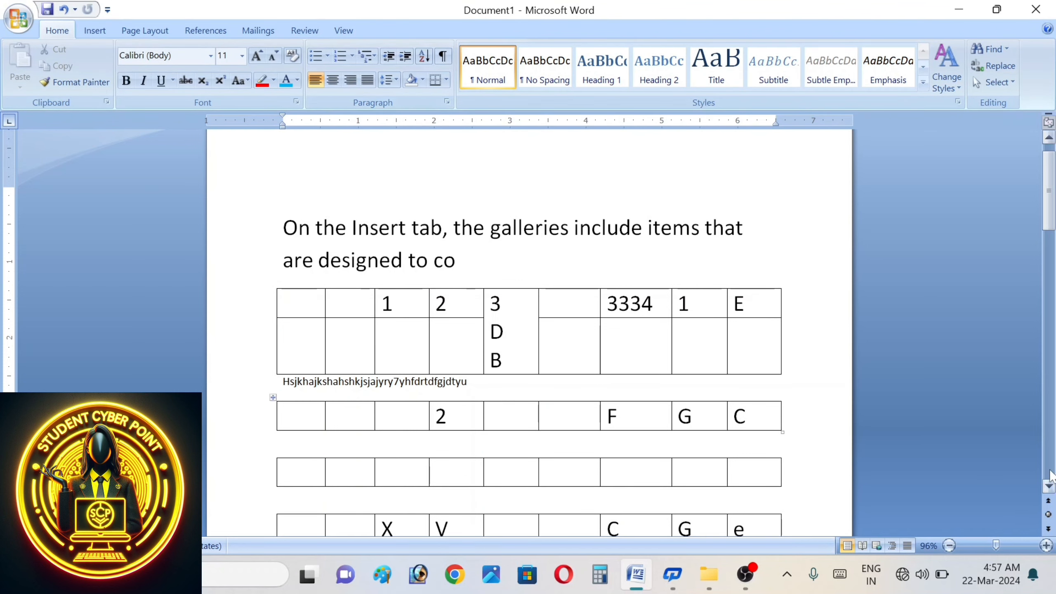
pyautogui.click(1050, 486)
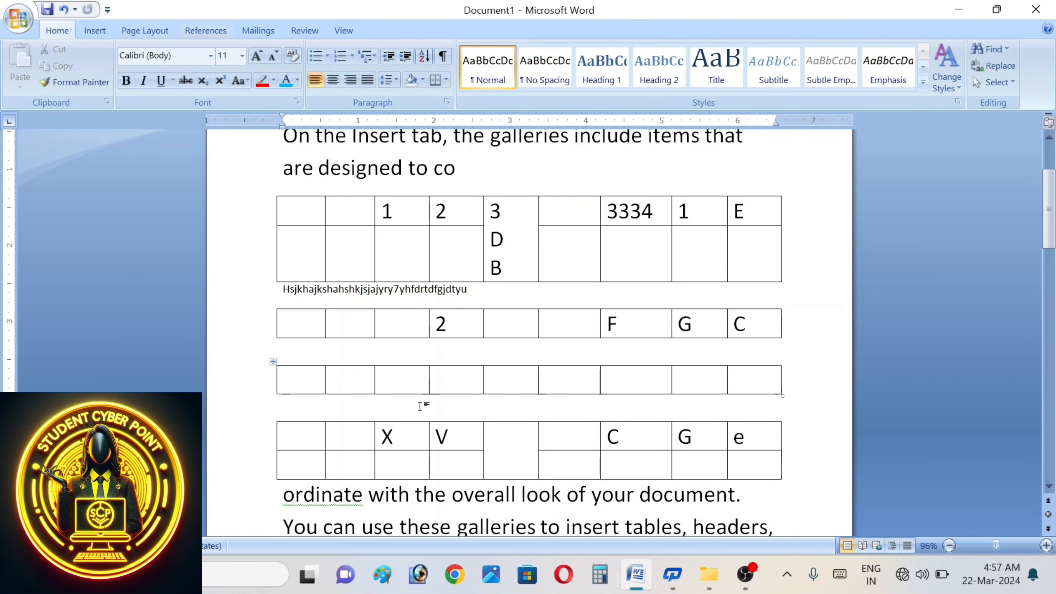
pyautogui.click(332, 324)
pyautogui.click(424, 30)
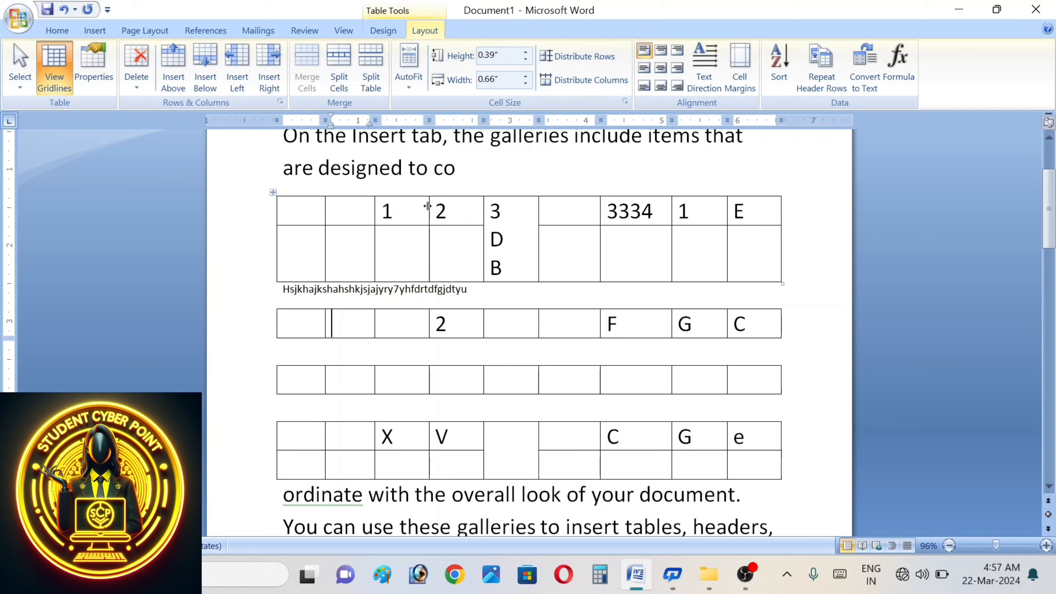
# - AutoFit the second table to contents, add a long string, then AutoFit it to the window width
pyautogui.moveTo(427, 205)
pyautogui.mouseDown()
pyautogui.moveTo(462, 205)
pyautogui.moveTo(425, 205)
pyautogui.mouseUp()
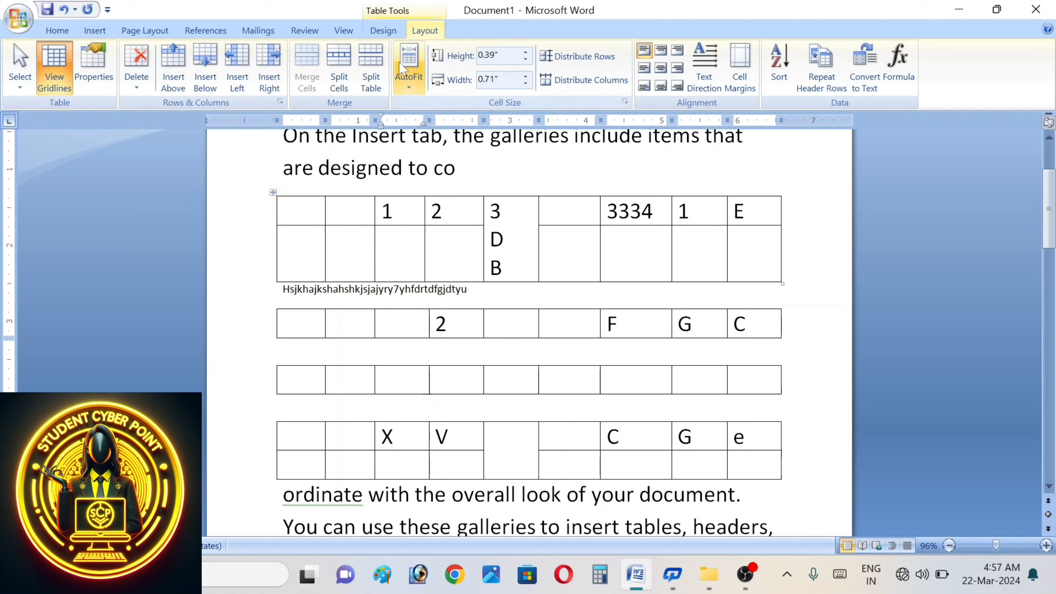
pyautogui.click(409, 74)
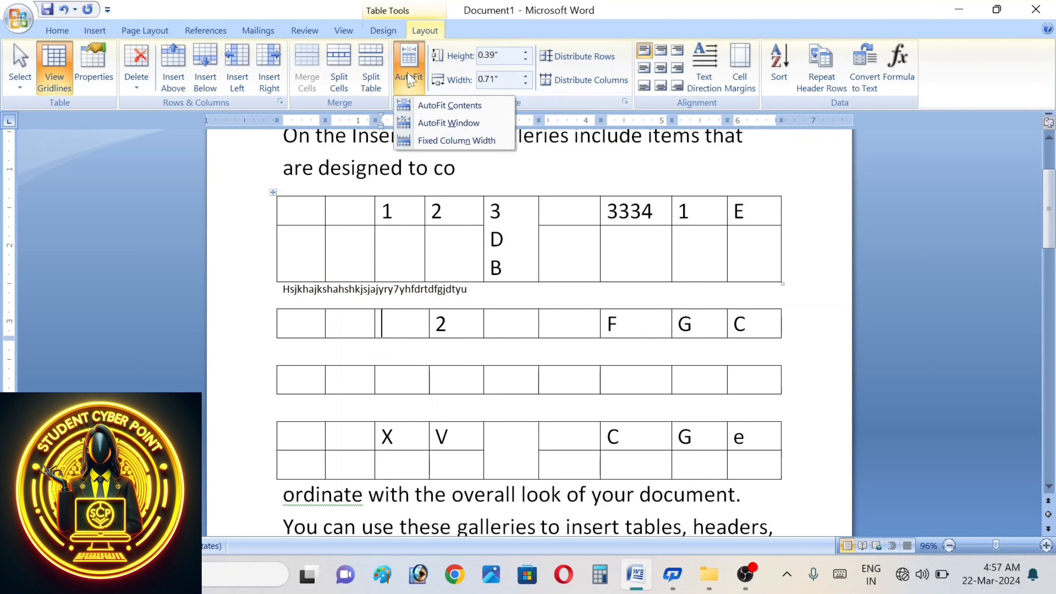
pyautogui.click(442, 111)
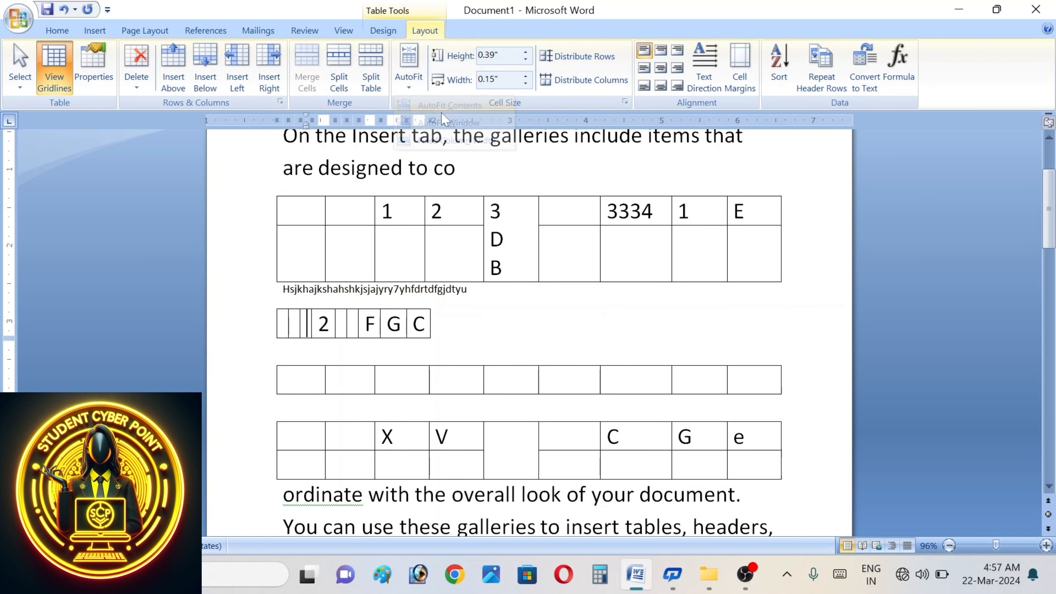
pyautogui.write('j')
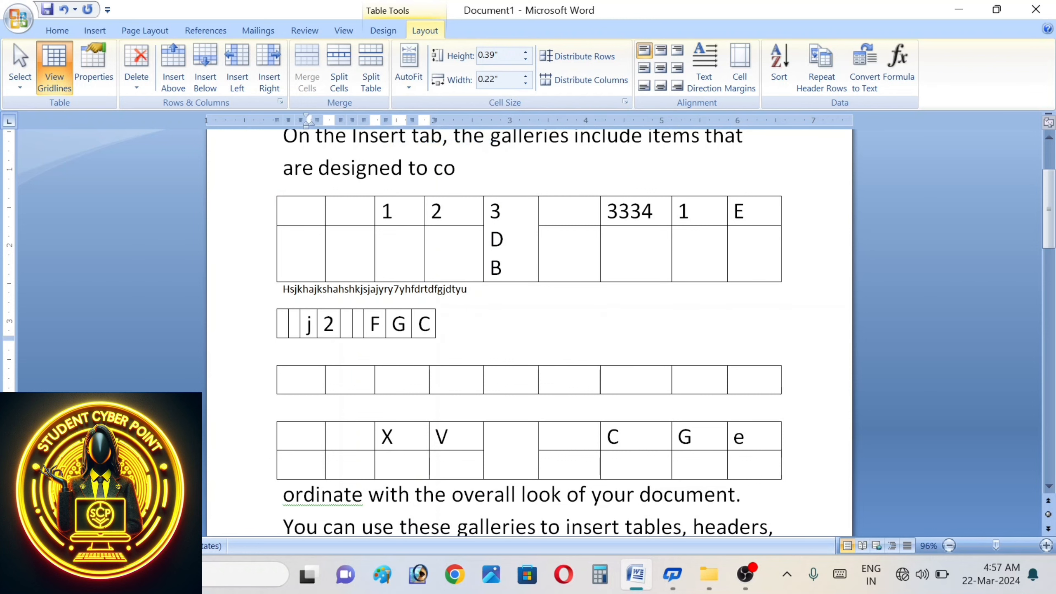
pyautogui.write('sjhghjasggsagsggjshashf')
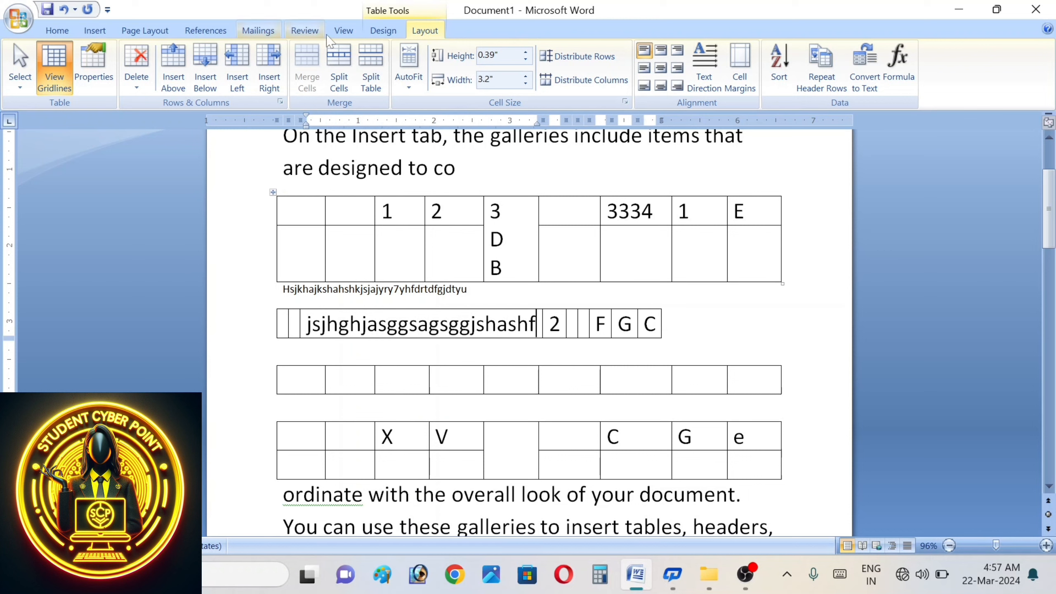
pyautogui.click(414, 79)
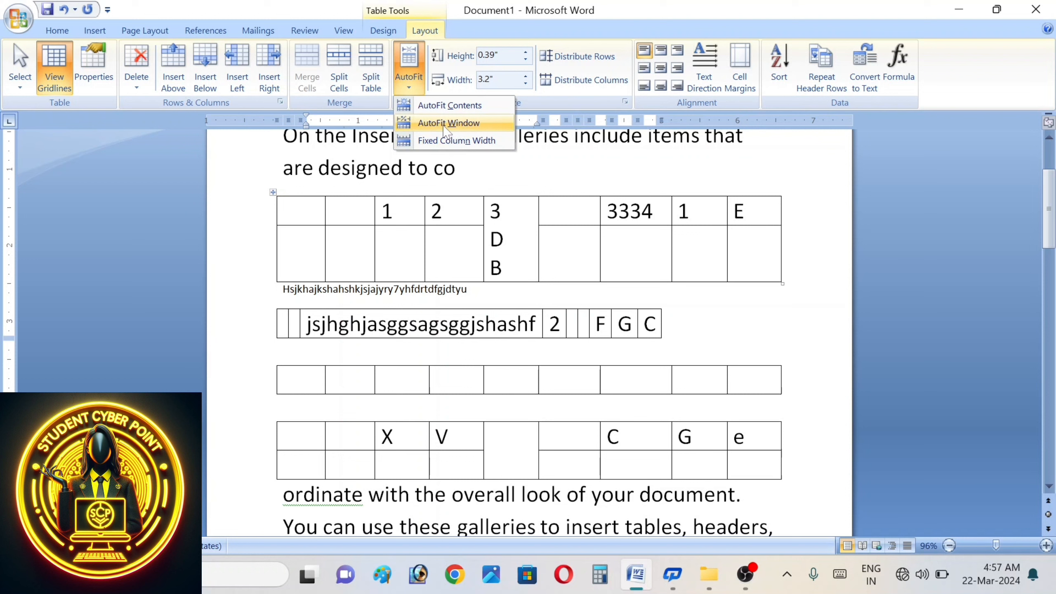
pyautogui.click(445, 131)
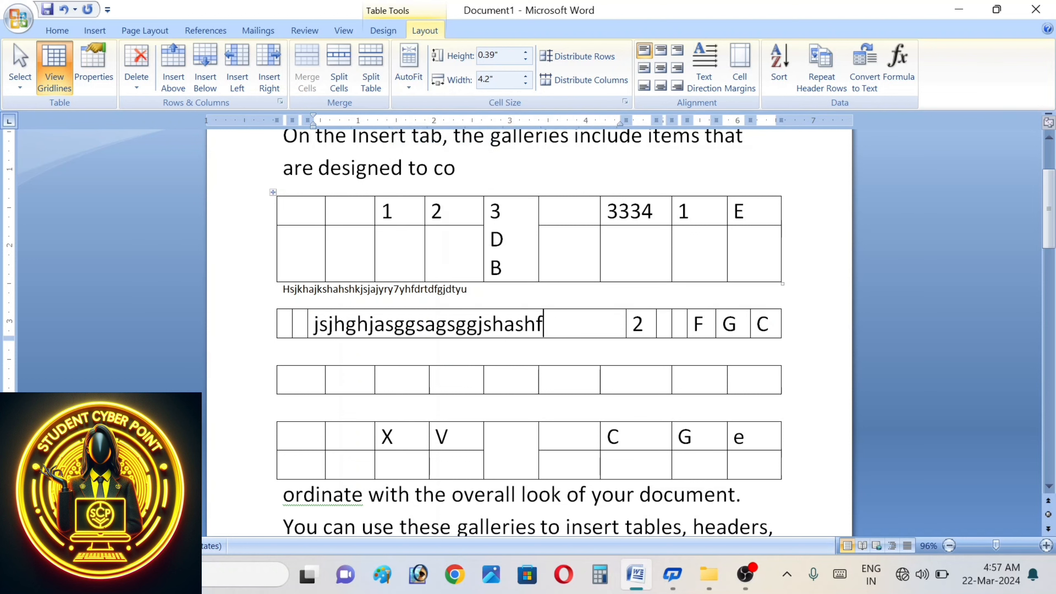
pyautogui.click(411, 86)
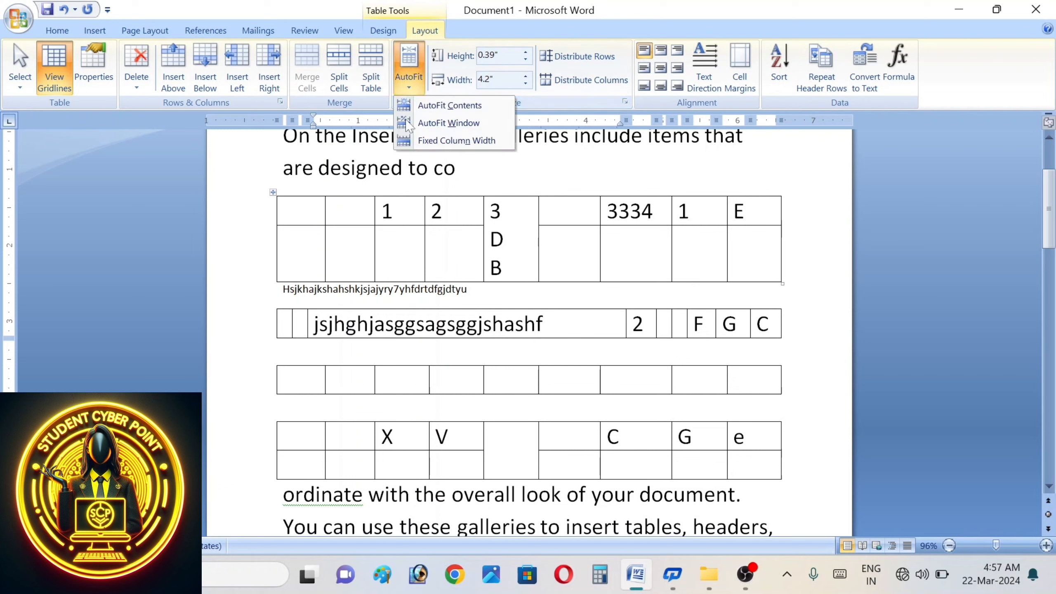
# - Fix the column widths and type a long line of text into the first table's second-row cell
pyautogui.click(441, 141)
pyautogui.click(332, 241)
pyautogui.write('zzx')
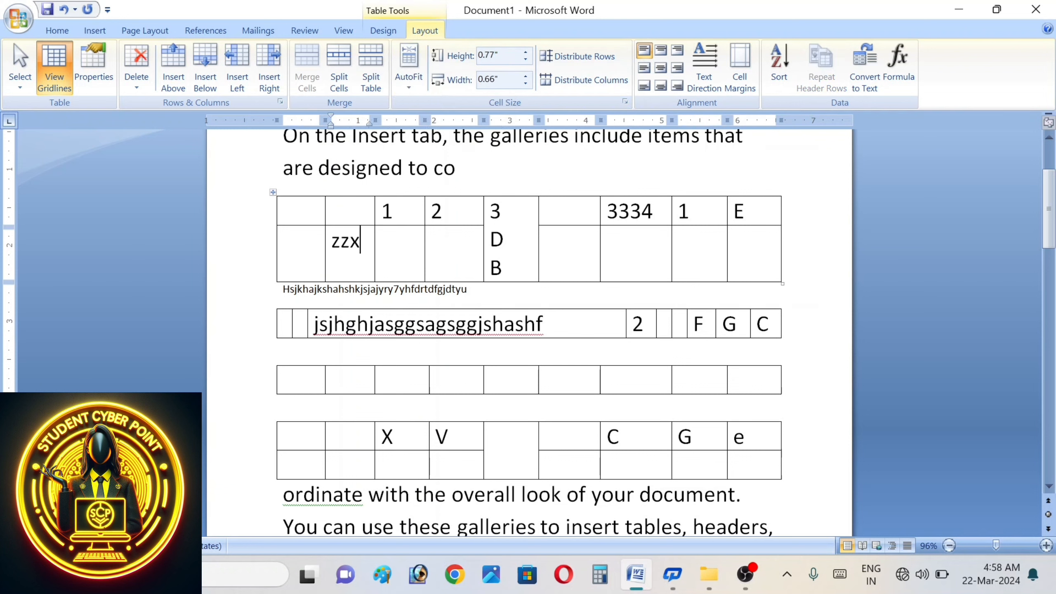
pyautogui.write('cbmznbnmbxbzxbxmzxxnxz zx zx xz zx xzx')
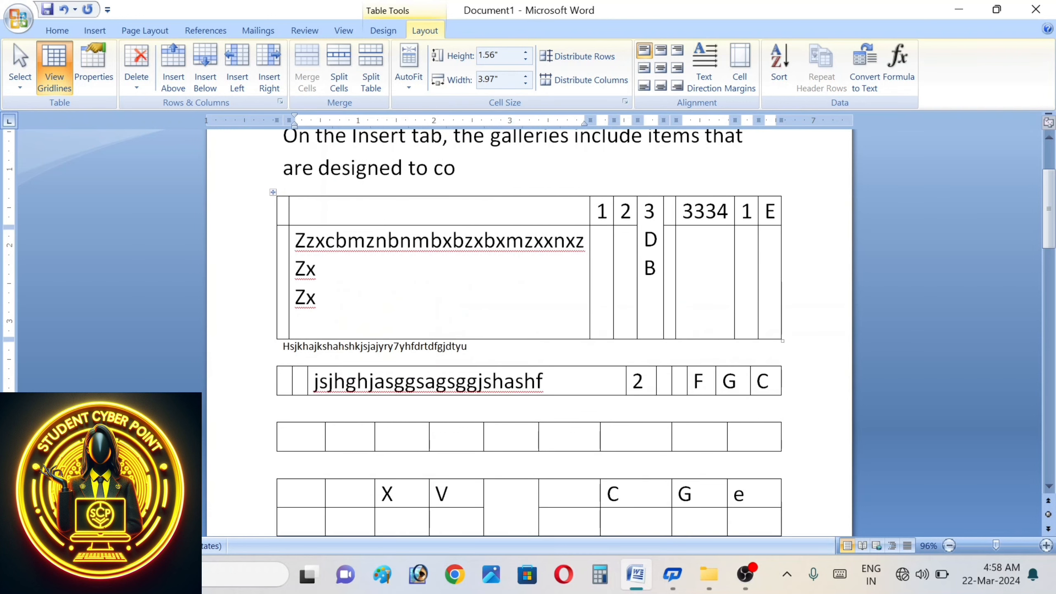
pyautogui.press('Return')
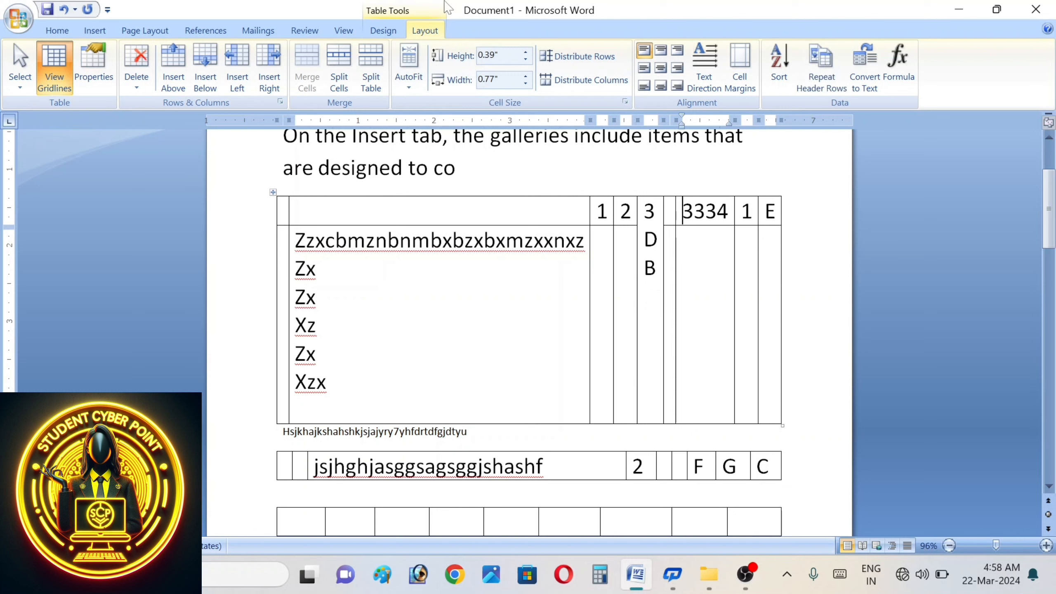
# - Adjust the row height to 1.1 then 0.3 inches and return the 3334 column to 0.77 inches
pyautogui.click(526, 53)
pyautogui.click(526, 53)
pyautogui.click(526, 54)
pyautogui.click(525, 53)
pyautogui.click(526, 60)
pyautogui.click(526, 61)
pyautogui.click(526, 60)
pyautogui.click(526, 61)
pyautogui.click(525, 60)
pyautogui.click(525, 61)
pyautogui.click(526, 60)
pyautogui.click(525, 60)
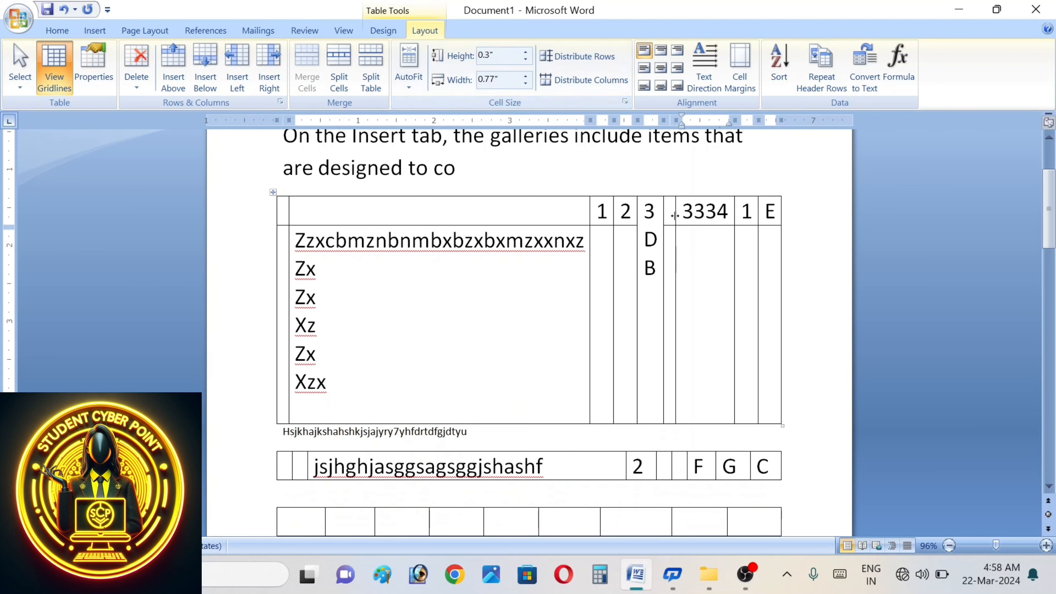
pyautogui.click(526, 77)
pyautogui.click(526, 77)
pyautogui.click(526, 77)
pyautogui.click(526, 77)
pyautogui.click(526, 77)
pyautogui.click(526, 77)
pyautogui.click(526, 76)
pyautogui.click(526, 83)
pyautogui.click(525, 83)
pyautogui.click(525, 83)
pyautogui.click(526, 83)
pyautogui.click(525, 83)
pyautogui.click(525, 83)
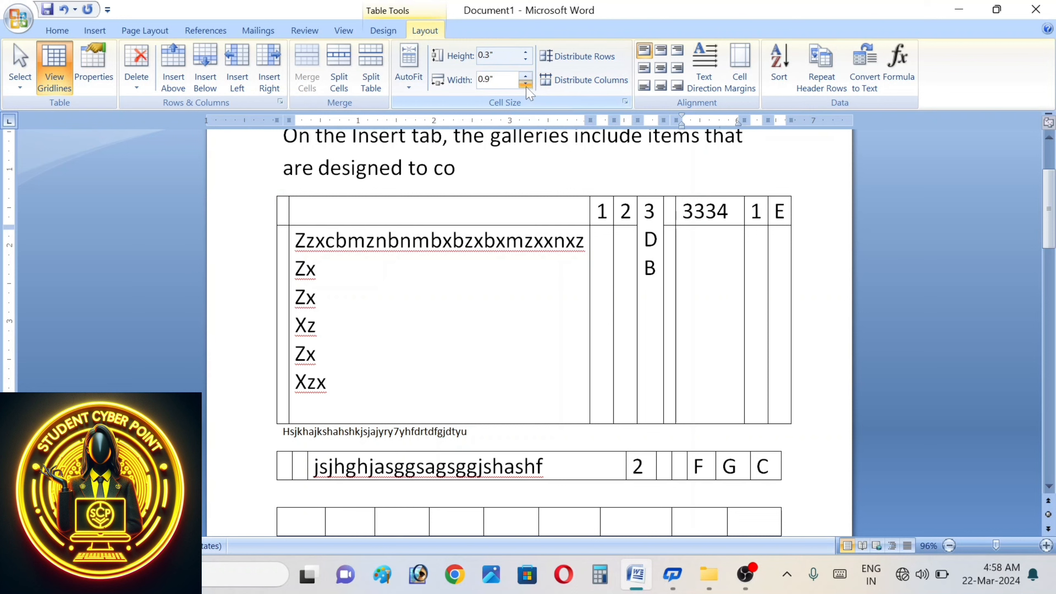
pyautogui.click(526, 85)
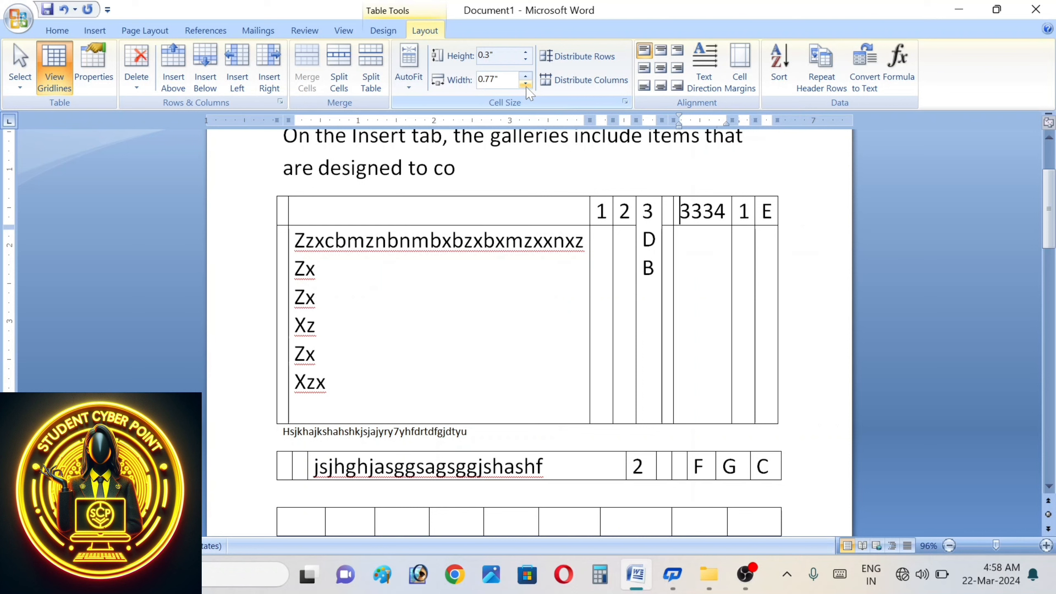
# - Distribute the table's rows and columns evenly
pyautogui.click(577, 56)
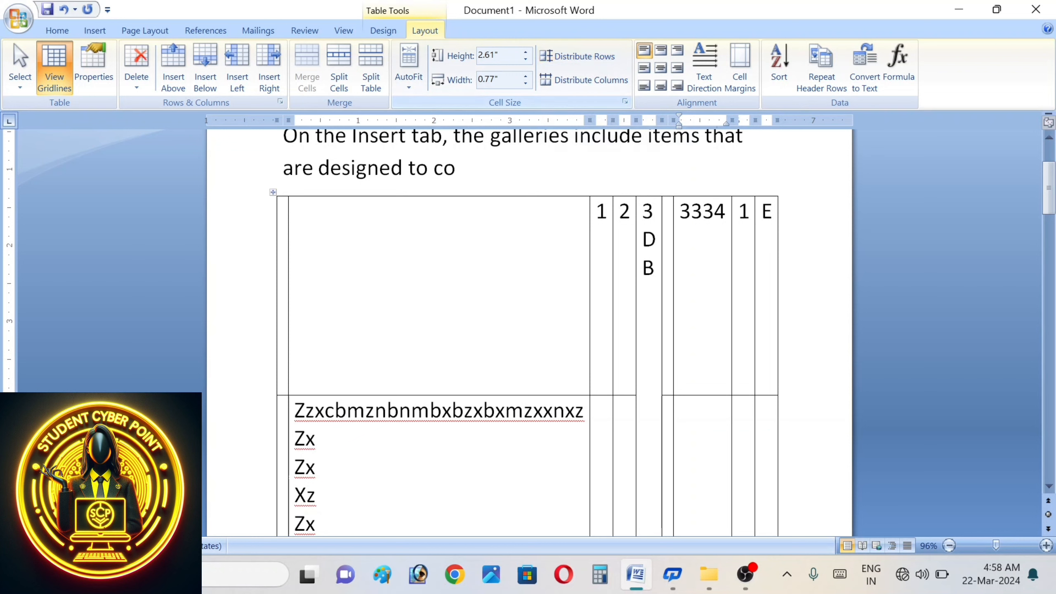
pyautogui.click(606, 263)
pyautogui.click(570, 85)
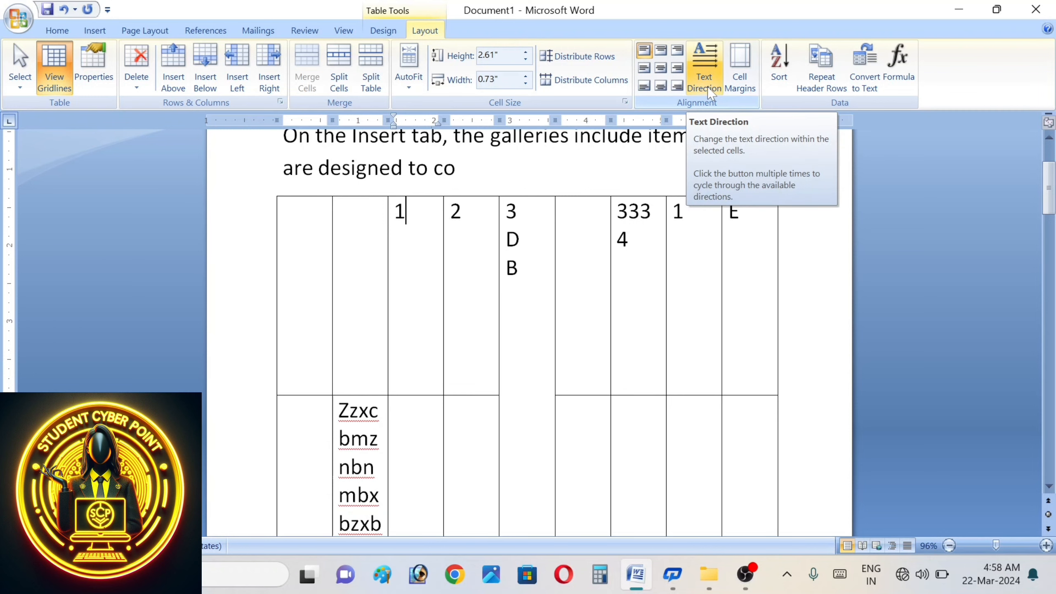
# - Check the print preview, then delete the tall table and the long-text table
pyautogui.hotkey('ctrl', 'p')
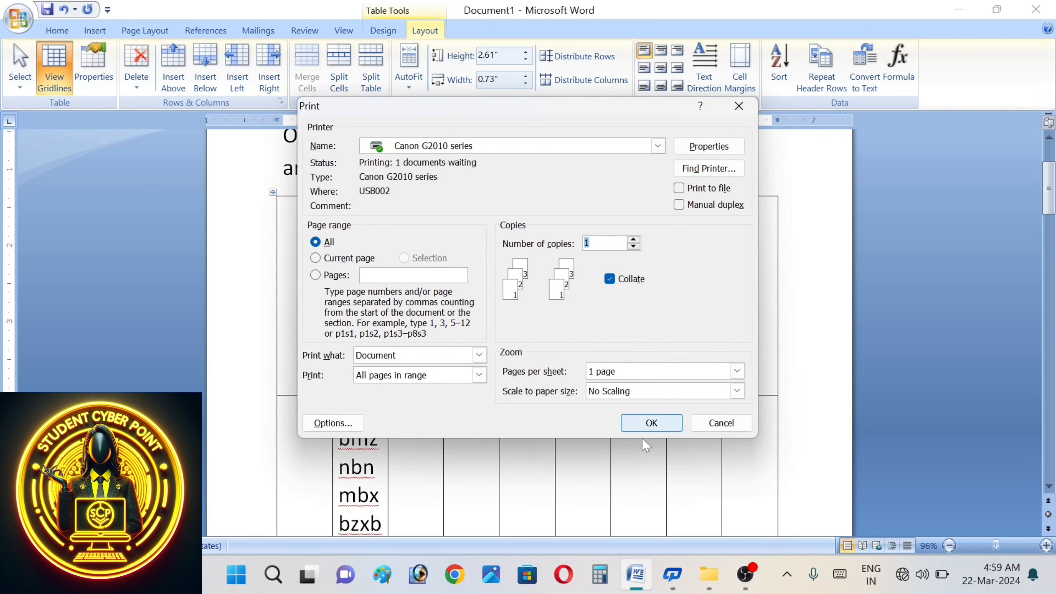
pyautogui.click(720, 424)
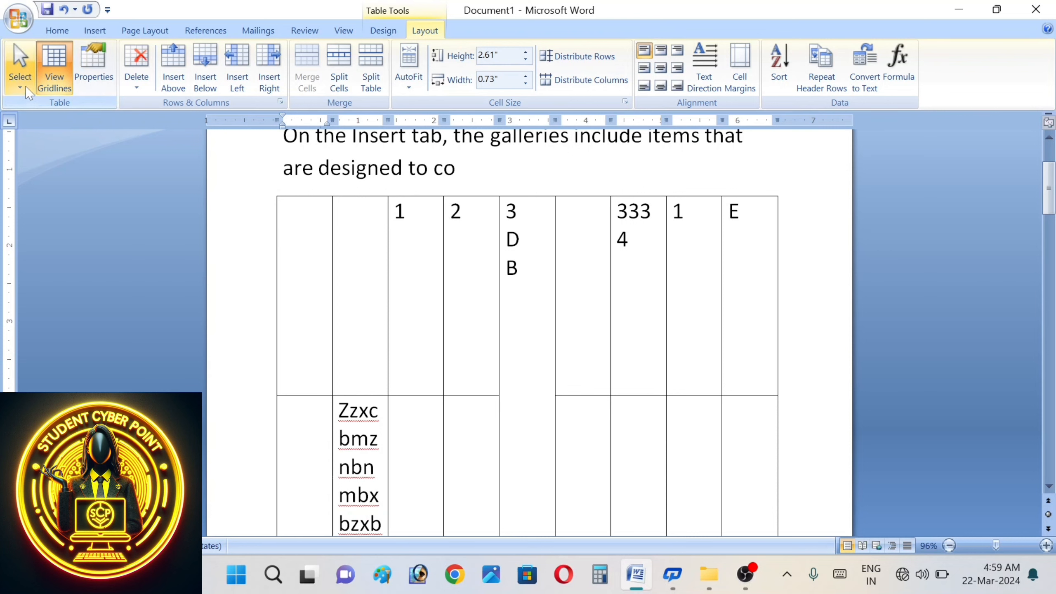
pyautogui.click(136, 70)
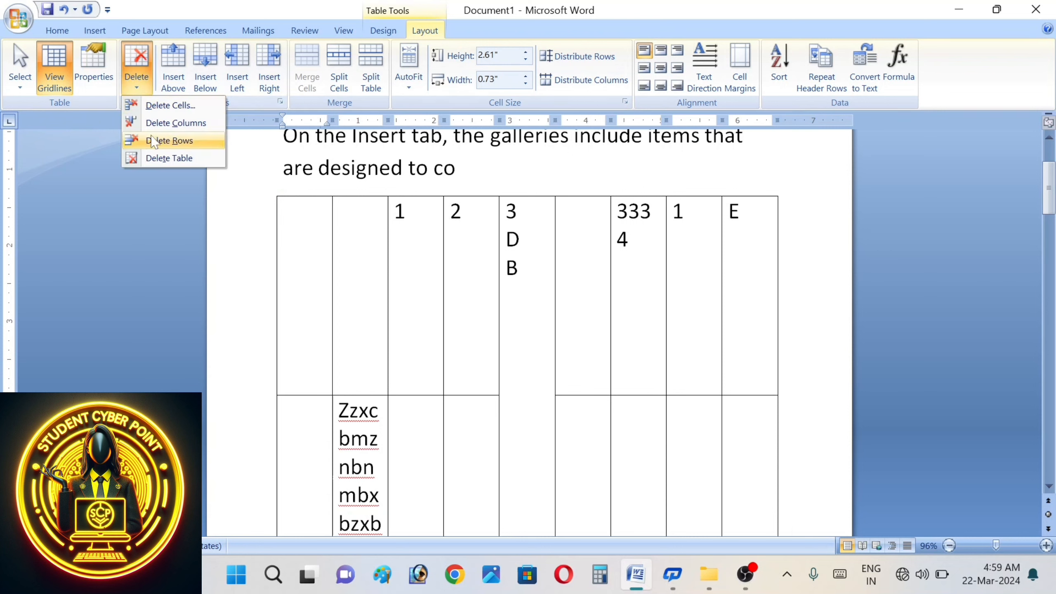
pyautogui.click(168, 158)
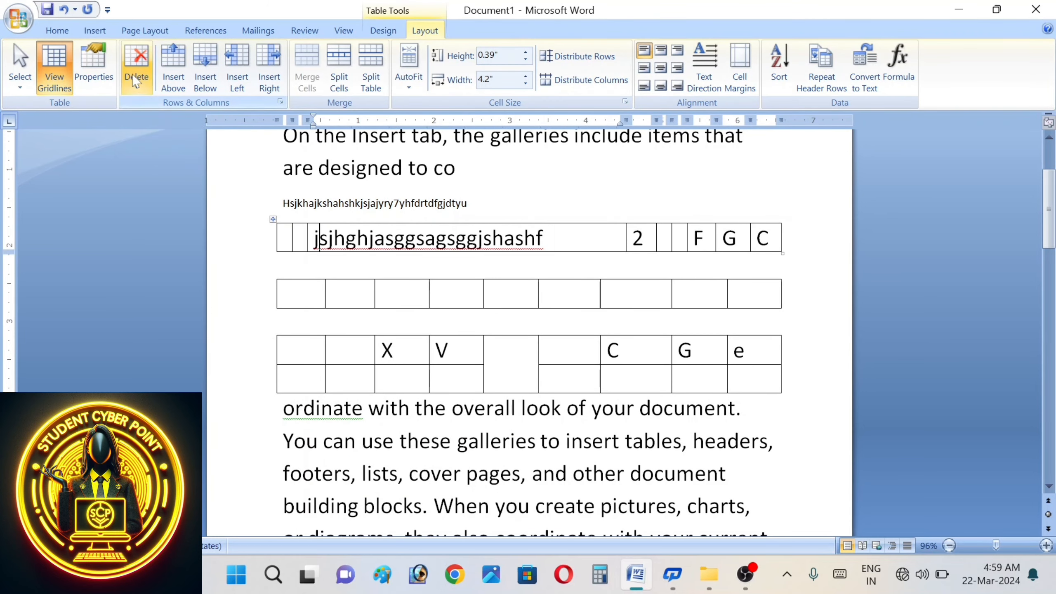
pyautogui.click(135, 69)
pyautogui.click(168, 158)
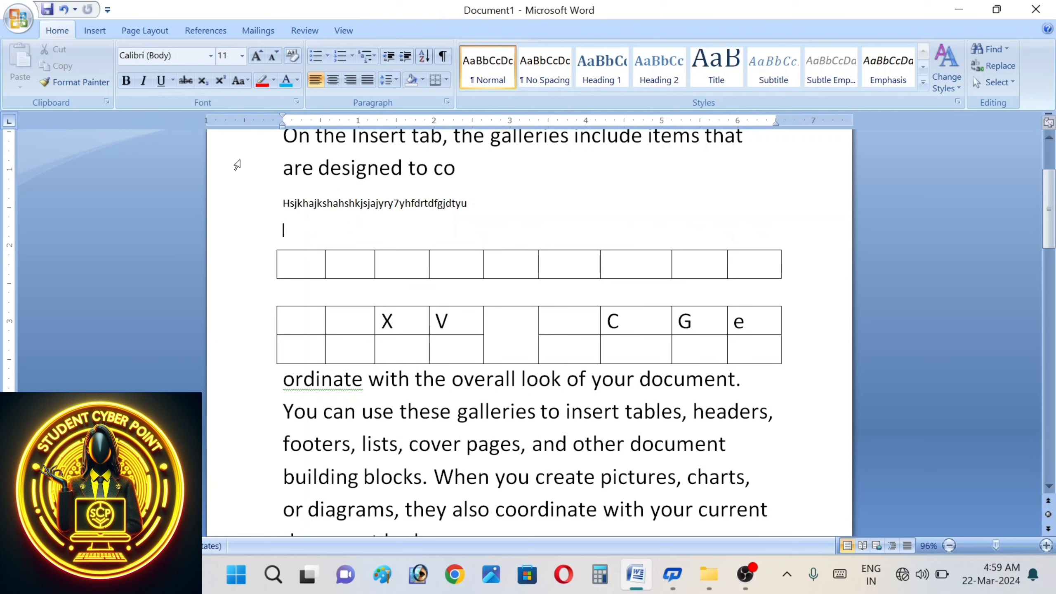
# - Delete the table holding X, V, C, G and e
pyautogui.click(291, 320)
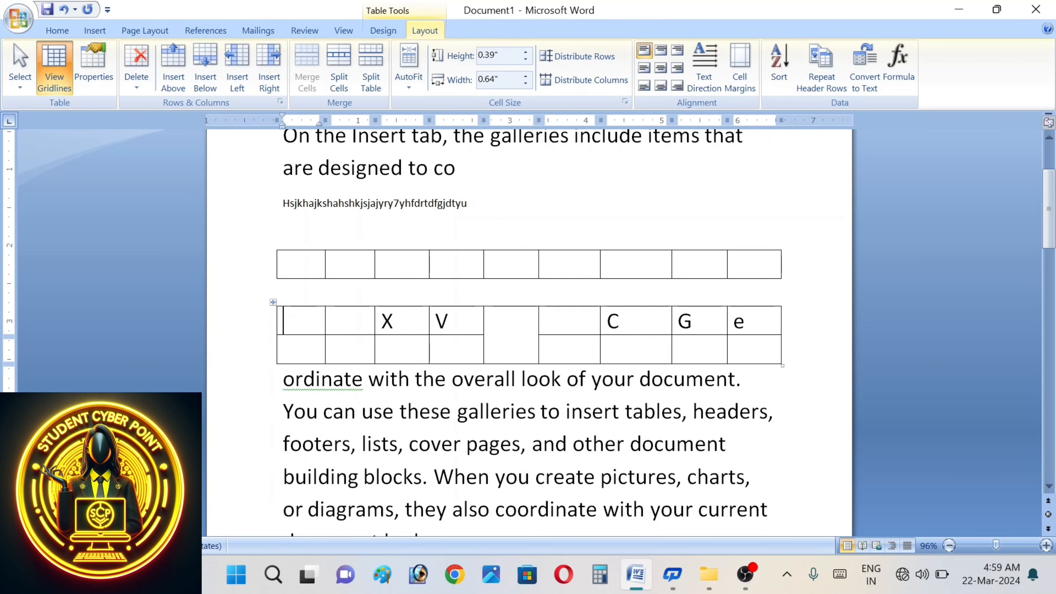
pyautogui.click(136, 70)
pyautogui.click(180, 161)
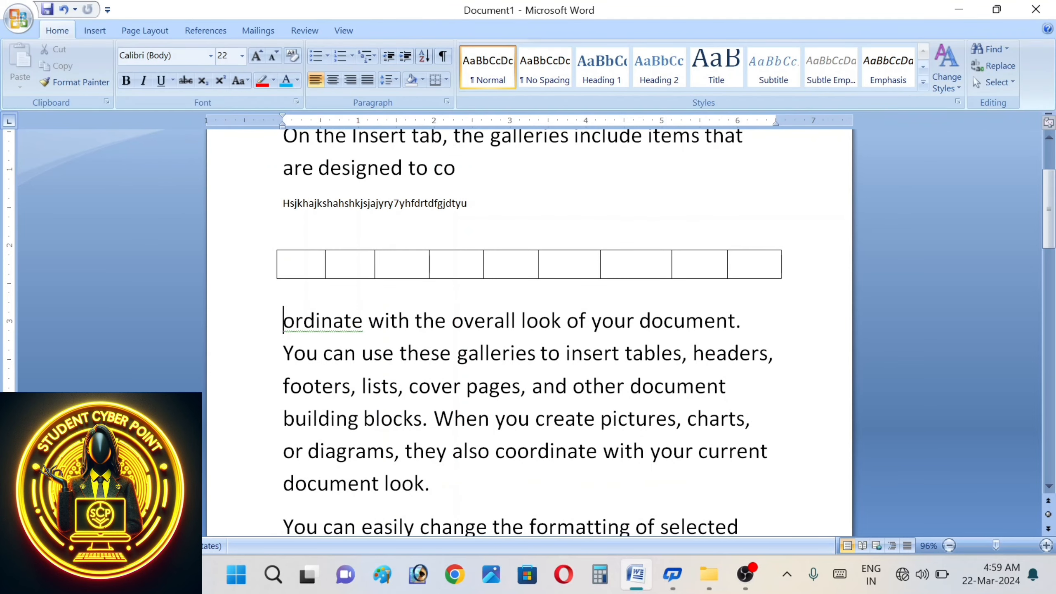
# - In the first cell, try top-right then bottom-right alignment and type 'awsasa'
pyautogui.click(308, 249)
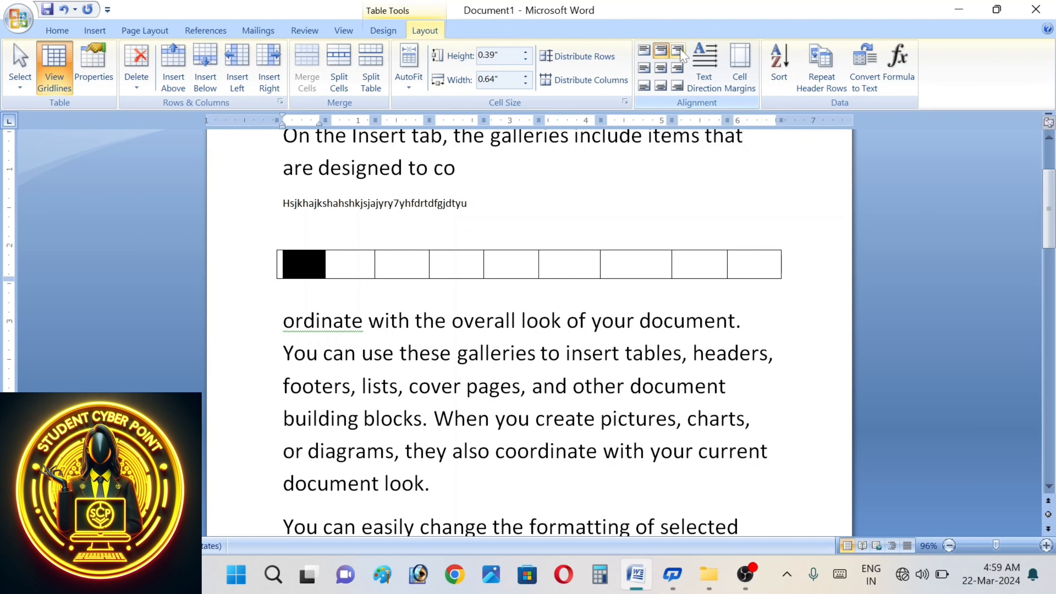
pyautogui.click(678, 53)
pyautogui.hotkey('ctrl', 'z')
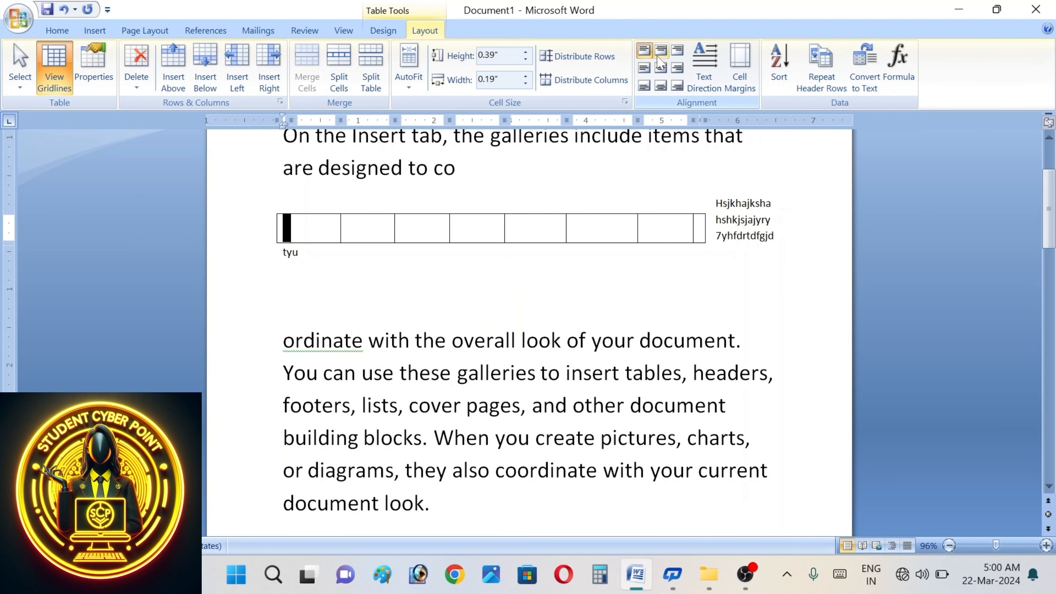
pyautogui.click(677, 86)
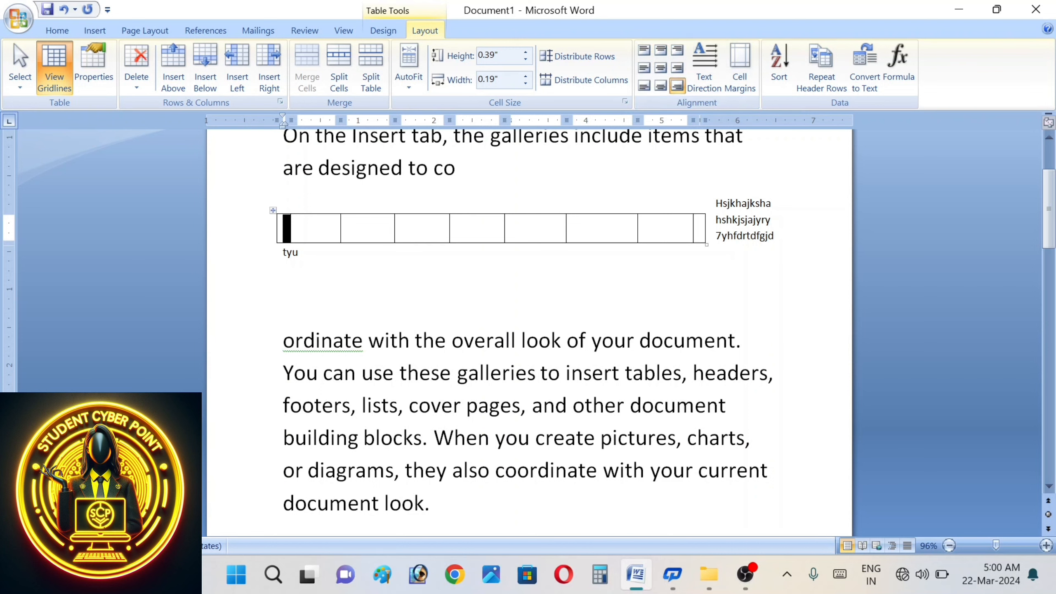
pyautogui.write('awsasa')
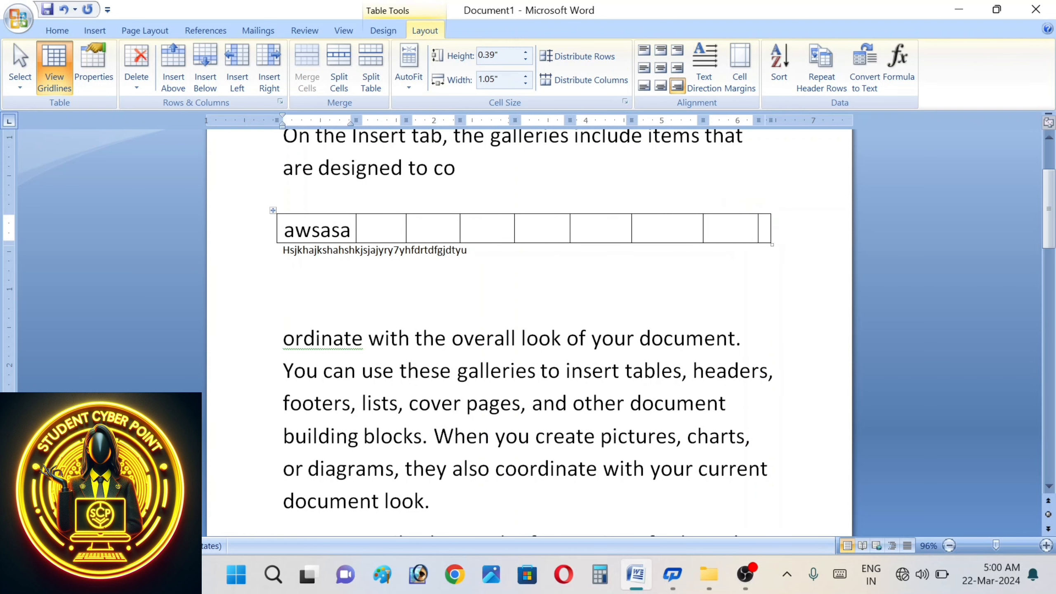
# - Align the cell text top left, trim extra characters, then try centre-left, centre and centre-right
pyautogui.click(644, 51)
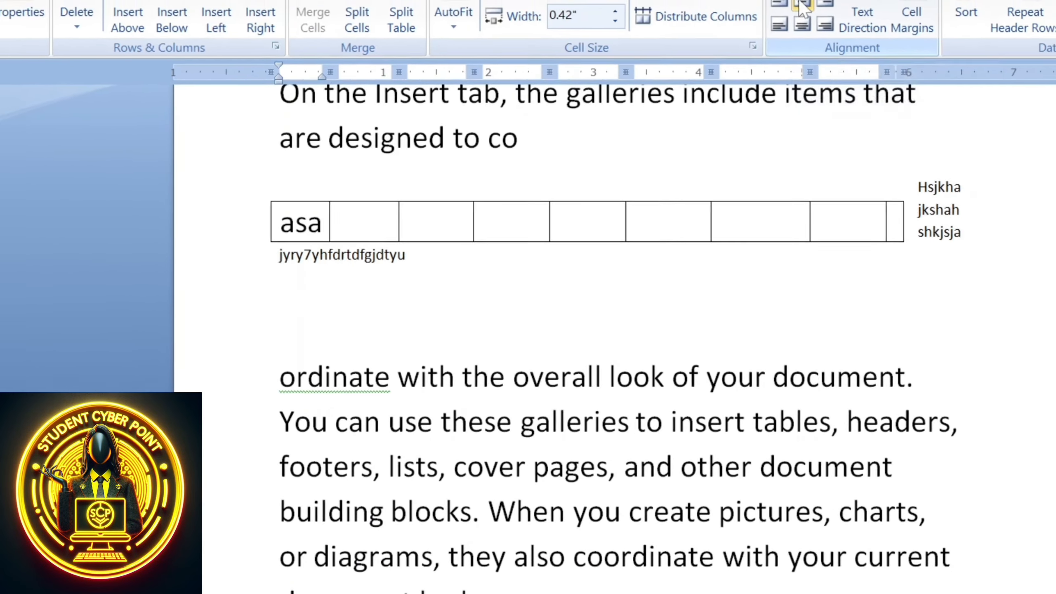
pyautogui.write('ss')
pyautogui.press('BackSpace')
pyautogui.press('BackSpace')
pyautogui.press('BackSpace')
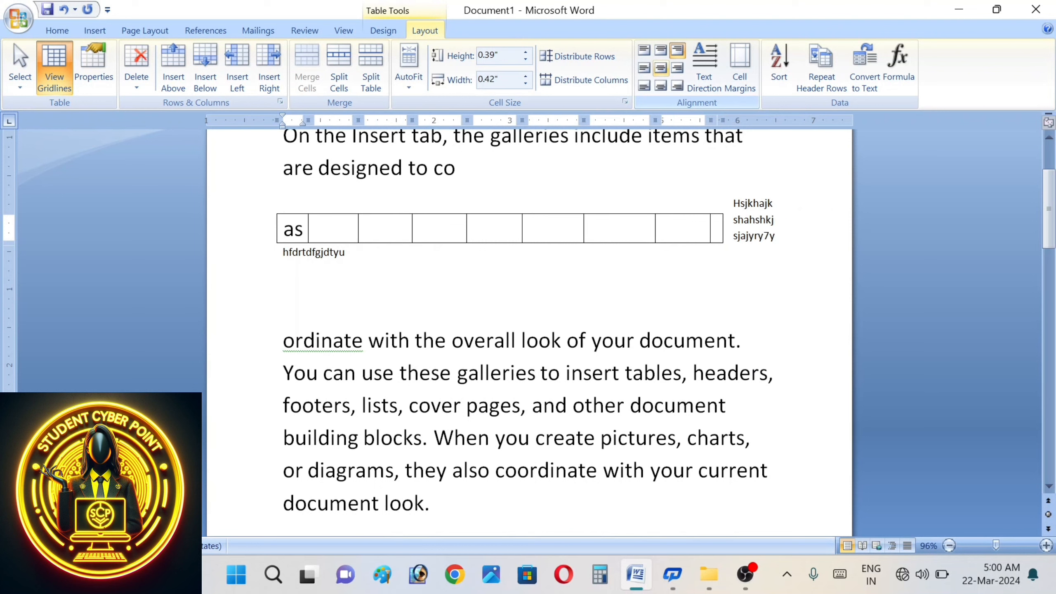
pyautogui.click(644, 69)
pyautogui.click(665, 72)
pyautogui.click(677, 69)
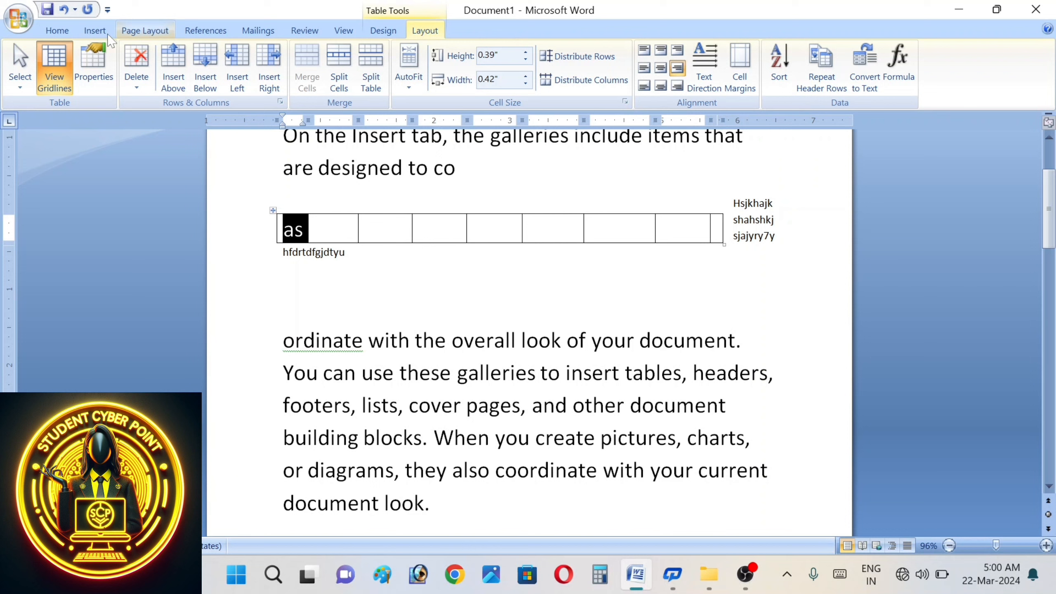
# - Cycle the cell text through bottom-right, bottom-centre, bottom-left and centre-left alignment
pyautogui.click(56, 30)
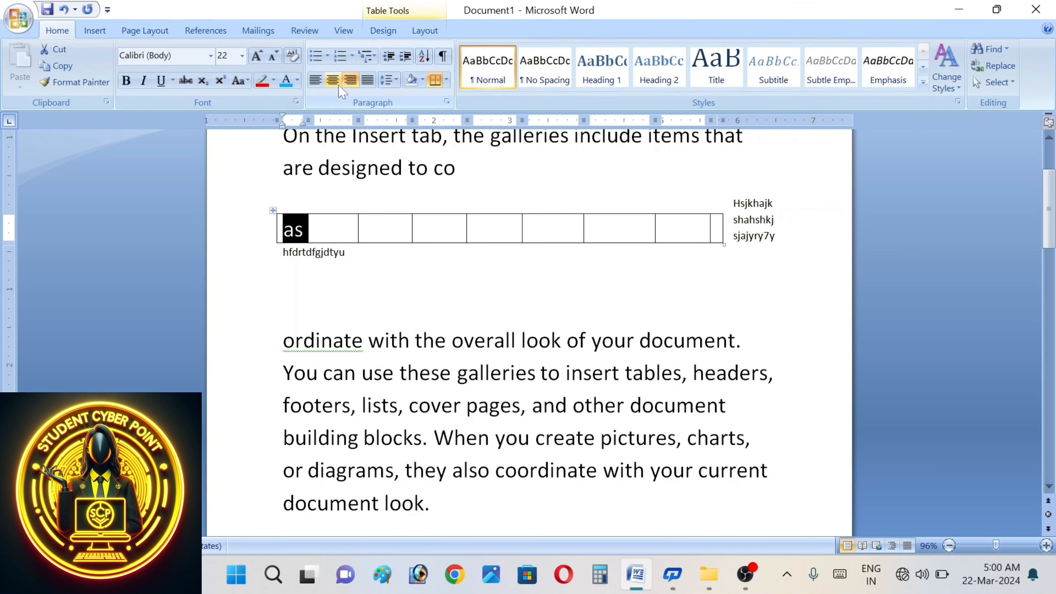
pyautogui.click(435, 33)
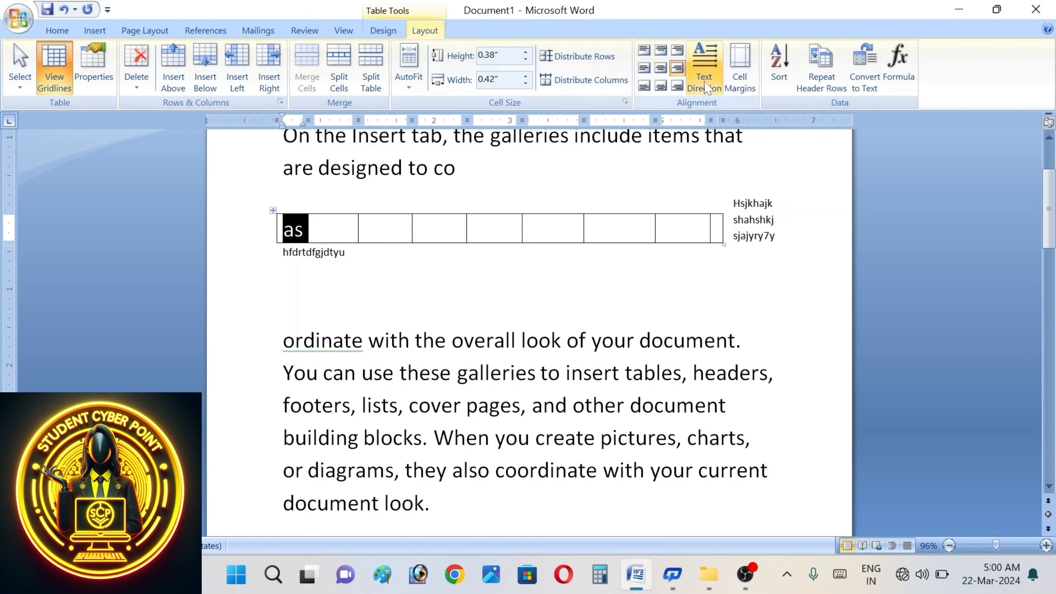
pyautogui.click(678, 86)
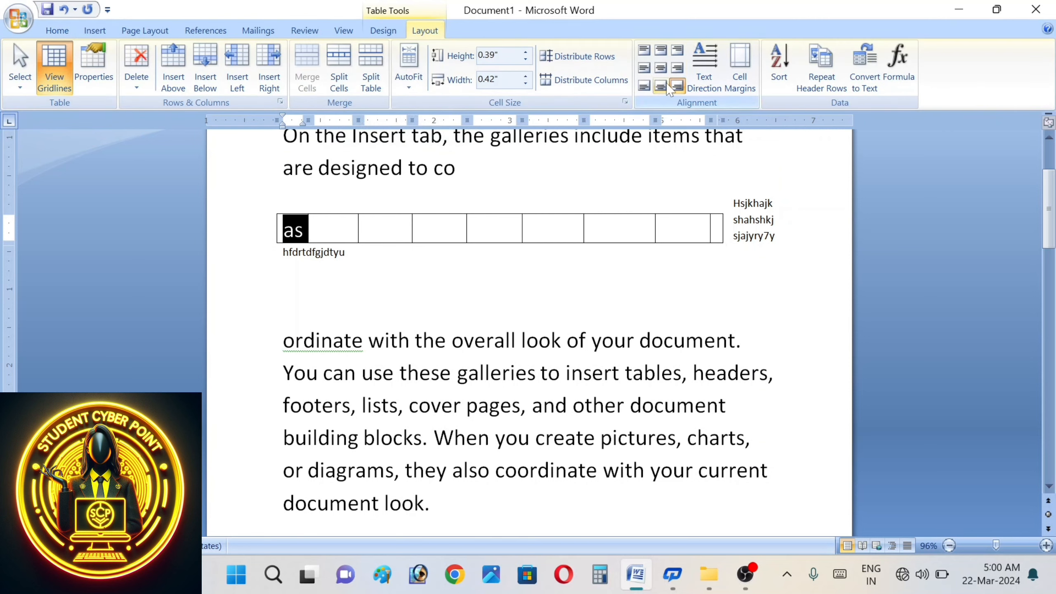
pyautogui.click(661, 87)
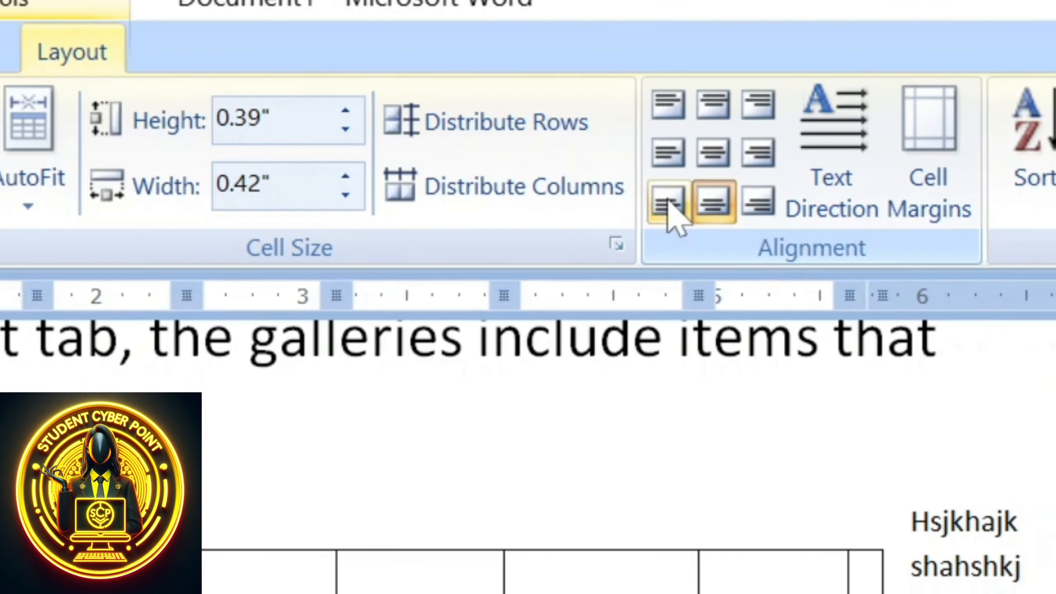
pyautogui.click(665, 190)
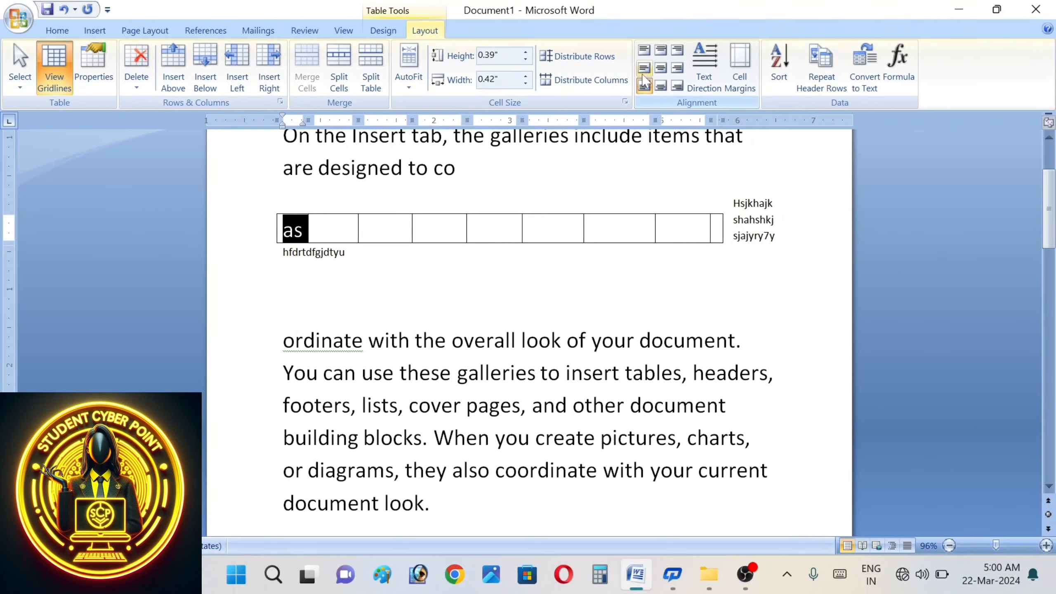
pyautogui.click(643, 73)
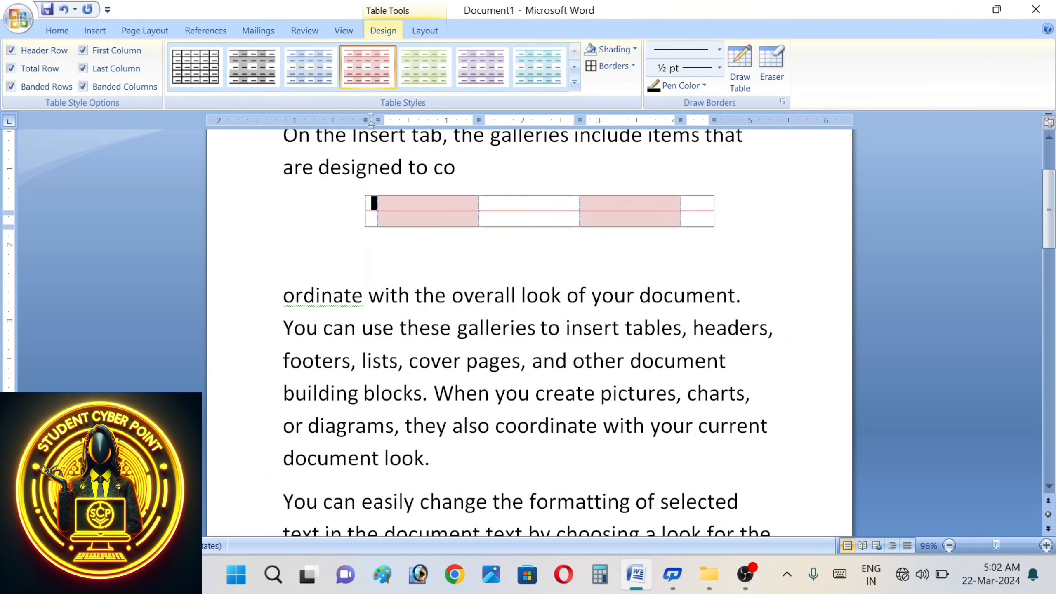
# - Number the first column 1 and 2, add a third row, and enter 3
pyautogui.click(432, 33)
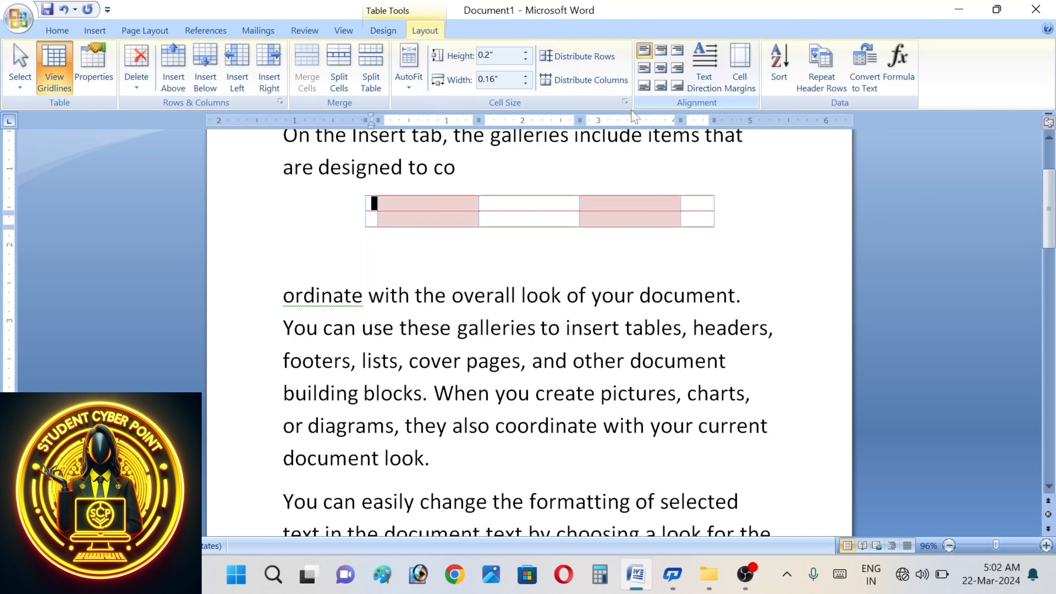
pyautogui.write('1')
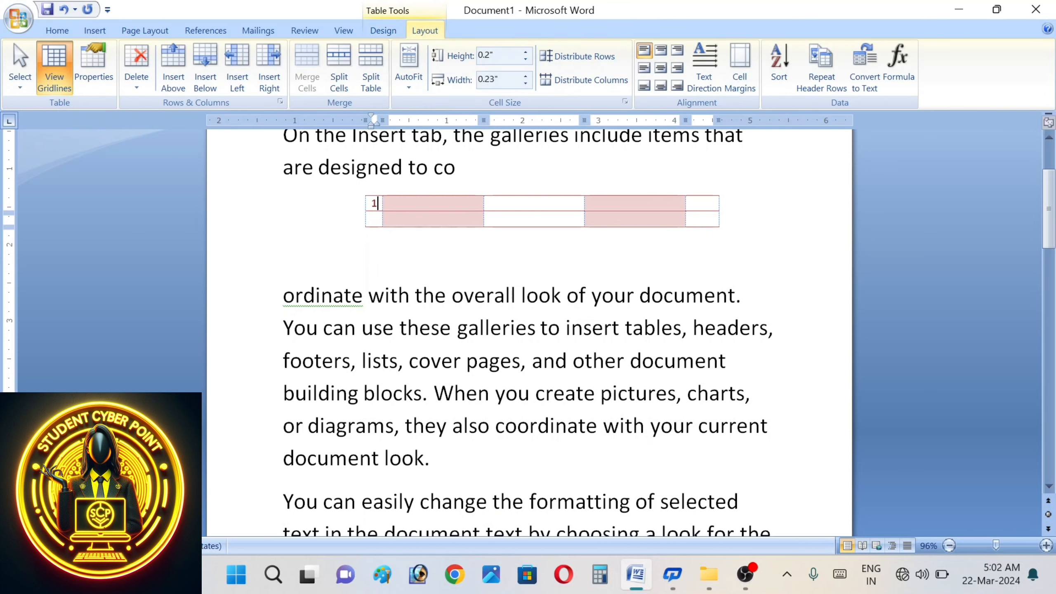
pyautogui.write('2')
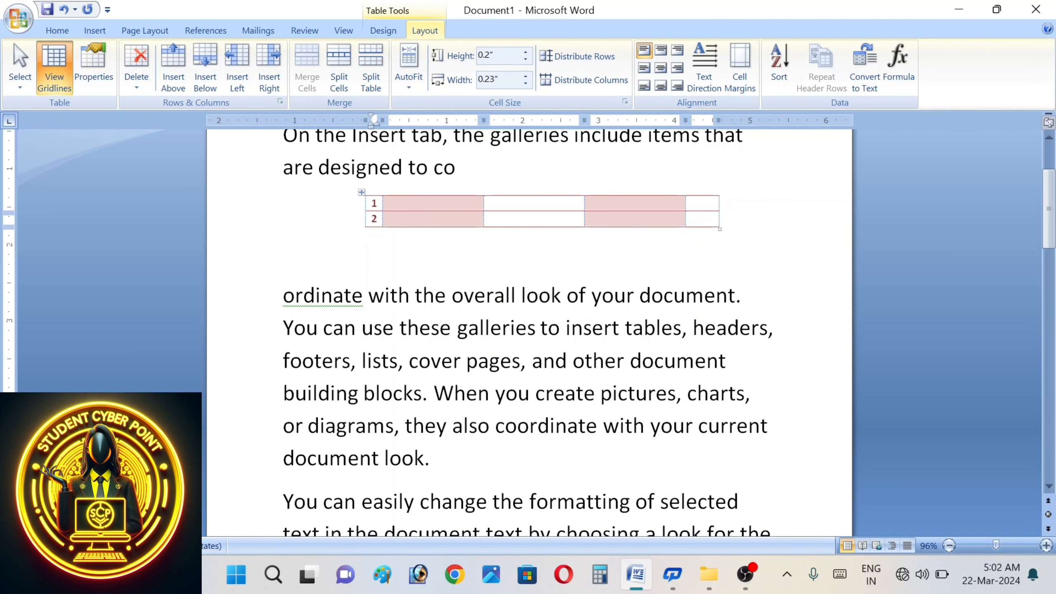
pyautogui.press('Tab')
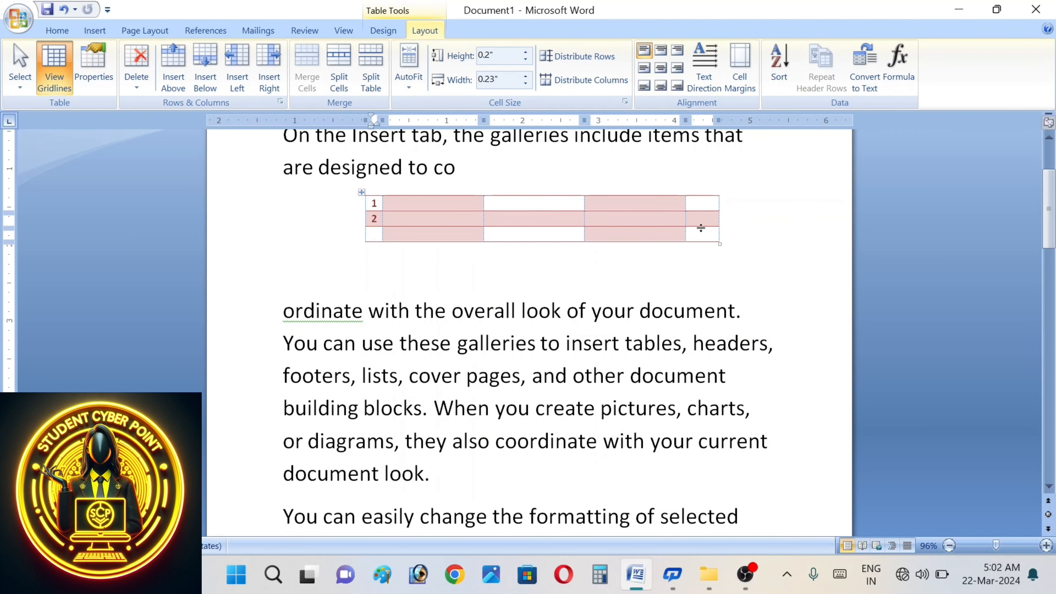
pyautogui.write('3')
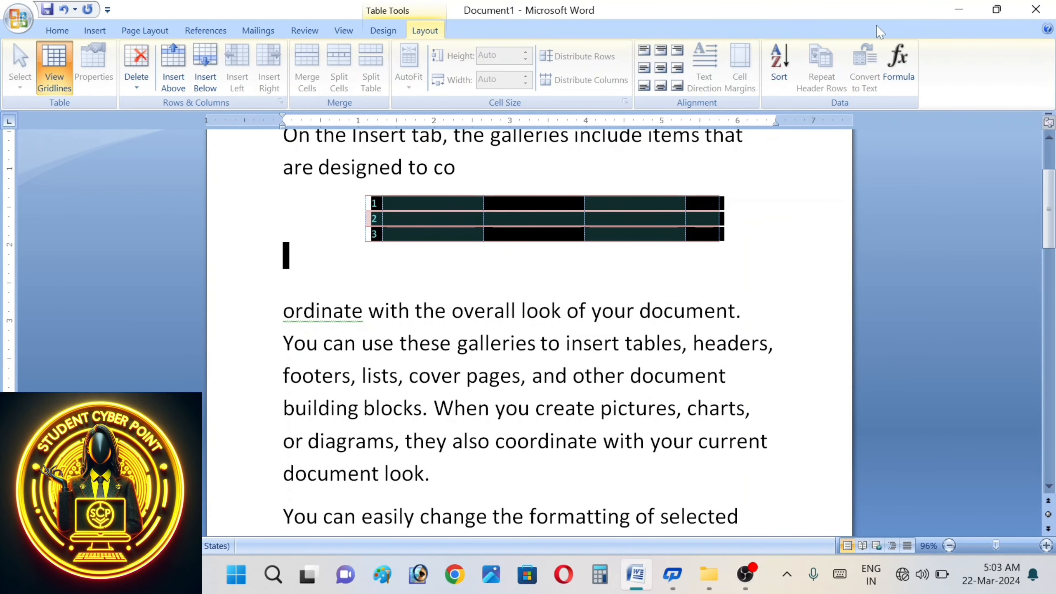
# - Open the Sort Text dialog and cancel it without sorting
pyautogui.click(779, 64)
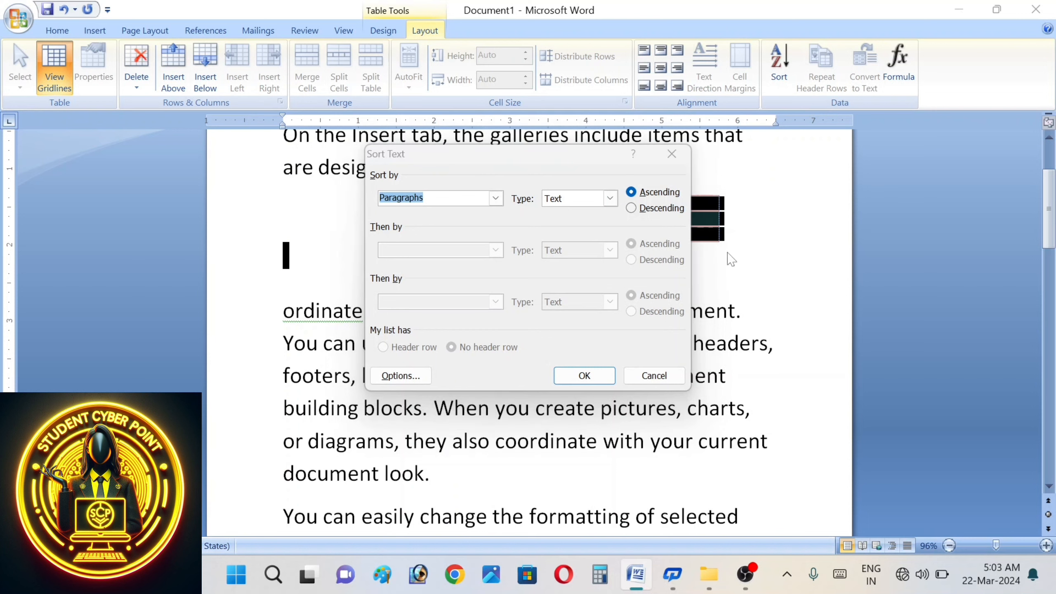
pyautogui.click(657, 377)
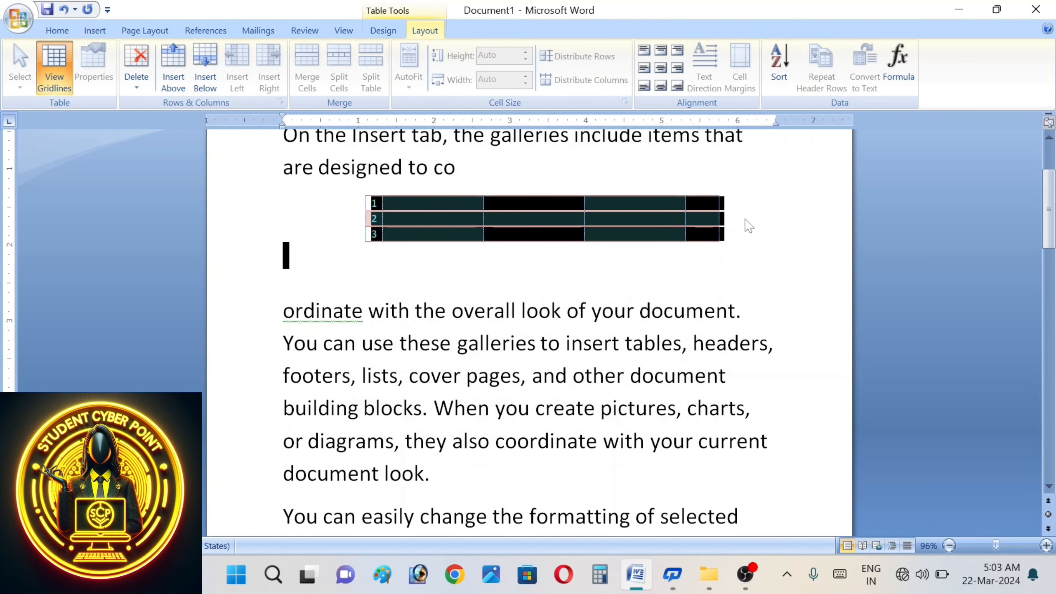
pyautogui.click(745, 218)
# - Type A, B and c on separate lines before 3 in row three's first cell
pyautogui.click(372, 234)
pyautogui.write('a')
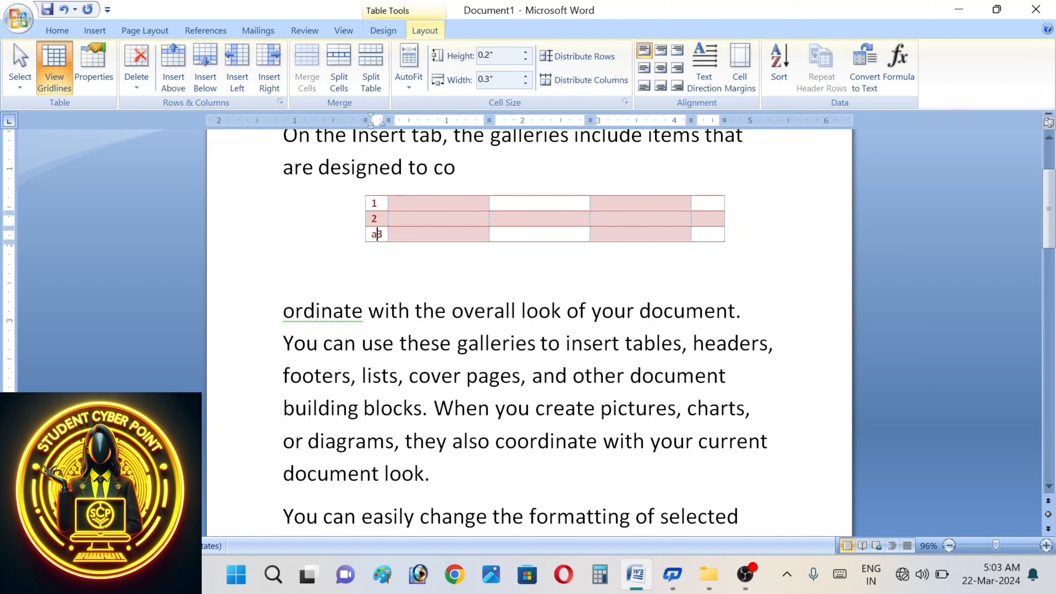
pyautogui.press('Return')
pyautogui.write('v')
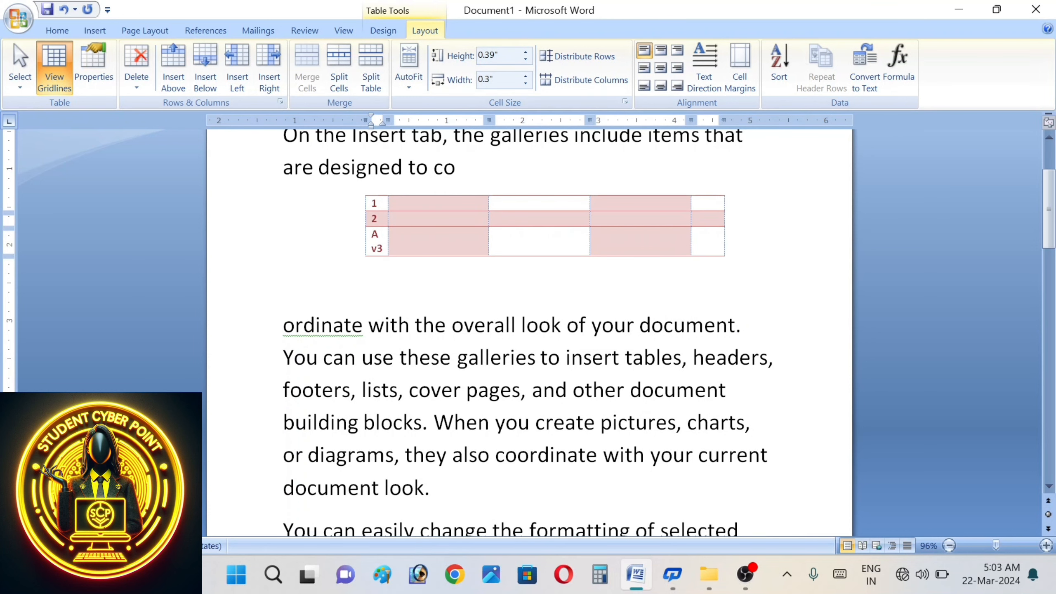
pyautogui.press('BackSpace')
pyautogui.write('b')
pyautogui.press('Return')
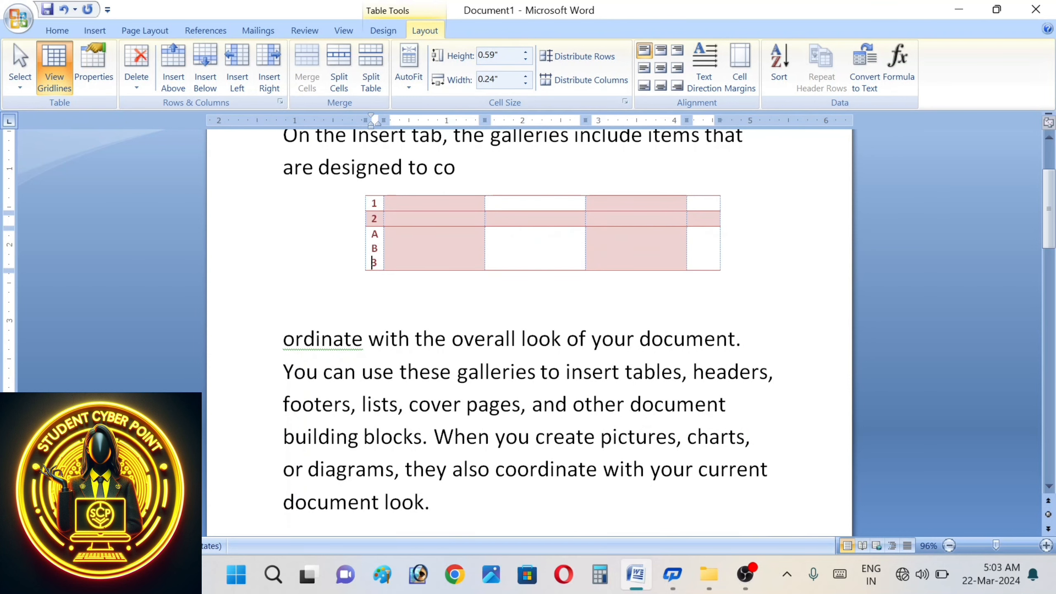
pyautogui.write('c')
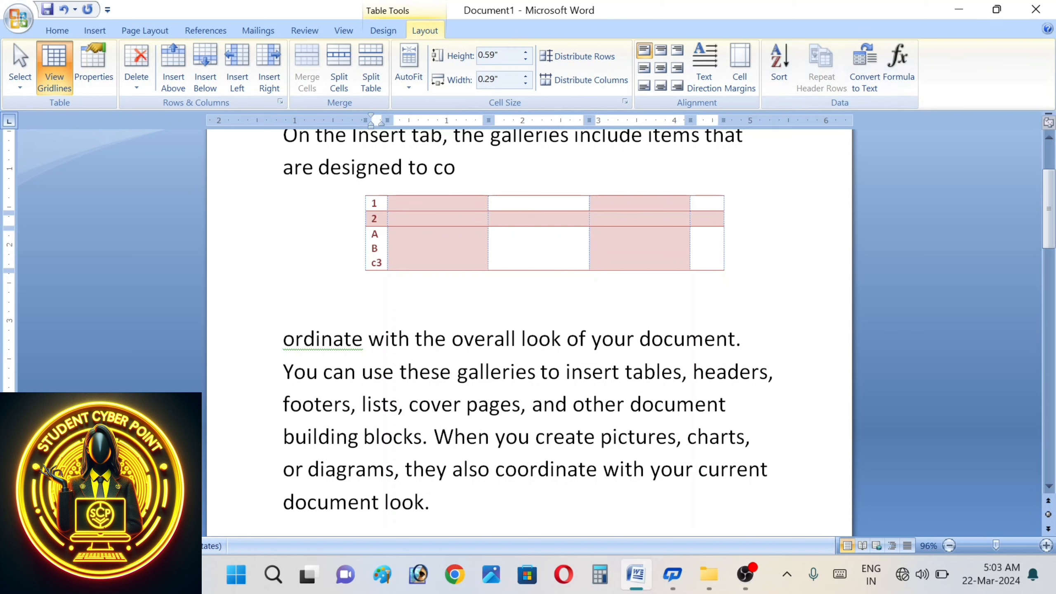
pyautogui.click(495, 203)
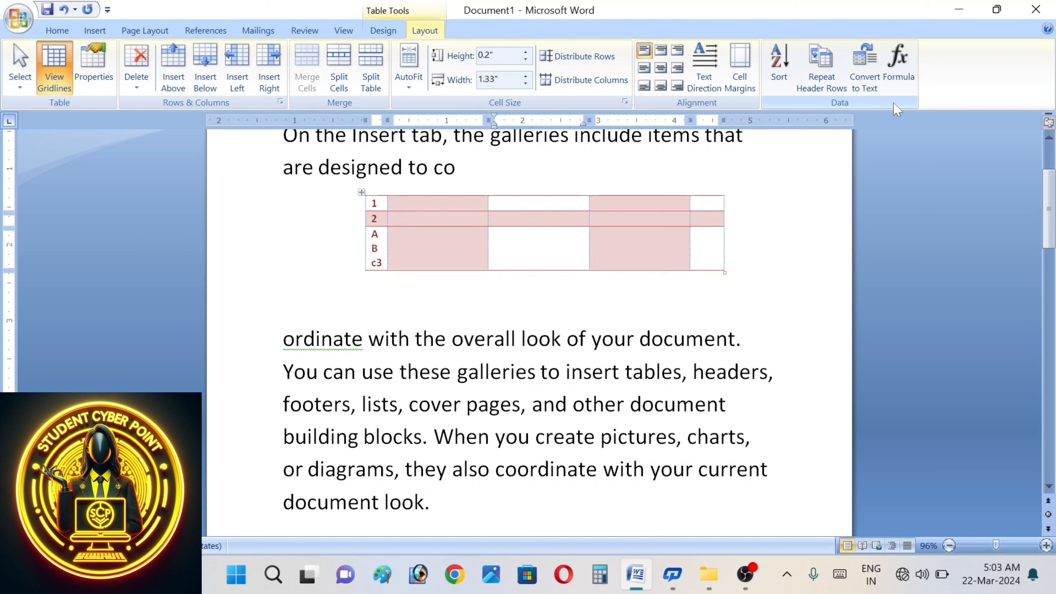
pyautogui.press('Down')
pyautogui.press('Down')
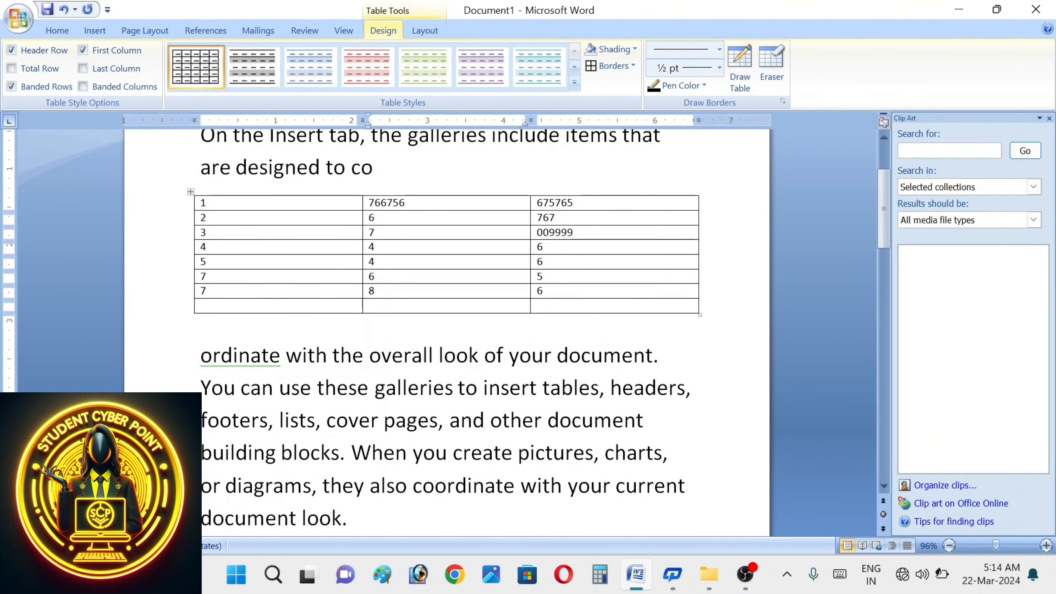
# - Sort the table rows by the third column as numbers, ascending
pyautogui.click(421, 33)
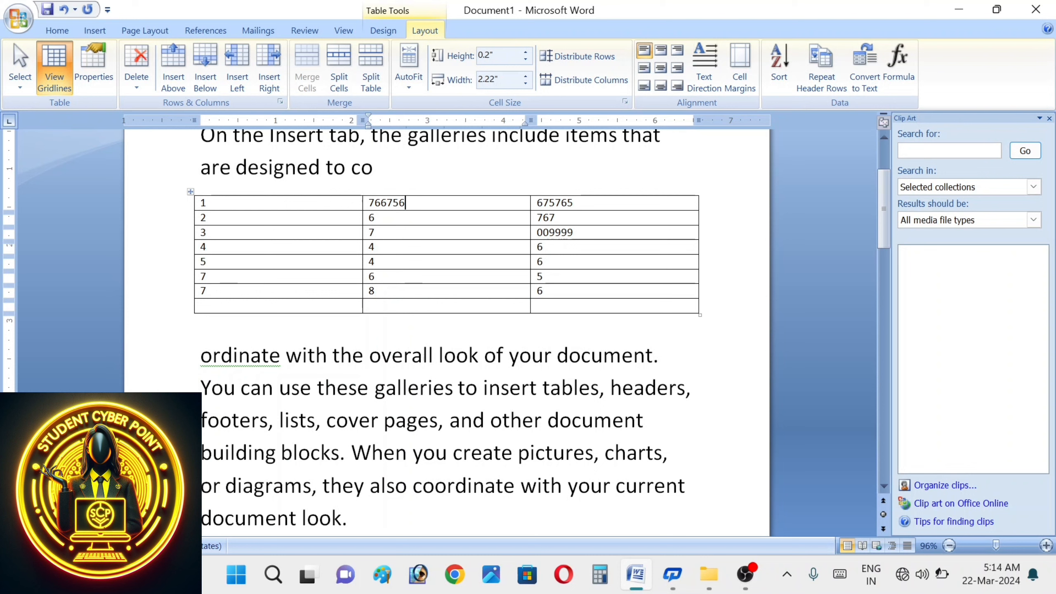
pyautogui.moveTo(540, 277); pyautogui.dragTo(603, 199)
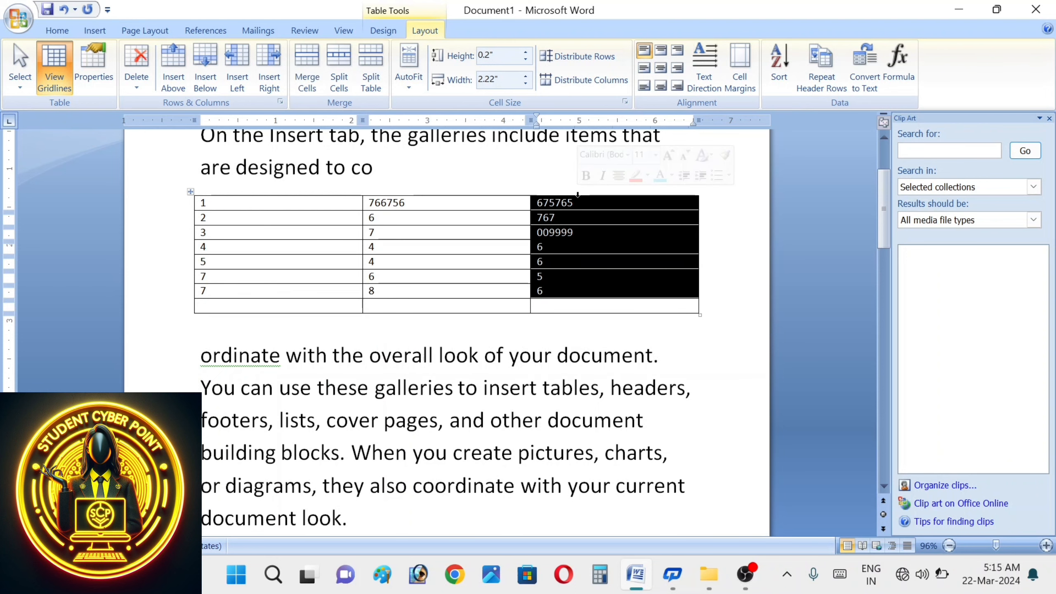
pyautogui.click(789, 71)
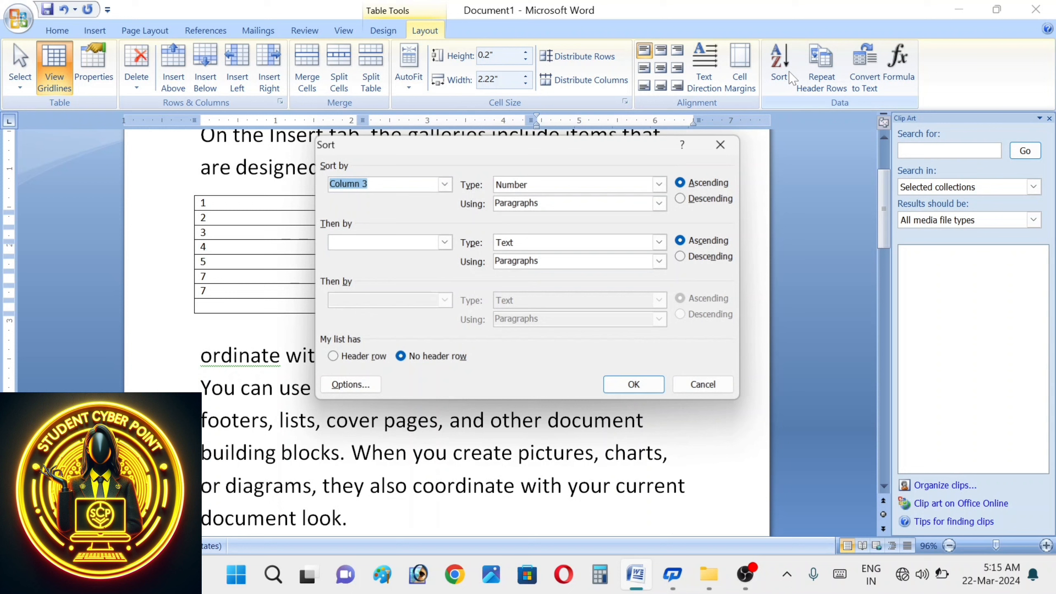
pyautogui.click(661, 184)
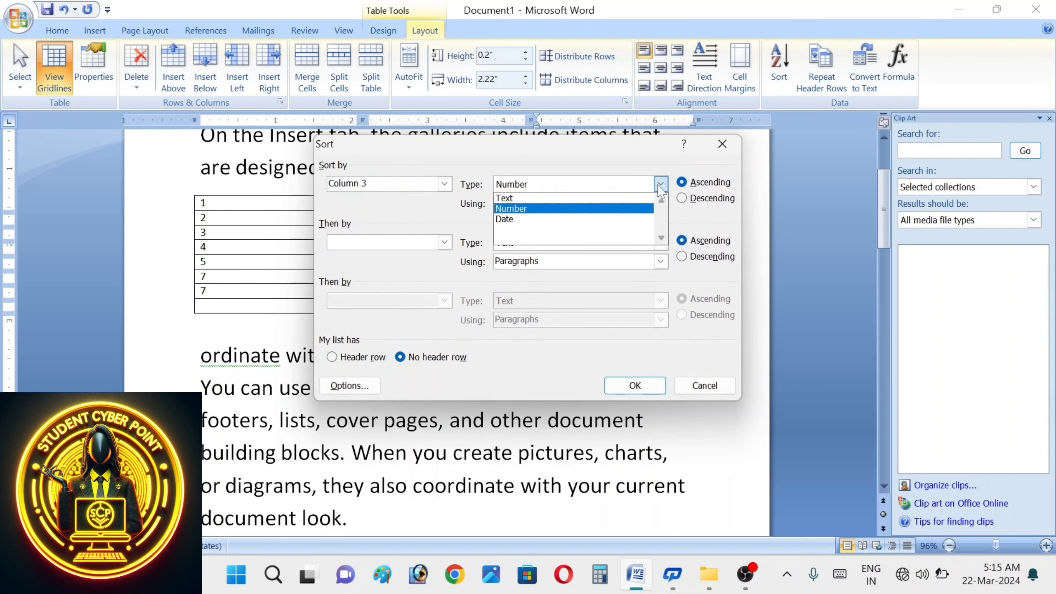
pyautogui.click(660, 186)
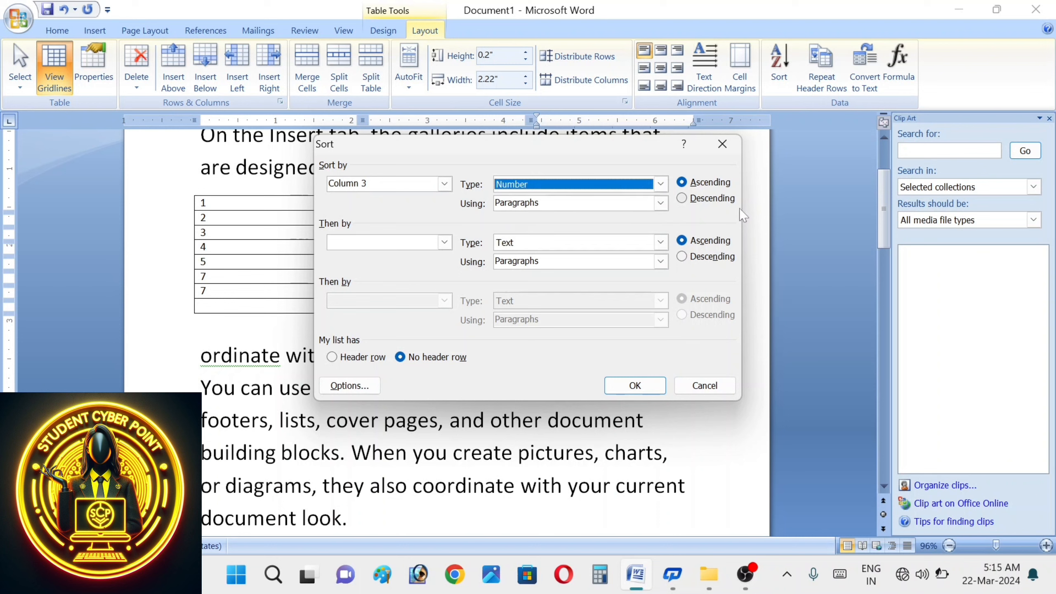
pyautogui.click(639, 387)
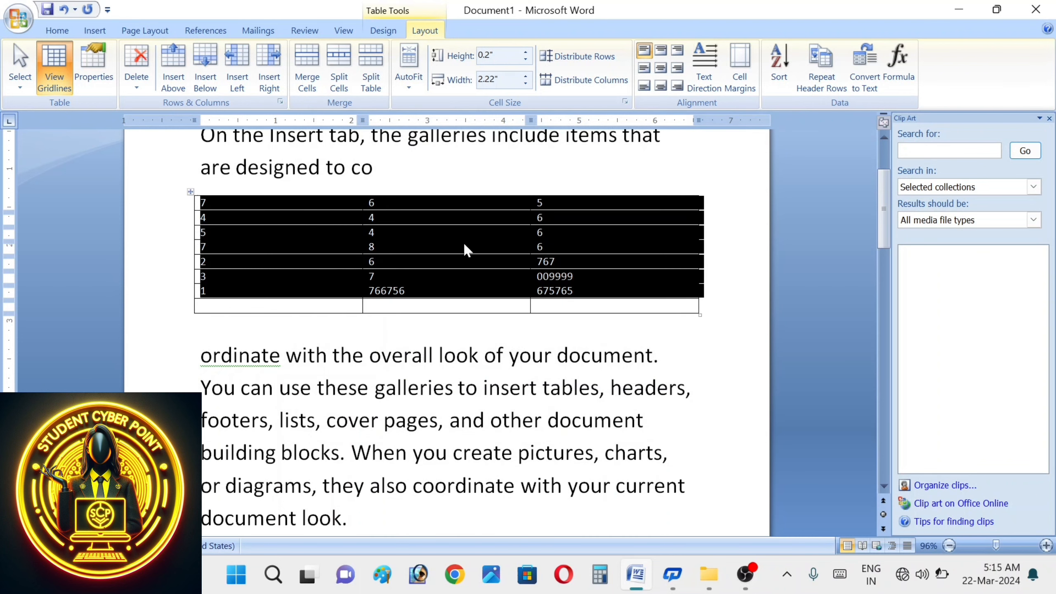
pyautogui.click(572, 216)
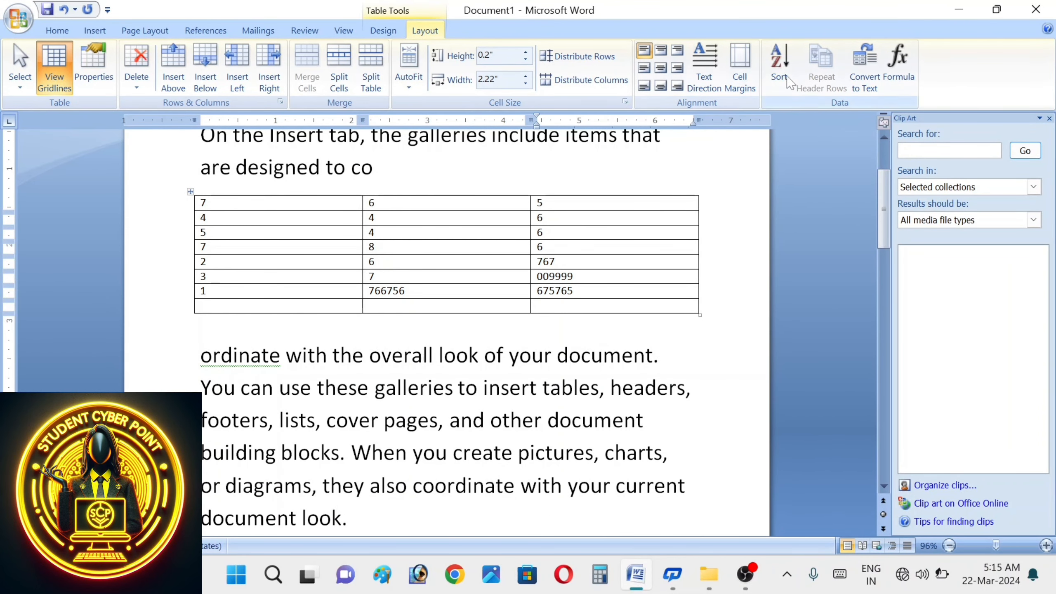
# - Set the first row to repeat as a header and relabel it Date, Time and day
pyautogui.press('Up')
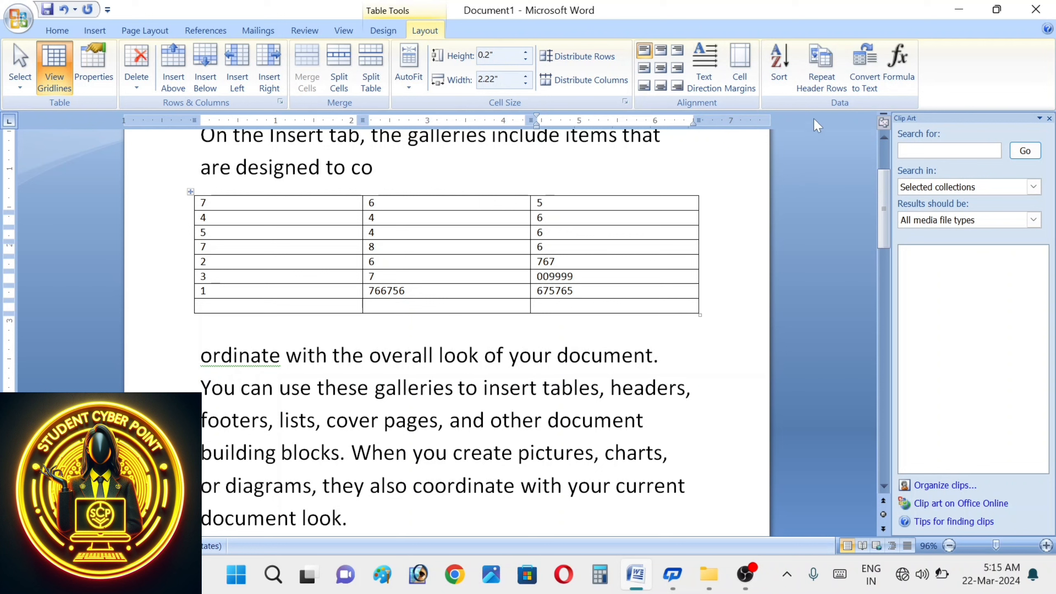
pyautogui.click(830, 89)
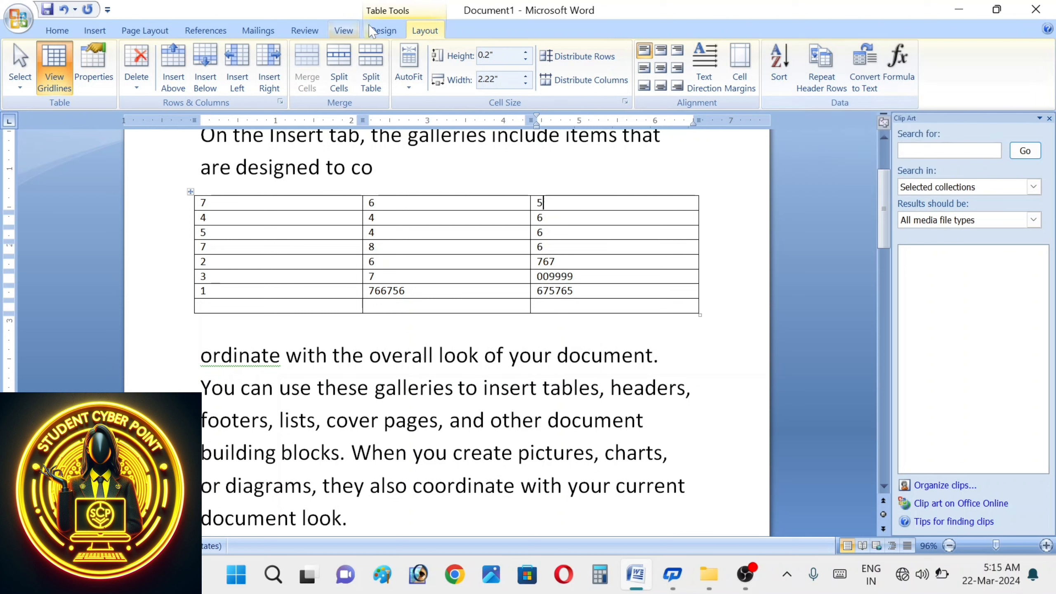
pyautogui.click(239, 203)
pyautogui.press('BackSpace')
pyautogui.write('date')
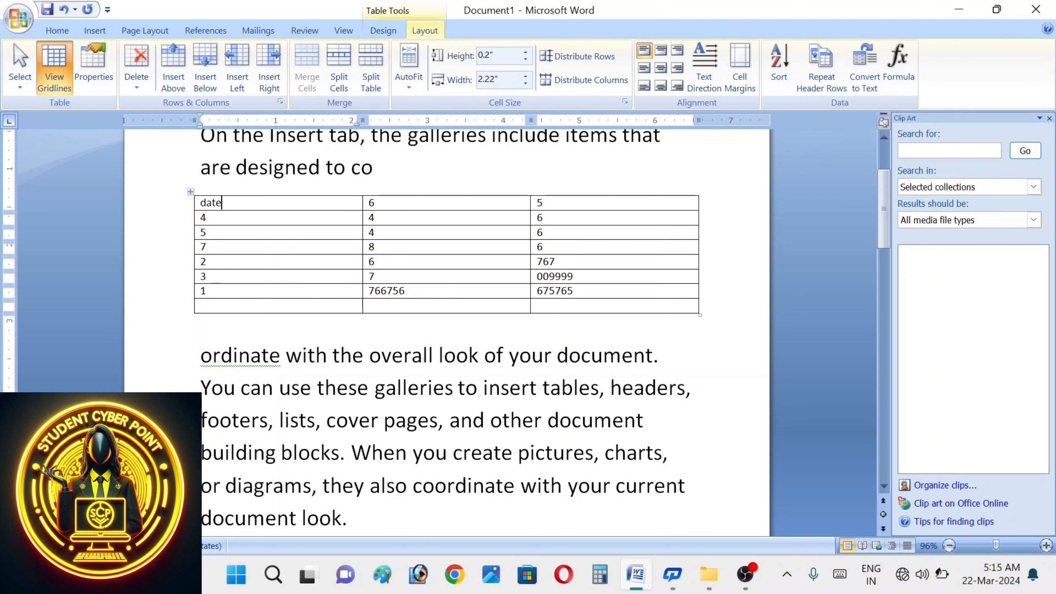
pyautogui.press('Tab')
pyautogui.write('time')
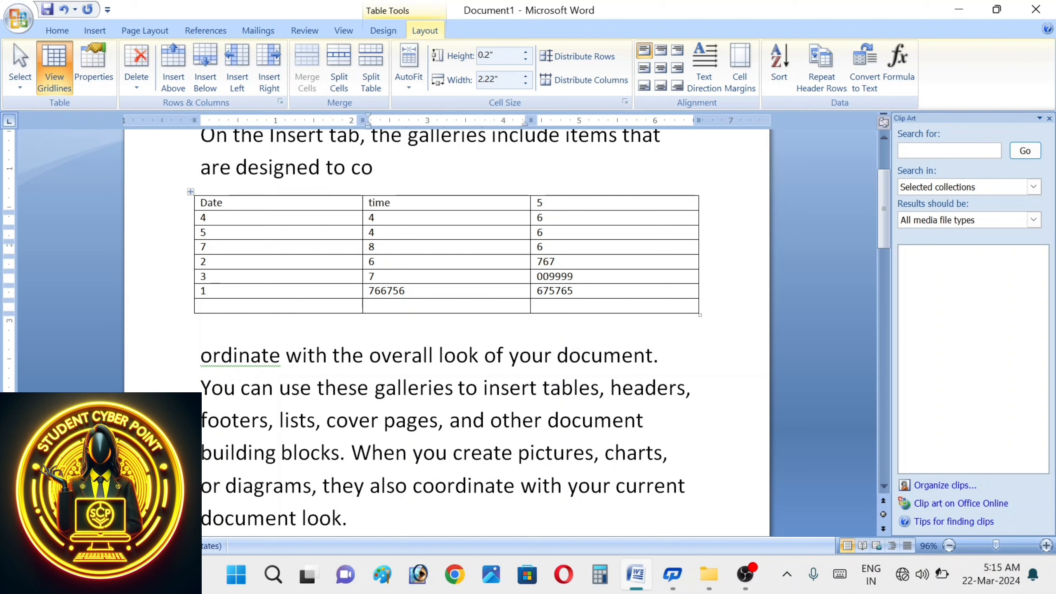
pyautogui.press('Tab')
pyautogui.write('day')
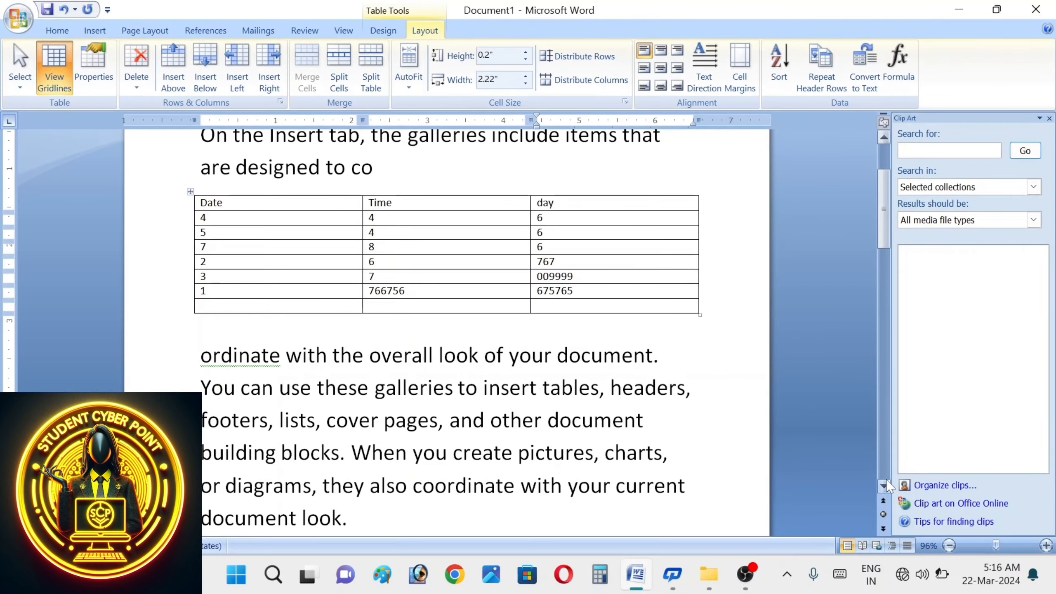
pyautogui.click(885, 484)
pyautogui.click(887, 481)
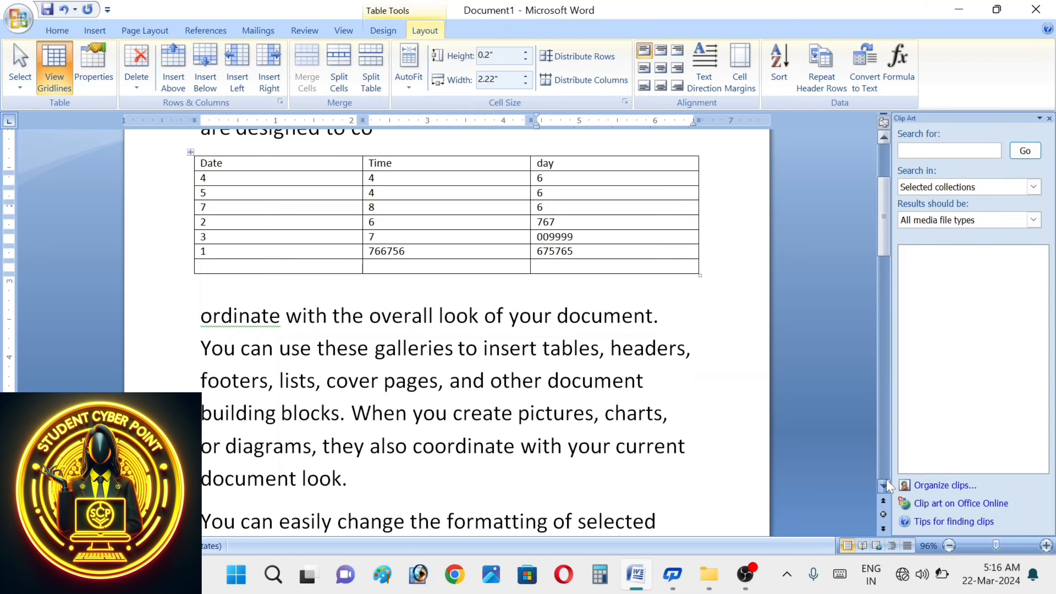
pyautogui.click(886, 481)
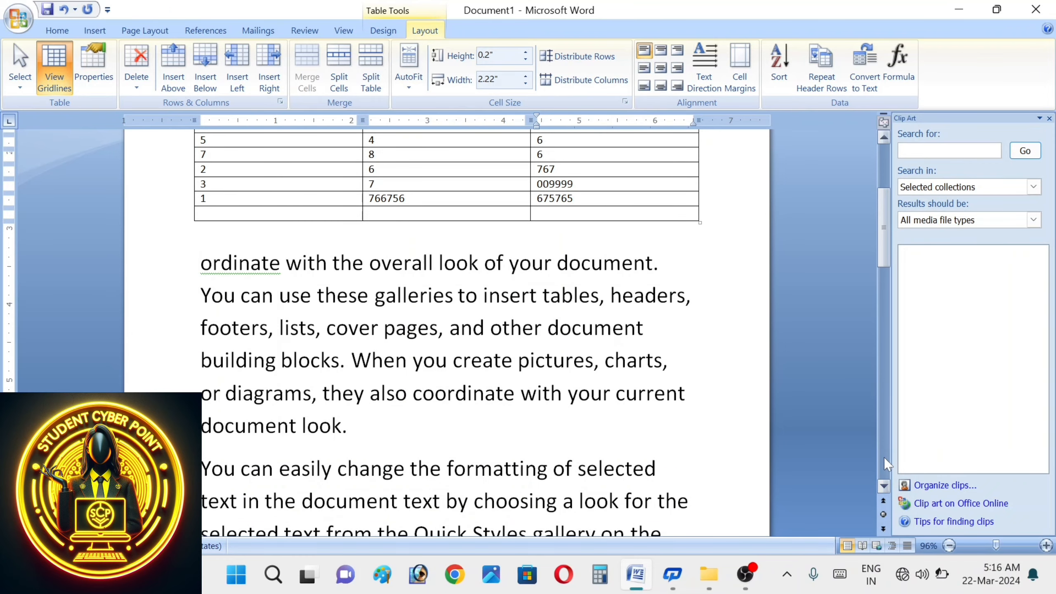
pyautogui.click(884, 458)
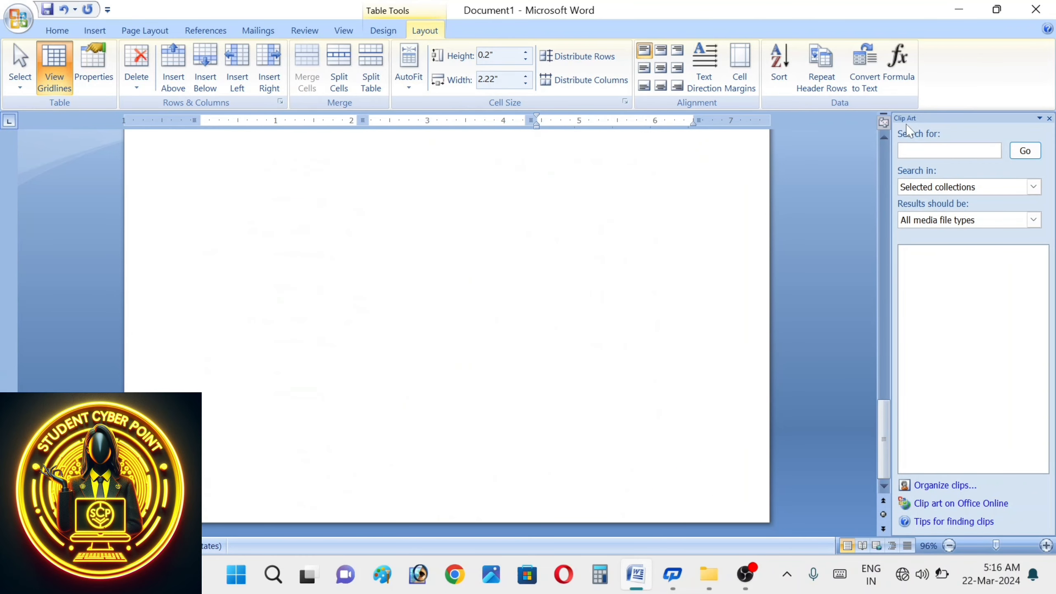
pyautogui.click(882, 143)
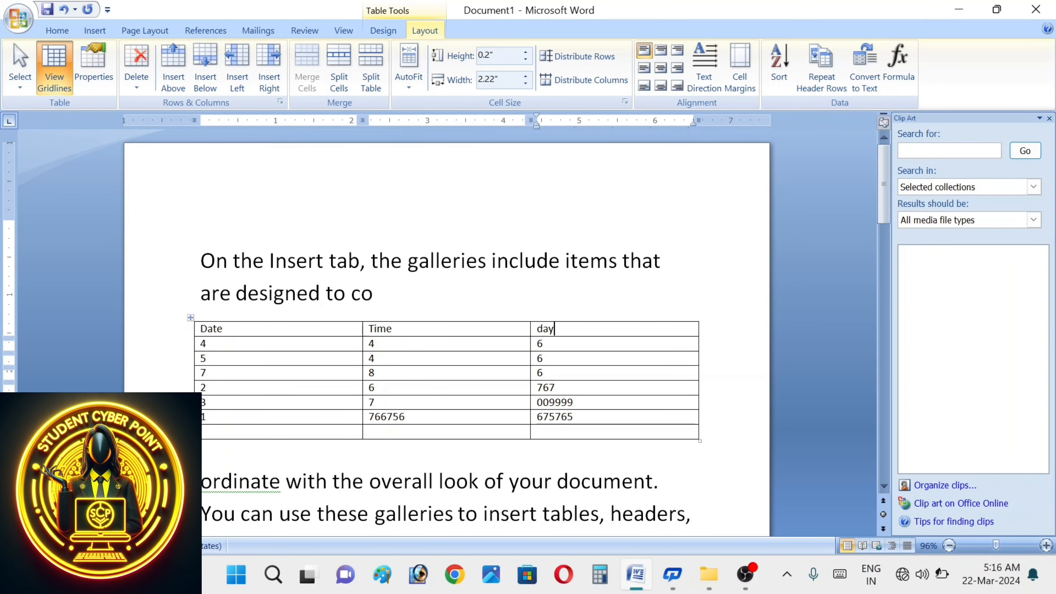
pyautogui.moveTo(580, 331); pyautogui.dragTo(194, 338)
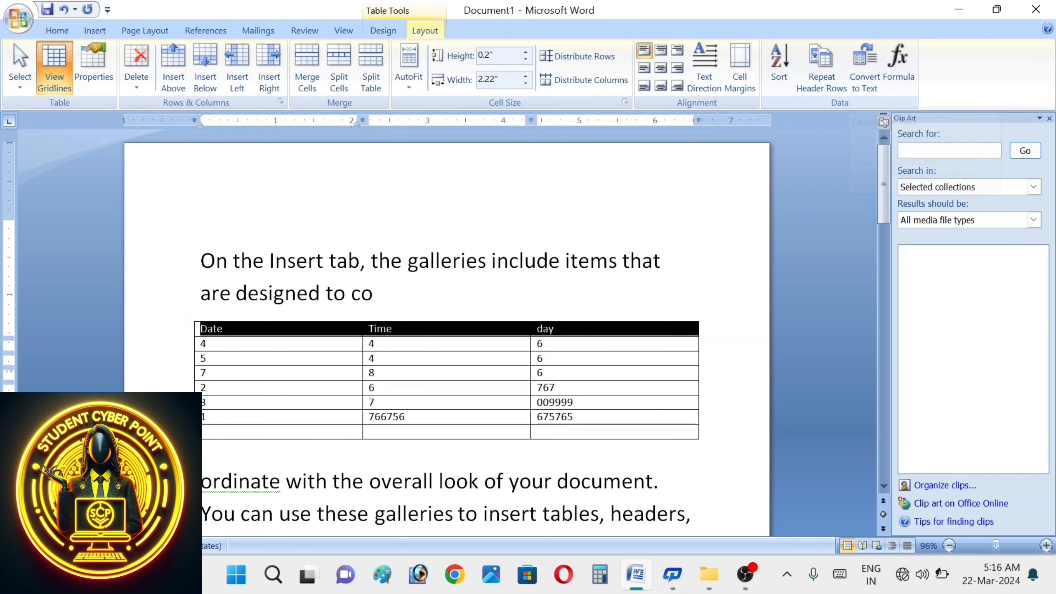
pyautogui.hotkey('ctrl', 'a')
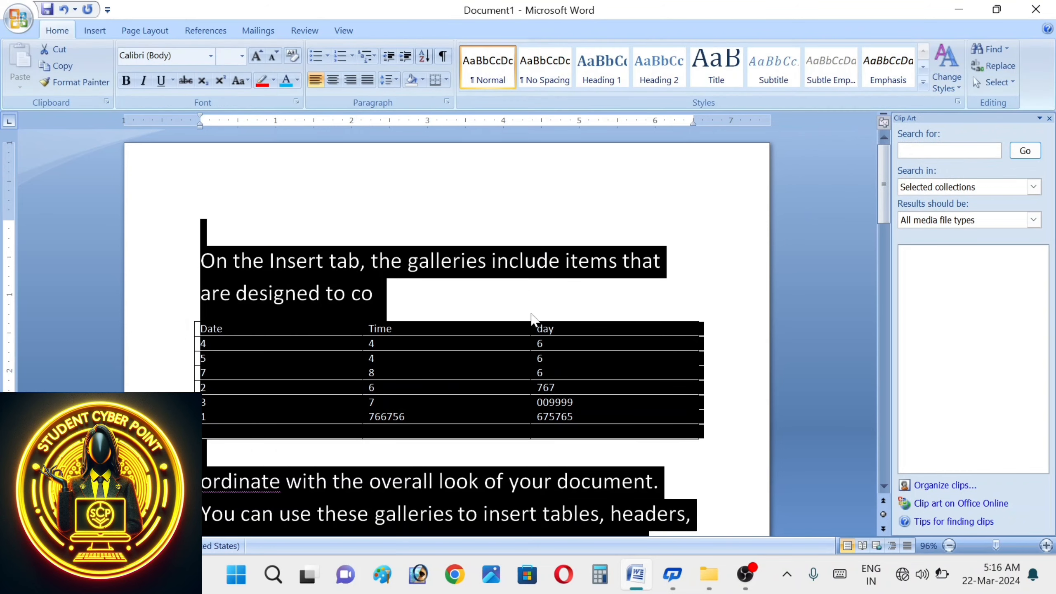
pyautogui.click(634, 388)
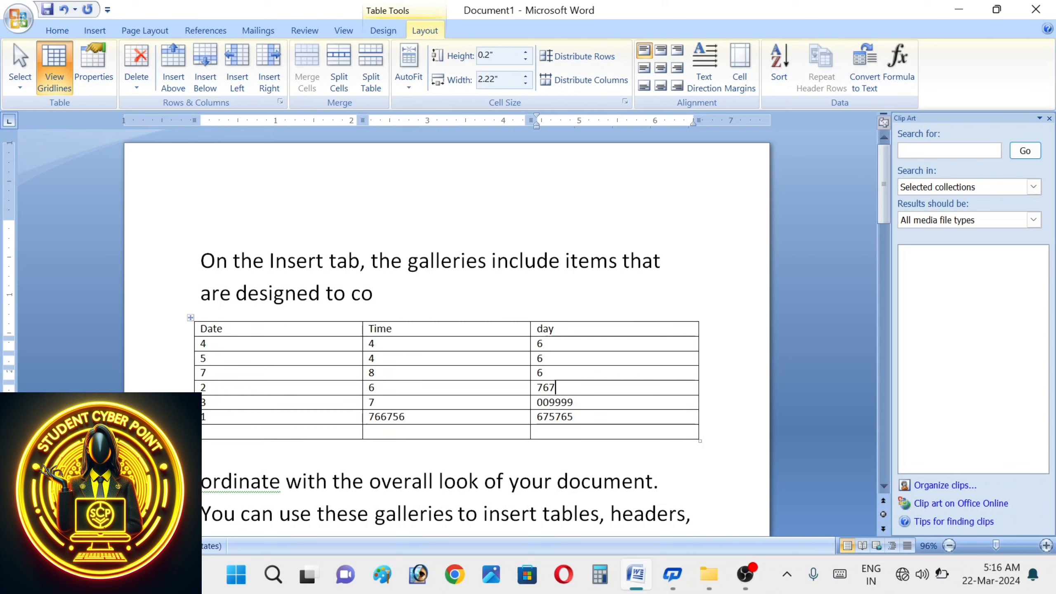
pyautogui.moveTo(196, 319); pyautogui.dragTo(598, 368)
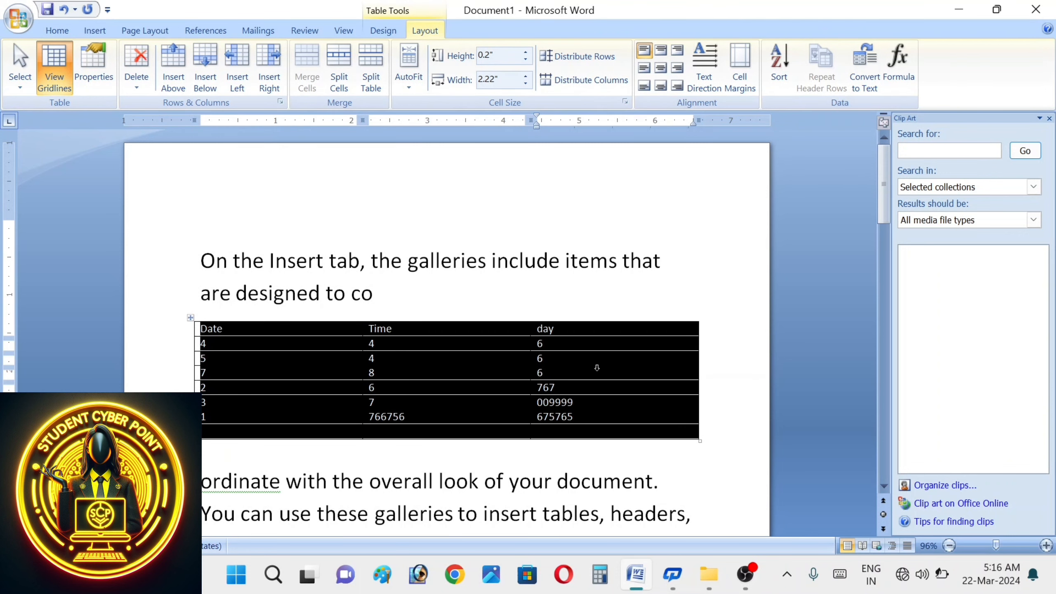
pyautogui.click(865, 67)
pyautogui.click(478, 332)
pyautogui.click(426, 382)
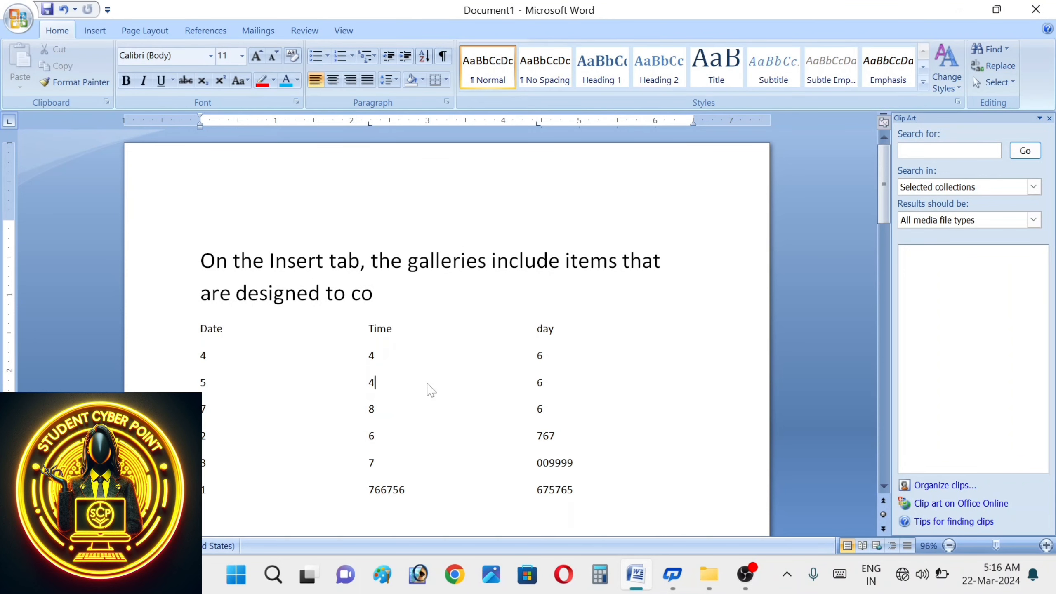
pyautogui.write('ccgcvcvdklfjkldkjhsijskjhs')
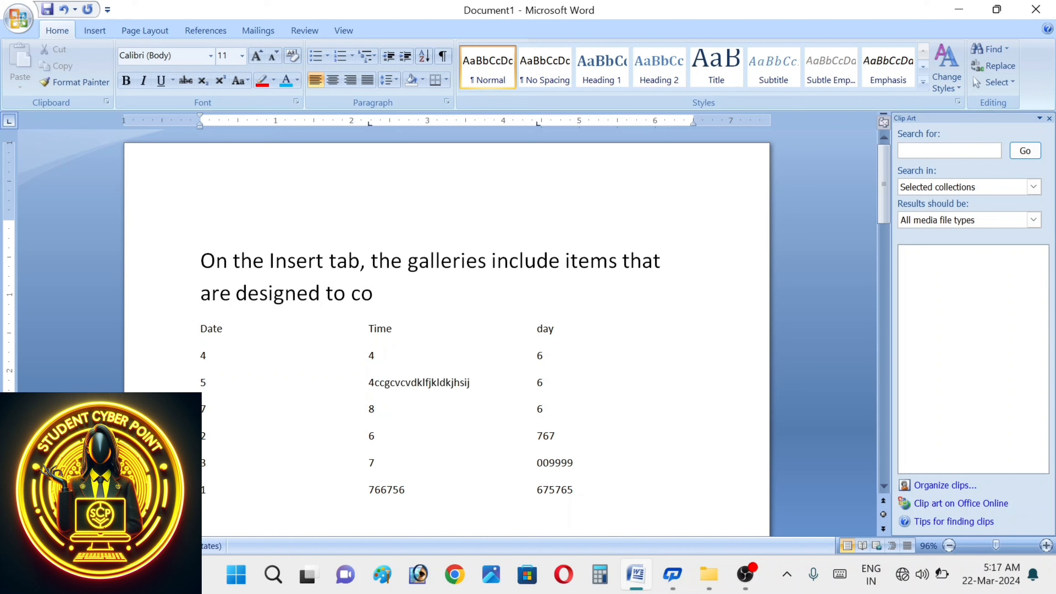
pyautogui.press('BackSpace')
pyautogui.press('BackSpace')
pyautogui.press('BackSpace')
pyautogui.press('BackSpace')
pyautogui.press('BackSpace')
pyautogui.press('BackSpace')
pyautogui.press('BackSpace')
pyautogui.press('BackSpace')
pyautogui.press('BackSpace')
pyautogui.press('BackSpace')
pyautogui.press('BackSpace')
pyautogui.press('BackSpace')
pyautogui.press('BackSpace')
pyautogui.press('BackSpace')
pyautogui.press('BackSpace')
pyautogui.press('BackSpace')
pyautogui.press('BackSpace')
pyautogui.press('BackSpace')
pyautogui.press('BackSpace')
pyautogui.press('BackSpace')
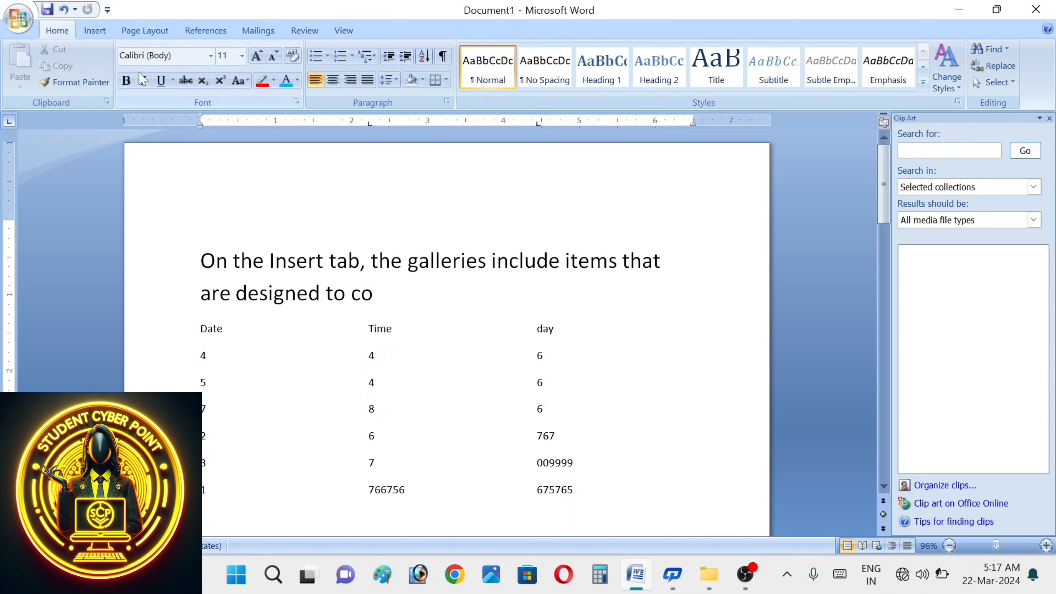
pyautogui.click(100, 33)
pyautogui.click(207, 383)
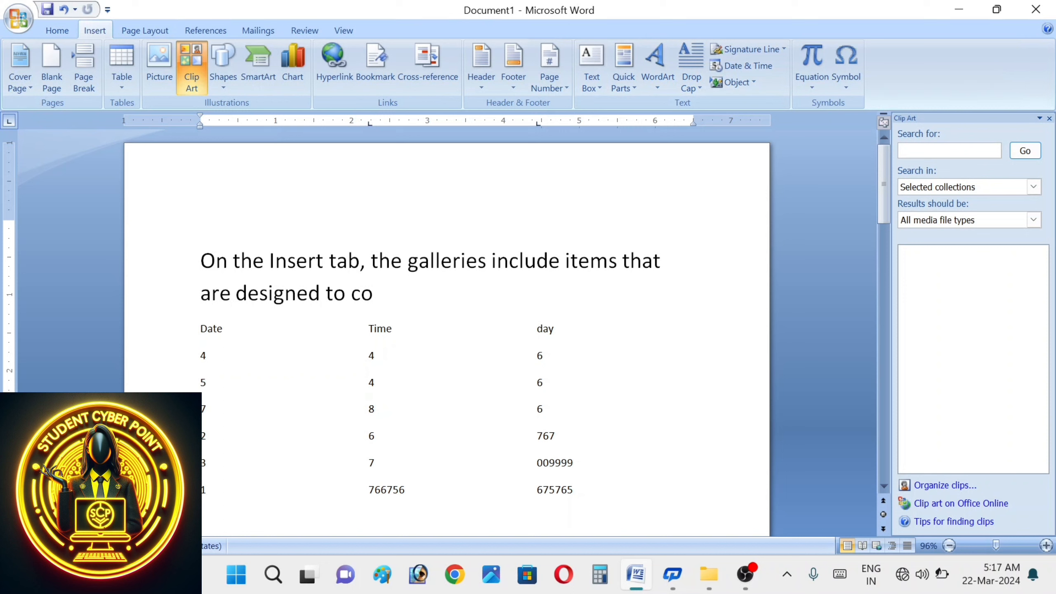
pyautogui.write('ccgcvcvdklfjkldkjhsi')
pyautogui.hotkey('ctrl', 'z')
pyautogui.hotkey('ctrl', 'z')
pyautogui.hotkey('ctrl', 'z')
pyautogui.hotkey('ctrl', 'z')
pyautogui.hotkey('ctrl', 'z')
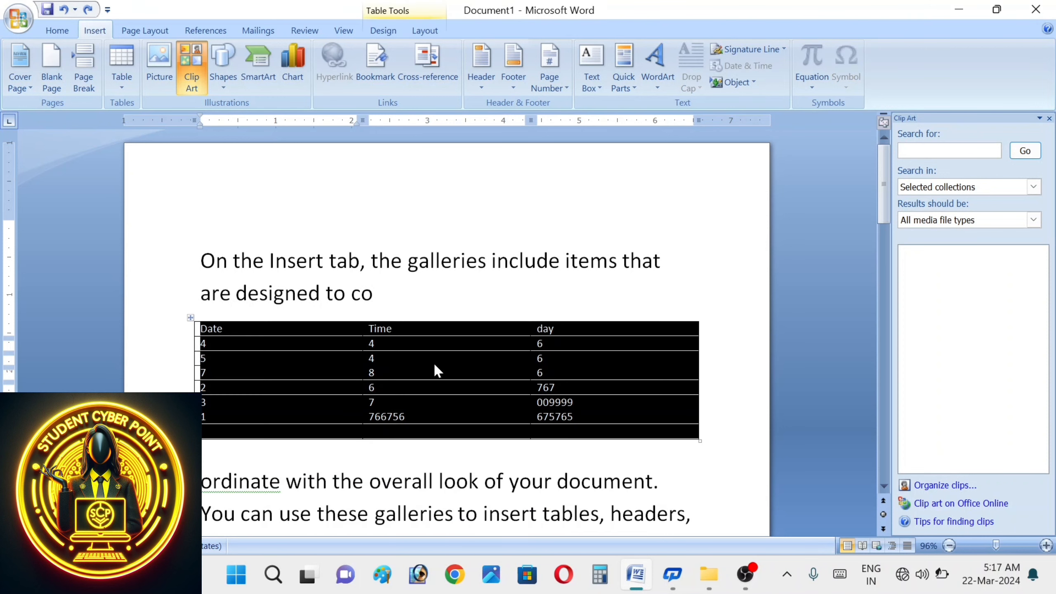
# - Open the Formula dialog for the last third-column cell and pick SUM from Paste function
pyautogui.click(605, 336)
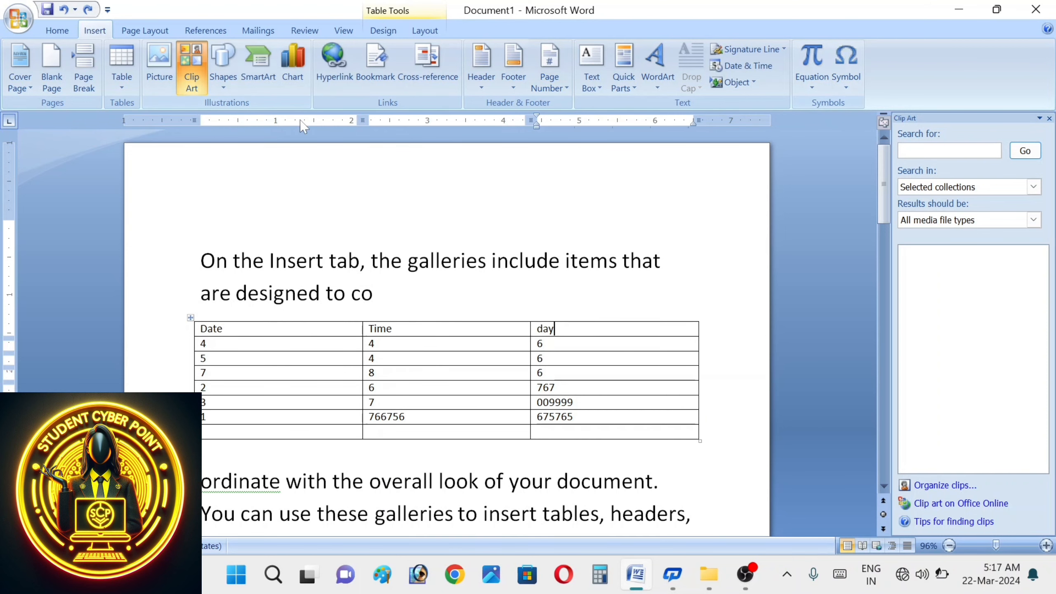
pyautogui.click(426, 30)
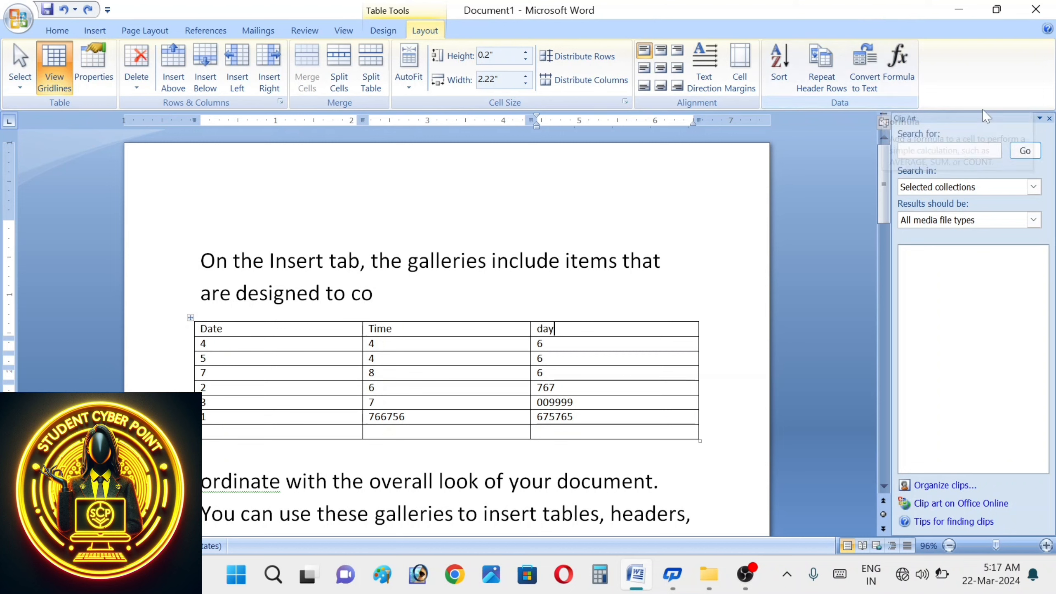
pyautogui.click(908, 82)
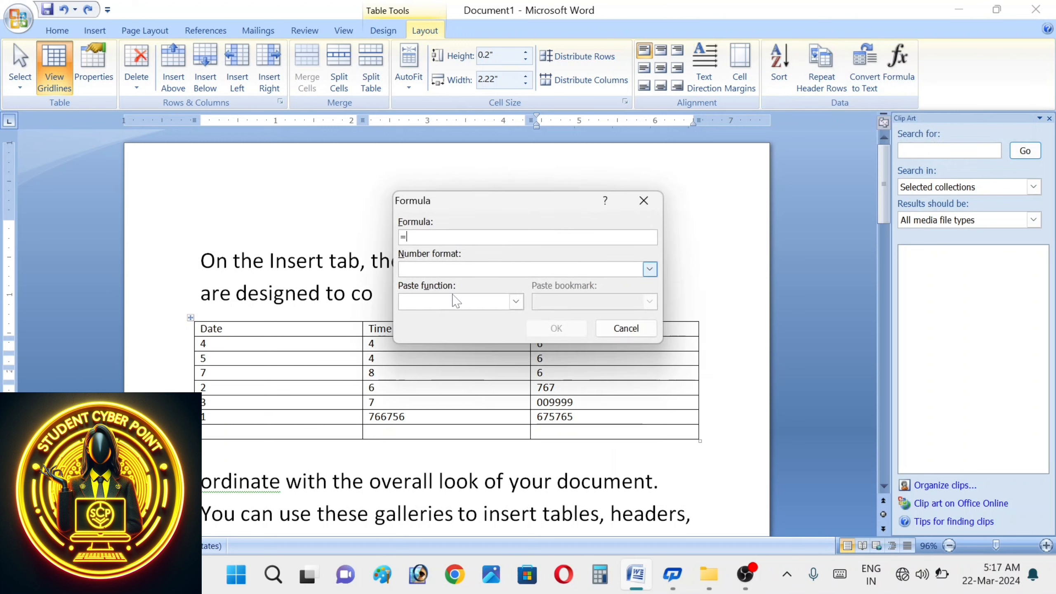
pyautogui.click(516, 301)
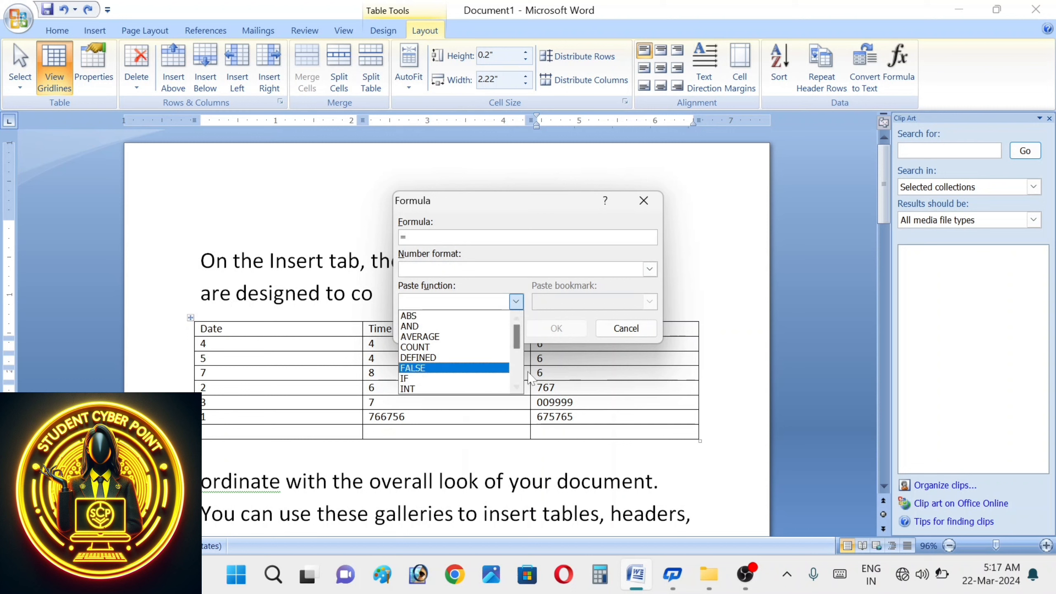
pyautogui.click(520, 386)
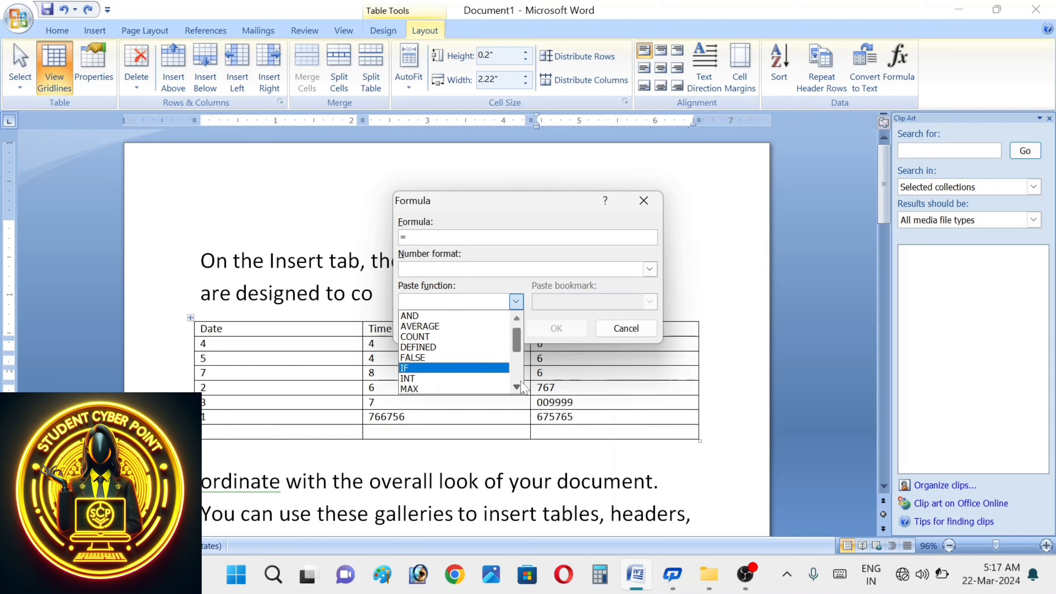
pyautogui.click(520, 385)
pyautogui.click(520, 386)
pyautogui.click(517, 387)
pyautogui.click(517, 387)
pyautogui.click(517, 387)
pyautogui.click(517, 387)
pyautogui.click(517, 387)
pyautogui.click(518, 387)
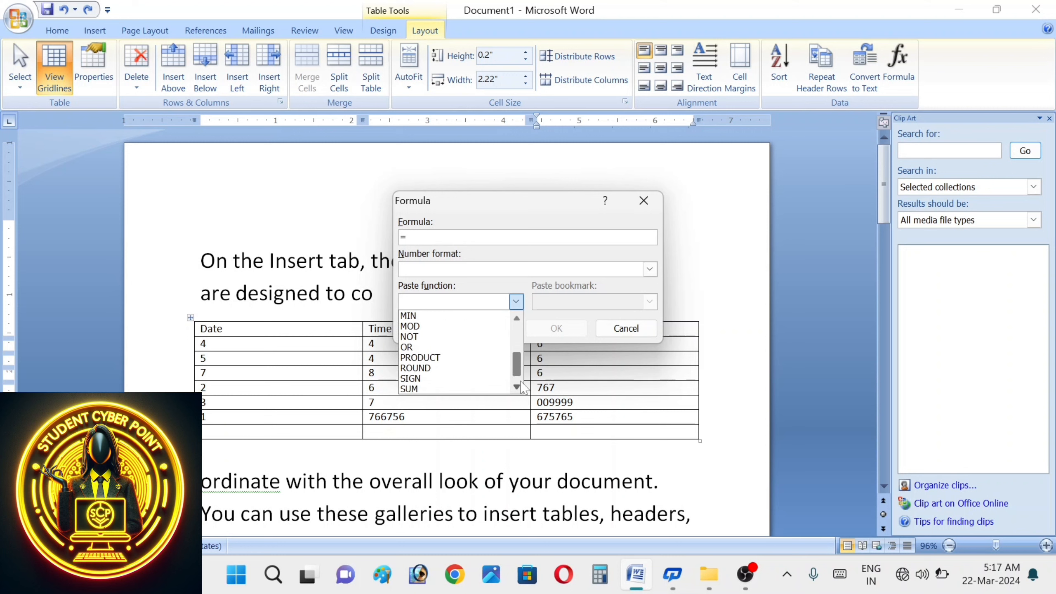
pyautogui.click(521, 383)
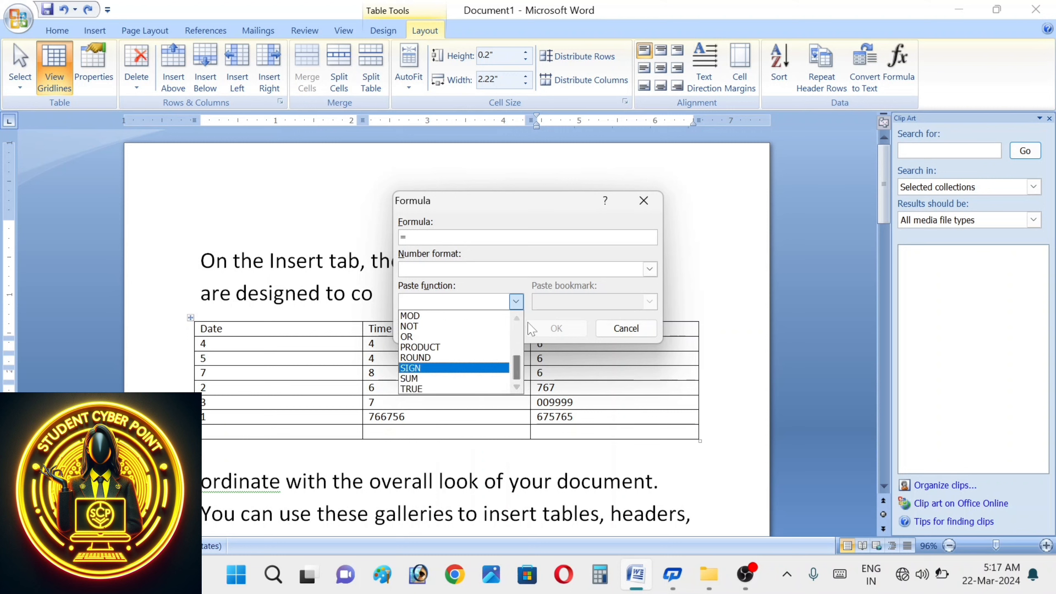
pyautogui.scroll(9, 526, 328)
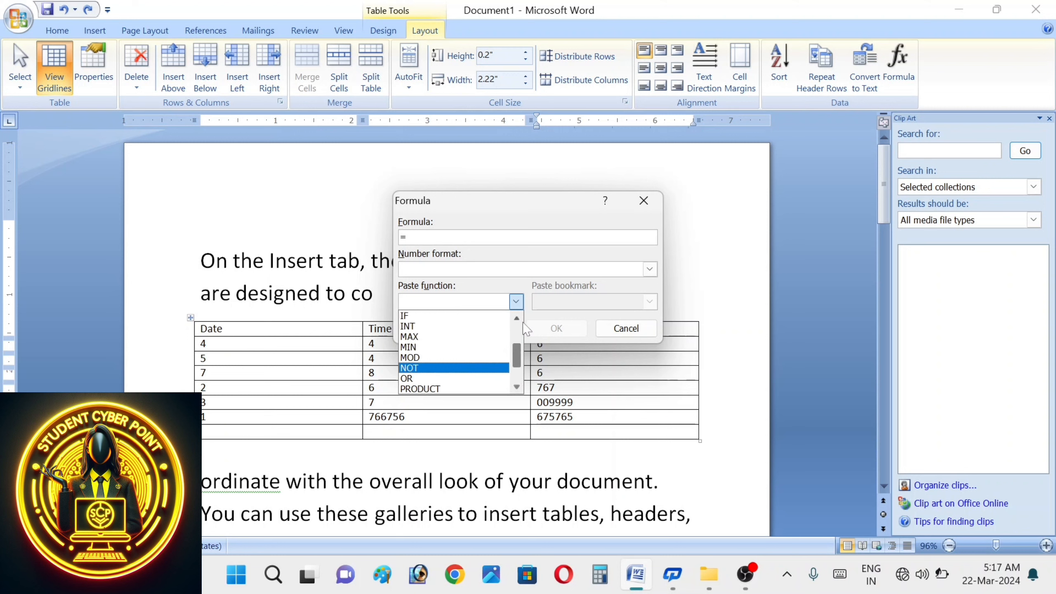
pyautogui.scroll(1, 526, 329)
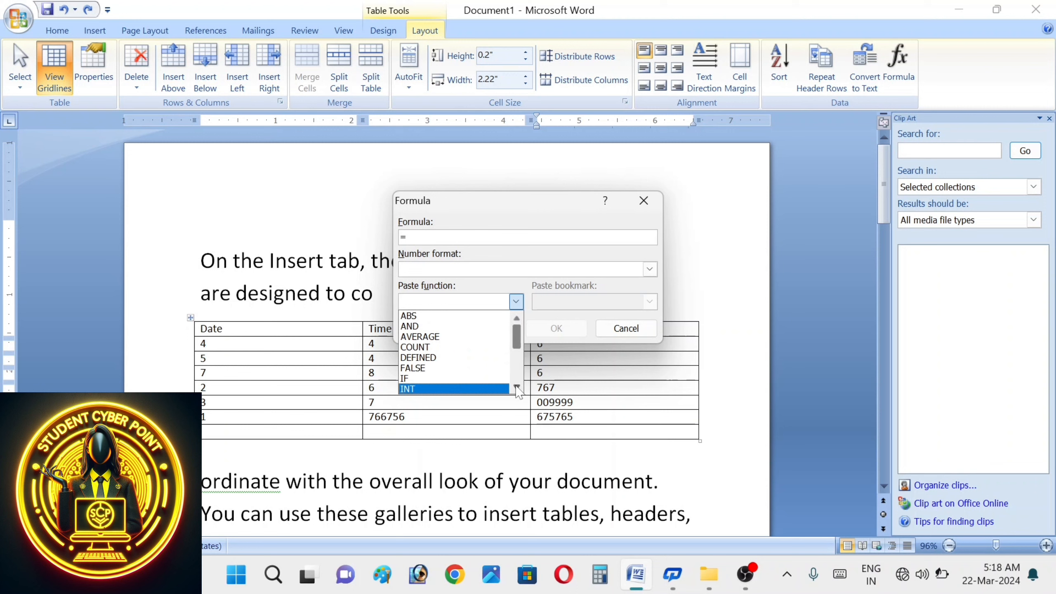
pyautogui.scroll(-10, 518, 392)
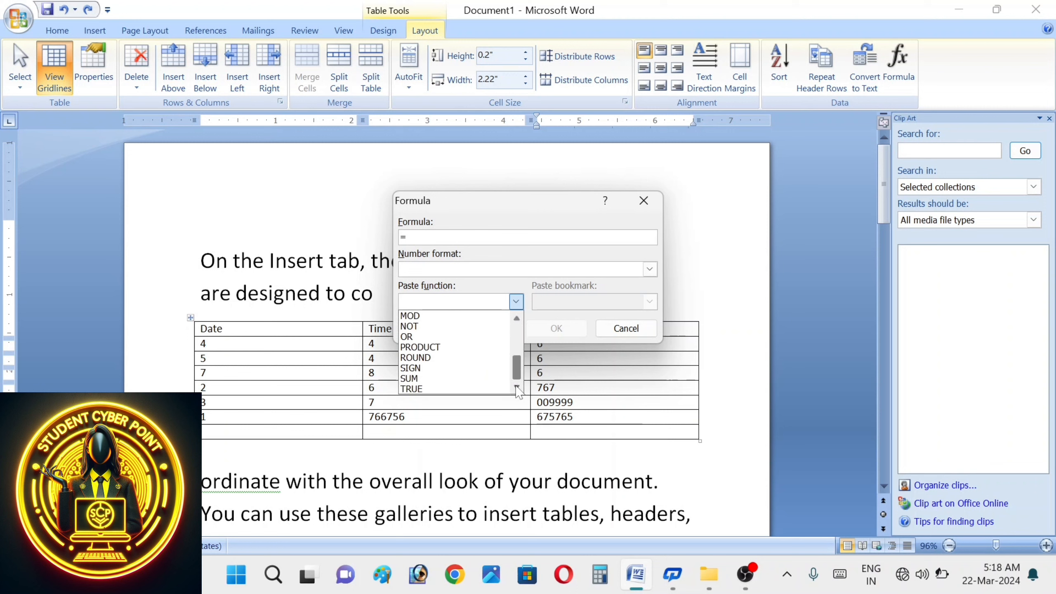
pyautogui.click(423, 378)
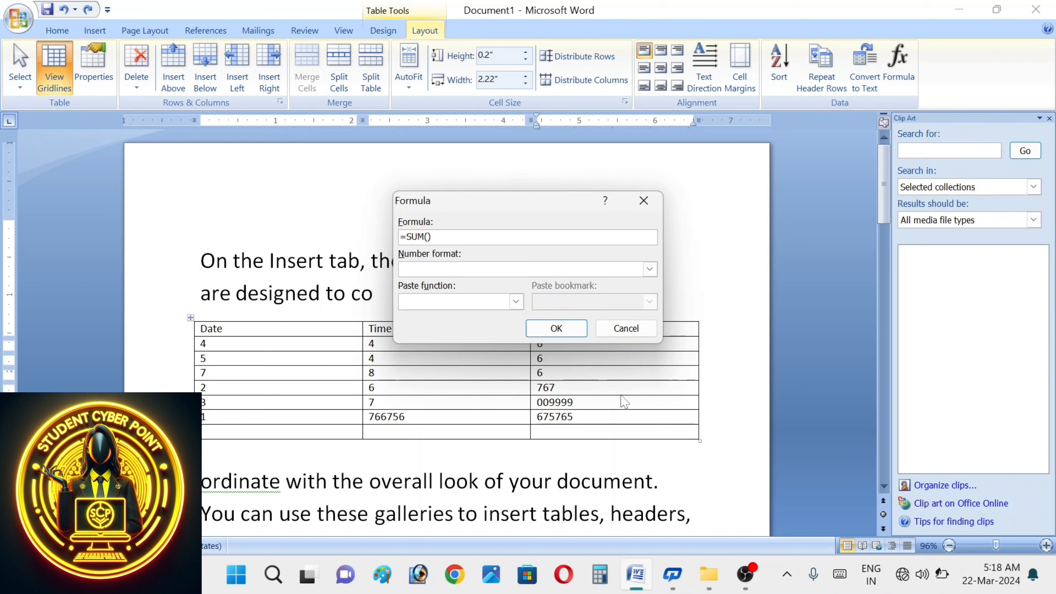
# - Complete the formula as =SUM(ABOVE) to insert the total 686549
pyautogui.click(563, 434)
pyautogui.write('above')
pyautogui.click(559, 335)
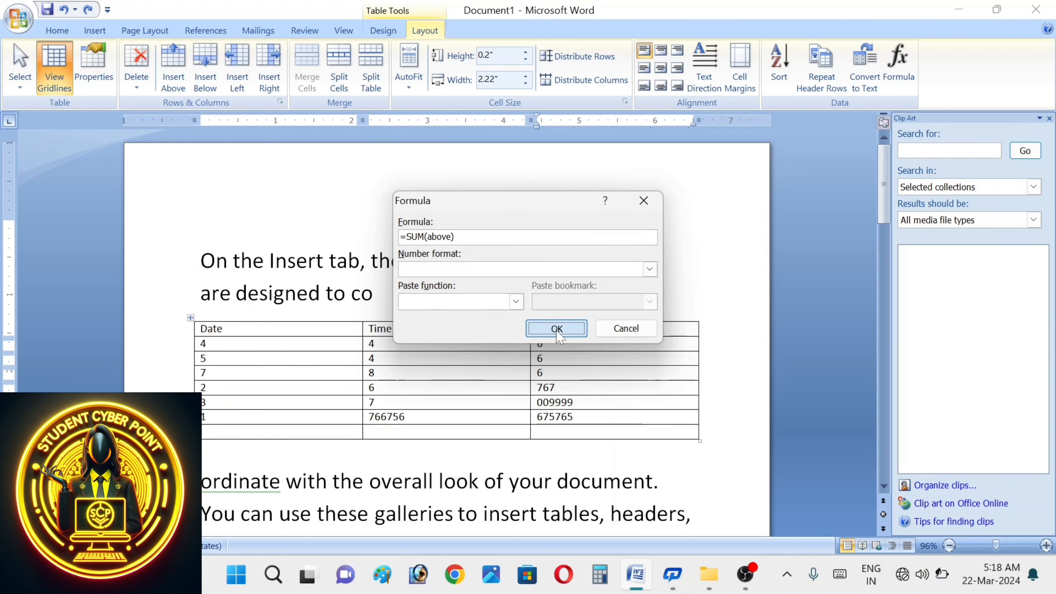
pyautogui.click(895, 69)
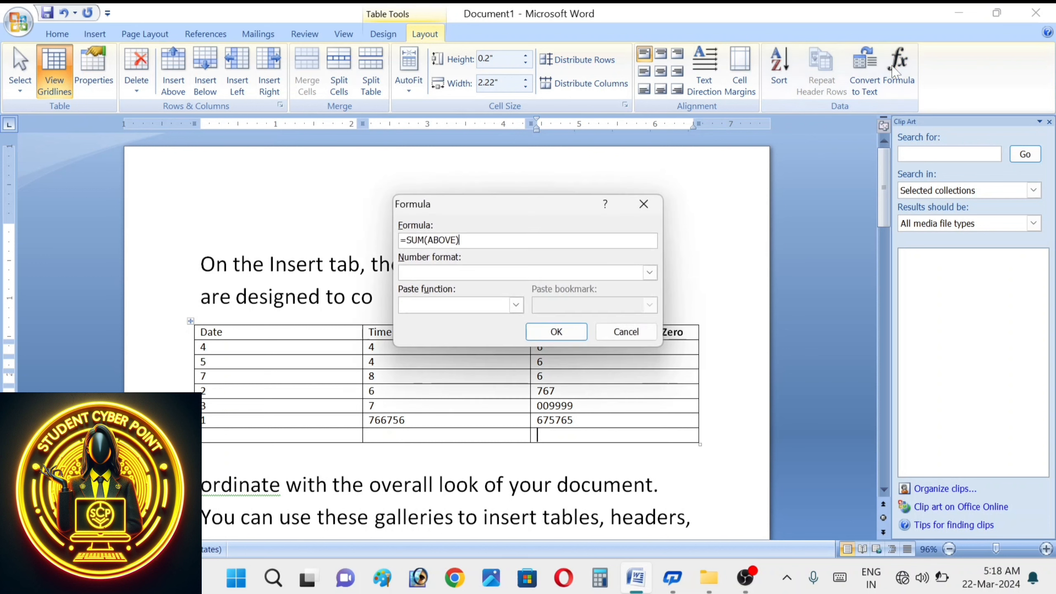
pyautogui.click(548, 332)
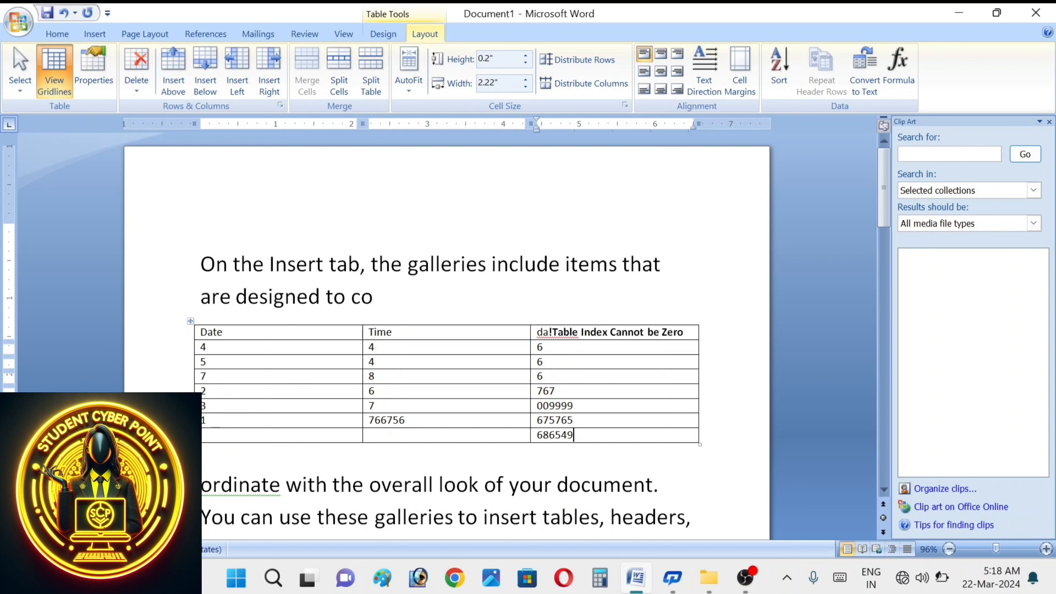
# - Insert =SUM(ABOVE) in the bottom Time cell, giving the total 766785
pyautogui.click(416, 436)
pyautogui.click(907, 87)
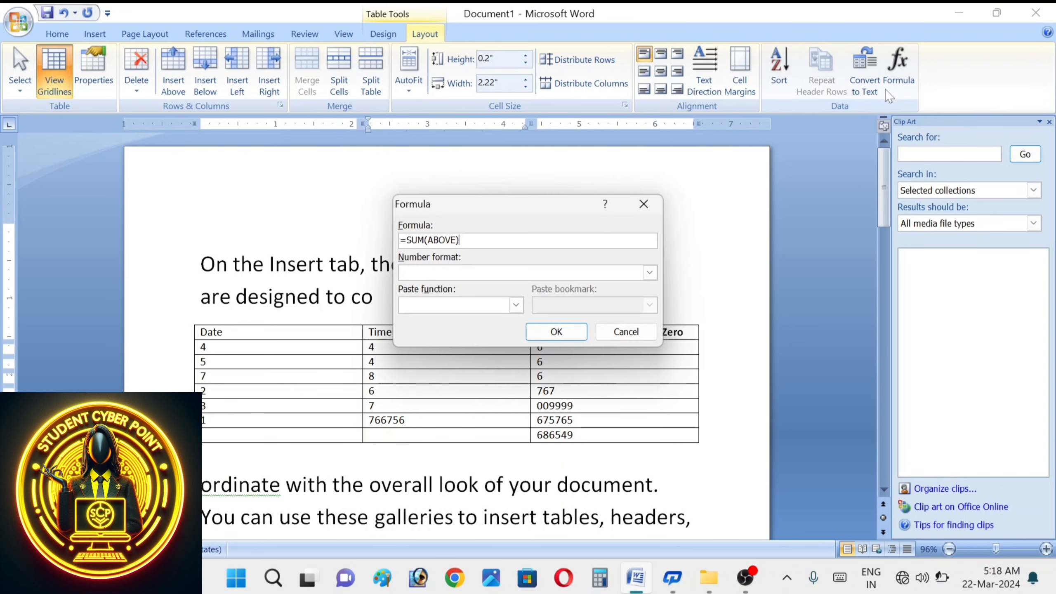
pyautogui.click(557, 331)
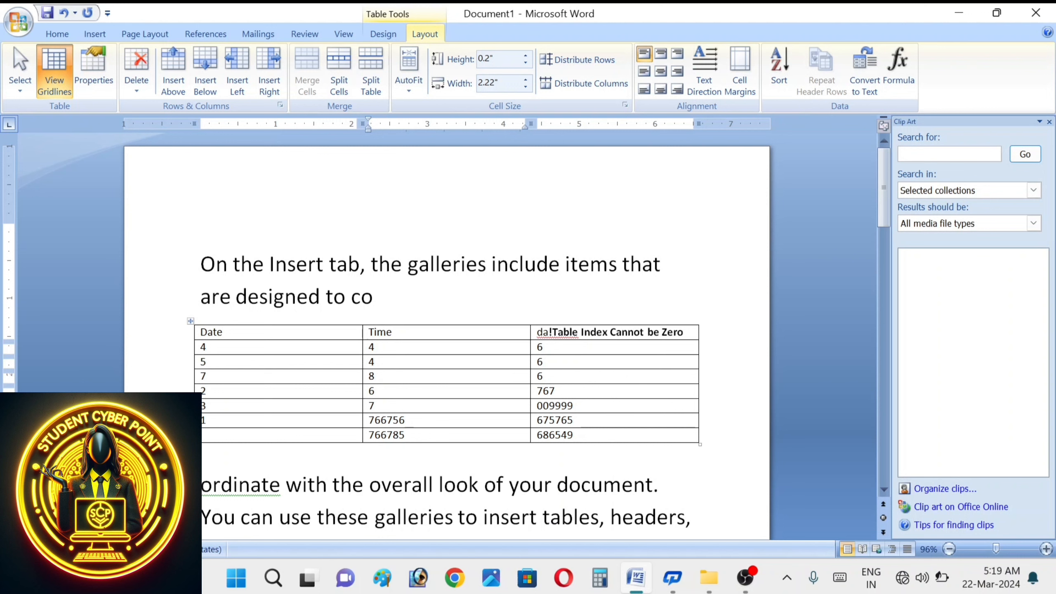
pyautogui.click(315, 433)
# - Change the bottom-left formula to =SUM(RIGHT) for 1453334 and make that row slightly taller
pyautogui.click(898, 73)
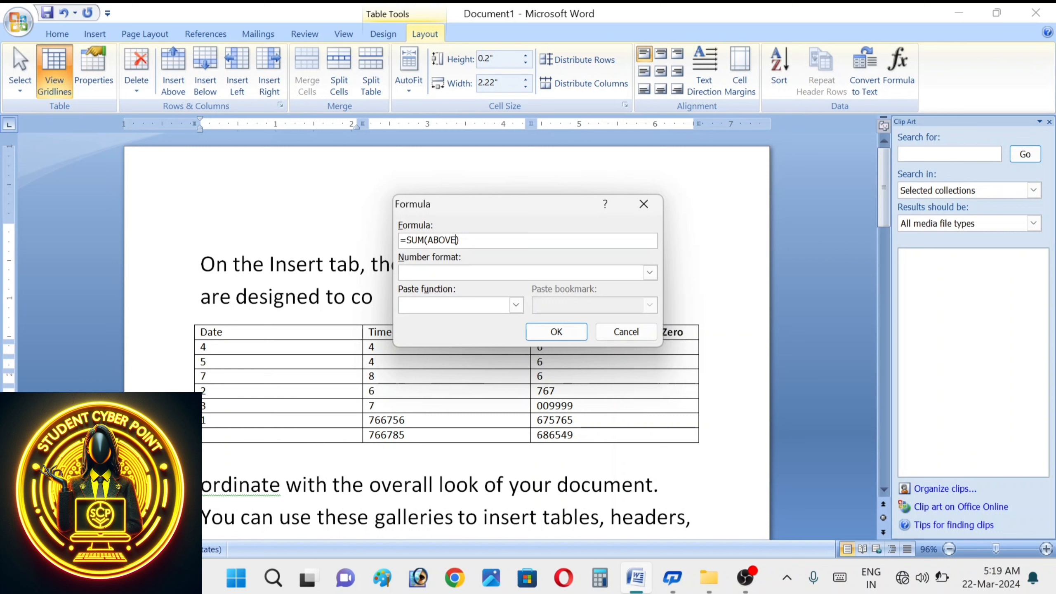
pyautogui.press('Left')
pyautogui.press('BackSpace')
pyautogui.press('BackSpace')
pyautogui.press('BackSpace')
pyautogui.press('BackSpace')
pyautogui.press('BackSpace')
pyautogui.write('right')
pyautogui.click(557, 332)
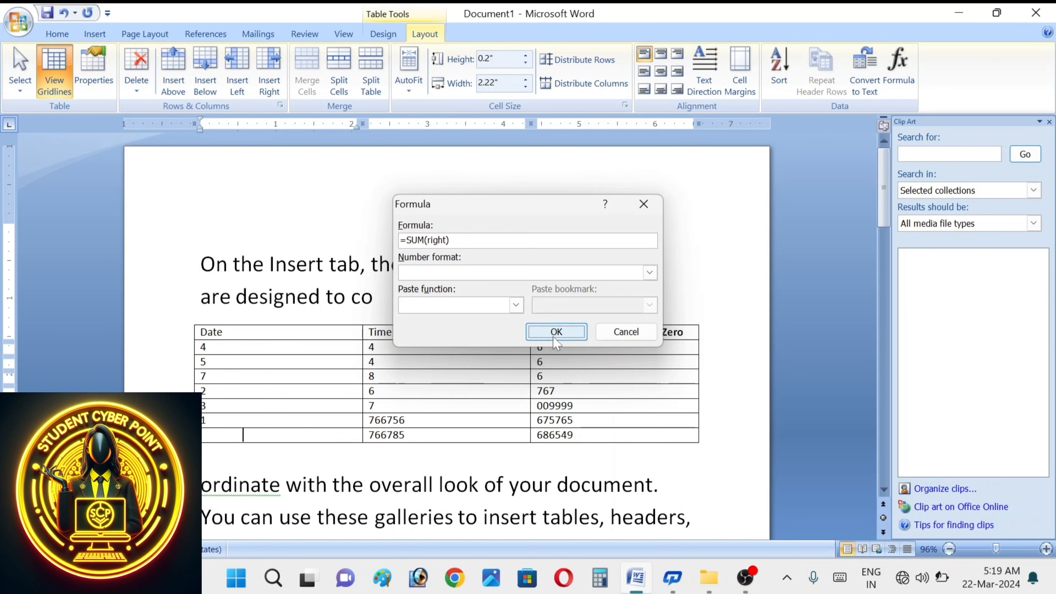
pyautogui.click(251, 442)
pyautogui.moveTo(216, 437); pyautogui.dragTo(217, 445)
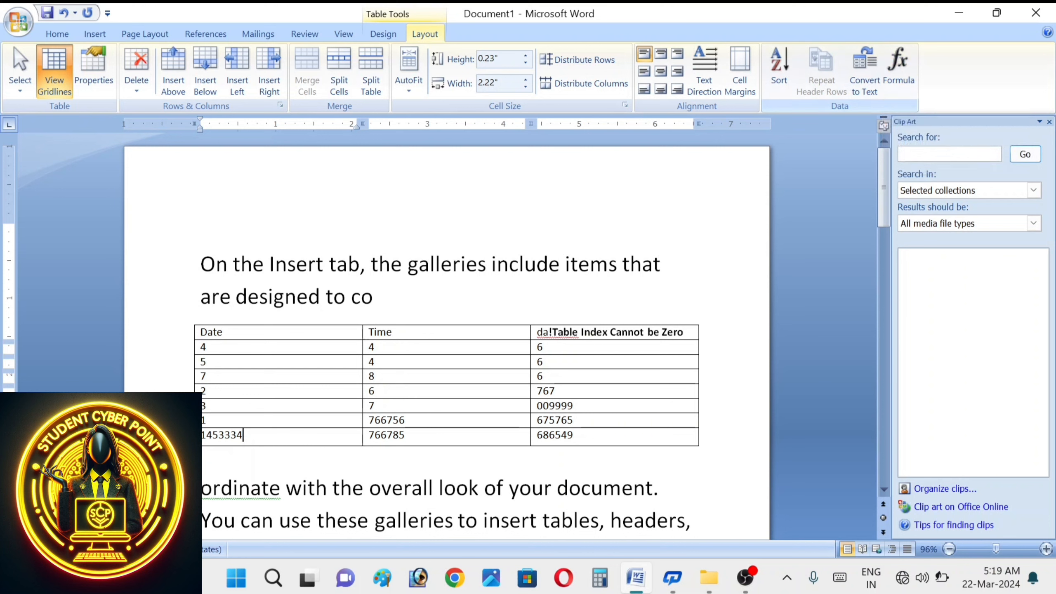
# - Apply the green banded table style and align 1453334 centre-right in its cell
pyautogui.click(384, 36)
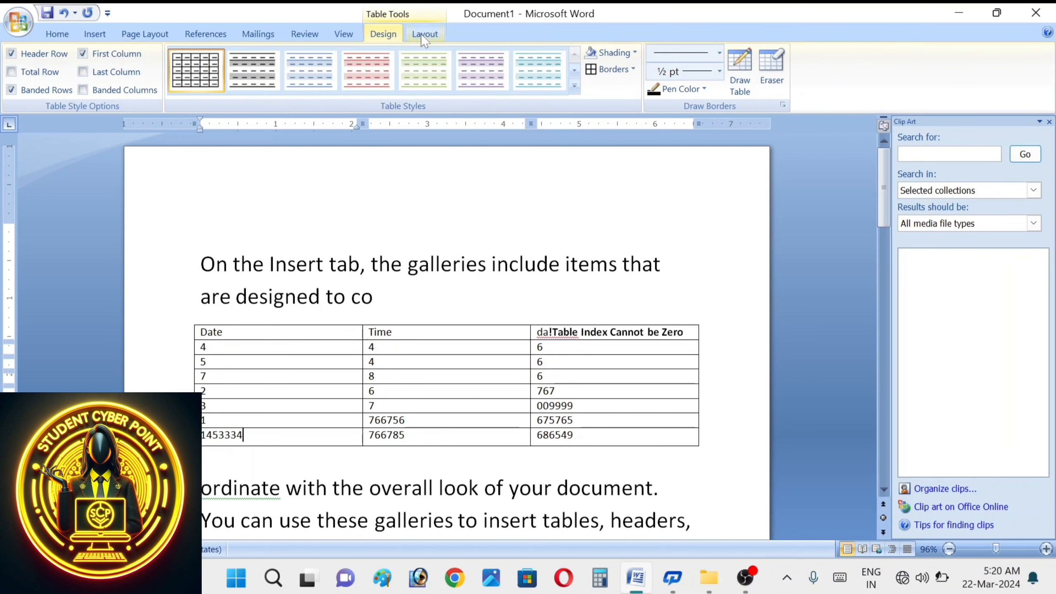
pyautogui.click(451, 80)
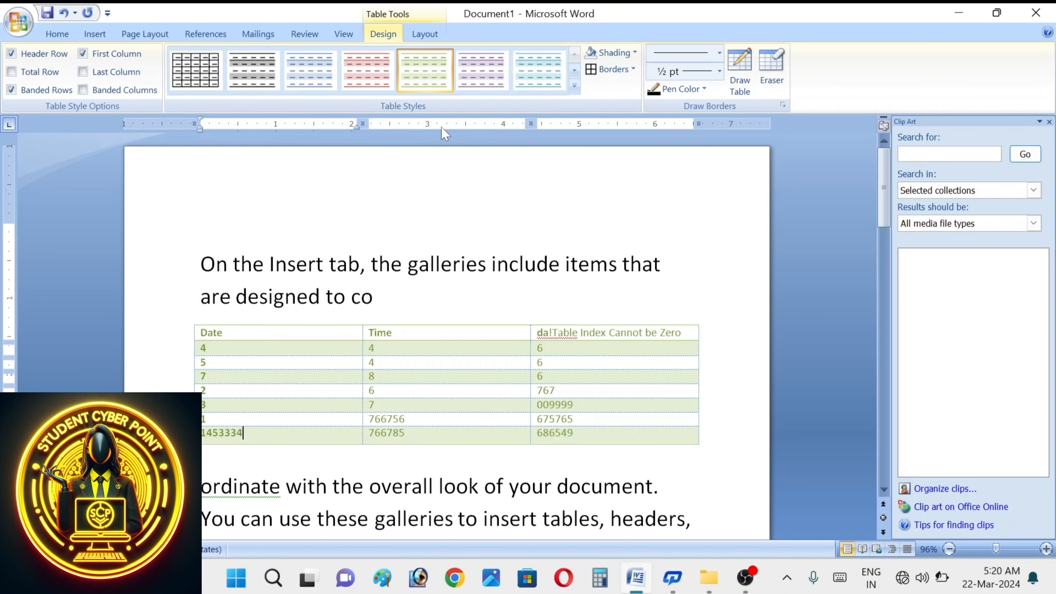
pyautogui.click(425, 34)
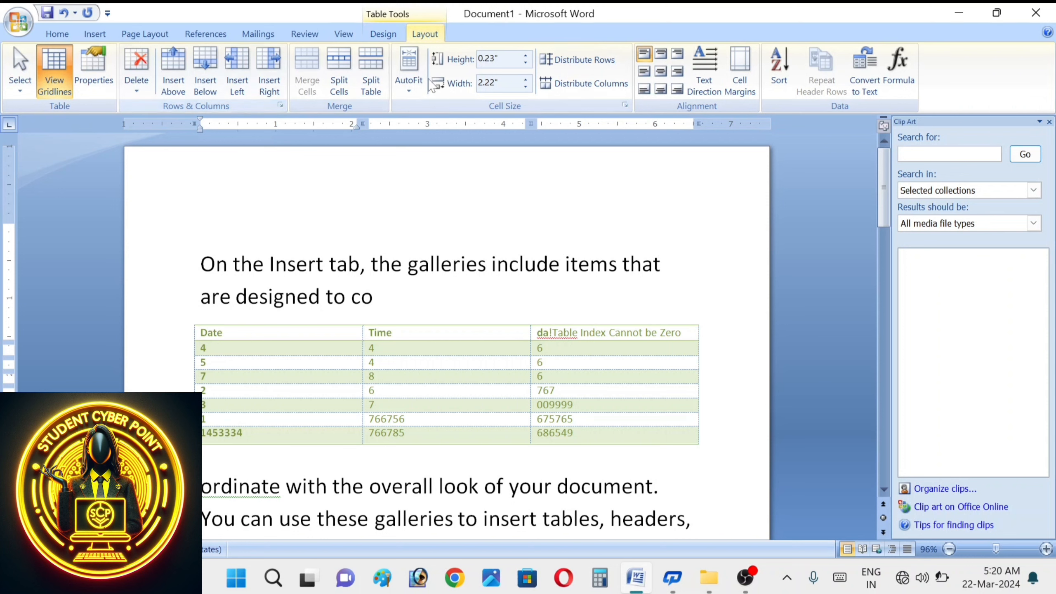
pyautogui.click(677, 71)
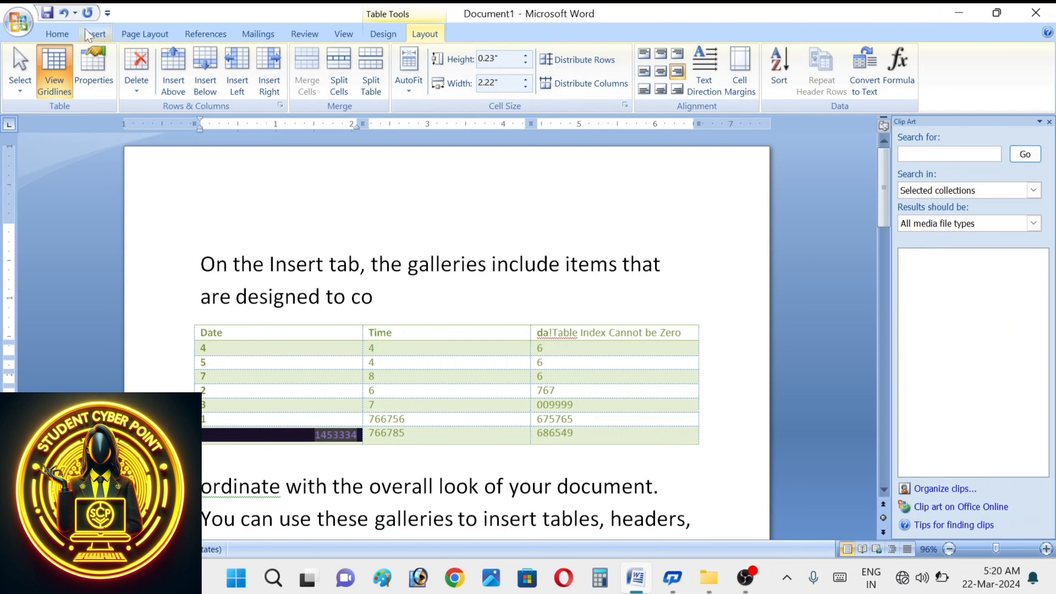
pyautogui.click(96, 35)
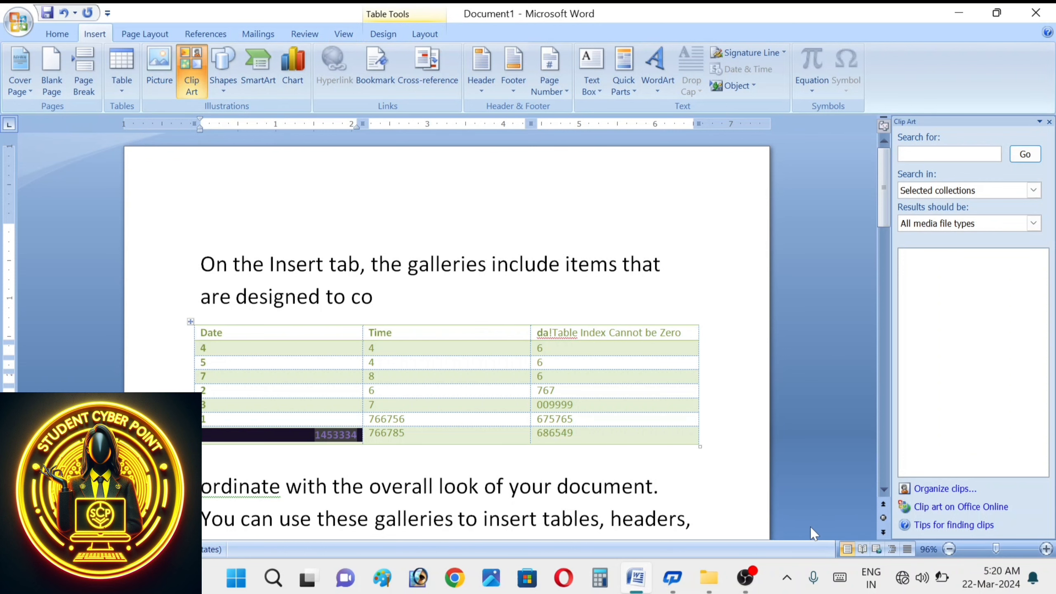
# - In a new blank document, start inserting a picture and browse from Desktop to the Pictures folder
pyautogui.hotkey('ctrl', 'n')
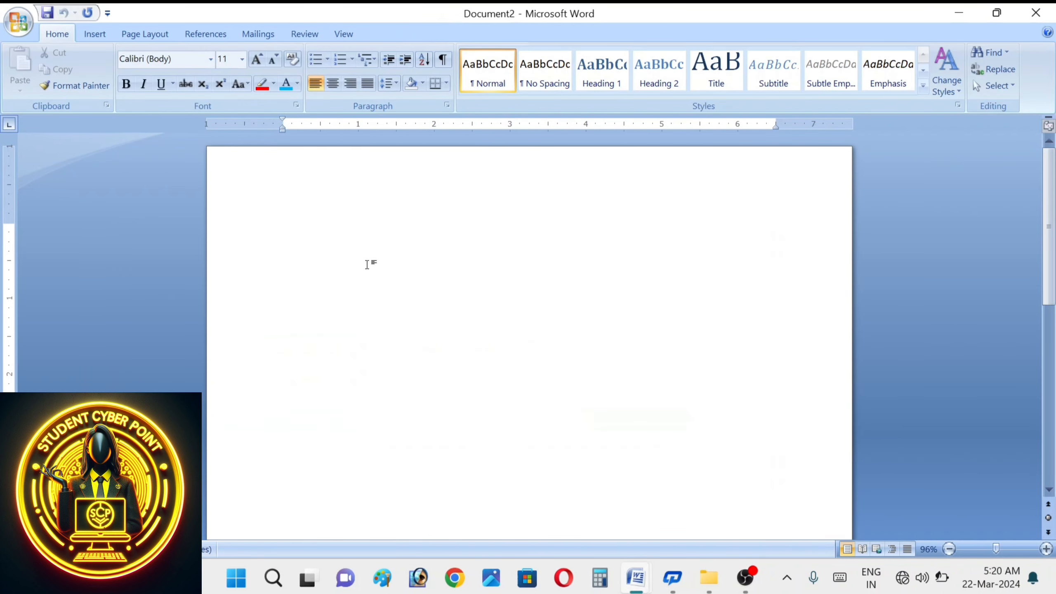
pyautogui.click(96, 33)
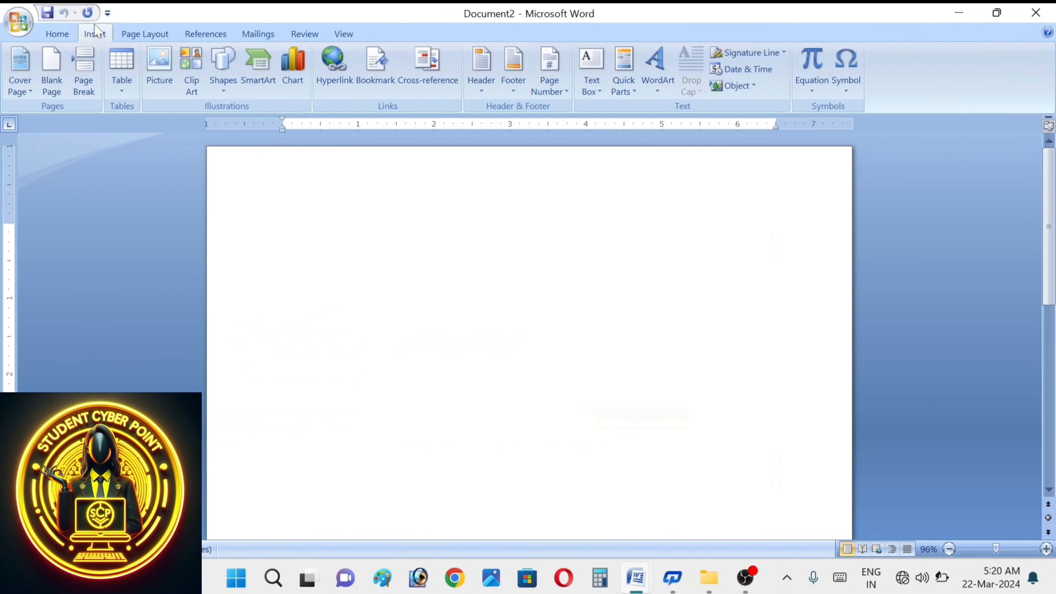
pyautogui.click(157, 62)
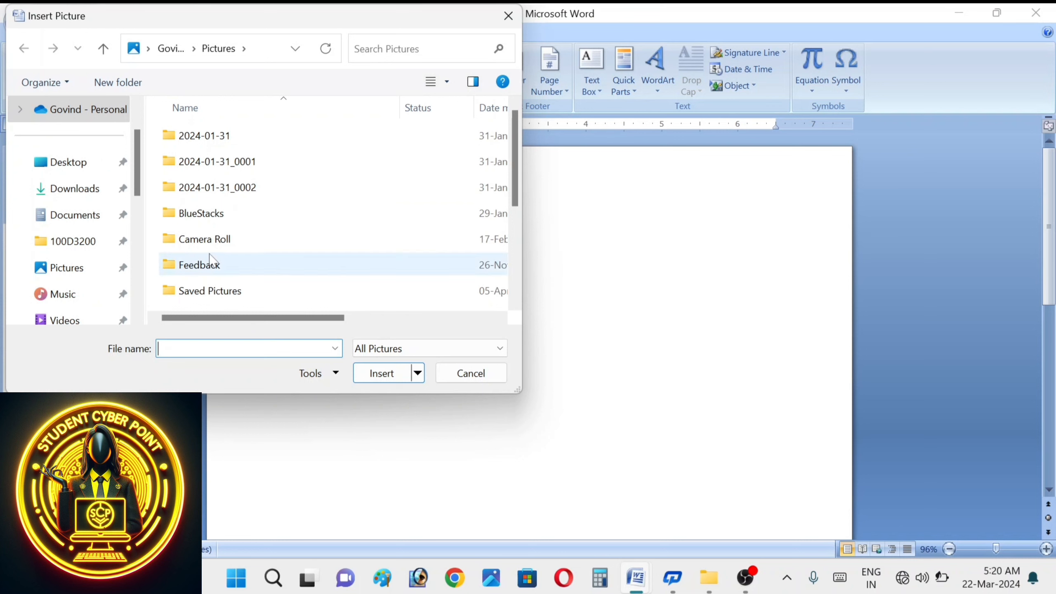
pyautogui.click(138, 322)
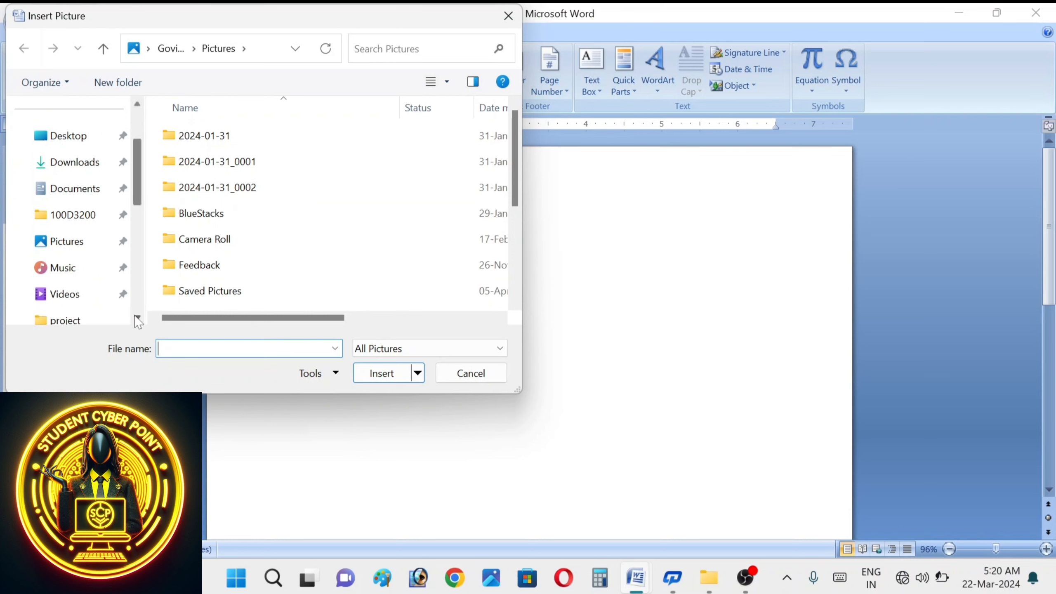
pyautogui.click(81, 146)
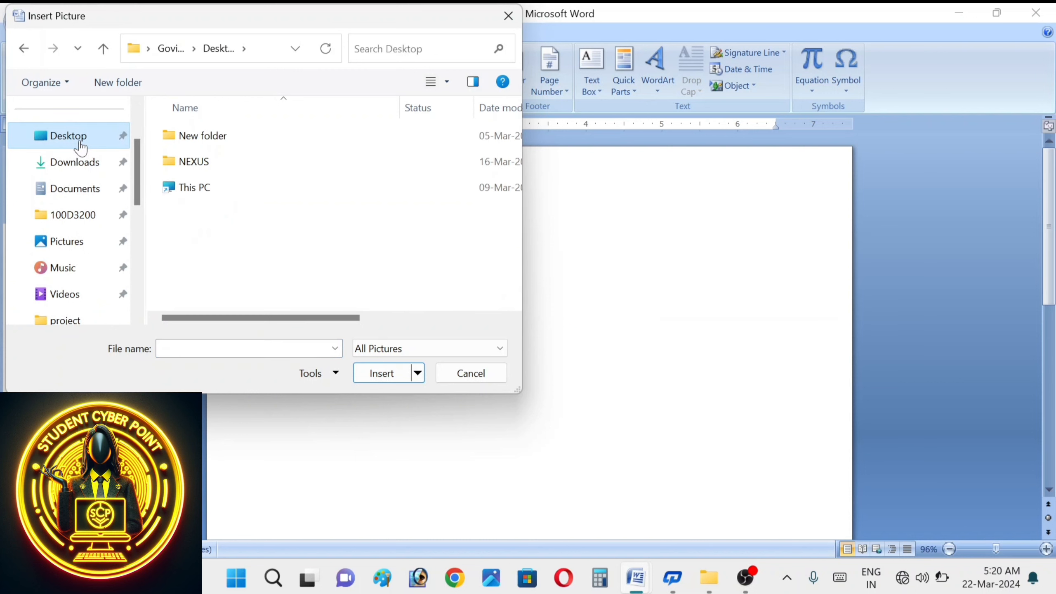
pyautogui.click(91, 254)
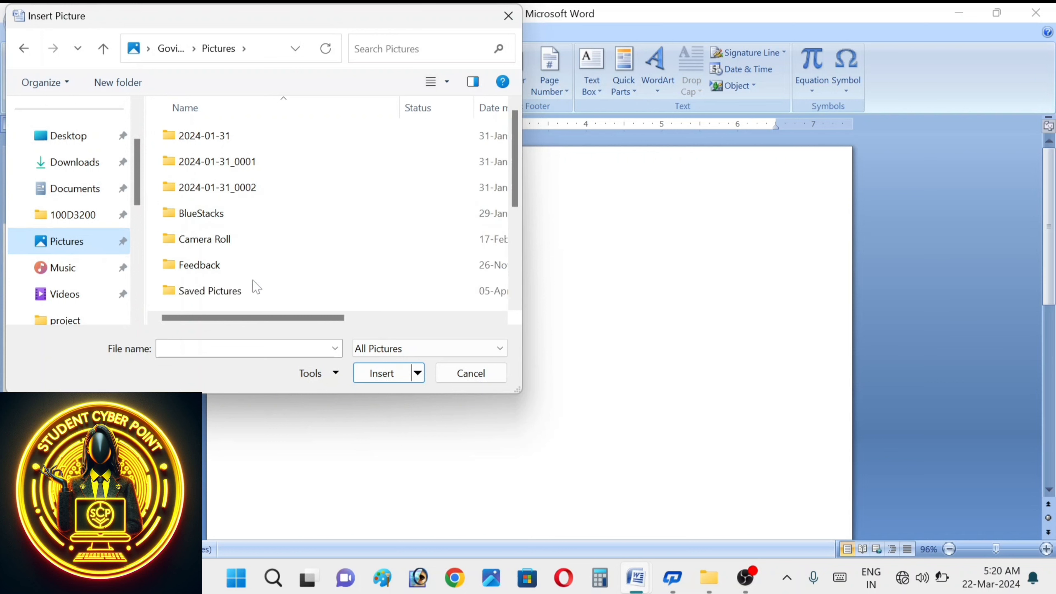
pyautogui.scroll(-3, 520, 300)
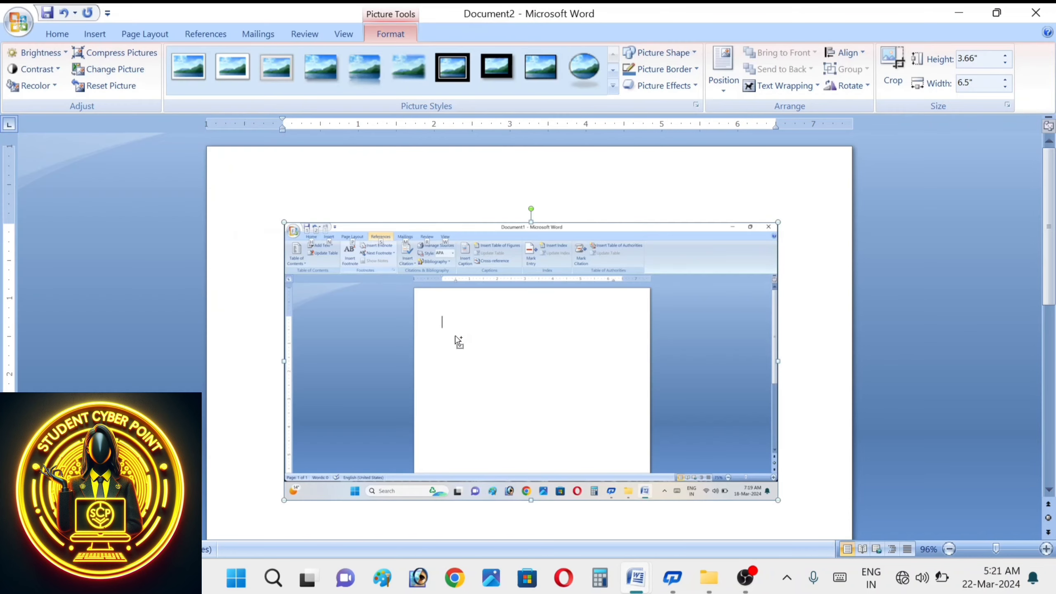
# - Cancel the Print dialog, move the screenshot up and resize it from its top edge, then close Document2
pyautogui.hotkey('ctrl', 'p')
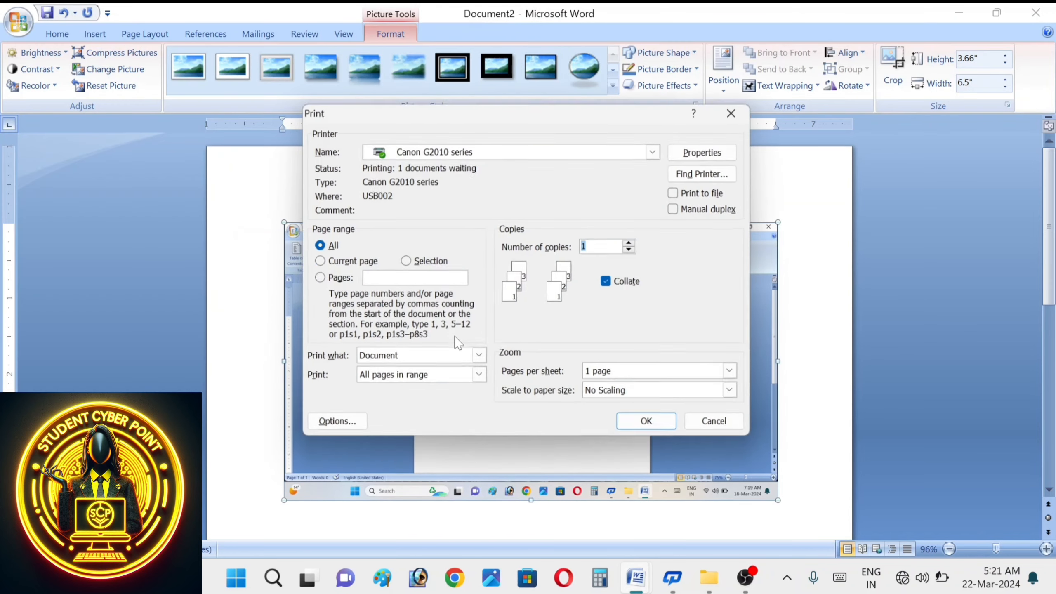
pyautogui.click(722, 427)
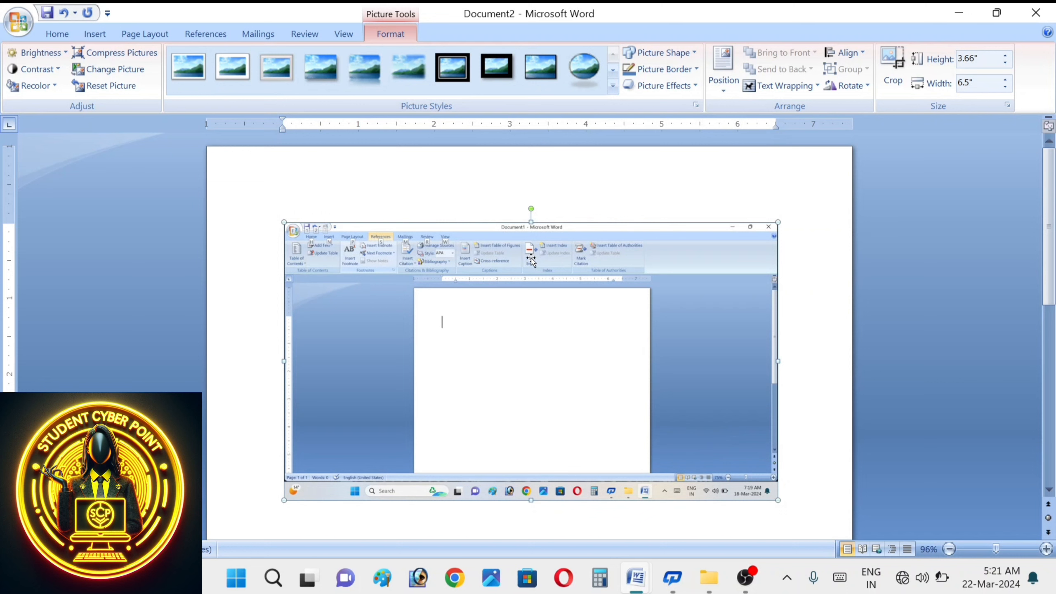
pyautogui.moveTo(519, 257); pyautogui.dragTo(491, 174)
pyautogui.moveTo(531, 221); pyautogui.dragTo(534, 185)
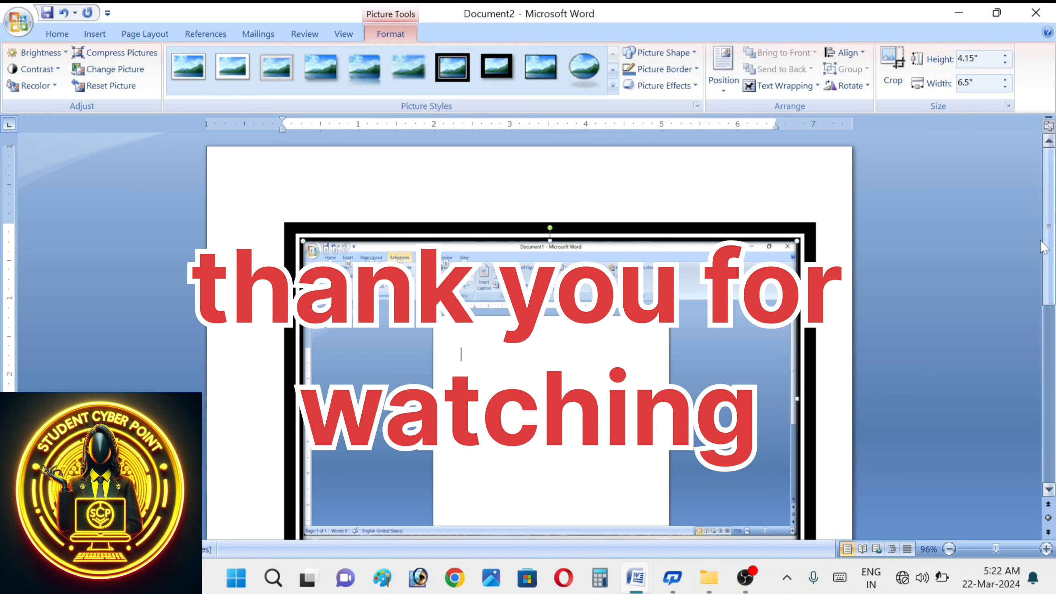
pyautogui.click(1036, 12)
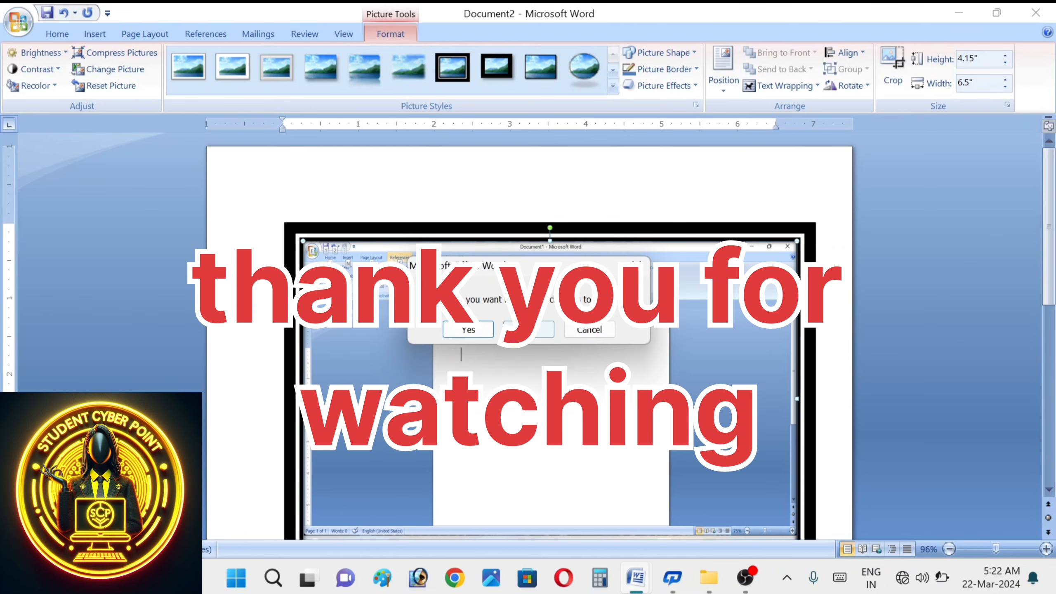